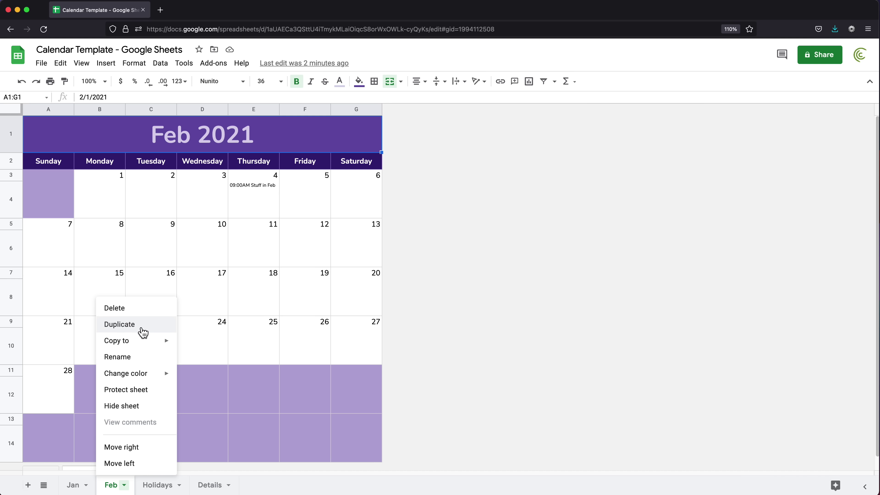
Step: Duplicate the Feb sheet and rename the copy Mar
{"action": "left_click", "coordinate": [141, 329]}
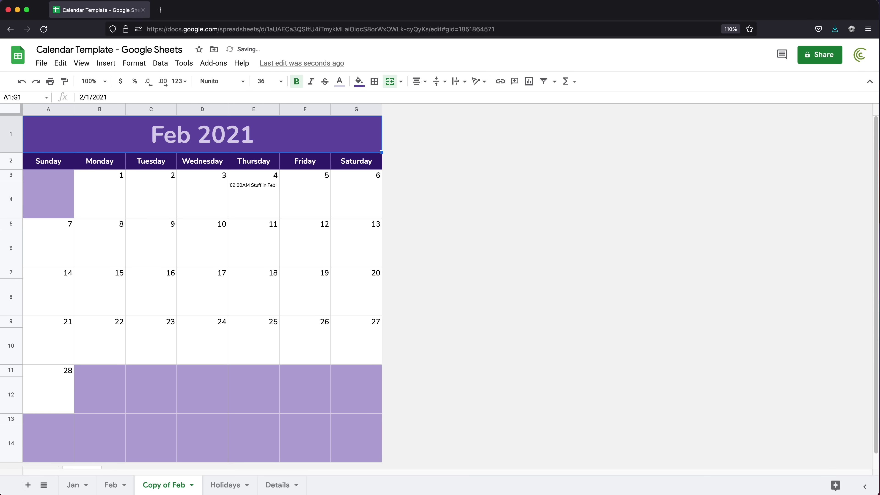
{"action": "double_click", "coordinate": [160, 485]}
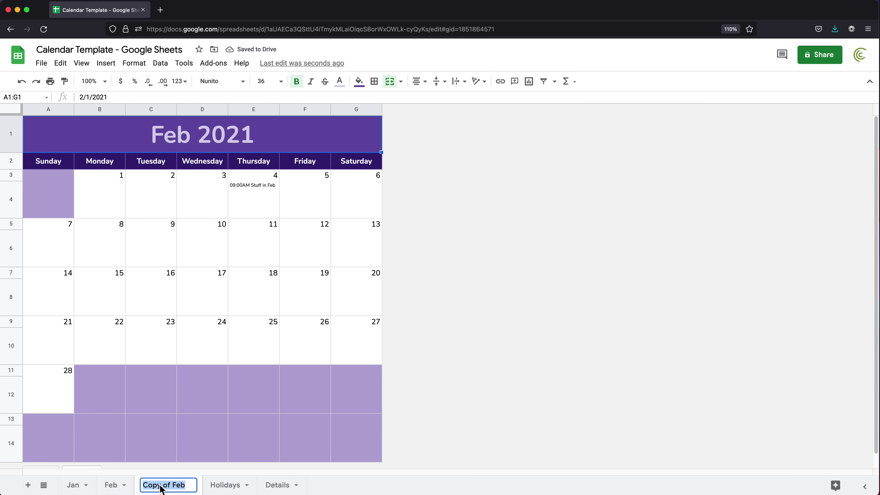
{"action": "type", "text": "Mar"}
{"action": "key", "text": "Return"}
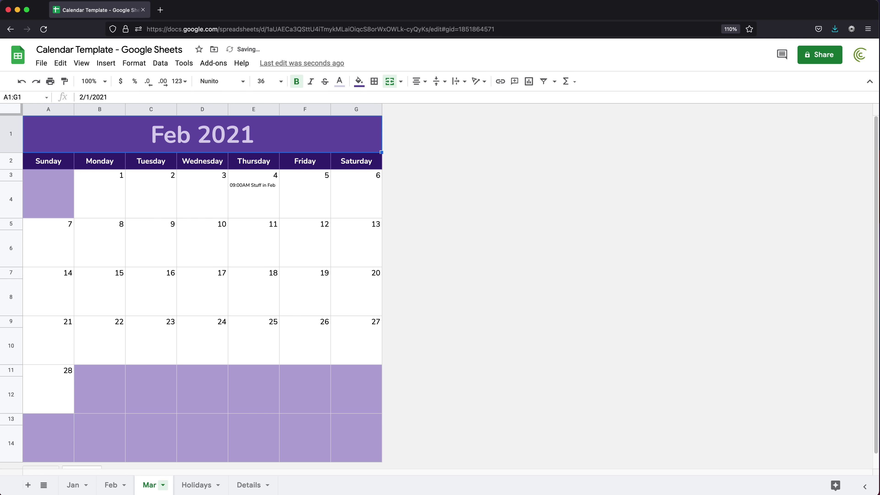
Step: Change the calendar heading on the Mar sheet to Mar 2021
{"action": "type", "text": "Mar 2021"}
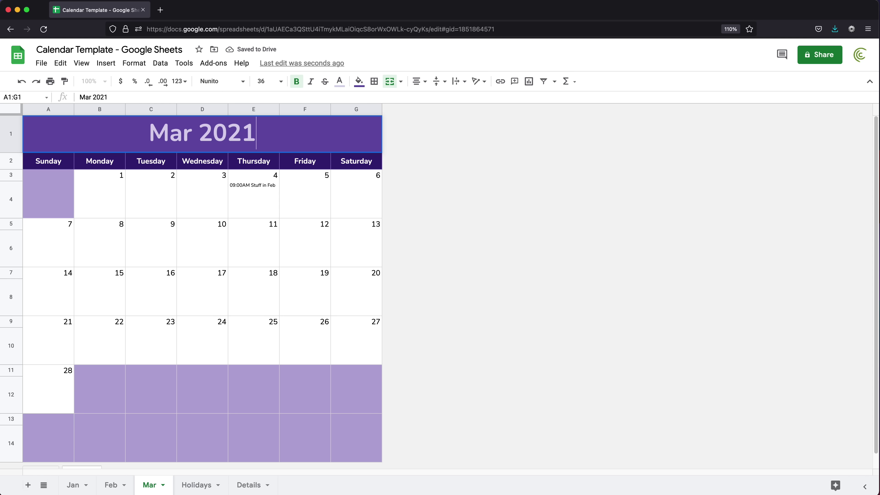
{"action": "key", "text": "Return"}
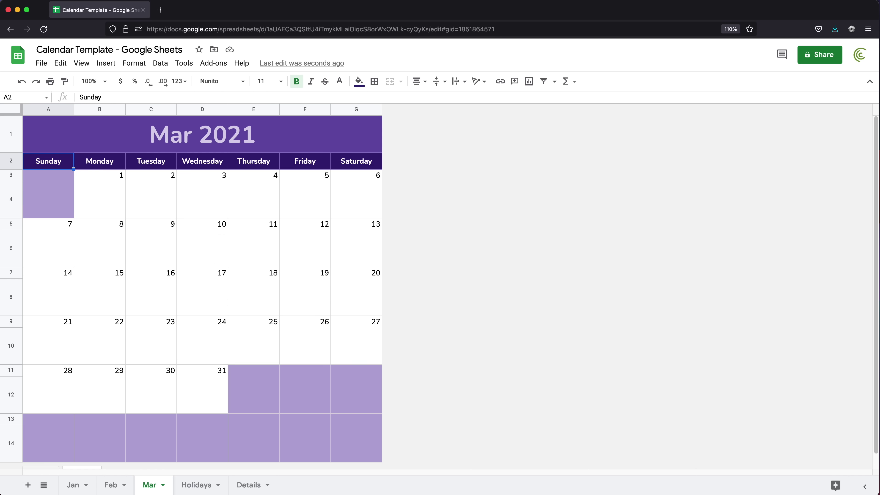
Step: Inspect the highlighted holiday cells for January 1 and 4 on the Jan sheet
{"action": "left_click", "coordinate": [77, 488]}
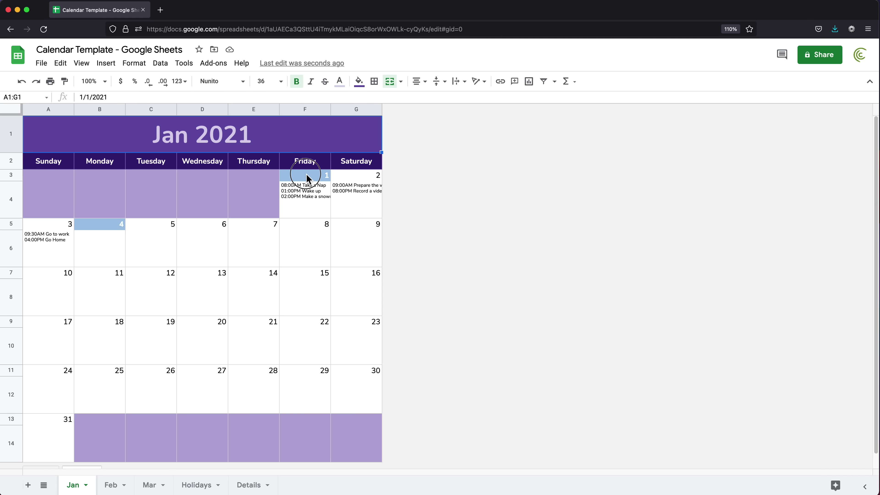
{"action": "left_click", "coordinate": [305, 174]}
{"action": "left_click", "coordinate": [112, 226]}
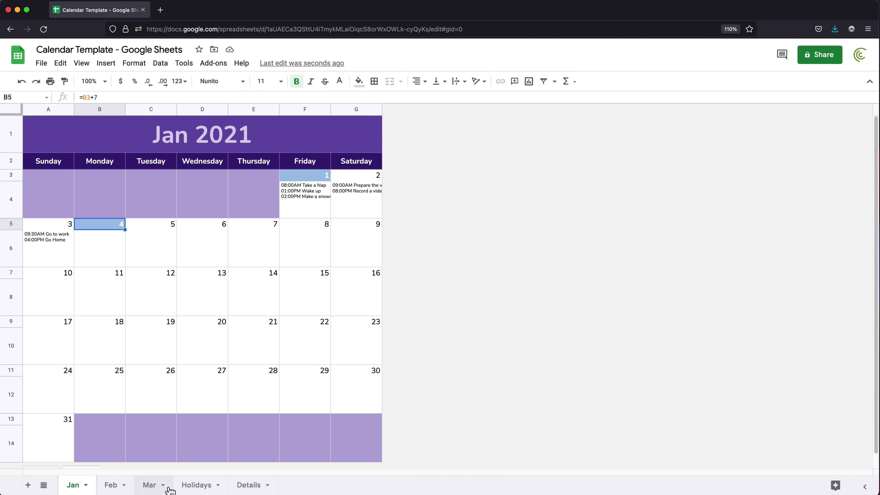
Step: Add 3/7/2021 to the Holiday Date list in cell A5 of the Holidays sheet
{"action": "left_click", "coordinate": [199, 486]}
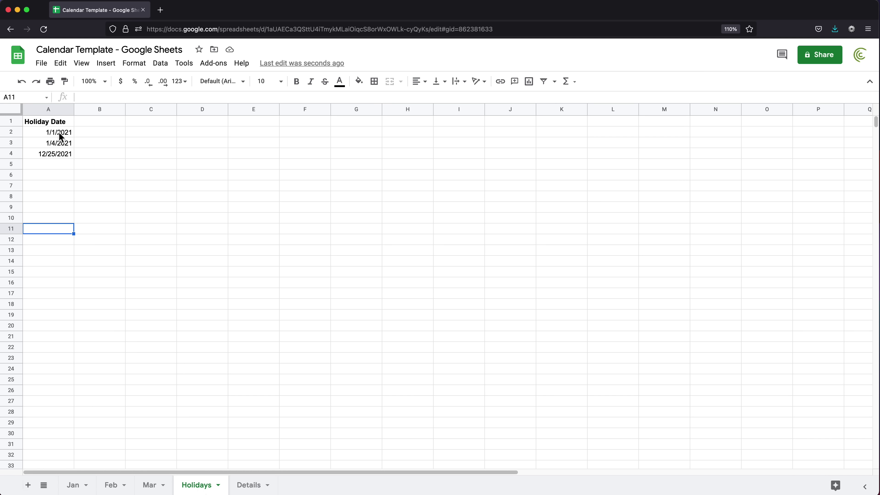
{"action": "left_click_drag", "start_coordinate": [60, 136], "coordinate": [63, 173]}
{"action": "left_click", "coordinate": [59, 166]}
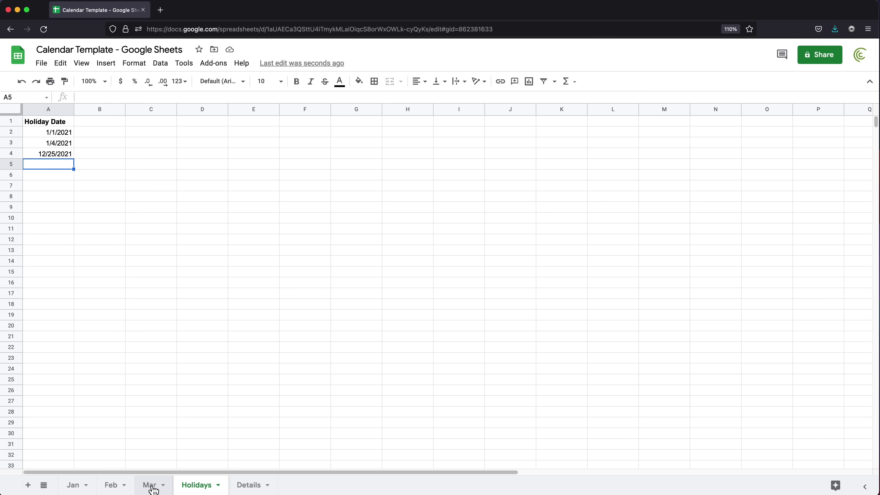
{"action": "key", "text": "Return"}
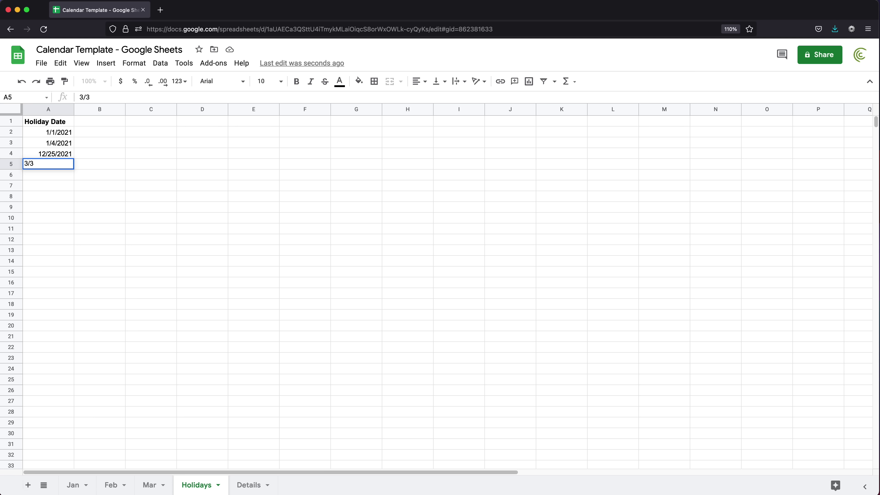
{"action": "type", "text": "3/7/2021"}
{"action": "key", "text": "Return"}
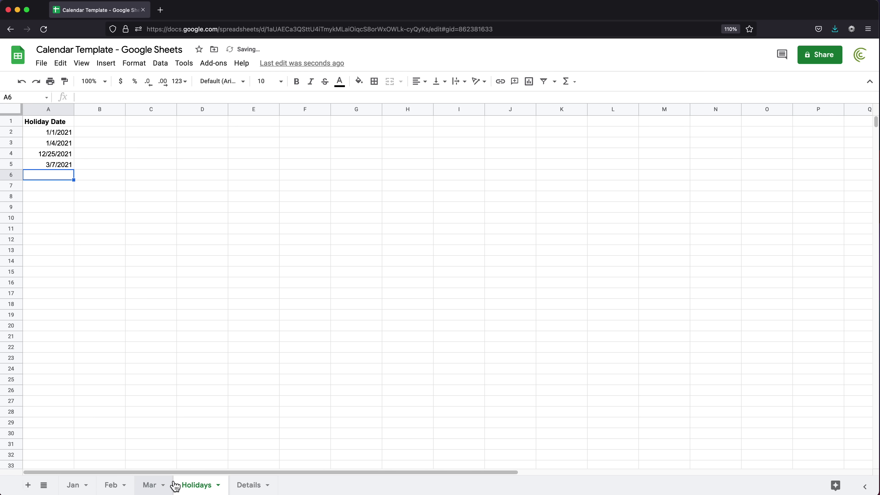
Step: Check the March 7 cells on the Mar sheet, and review the date list on the Holidays sheet
{"action": "left_click", "coordinate": [151, 488]}
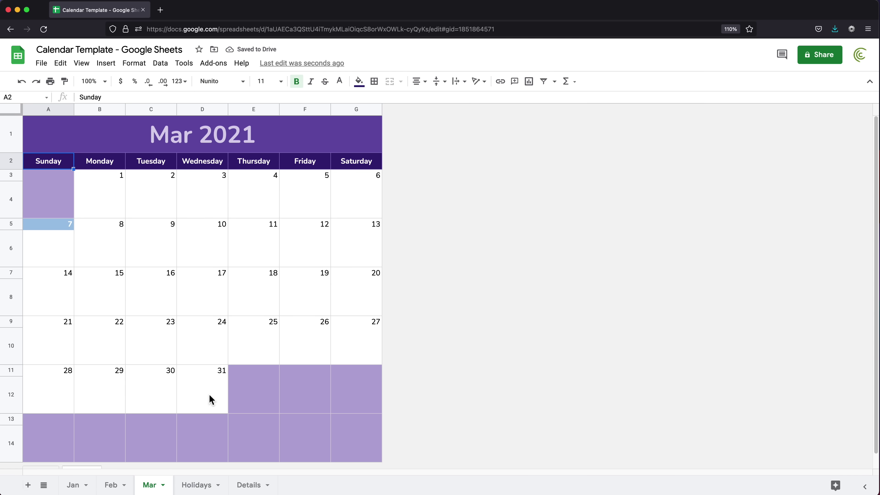
{"action": "left_click", "coordinate": [53, 227]}
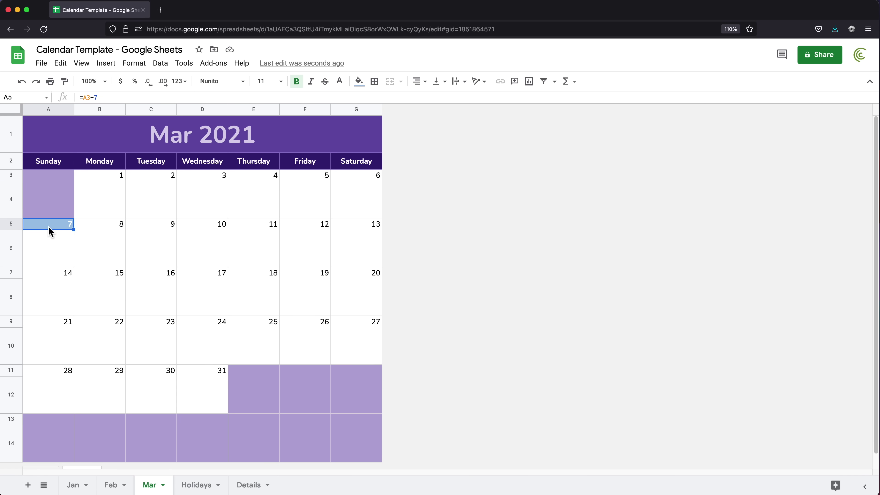
{"action": "left_click", "coordinate": [66, 245]}
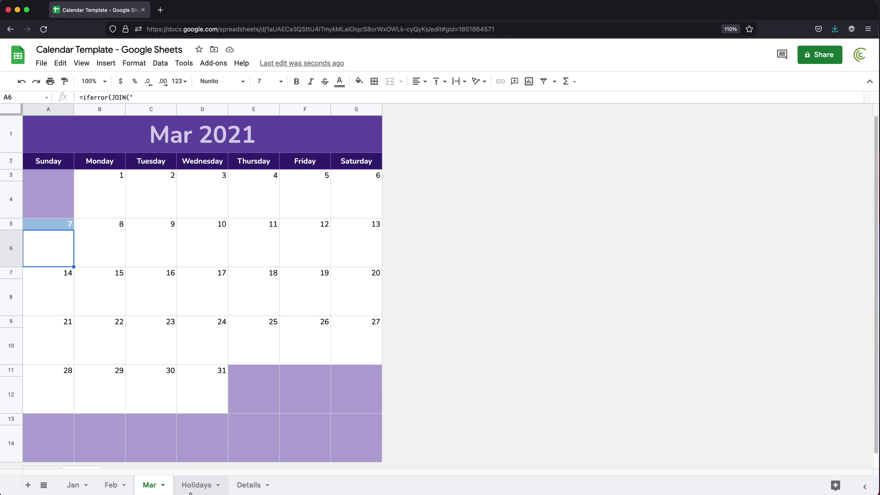
{"action": "left_click", "coordinate": [196, 485]}
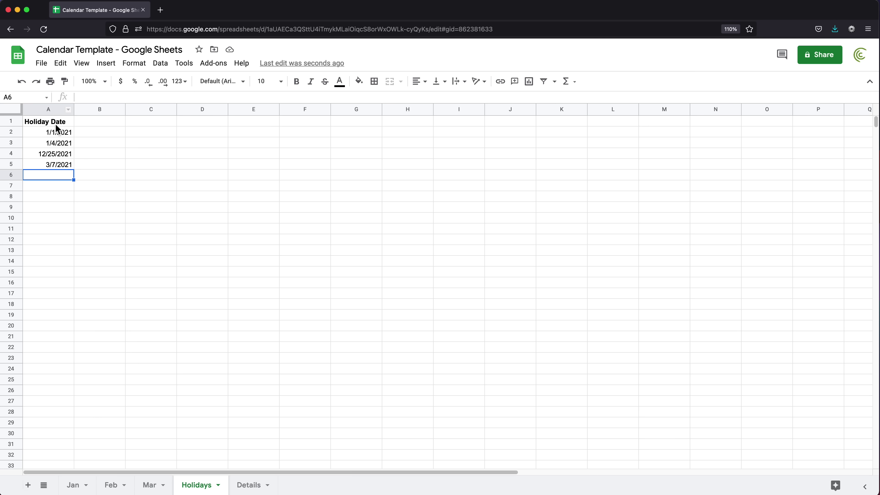
{"action": "left_click_drag", "start_coordinate": [57, 133], "coordinate": [43, 263]}
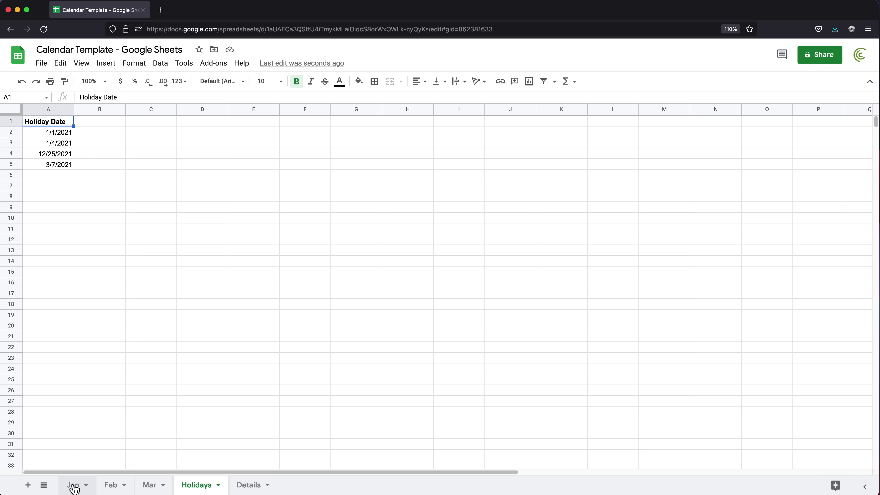
Step: Review the event dates on the Details sheet and compare them with the Jan calendar and the March 9 cell on the Mar sheet
{"action": "left_click", "coordinate": [252, 486]}
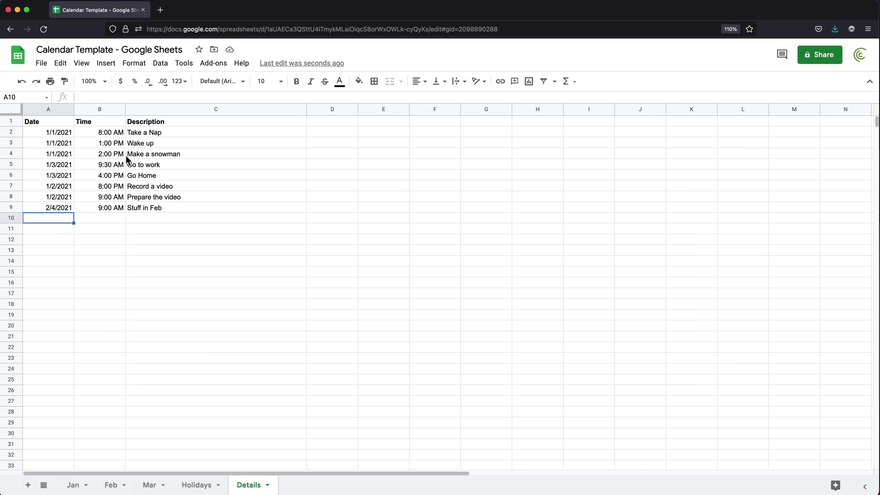
{"action": "left_click", "coordinate": [48, 134]}
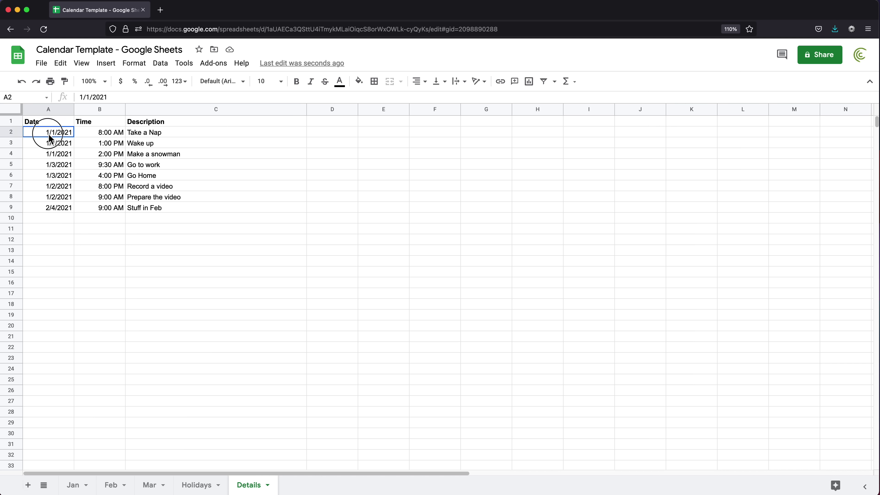
{"action": "left_click_drag", "start_coordinate": [49, 138], "coordinate": [49, 220]}
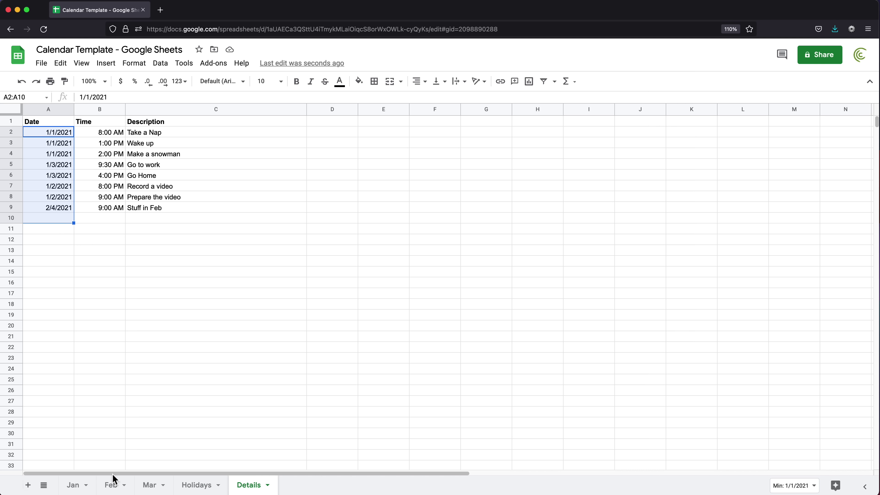
{"action": "left_click", "coordinate": [80, 488]}
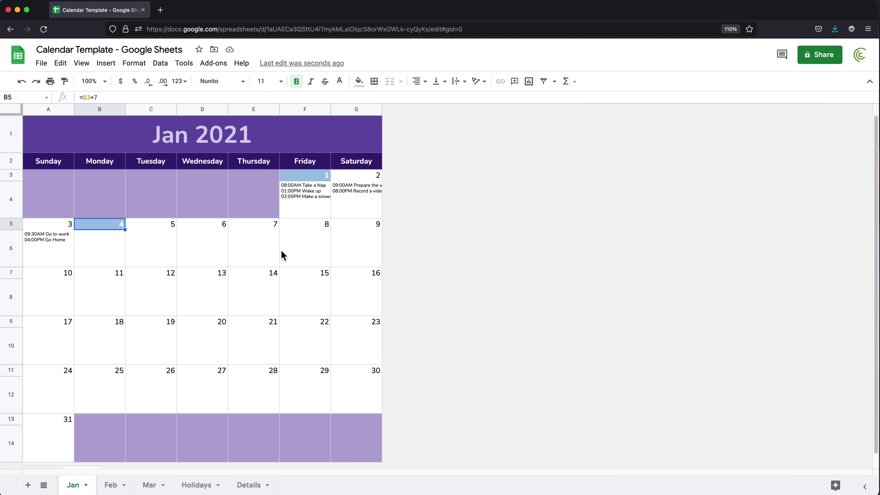
{"action": "left_click", "coordinate": [152, 487]}
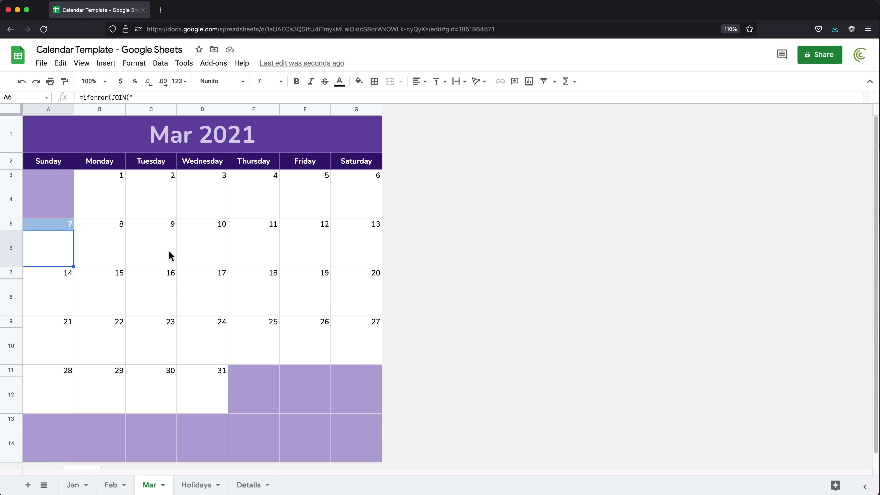
{"action": "left_click", "coordinate": [150, 251]}
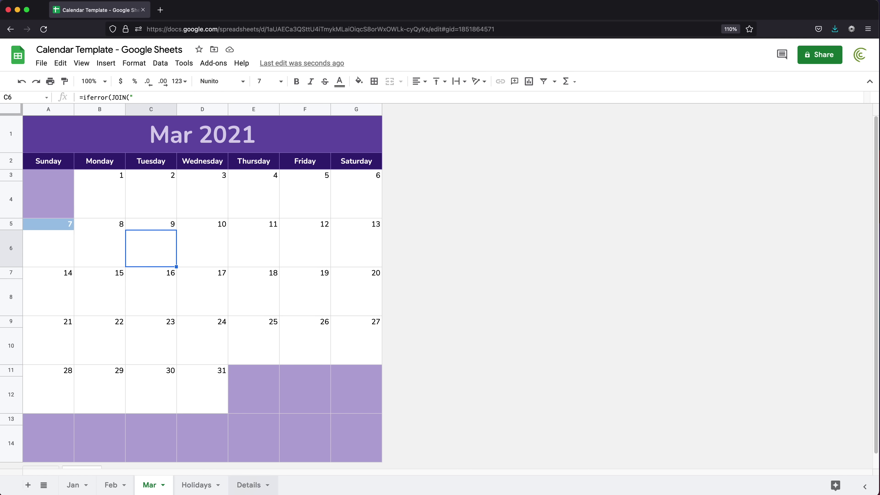
Step: Start a new event in row 10 of the Details sheet with the date 3/9/2021
{"action": "left_click", "coordinate": [248, 489]}
{"action": "left_click", "coordinate": [48, 218]}
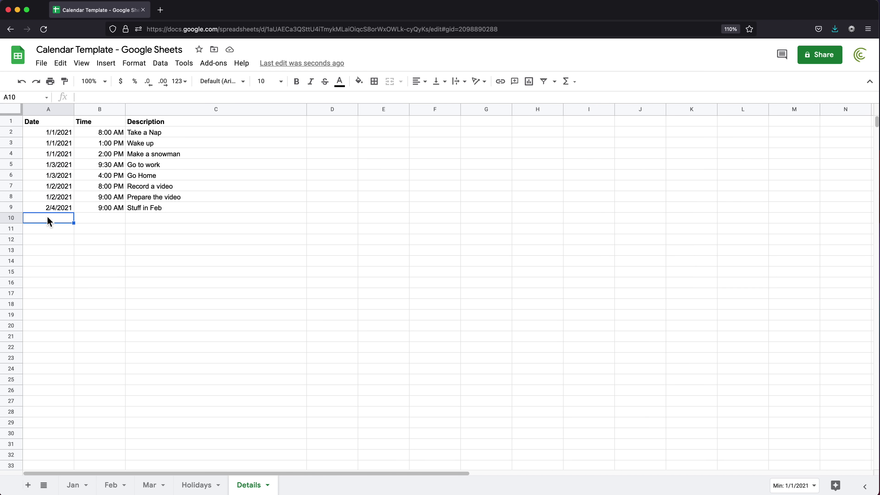
{"action": "type", "text": "3/"}
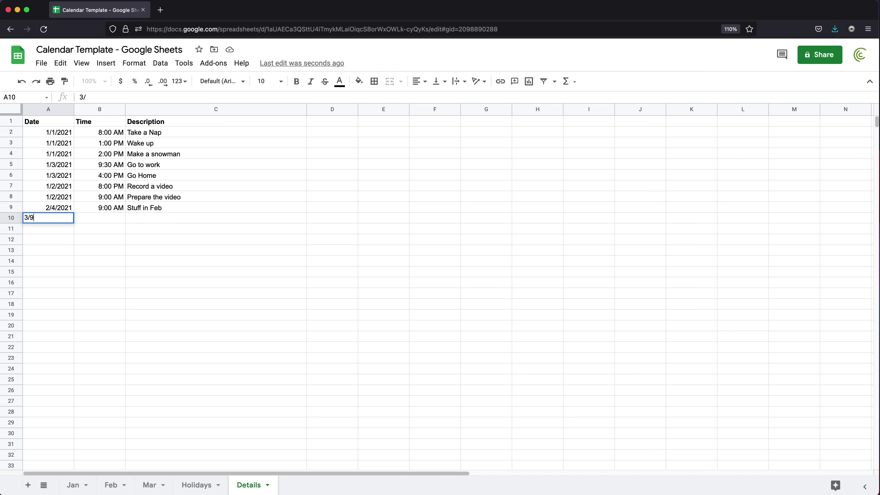
{"action": "type", "text": "9/2021"}
{"action": "key", "text": "Return"}
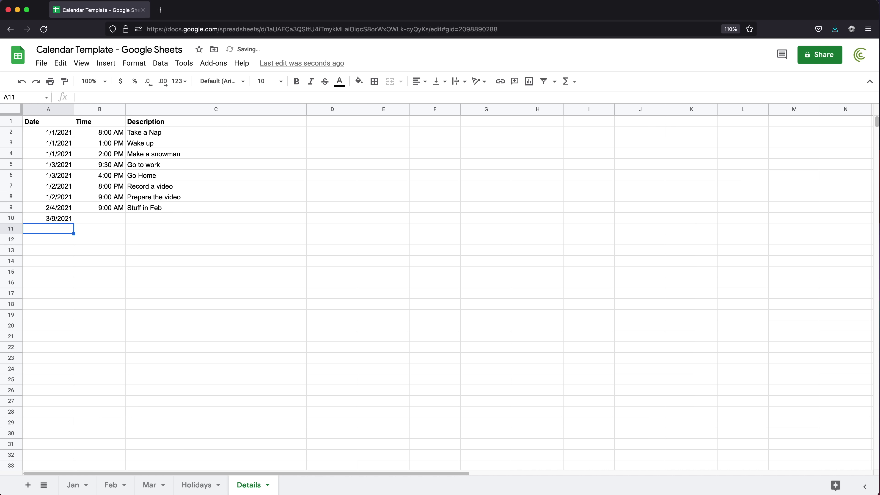
Step: Complete the 3/9/2021 event with the time 11 am and the description Cook
{"action": "key", "text": "Up"}
{"action": "key", "text": "Right"}
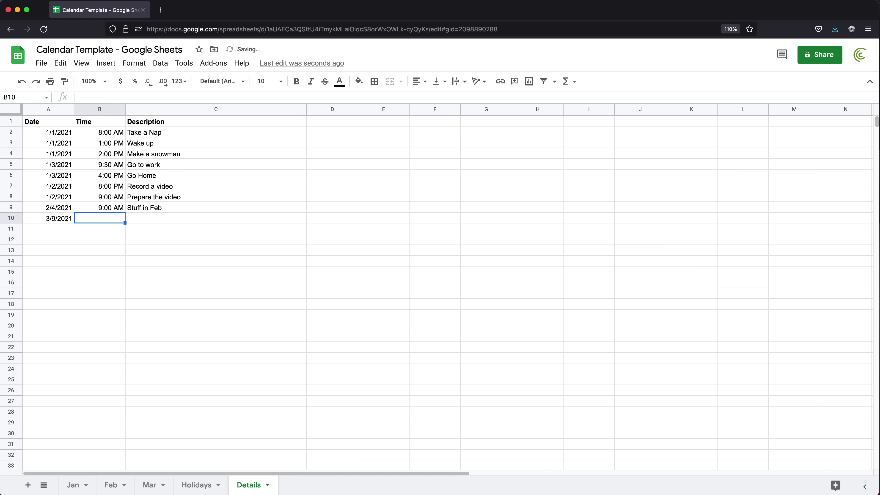
{"action": "type", "text": "11"}
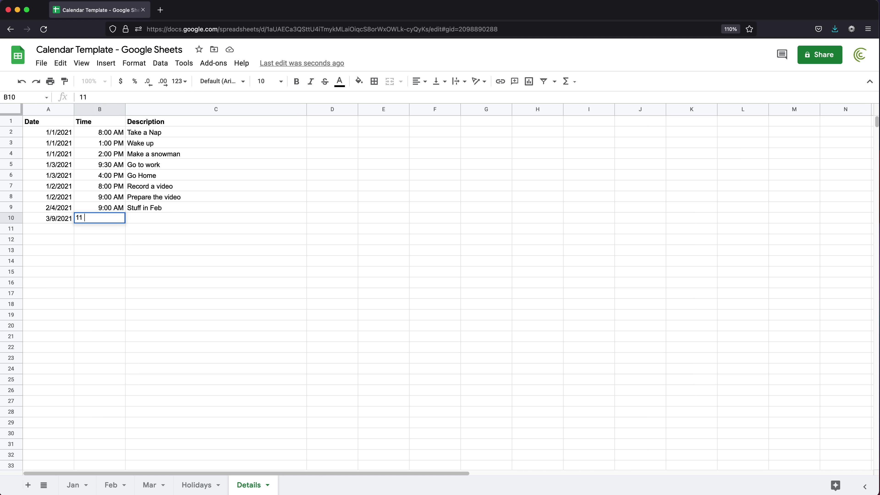
{"action": "type", "text": " am"}
{"action": "key", "text": "Return"}
{"action": "key", "text": "Up"}
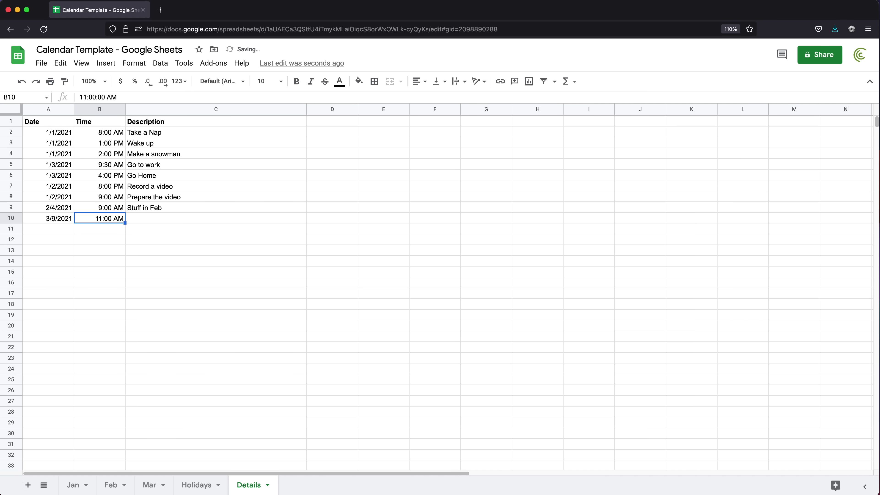
{"action": "key", "text": "Right"}
{"action": "type", "text": "Coo"}
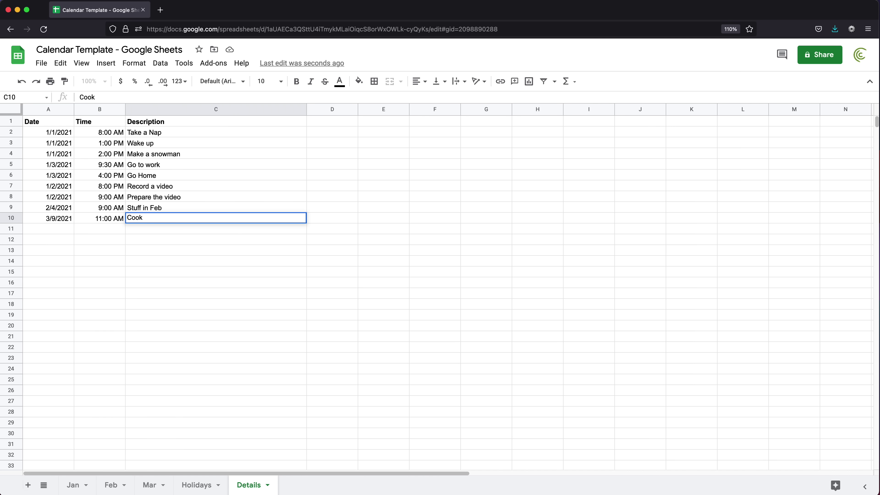
{"action": "key", "text": "Return"}
{"action": "left_click", "coordinate": [151, 222]}
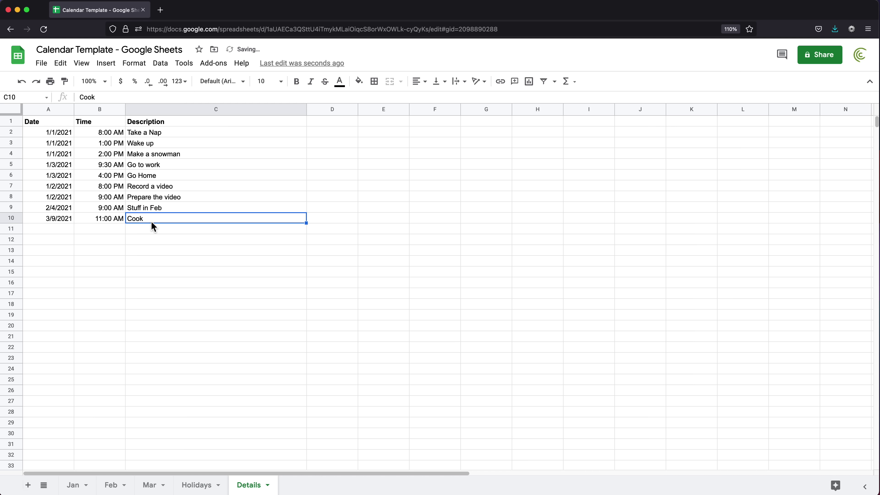
Step: Check the March 9 cell on the Mar sheet, and revisit the lists on the Holidays and Details sheets
{"action": "left_click", "coordinate": [151, 486]}
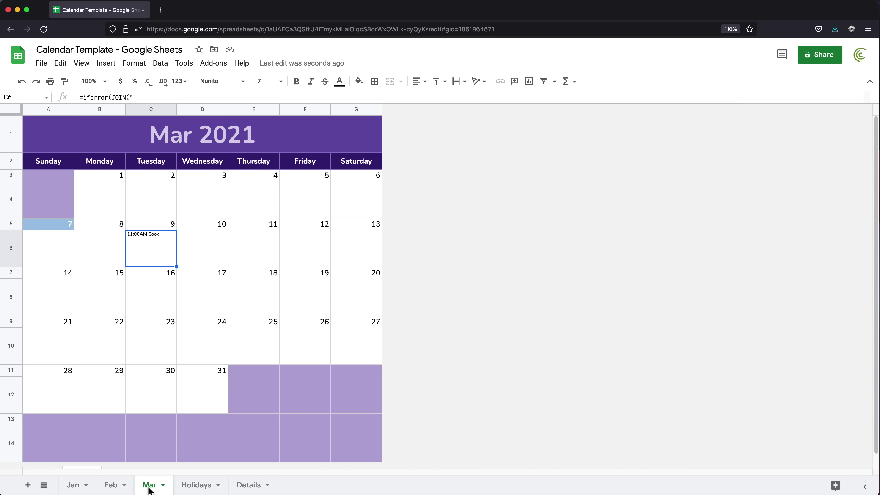
{"action": "left_click", "coordinate": [122, 250]}
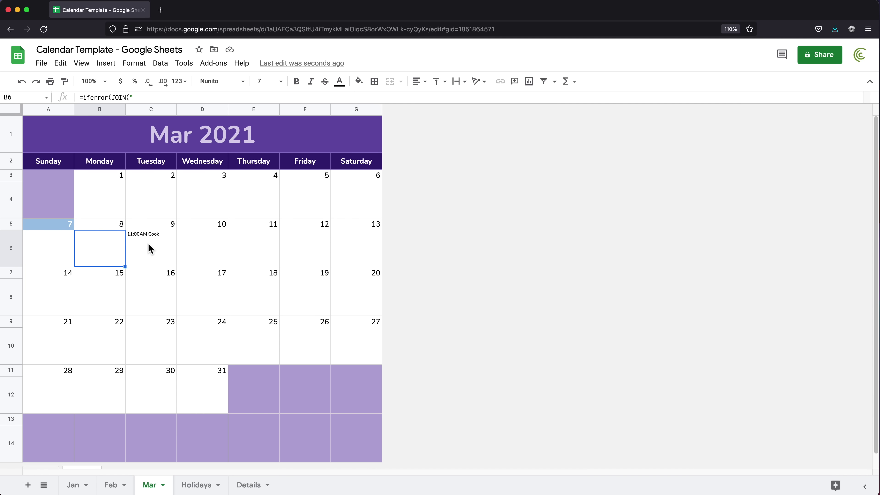
{"action": "left_click", "coordinate": [152, 248]}
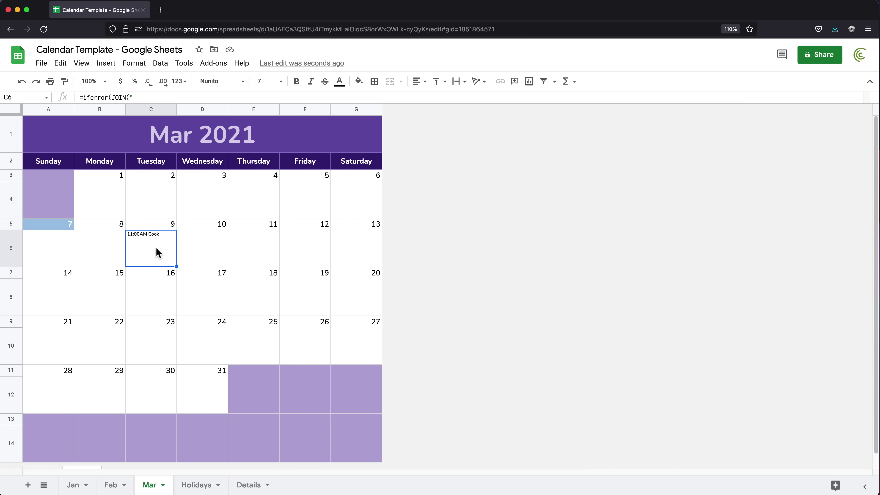
{"action": "left_click", "coordinate": [209, 486]}
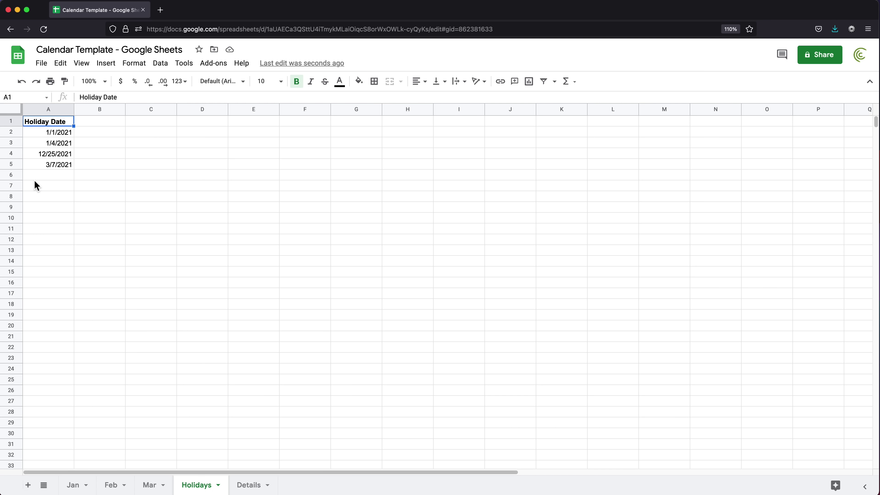
{"action": "left_click", "coordinate": [52, 176]}
{"action": "left_click", "coordinate": [251, 484]}
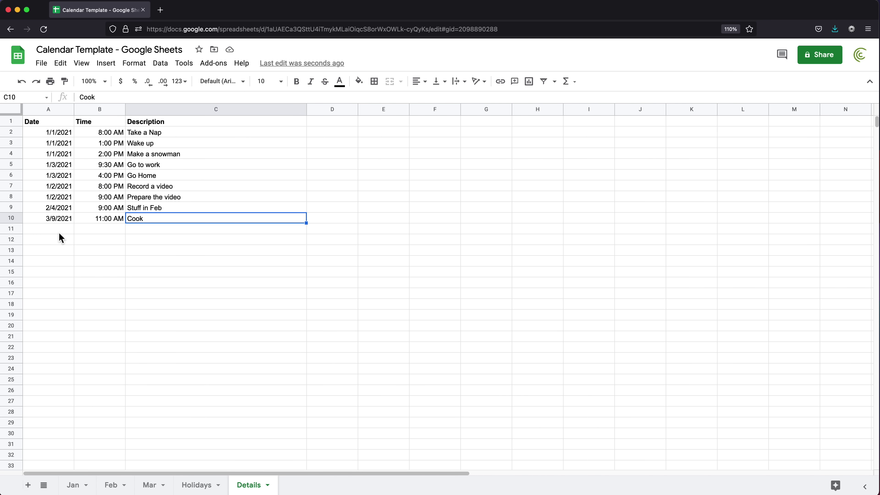
Step: Duplicate the 3/9/2021 Cook event from row 10 into row 11 of the Details sheet
{"action": "left_click_drag", "start_coordinate": [55, 218], "coordinate": [162, 222]}
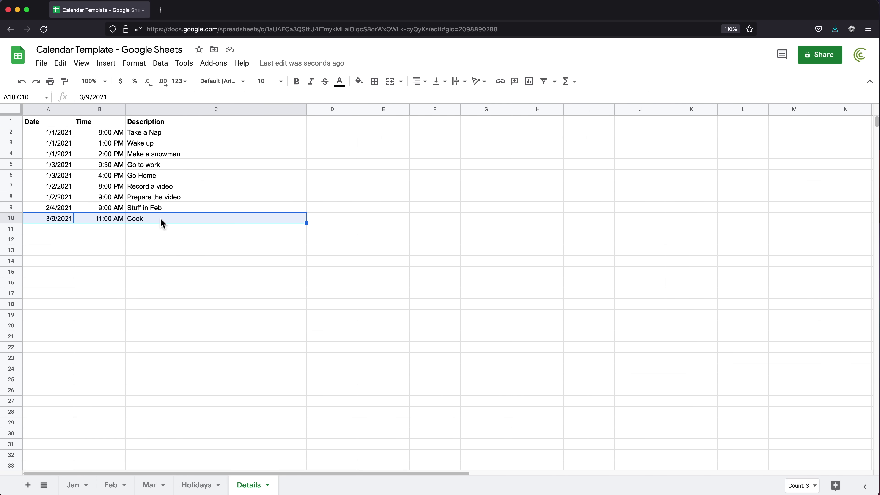
{"action": "key", "text": "cmd+c"}
{"action": "left_click", "coordinate": [58, 228]}
{"action": "key", "text": "cmd+v"}
Step: Set the time of the event in row 11 to 1:00 PM
{"action": "left_click", "coordinate": [104, 229]}
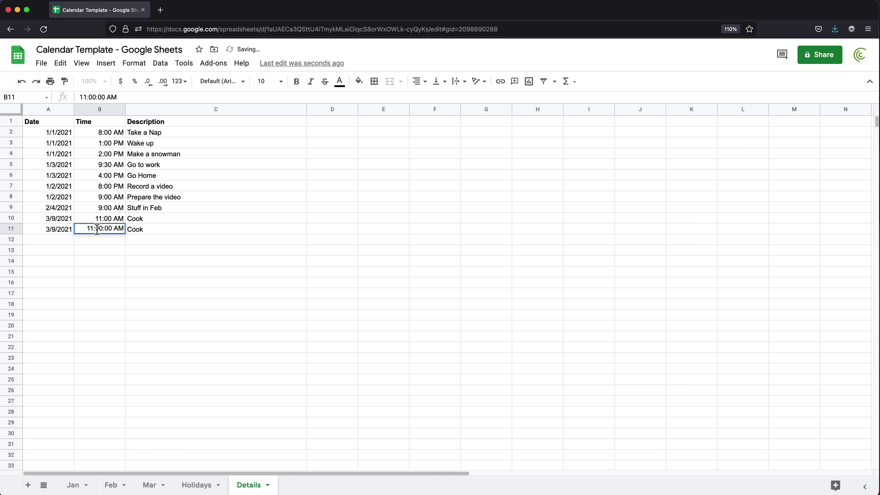
{"action": "double_click", "coordinate": [96, 229]}
{"action": "key", "text": "BackSpace"}
{"action": "key", "text": "BackSpace"}
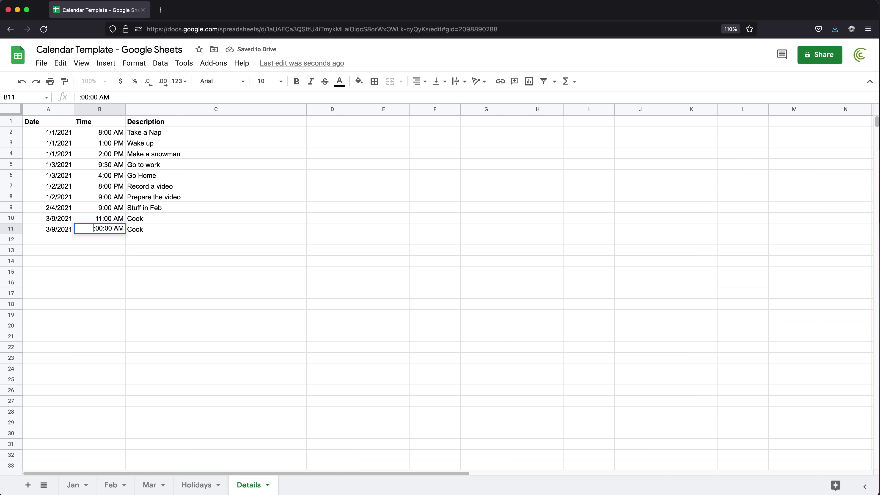
{"action": "type", "text": "1"}
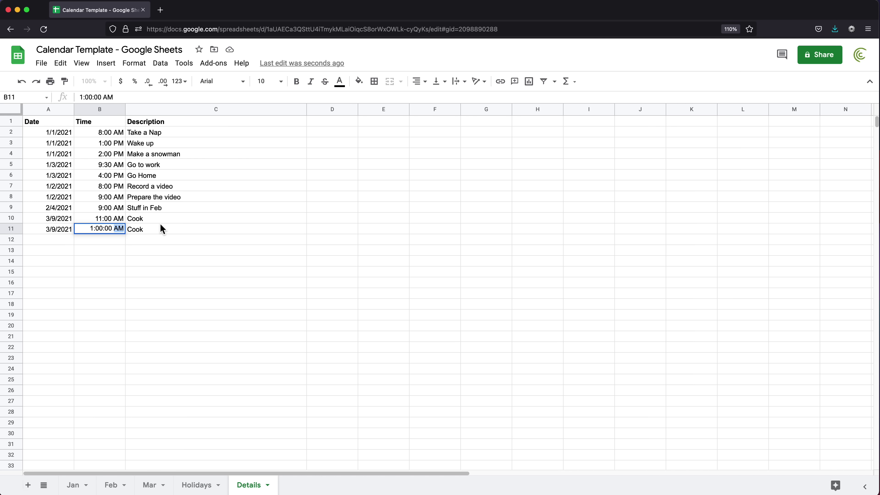
{"action": "key", "text": "BackSpace"}
{"action": "key", "text": "BackSpace"}
{"action": "type", "text": "PM"}
{"action": "key", "text": "Return"}
Step: Replace the description of the event in row 11 with Eat and open the Mar sheet
{"action": "left_click", "coordinate": [175, 230]}
{"action": "type", "text": "Eat"}
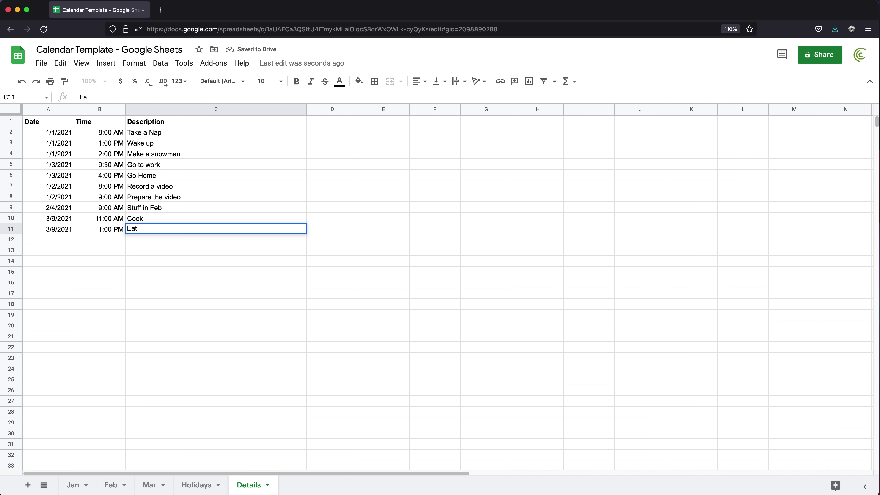
{"action": "key", "text": "Return"}
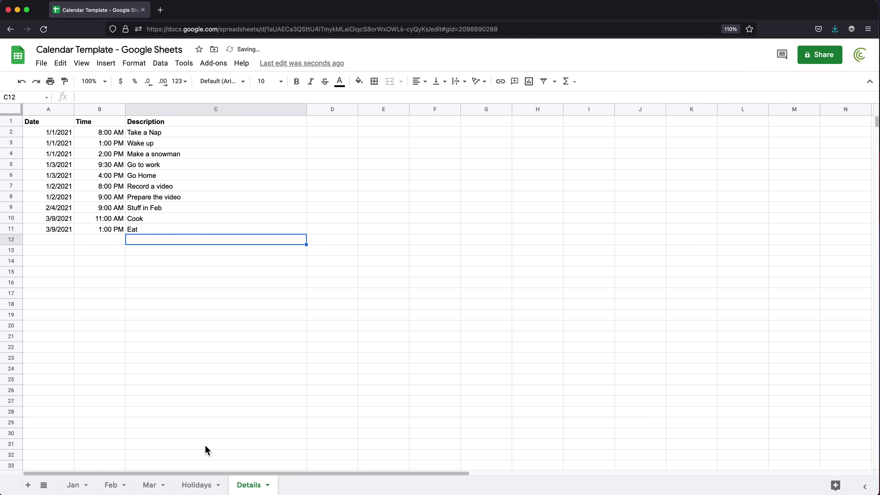
{"action": "left_click", "coordinate": [153, 485]}
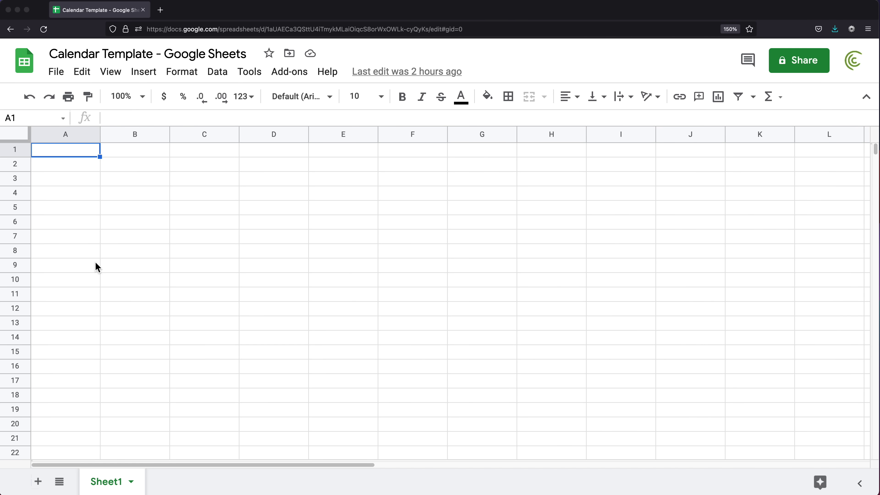
Step: Enter Sunday in cell A2 of the blank Sheet1 and autofill the weekday names across to G2
{"action": "left_click", "coordinate": [69, 170]}
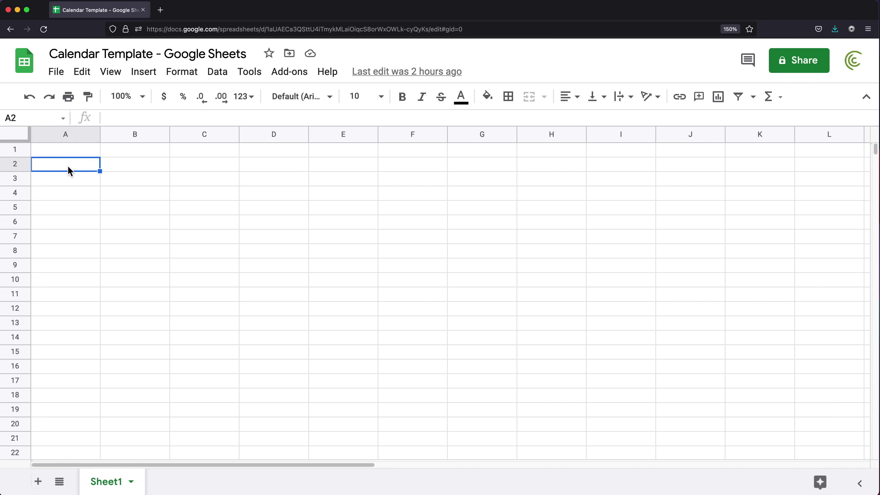
{"action": "type", "text": "Sun"}
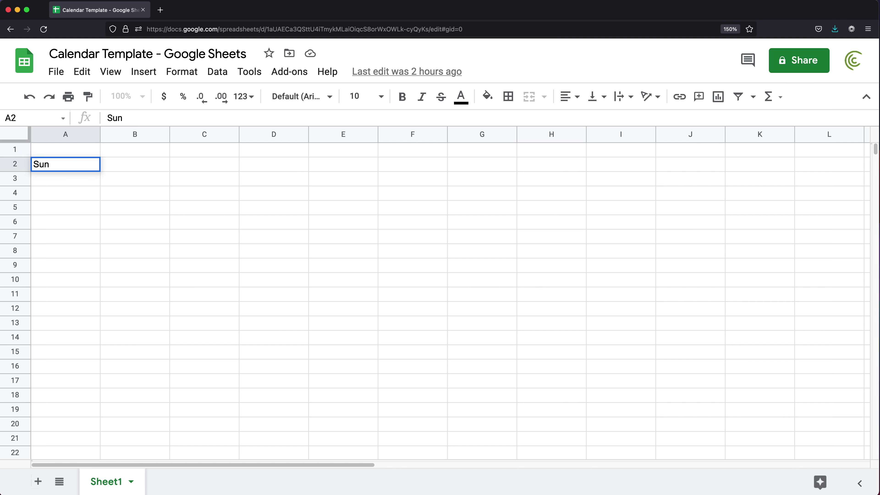
{"action": "type", "text": "day"}
{"action": "key", "text": "Return"}
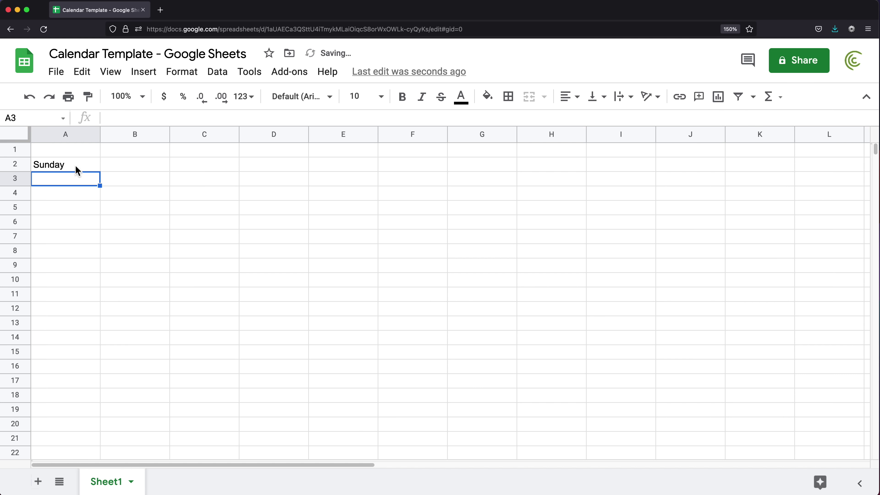
{"action": "left_click", "coordinate": [76, 169]}
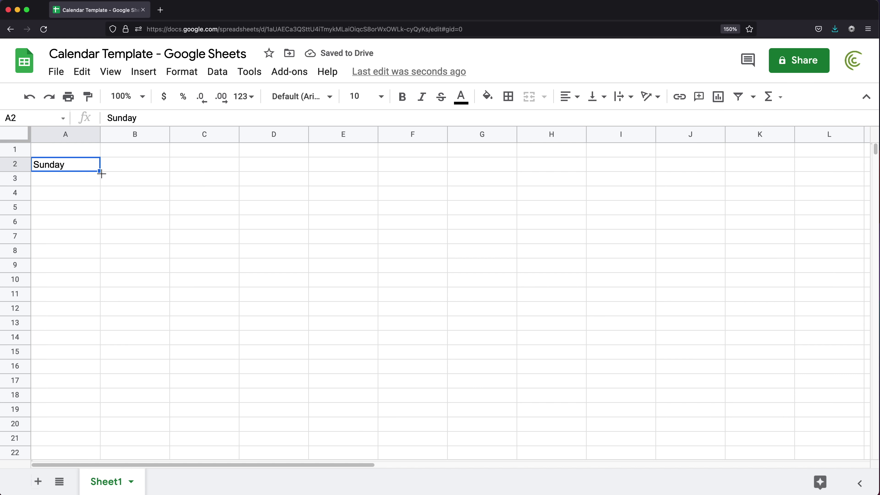
{"action": "left_click_drag", "start_coordinate": [101, 173], "coordinate": [495, 169]}
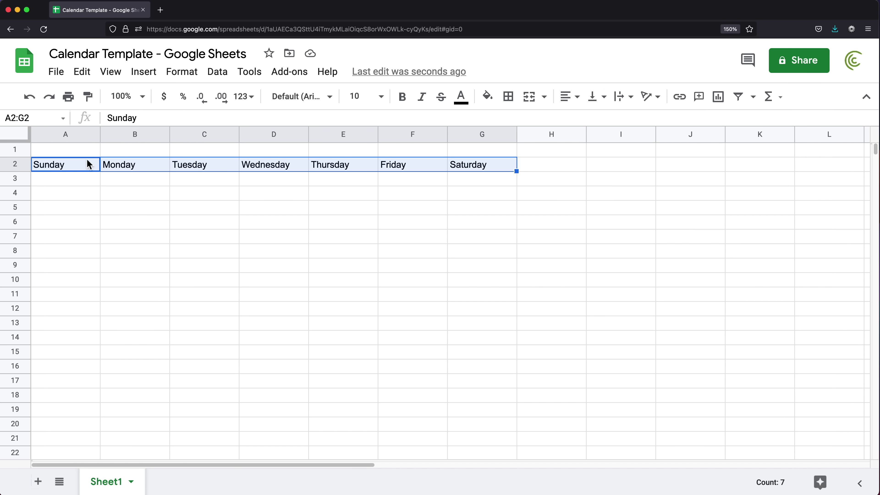
Step: Merge cells A1:G1 above the weekday headers and center the merged cell horizontally
{"action": "left_click_drag", "start_coordinate": [71, 150], "coordinate": [481, 151]}
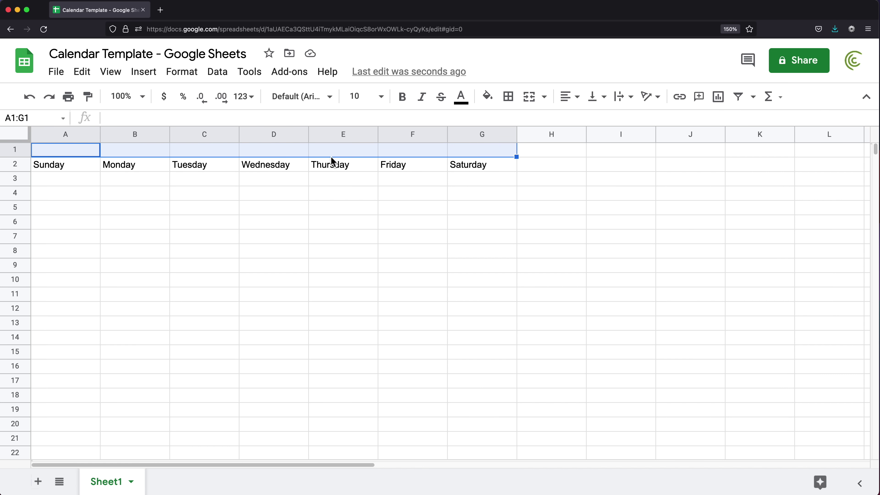
{"action": "left_click", "coordinate": [532, 104]}
{"action": "left_click", "coordinate": [570, 99]}
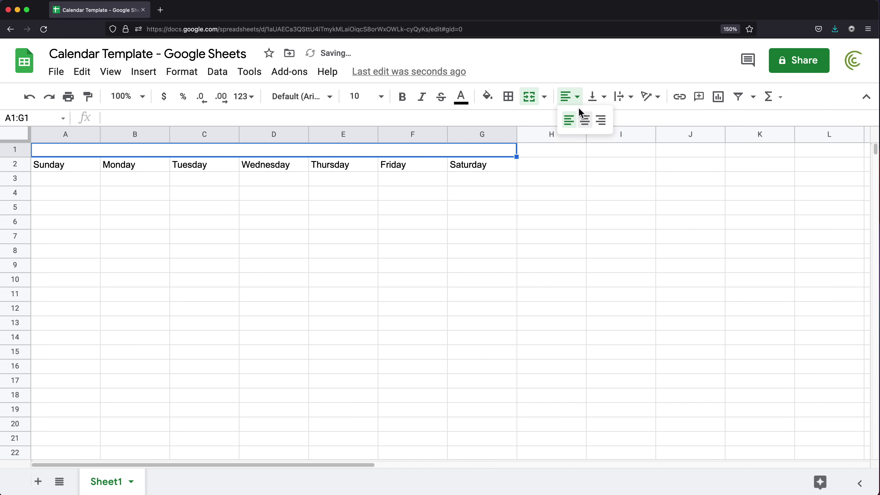
{"action": "left_click", "coordinate": [589, 121]}
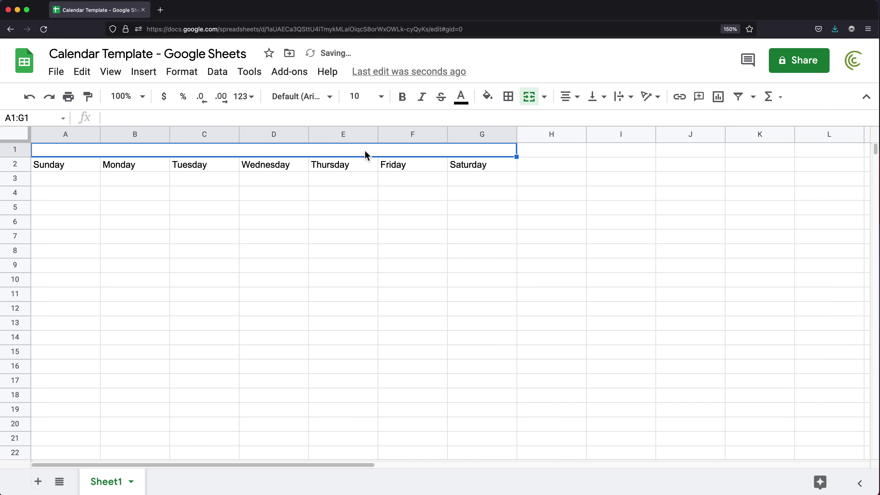
Step: Enter the title Jan 2021 in the merged cell A1:G1 and check its underlying date value
{"action": "type", "text": "Jan"}
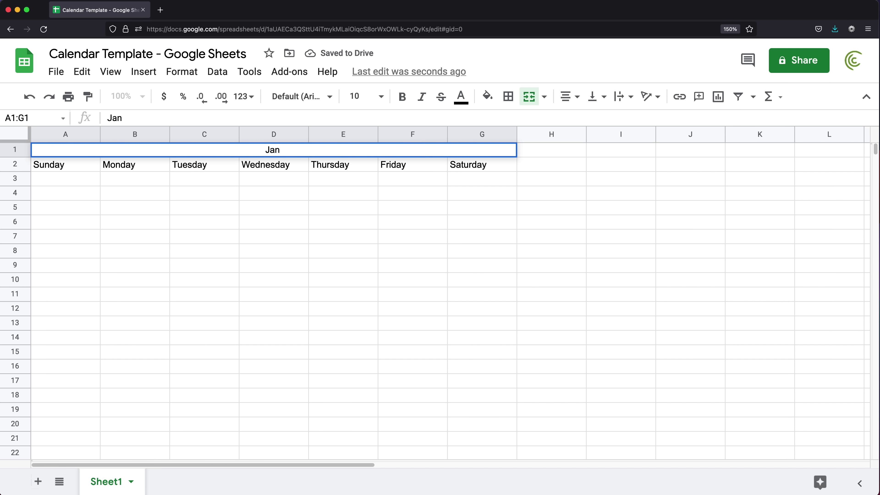
{"action": "type", "text": " 2021"}
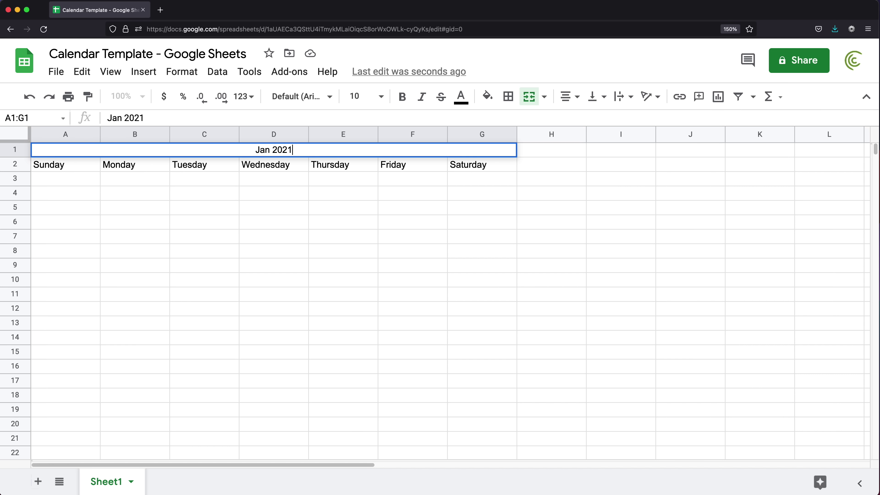
{"action": "key", "text": "Return"}
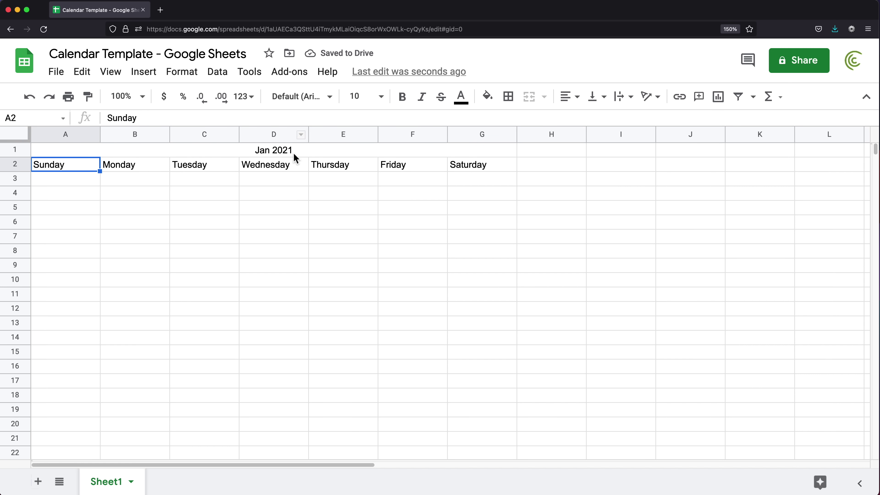
{"action": "left_click", "coordinate": [293, 153]}
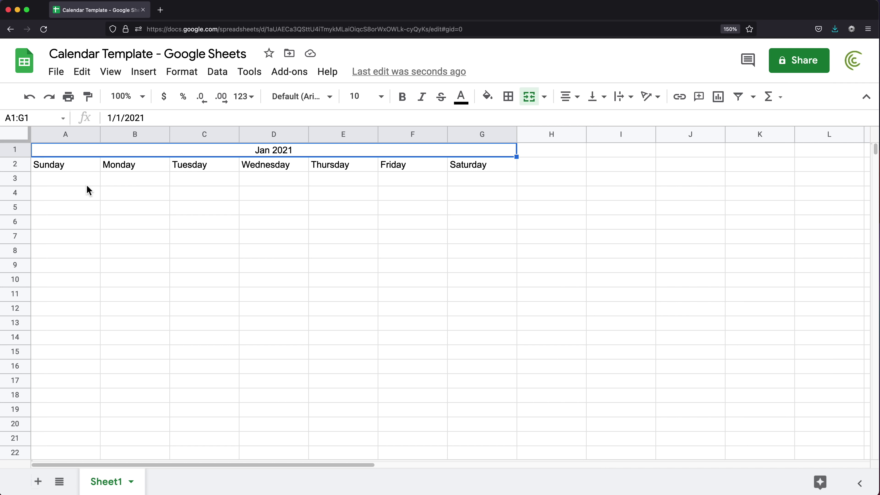
Step: Write the formula =WEEKDAY(A1) in cell A3, referring to the merged title cell
{"action": "left_click", "coordinate": [77, 180]}
{"action": "key", "text": "super+equal"}
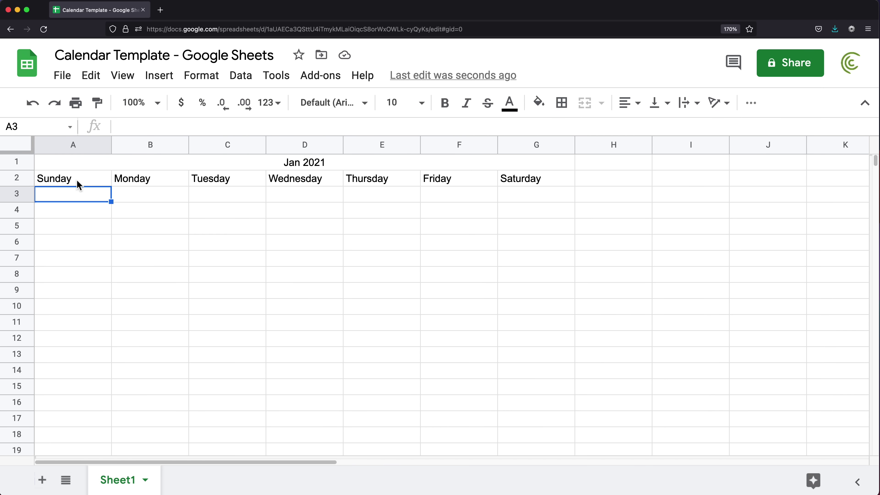
{"action": "type", "text": "="}
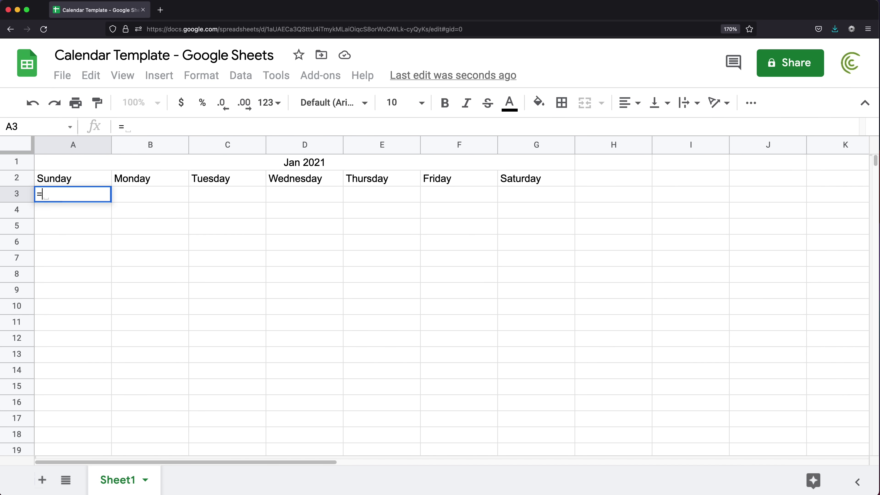
{"action": "type", "text": "wee"}
{"action": "key", "text": "Tab"}
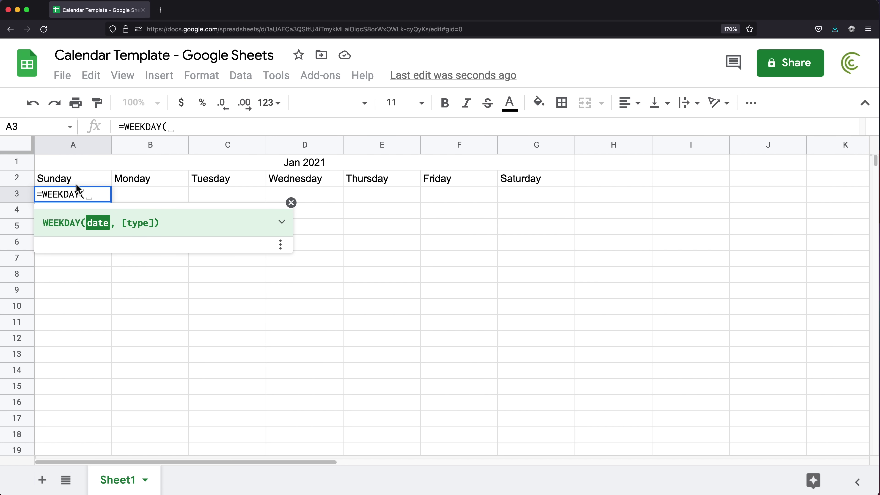
{"action": "left_click", "coordinate": [249, 166]}
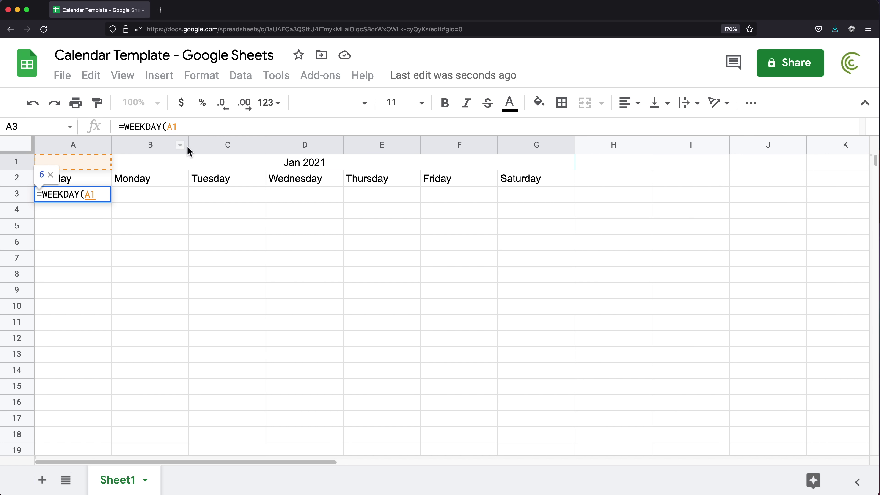
{"action": "type", "text": ")"}
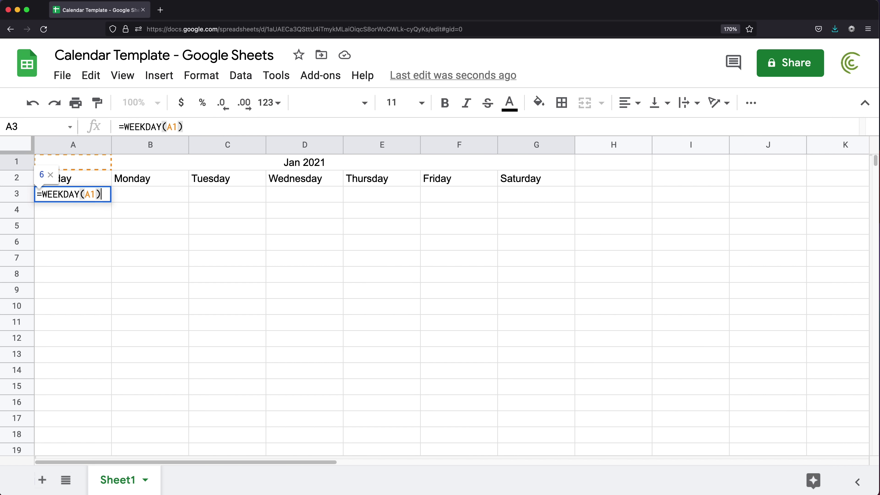
Step: Make the A1 reference absolute so that the A3 formula reads =WEEKDAY($A$1), and commit it
{"action": "double_click", "coordinate": [89, 194]}
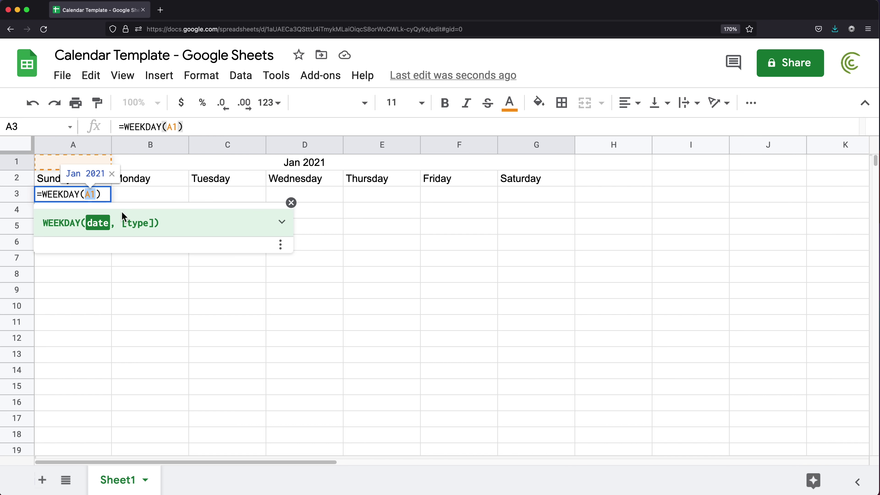
{"action": "key", "text": "F4"}
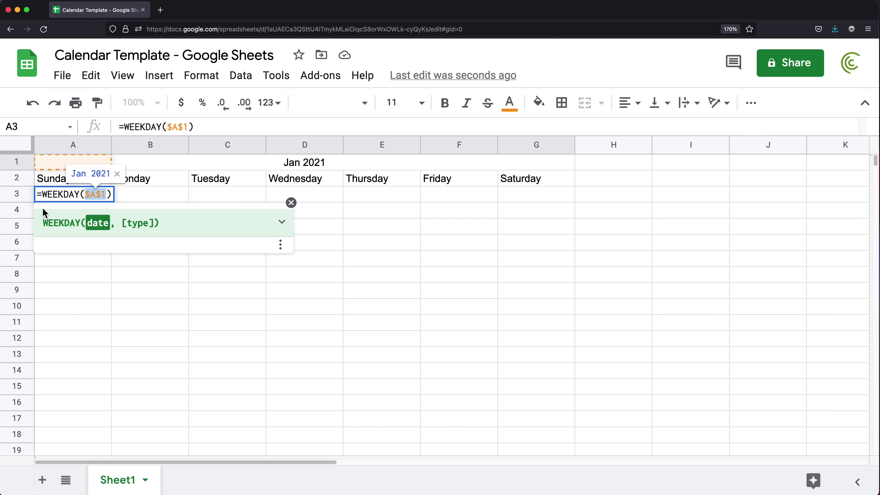
{"action": "left_click", "coordinate": [111, 195]}
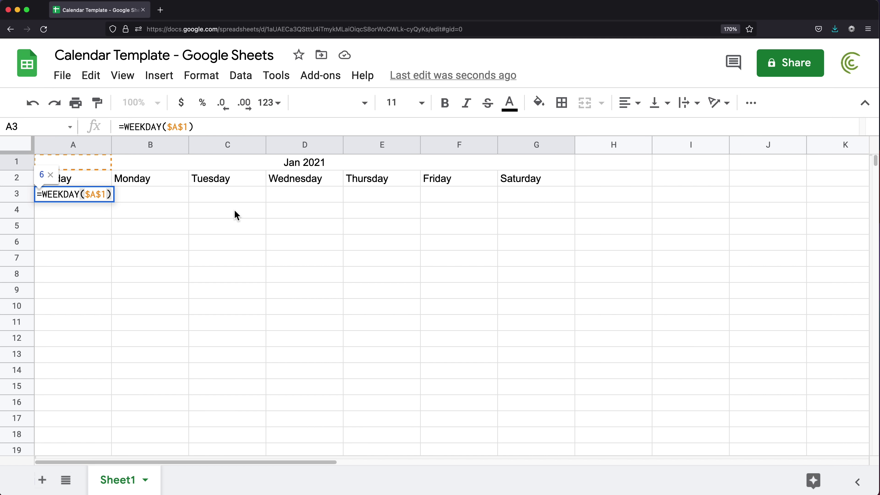
{"action": "key", "text": "Return"}
Step: Fill the WEEKDAY formula from A3 across to G3 and check the date behind the Jan 2021 title
{"action": "left_click", "coordinate": [95, 195]}
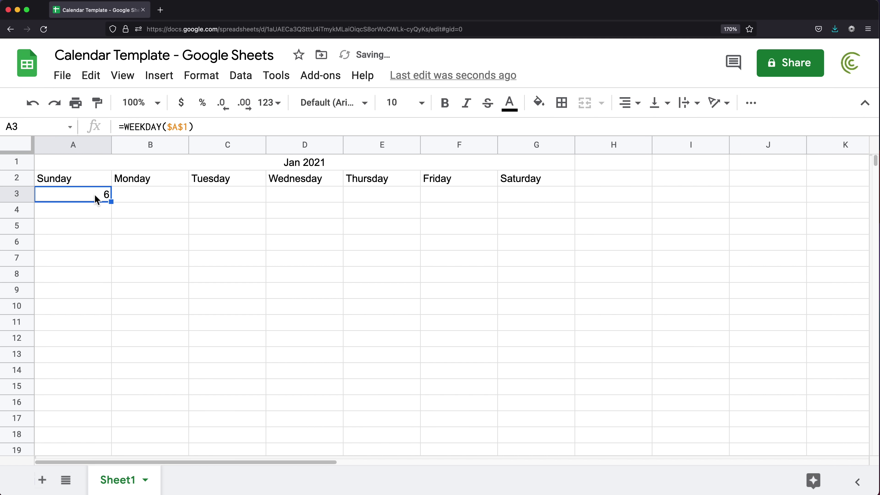
{"action": "left_click_drag", "start_coordinate": [111, 202], "coordinate": [526, 209]}
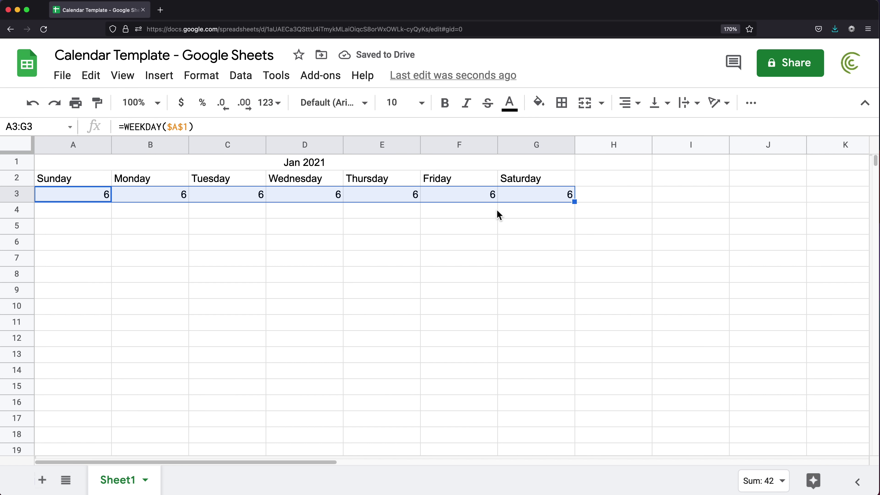
{"action": "left_click", "coordinate": [285, 164]}
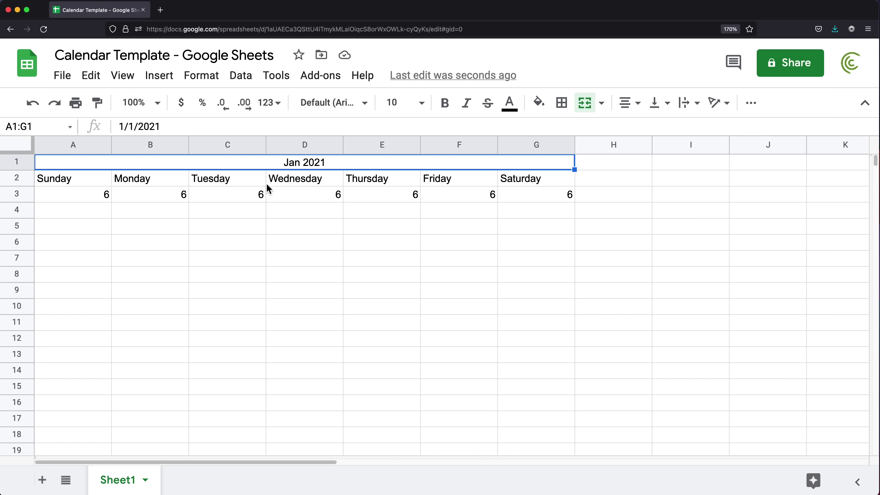
{"action": "left_click", "coordinate": [287, 164]}
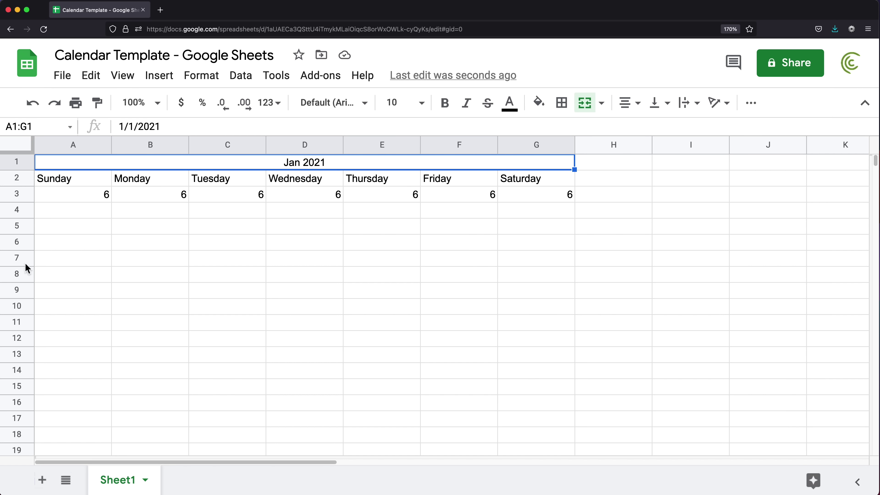
Step: Change the A3 formula to =$A$1-WEEKDAY($A$1), with both references to the title cell absolute
{"action": "left_click", "coordinate": [78, 199]}
{"action": "double_click", "coordinate": [81, 196]}
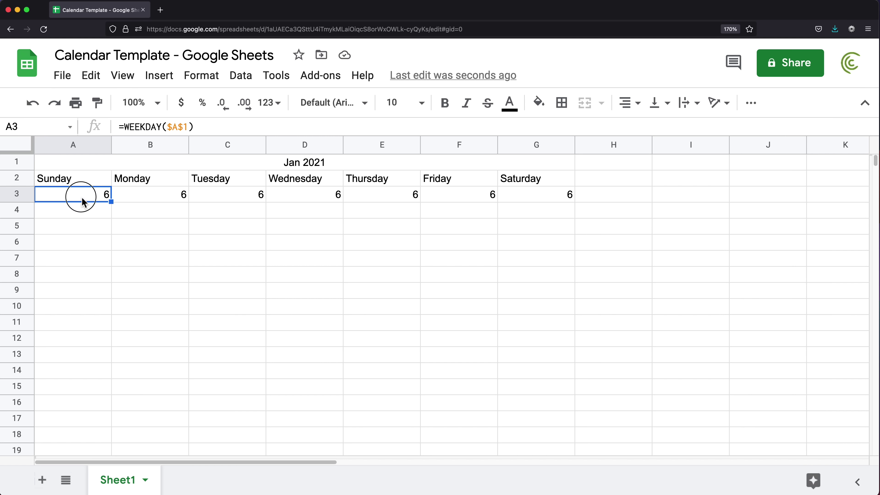
{"action": "left_click", "coordinate": [41, 194]}
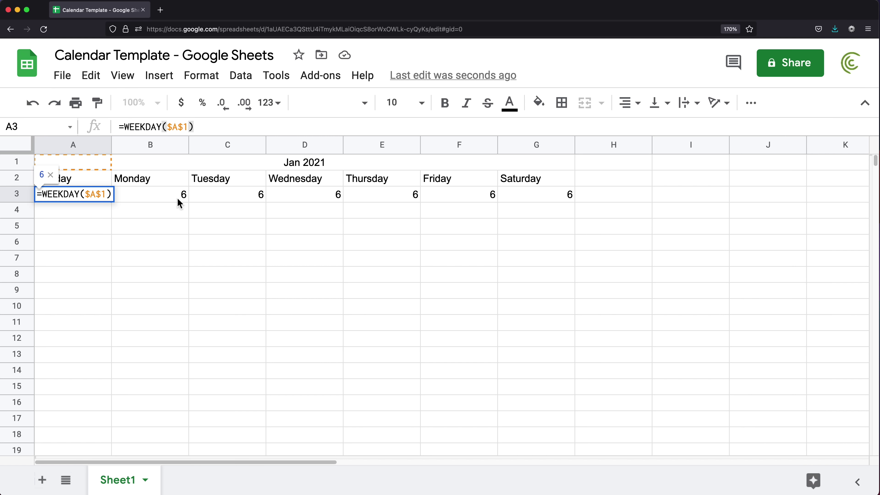
{"action": "type", "text": "A1"}
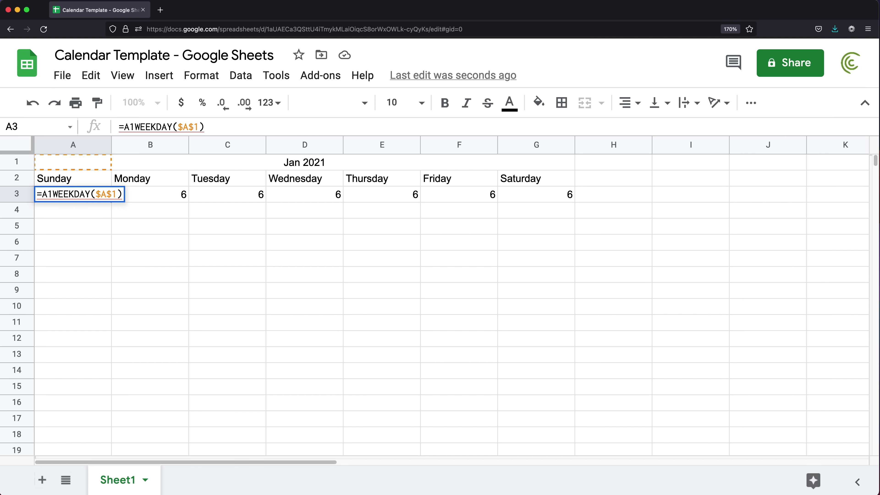
{"action": "type", "text": "-"}
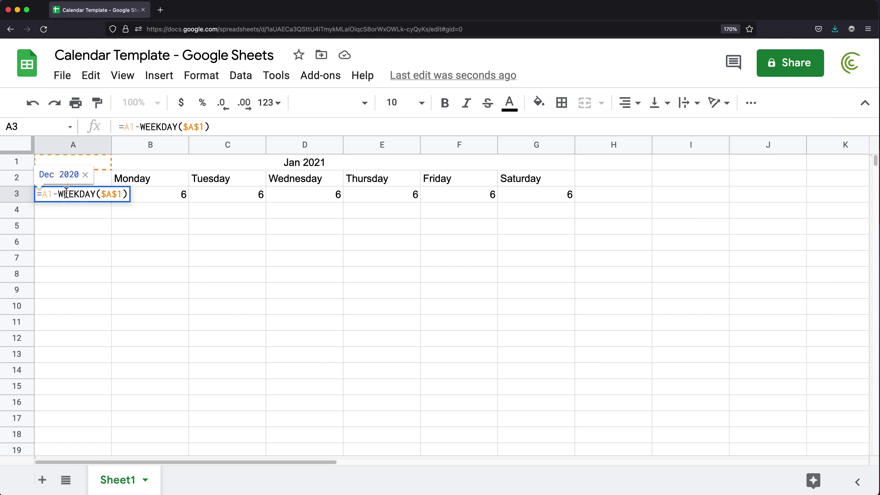
{"action": "left_click_drag", "start_coordinate": [42, 195], "coordinate": [55, 196]}
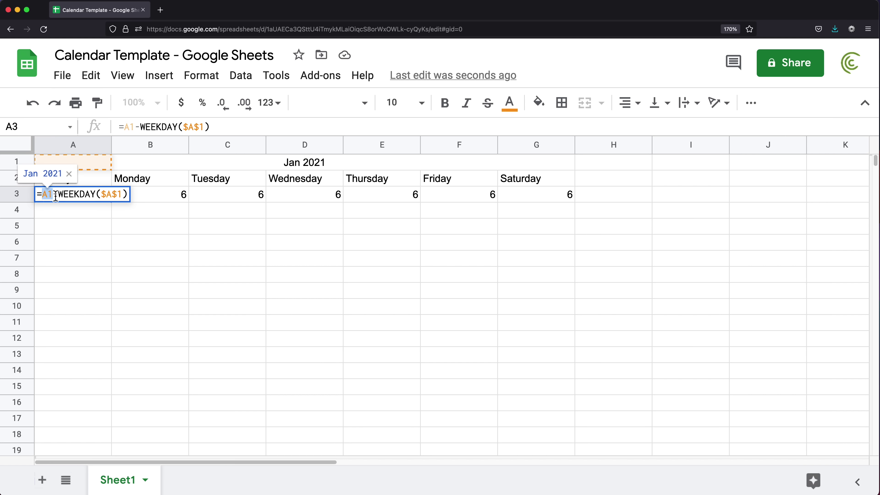
{"action": "key", "text": "F4"}
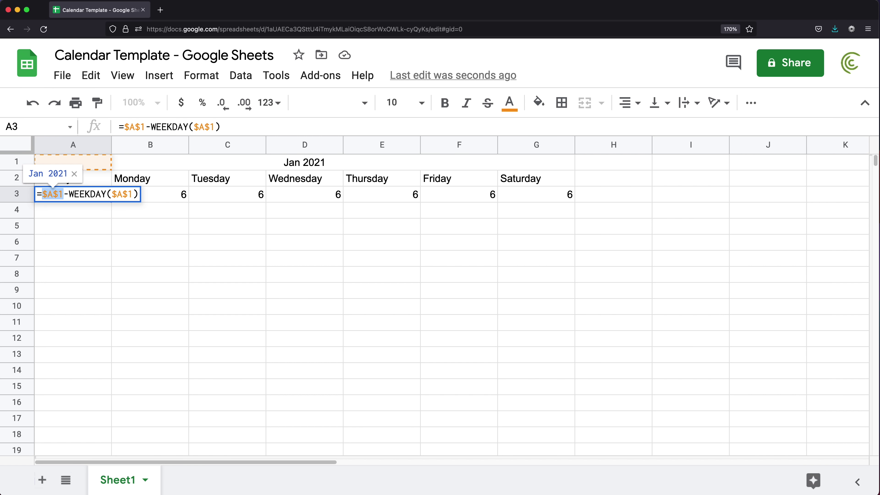
{"action": "key", "text": "Return"}
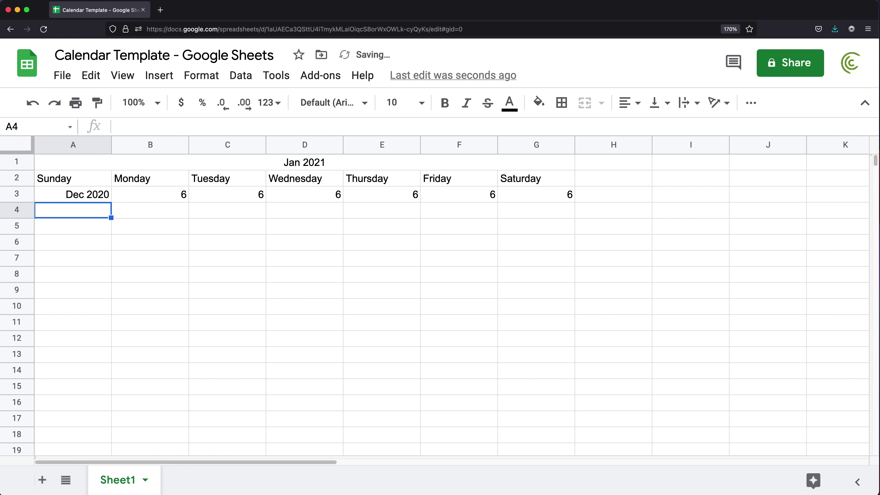
Step: Format cell A3 with the Date number format to show the full date
{"action": "left_click", "coordinate": [82, 199]}
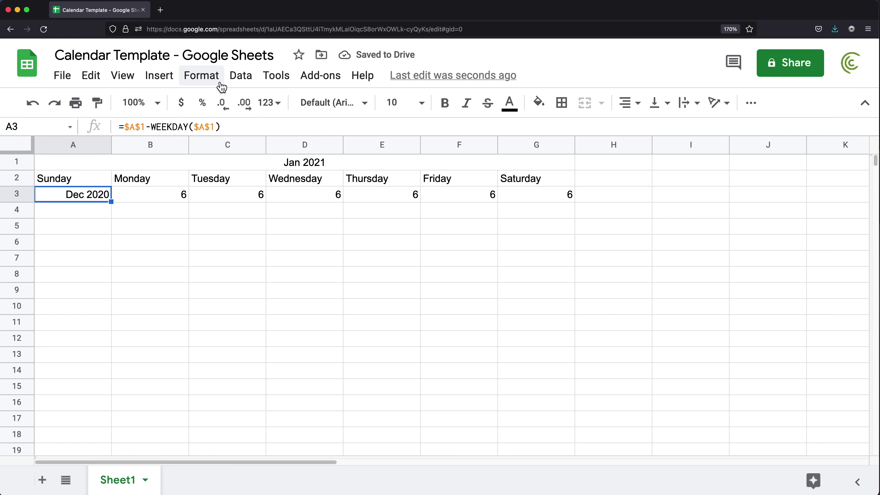
{"action": "left_click", "coordinate": [276, 112]}
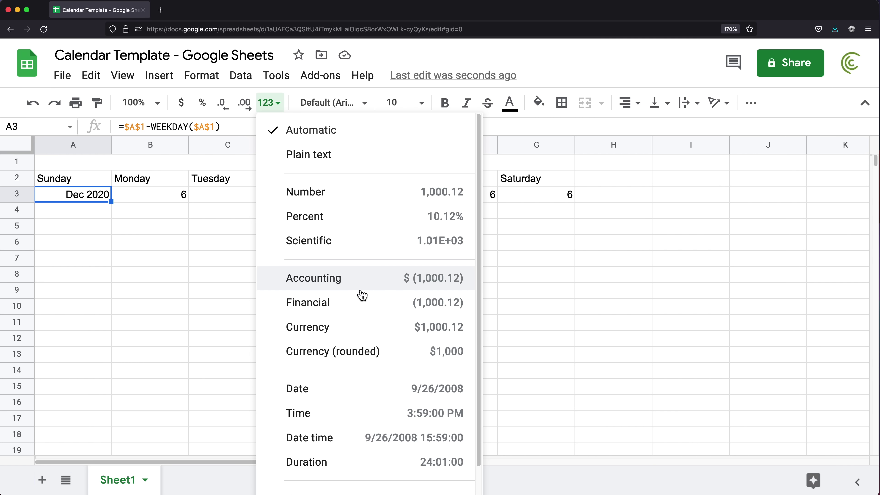
{"action": "left_click", "coordinate": [347, 398]}
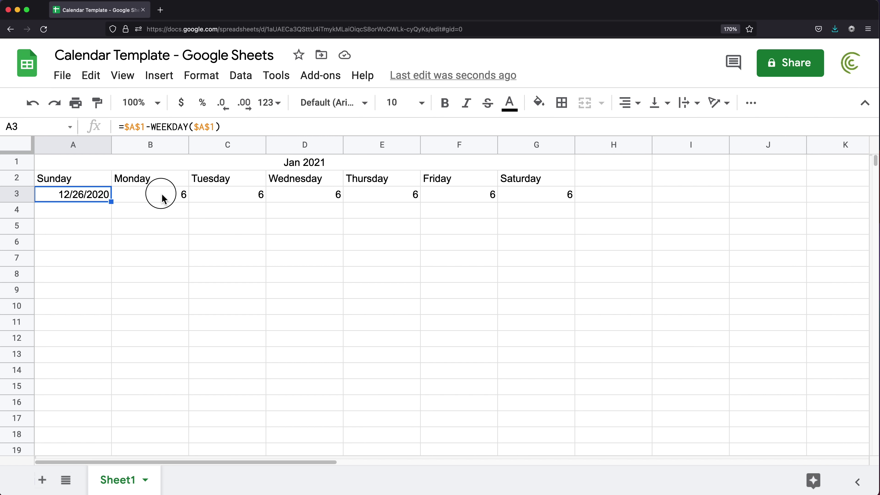
Step: Clear the old formulas from B3:G3 and enter =A3+1 in cell B3
{"action": "left_click_drag", "start_coordinate": [162, 193], "coordinate": [528, 204]}
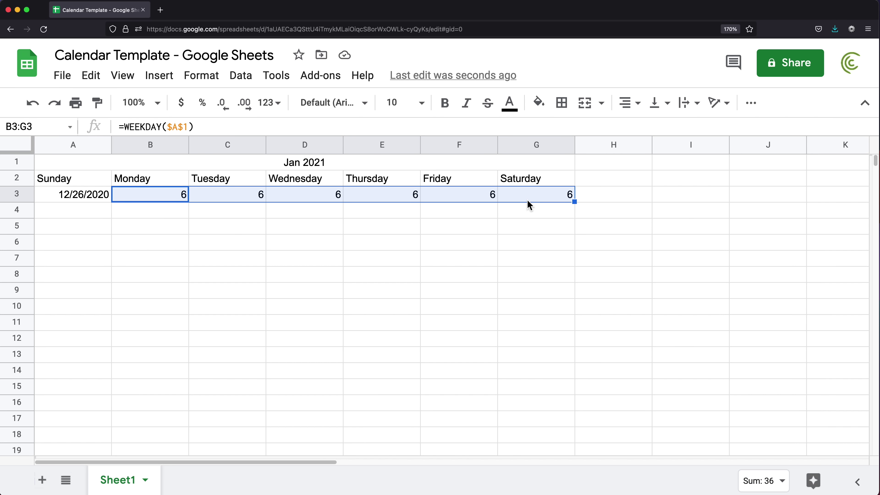
{"action": "key", "text": "Delete"}
{"action": "left_click", "coordinate": [162, 199]}
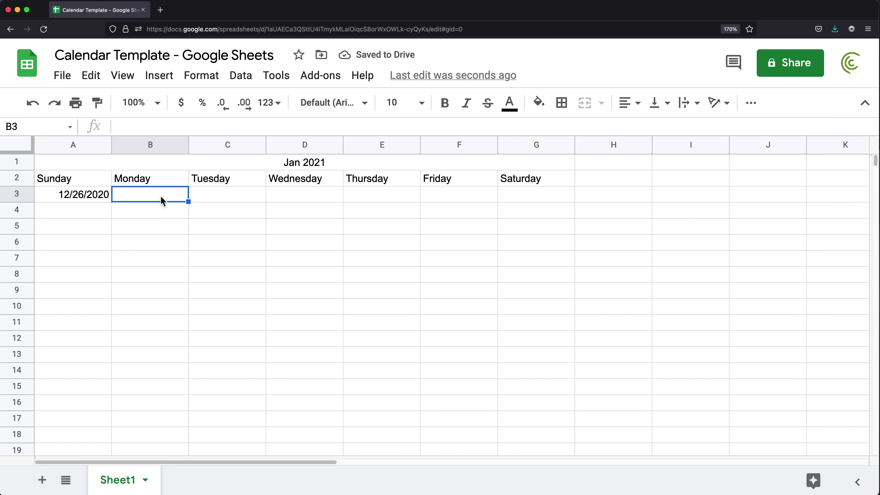
{"action": "type", "text": "="}
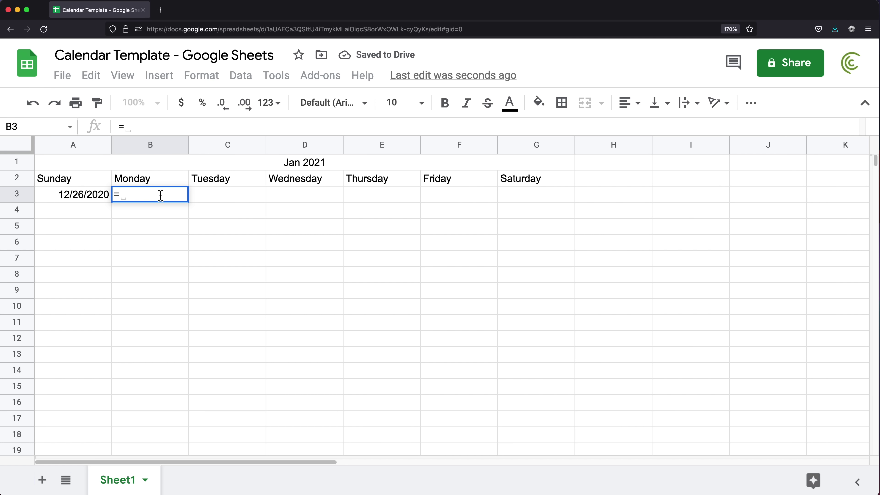
{"action": "left_click", "coordinate": [89, 199]}
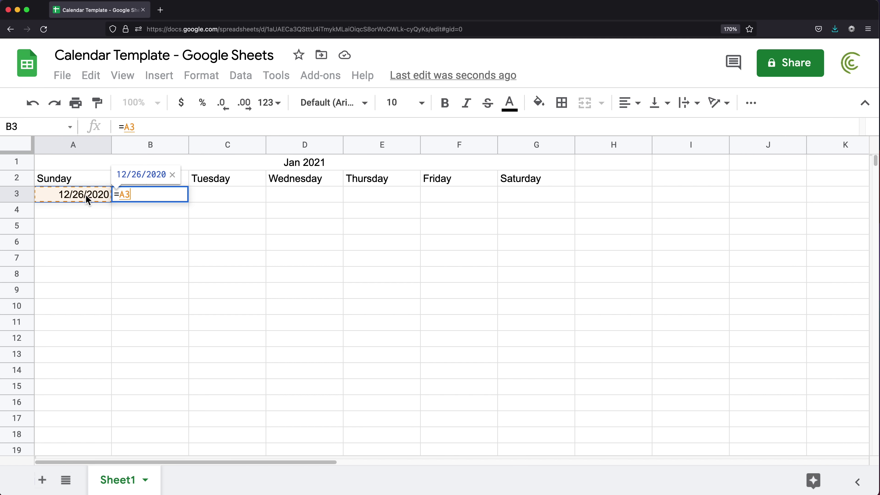
{"action": "type", "text": "+1"}
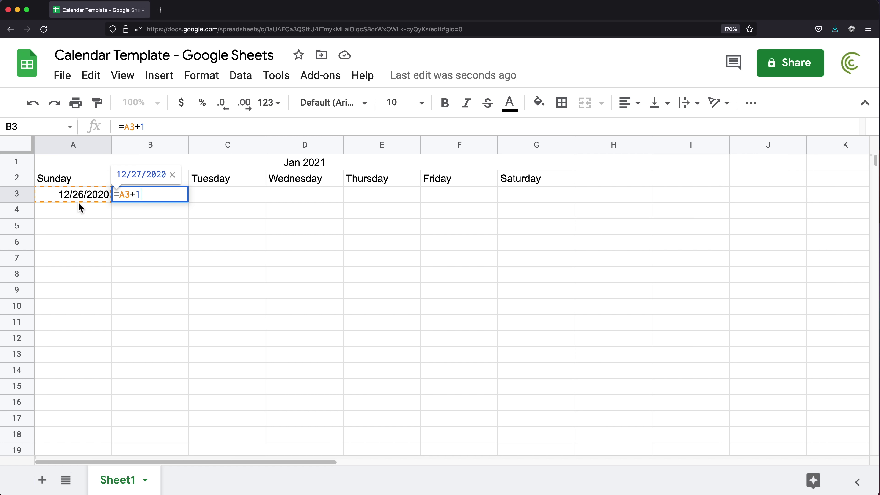
{"action": "key", "text": "Return"}
Step: Fill the B3 formula across to G3 and check the Friday and Saturday dates
{"action": "left_click", "coordinate": [144, 198]}
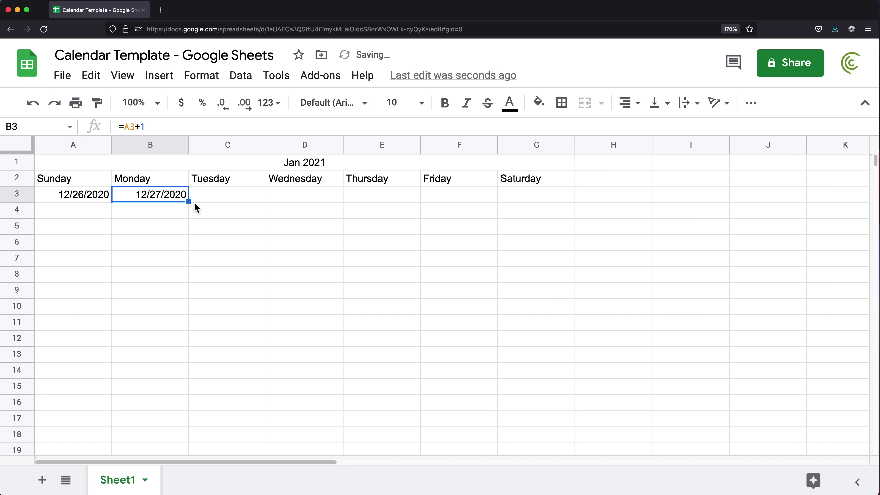
{"action": "left_click_drag", "start_coordinate": [188, 201], "coordinate": [540, 212]}
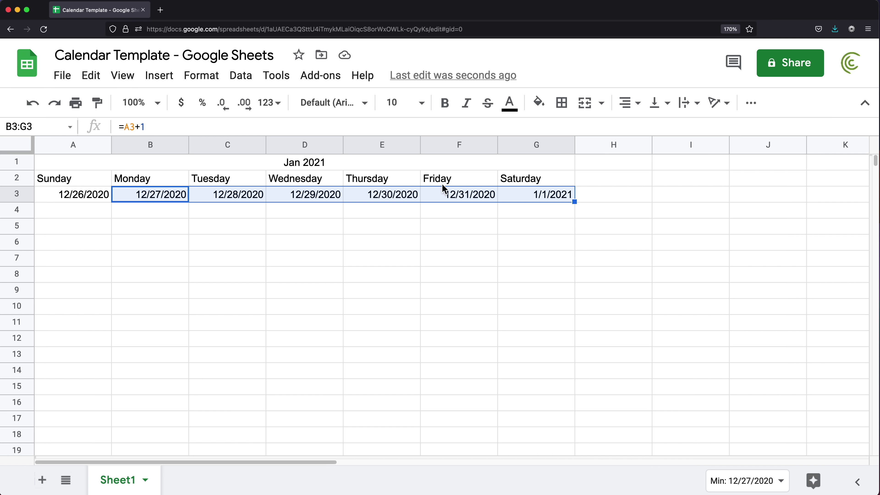
{"action": "left_click", "coordinate": [554, 200]}
{"action": "left_click", "coordinate": [482, 193]}
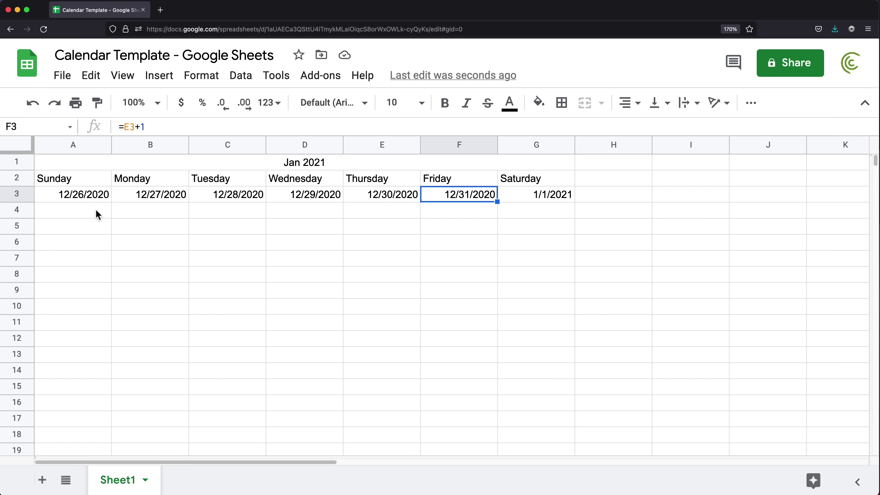
Step: Add 1 to the A3 formula so that it reads =$A$1-WEEKDAY($A$1)+1
{"action": "left_click", "coordinate": [82, 198]}
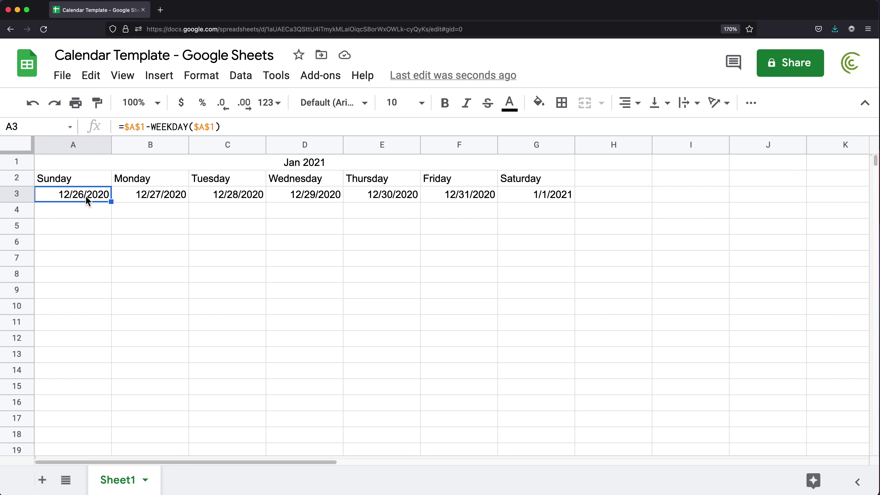
{"action": "double_click", "coordinate": [86, 196]}
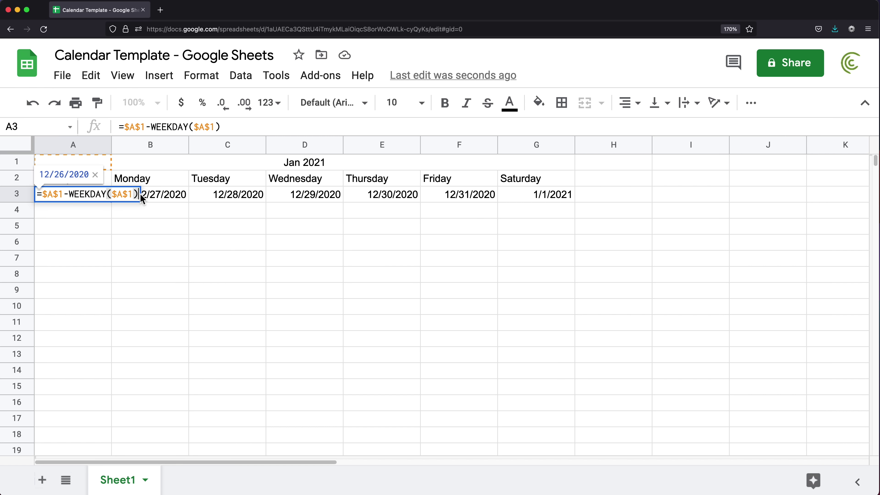
{"action": "type", "text": "+1"}
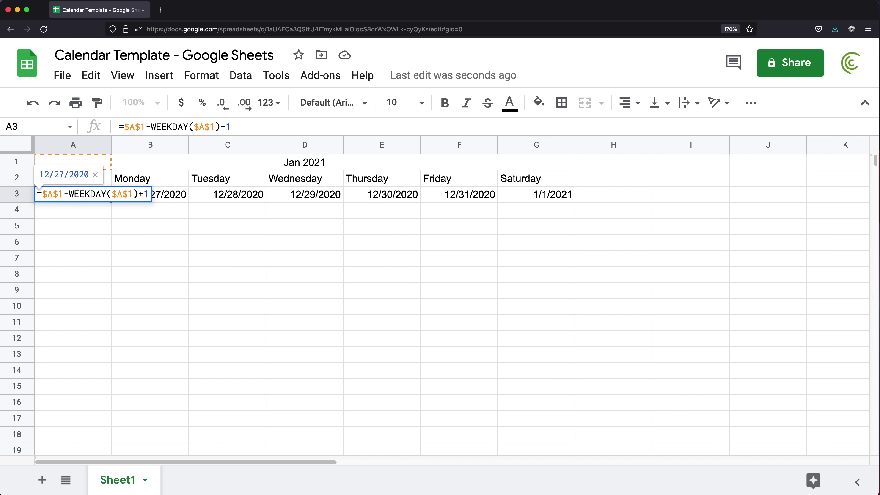
{"action": "key", "text": "Return"}
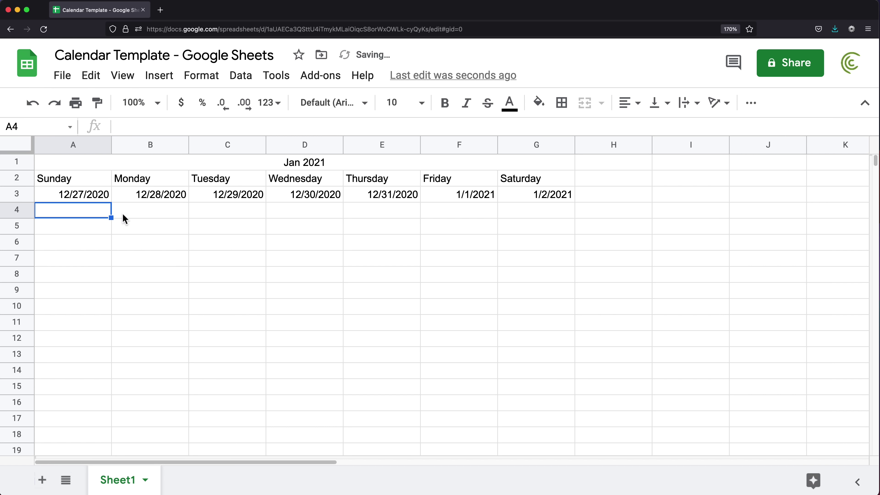
Step: Check the first-week dates in A3:G3 against their weekday headers and review the blank row 4 beneath them
{"action": "left_click", "coordinate": [71, 197]}
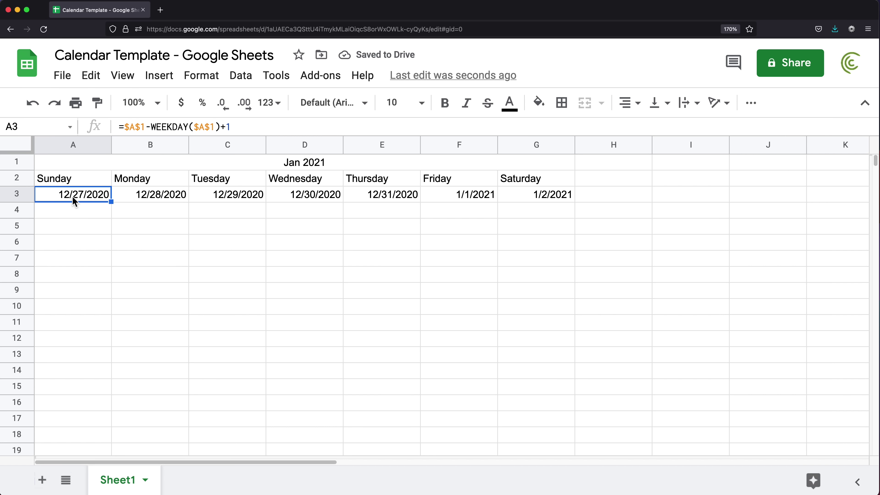
{"action": "left_click", "coordinate": [459, 195]}
{"action": "left_click", "coordinate": [560, 196]}
{"action": "left_click", "coordinate": [441, 195]}
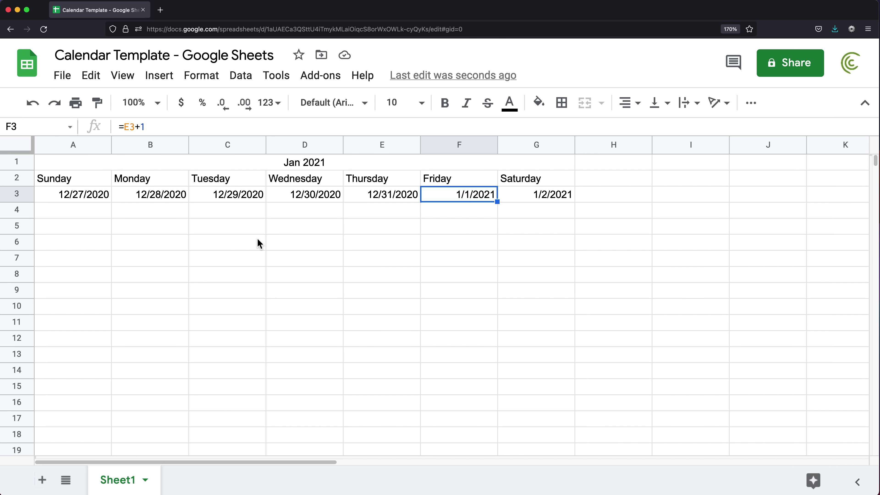
{"action": "left_click_drag", "start_coordinate": [83, 194], "coordinate": [525, 197]}
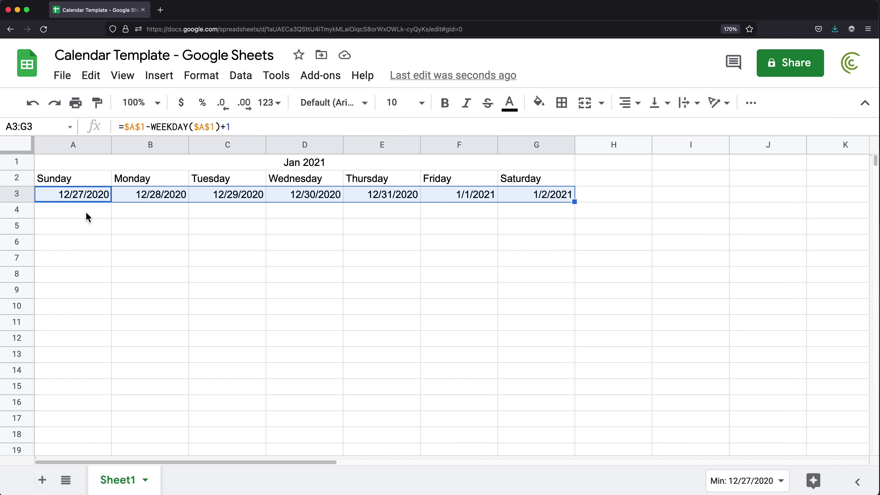
{"action": "left_click_drag", "start_coordinate": [86, 211], "coordinate": [556, 210]}
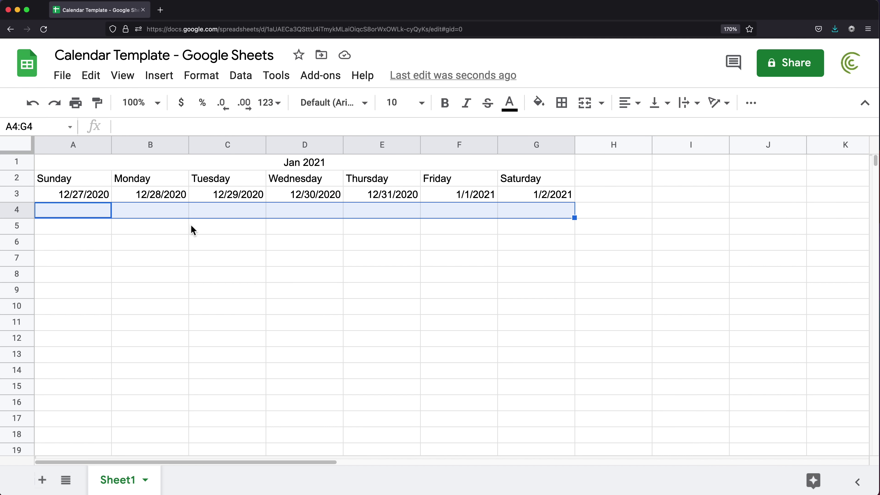
Step: Enter =A3+7 in cell A5 and fill it across to G5 for the second week
{"action": "left_click", "coordinate": [83, 228]}
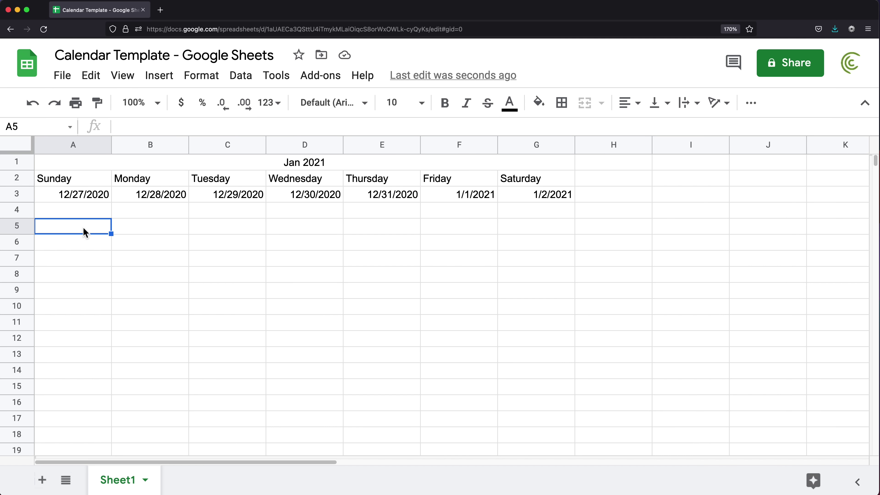
{"action": "type", "text": "="}
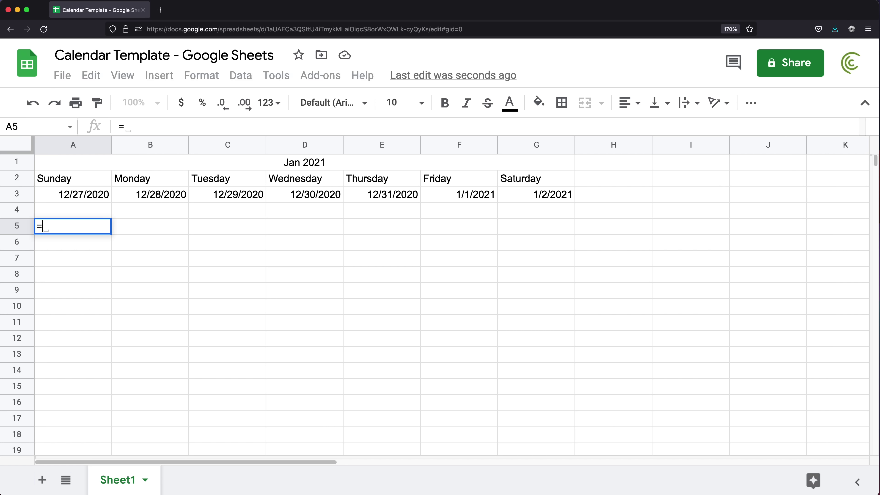
{"action": "left_click", "coordinate": [84, 198]}
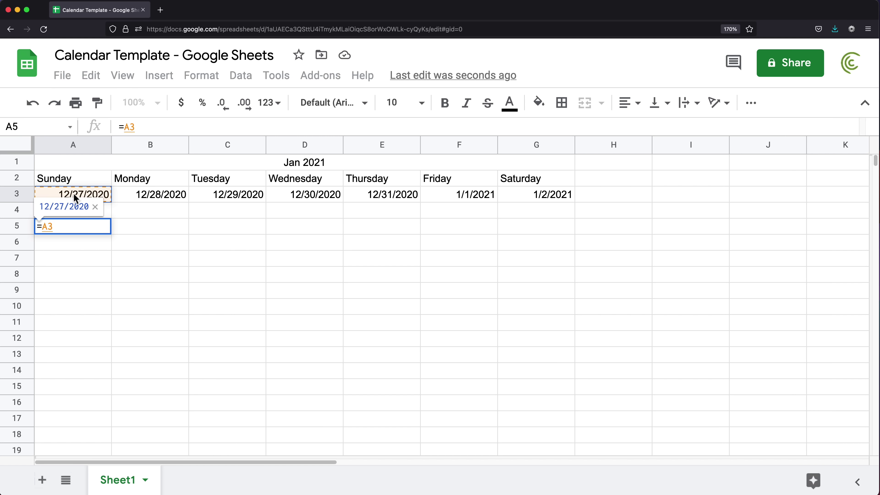
{"action": "type", "text": "+7"}
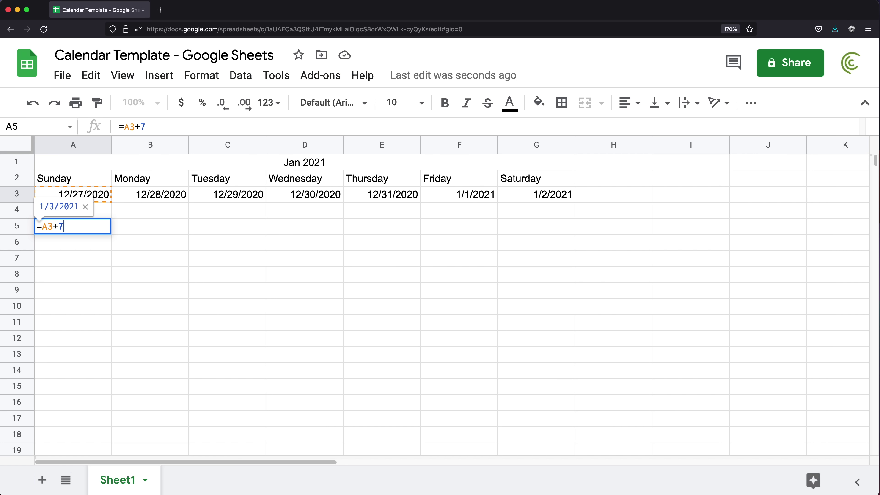
{"action": "key", "text": "Return"}
{"action": "left_click", "coordinate": [103, 229]}
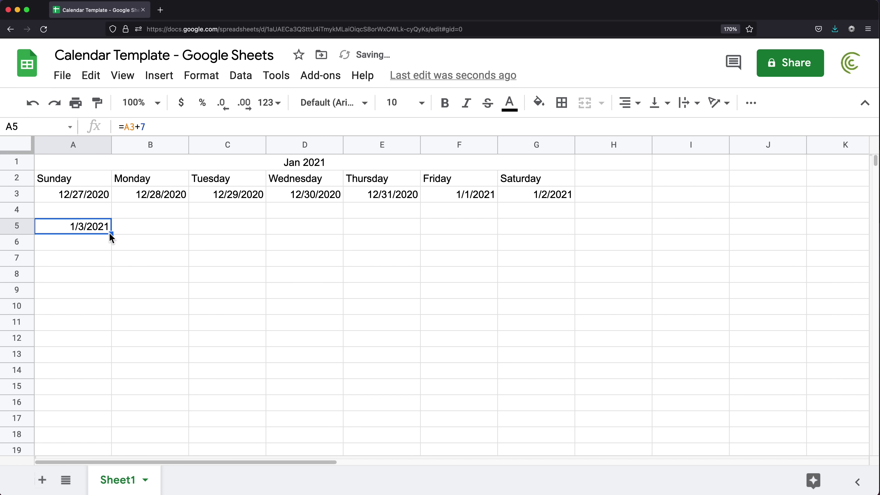
{"action": "left_click_drag", "start_coordinate": [109, 234], "coordinate": [559, 232]}
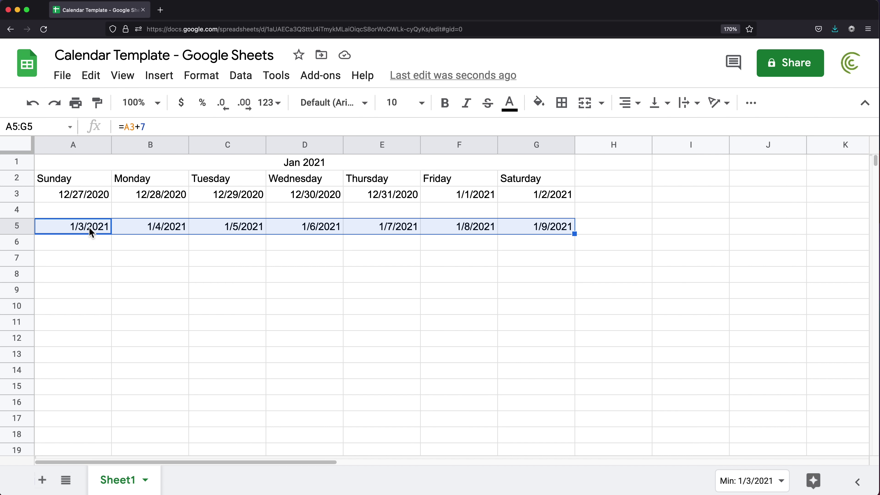
Step: Copy the second-week formulas in A5:G5 into rows 7, 9, 11 and 13 for the remaining weeks
{"action": "key", "text": "cmd+c"}
{"action": "left_click", "coordinate": [76, 263]}
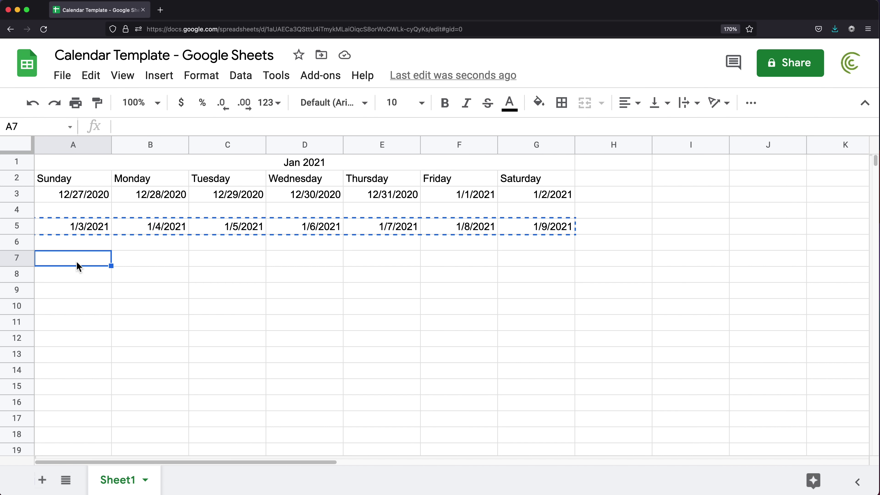
{"action": "key", "text": "cmd+v"}
{"action": "left_click", "coordinate": [72, 292]}
{"action": "key", "text": "cmd+v"}
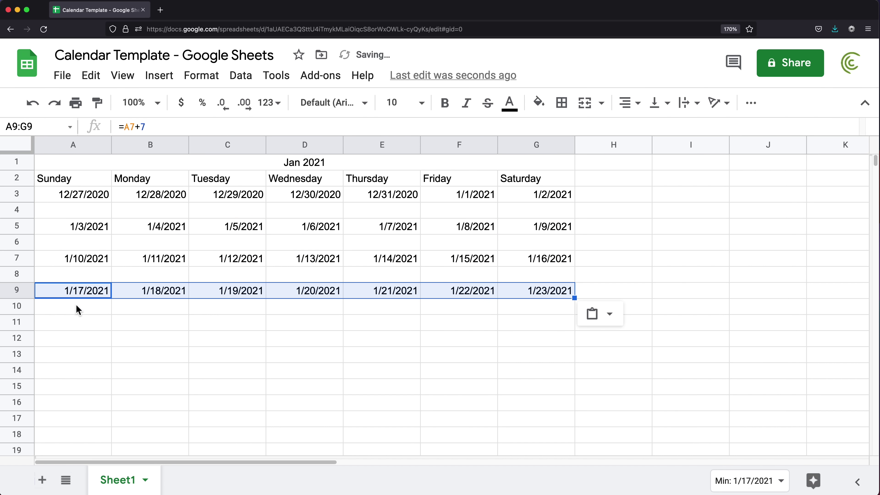
{"action": "left_click", "coordinate": [75, 323]}
{"action": "key", "text": "cmd+v"}
{"action": "left_click", "coordinate": [56, 357]}
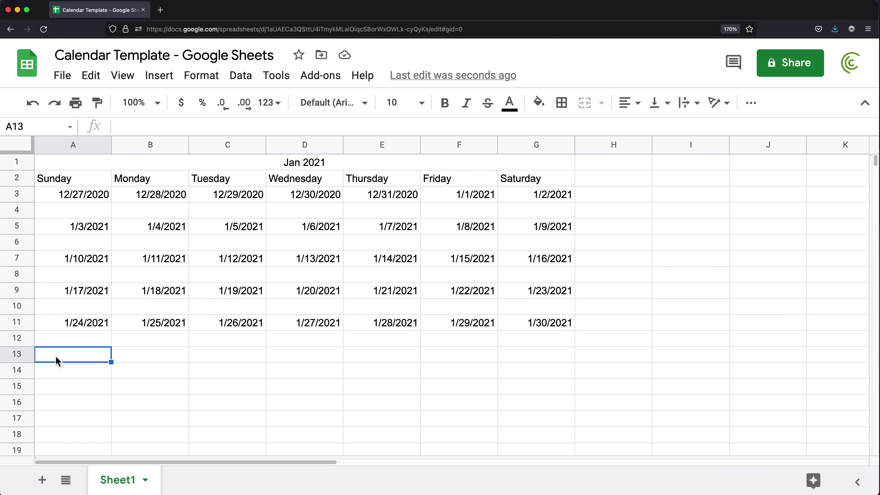
{"action": "key", "text": "cmd+v"}
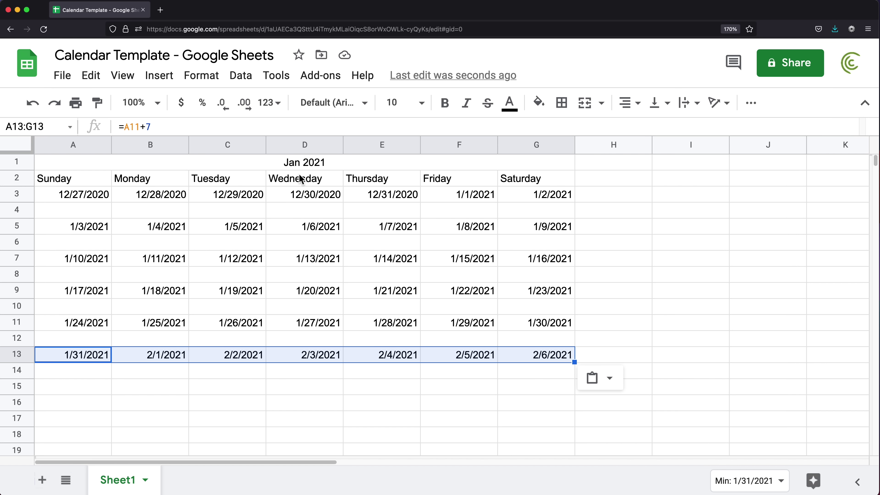
Step: Change the title date in A1 to 4/1/2021 with the date picker and check the first April date in row 3
{"action": "left_click", "coordinate": [305, 166]}
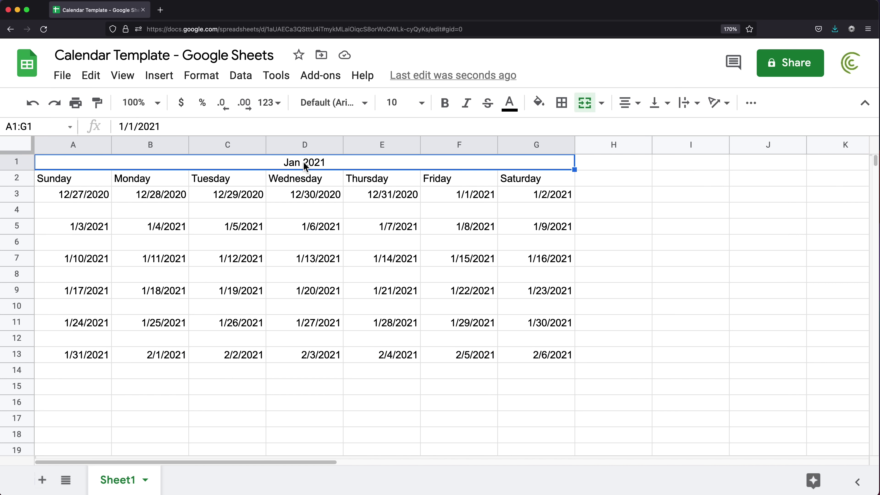
{"action": "double_click", "coordinate": [293, 168]}
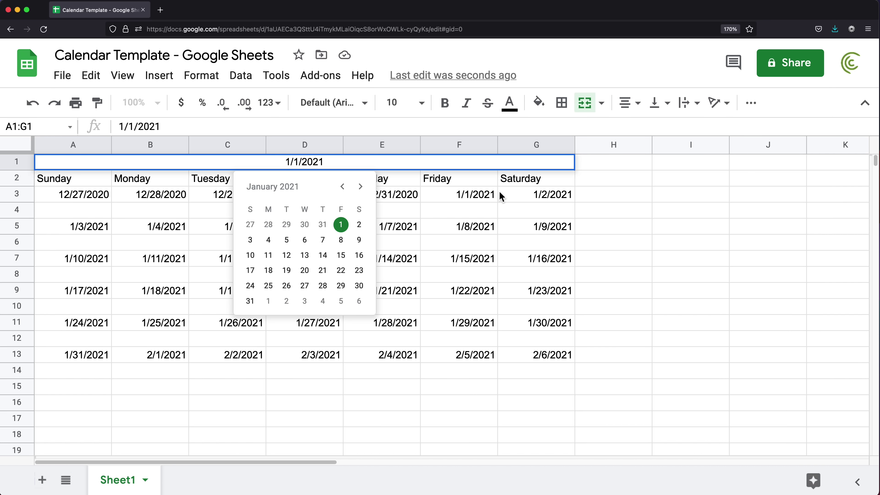
{"action": "left_click", "coordinate": [361, 187]}
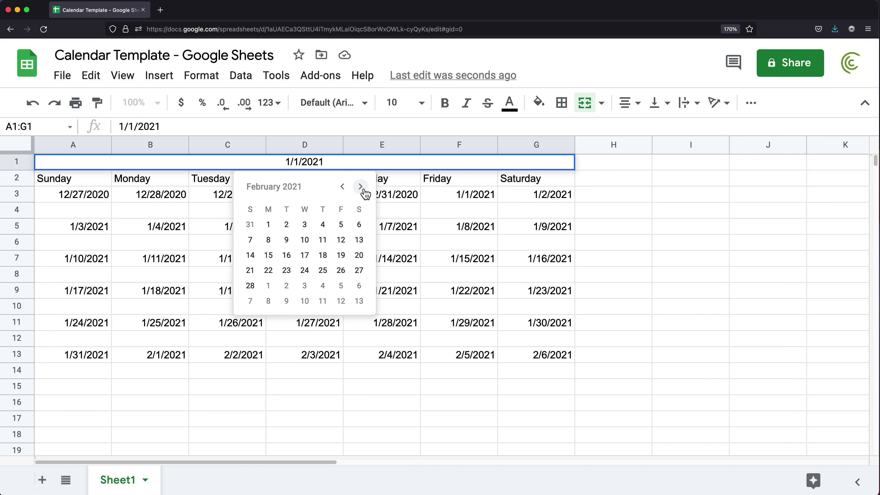
{"action": "left_click", "coordinate": [361, 187]}
{"action": "left_click", "coordinate": [361, 187]}
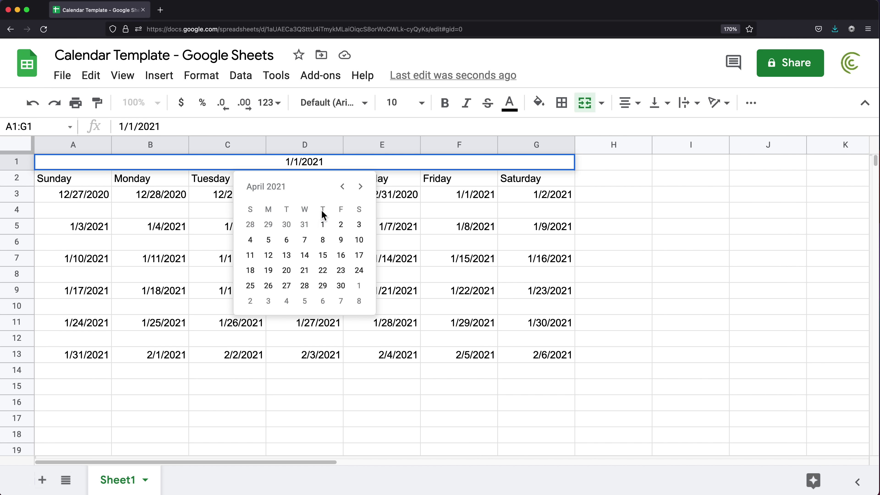
{"action": "left_click", "coordinate": [326, 227]}
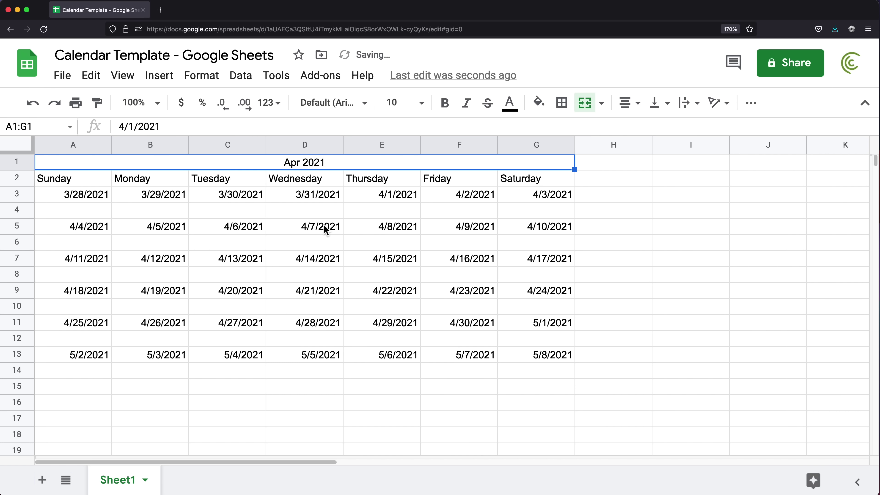
{"action": "left_click", "coordinate": [388, 200]}
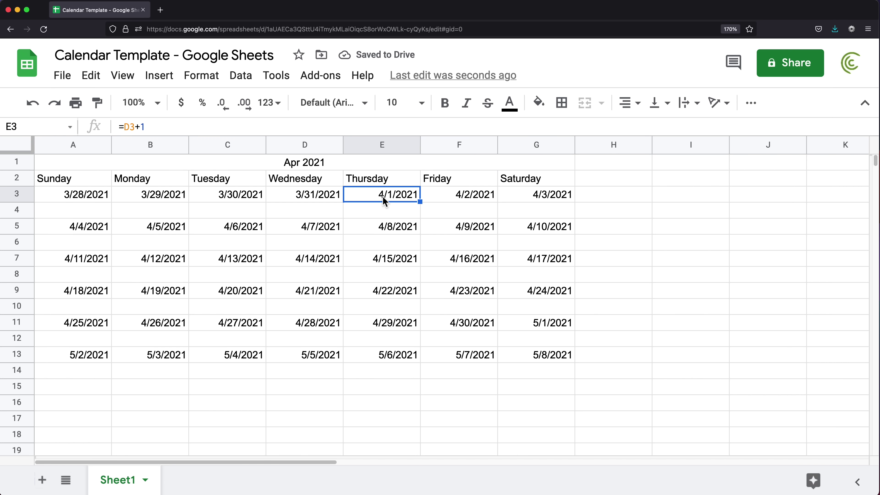
Step: Change the title in A1 to Dec 2021 and check the weekday of the month's first date in row 3
{"action": "left_click", "coordinate": [304, 168]}
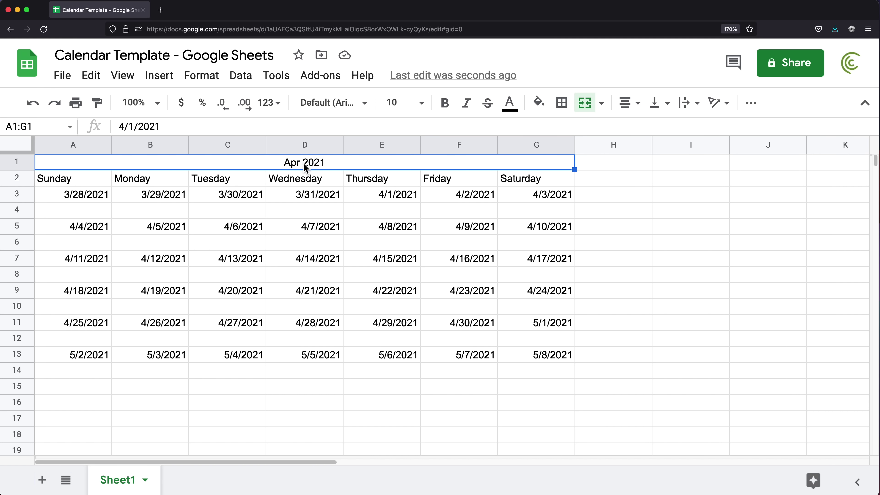
{"action": "type", "text": "Dec 2021"}
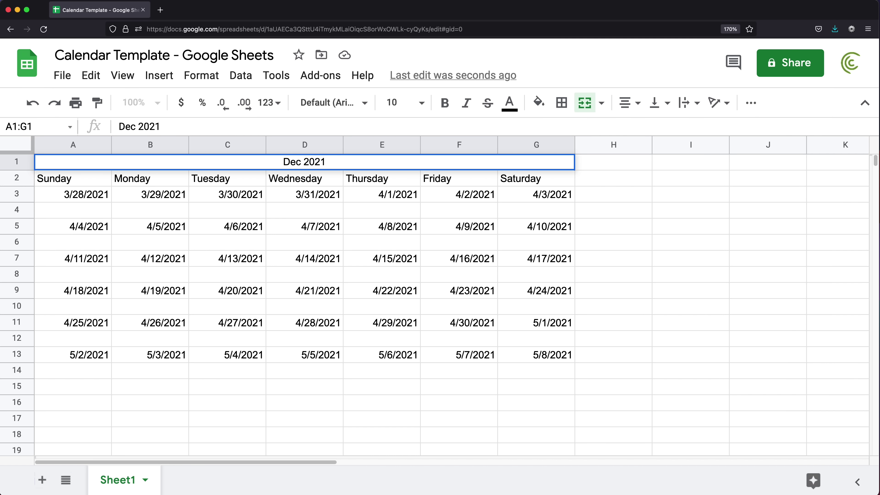
{"action": "key", "text": "Return"}
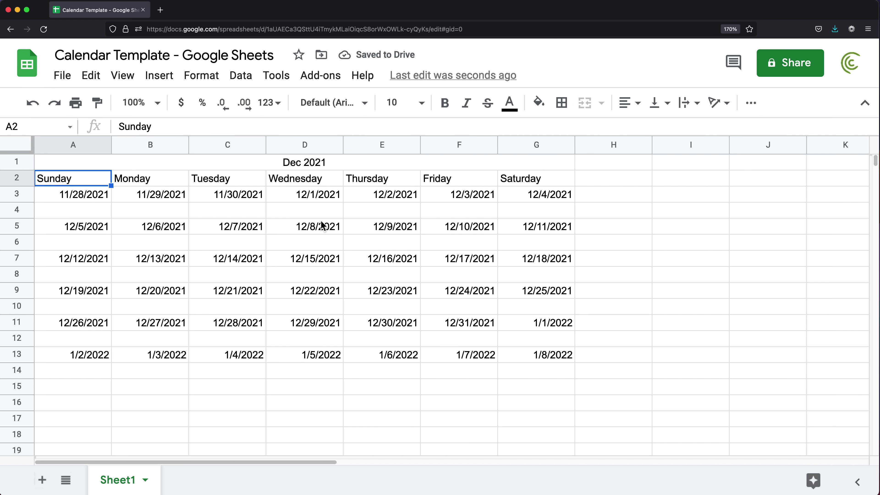
{"action": "left_click", "coordinate": [310, 199]}
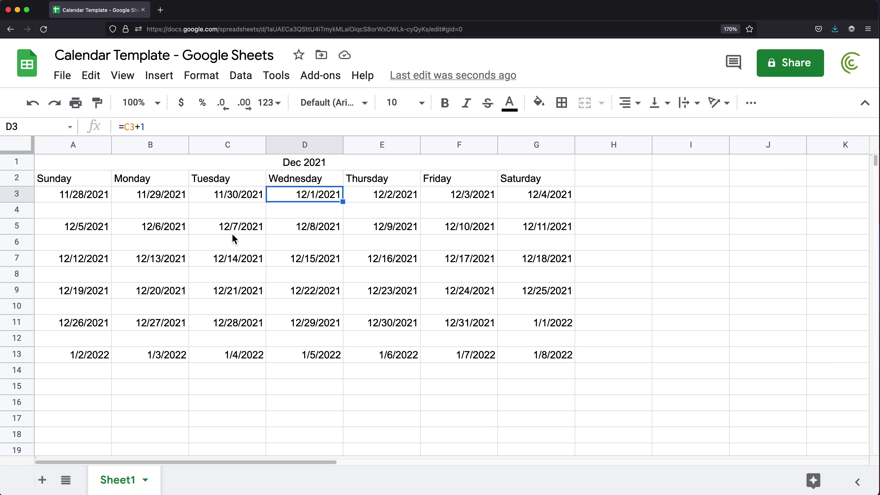
Step: Make the blank rows 4, 6, 8, 10, 12 and 14 equally taller, about three times the height of the date rows
{"action": "left_click", "coordinate": [23, 211]}
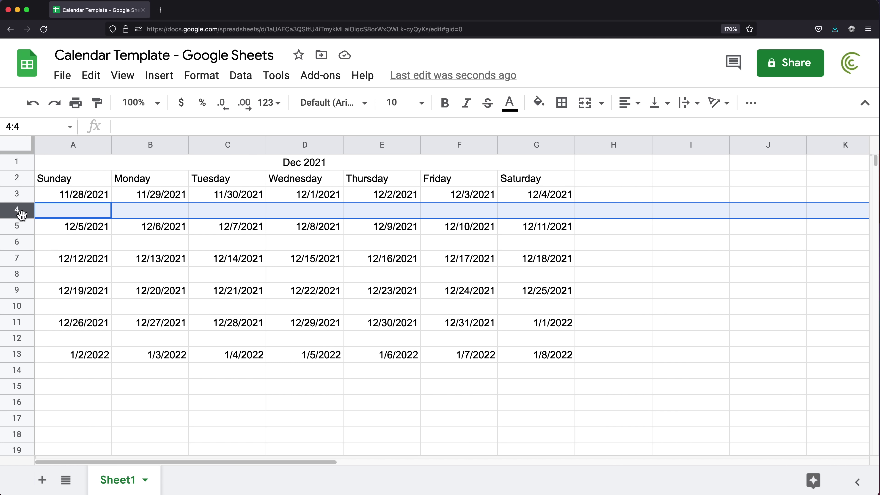
{"action": "left_click", "coordinate": [22, 244], "text": "super"}
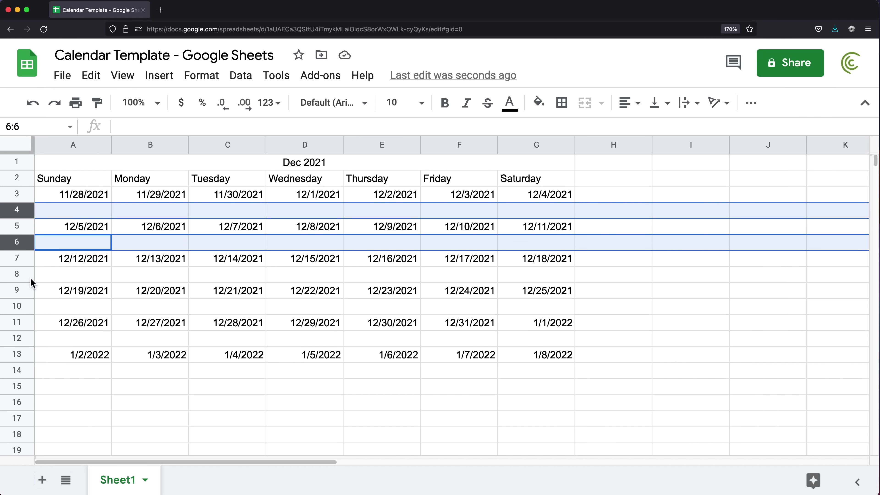
{"action": "left_click", "coordinate": [24, 277], "text": "super"}
{"action": "left_click", "coordinate": [26, 308], "text": "super"}
{"action": "left_click", "coordinate": [27, 340], "text": "super"}
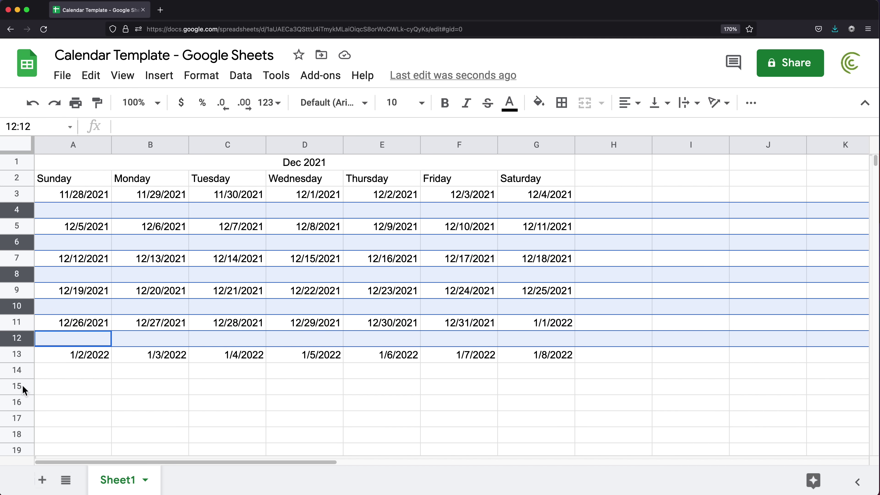
{"action": "left_click", "coordinate": [24, 371], "text": "super"}
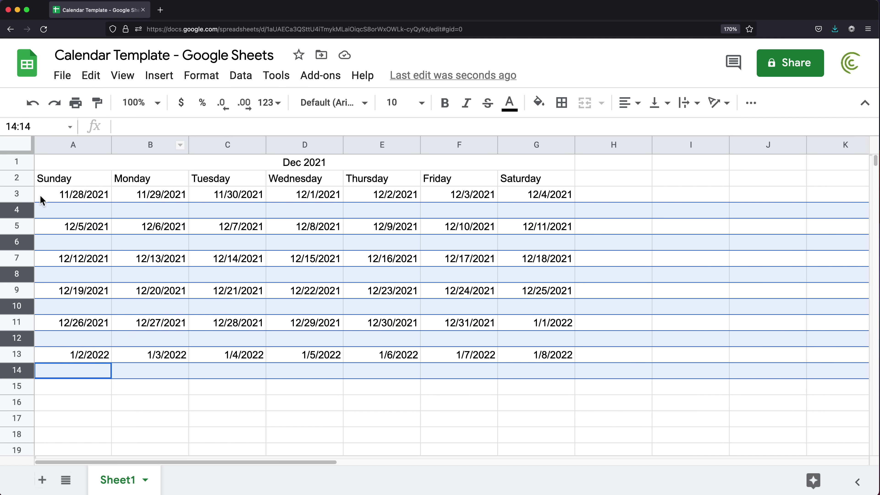
{"action": "left_click_drag", "start_coordinate": [18, 218], "coordinate": [18, 250]}
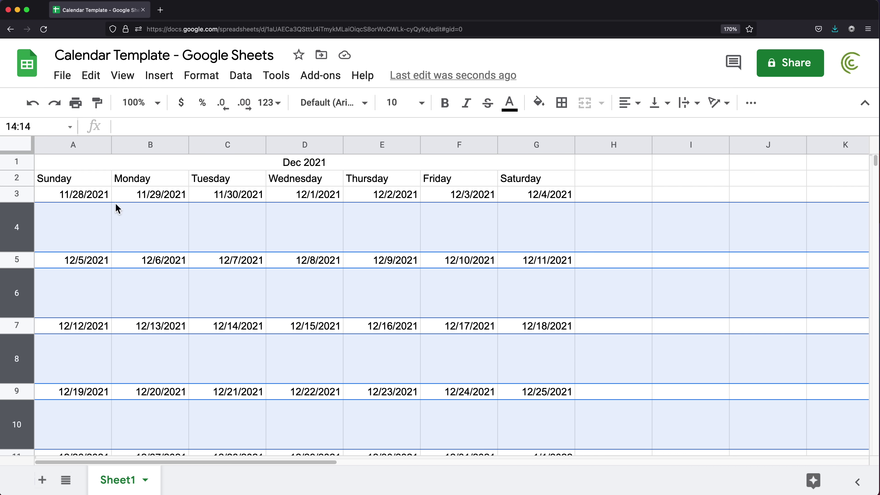
{"action": "left_click_drag", "start_coordinate": [11, 252], "coordinate": [11, 258]}
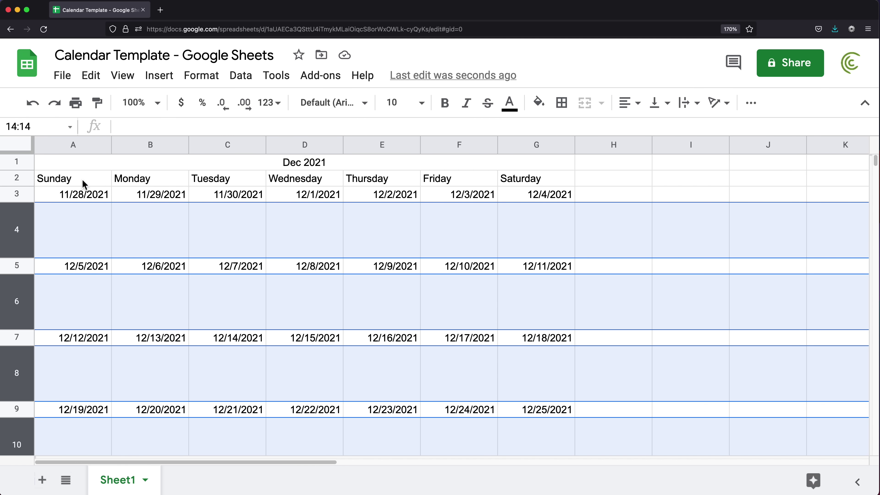
Step: Center the weekday headers in A2:G2 horizontally
{"action": "left_click_drag", "start_coordinate": [82, 184], "coordinate": [516, 179]}
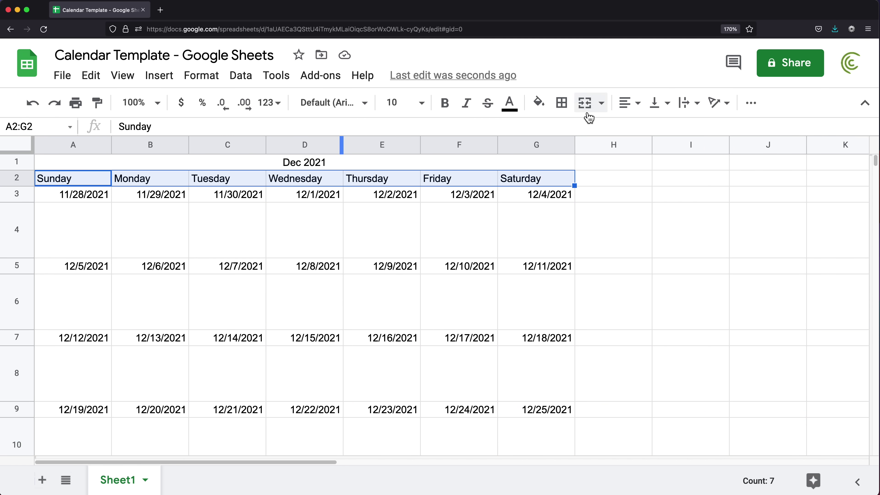
{"action": "left_click", "coordinate": [627, 103]}
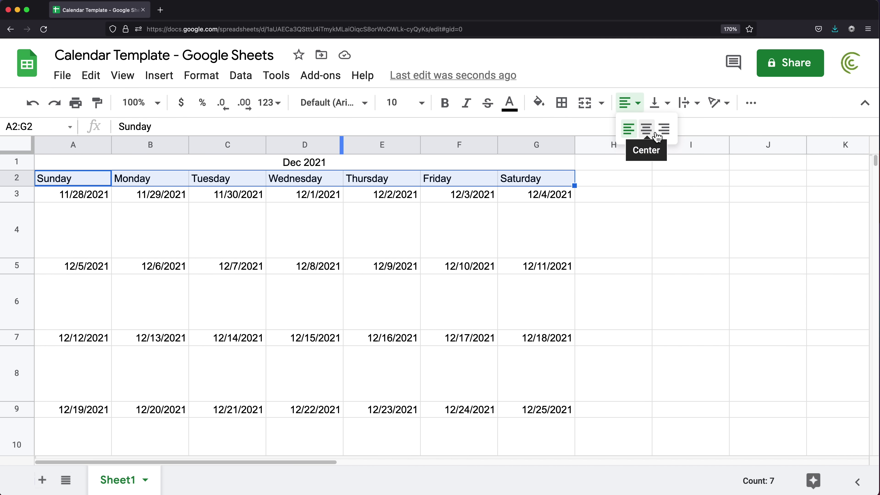
{"action": "left_click", "coordinate": [646, 129]}
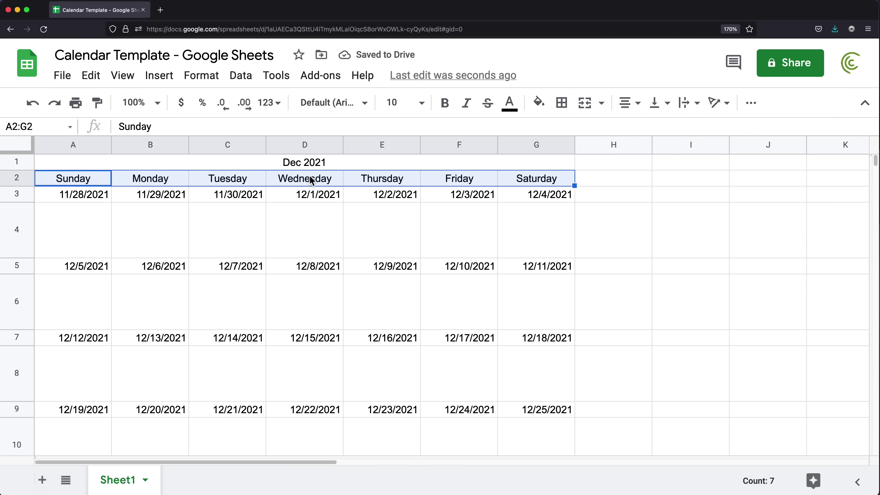
Step: Set the font size of the merged month title in A1:G1 to 36
{"action": "left_click", "coordinate": [301, 163]}
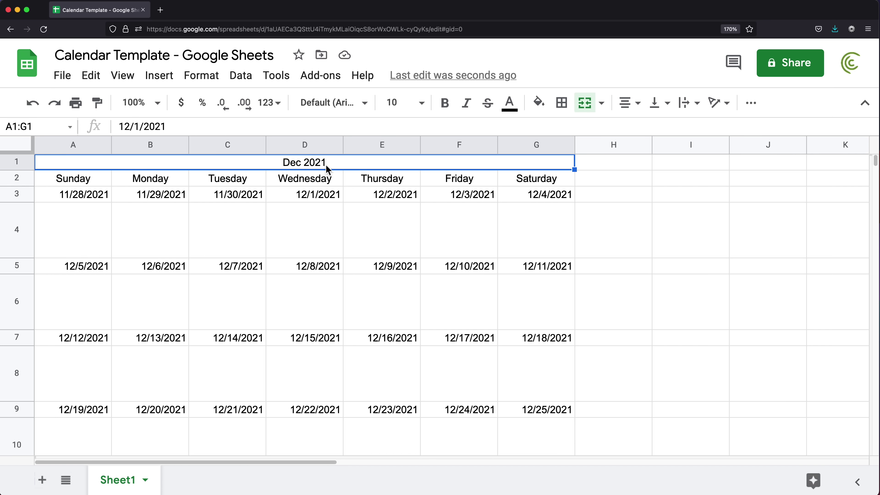
{"action": "left_click", "coordinate": [421, 102]}
{"action": "left_click", "coordinate": [400, 383]}
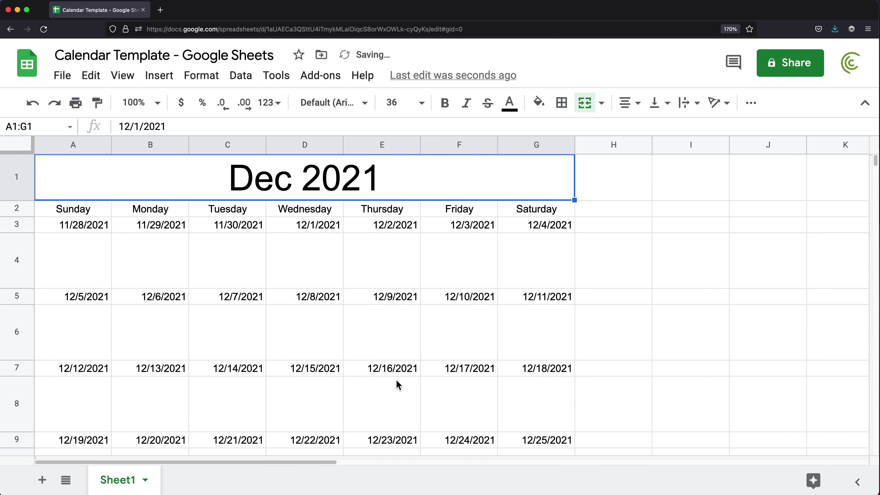
Step: Check the out-of-month dates in A3:C3, and set the title date in A1 back to 1/1/2021
{"action": "left_click", "coordinate": [72, 211]}
{"action": "key", "text": "super+minus"}
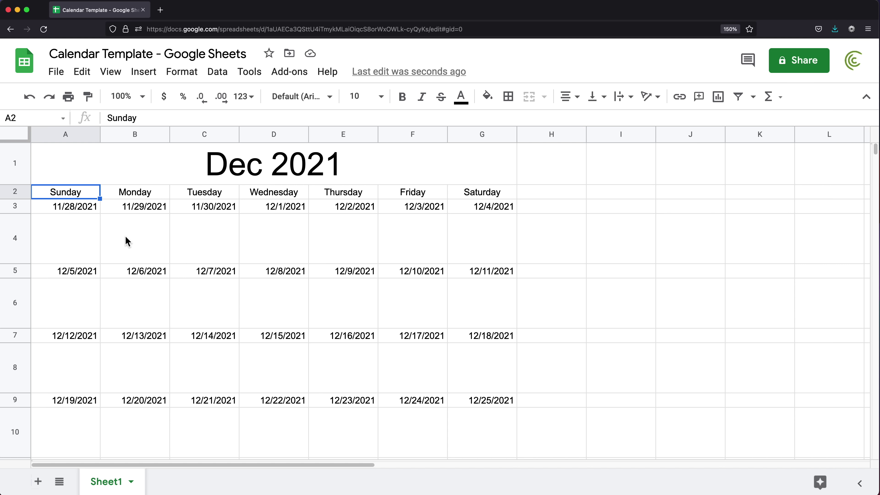
{"action": "left_click_drag", "start_coordinate": [75, 211], "coordinate": [195, 212]}
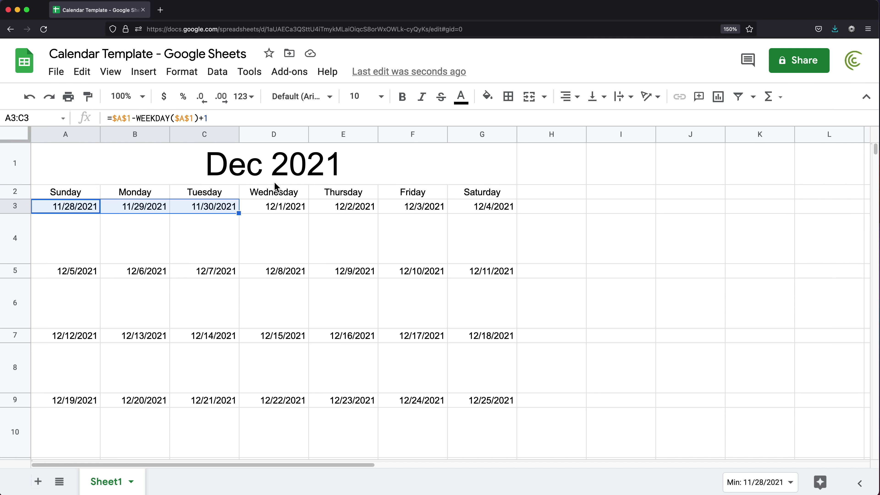
{"action": "left_click", "coordinate": [238, 173]}
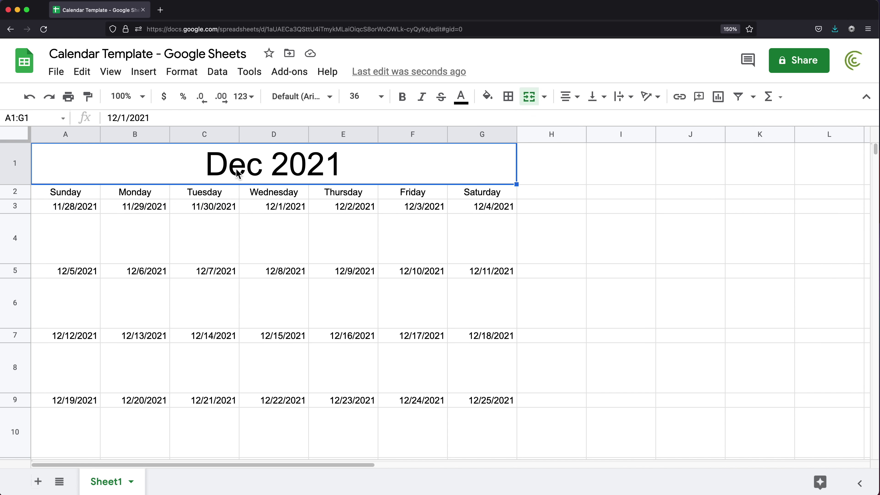
{"action": "double_click", "coordinate": [237, 172]}
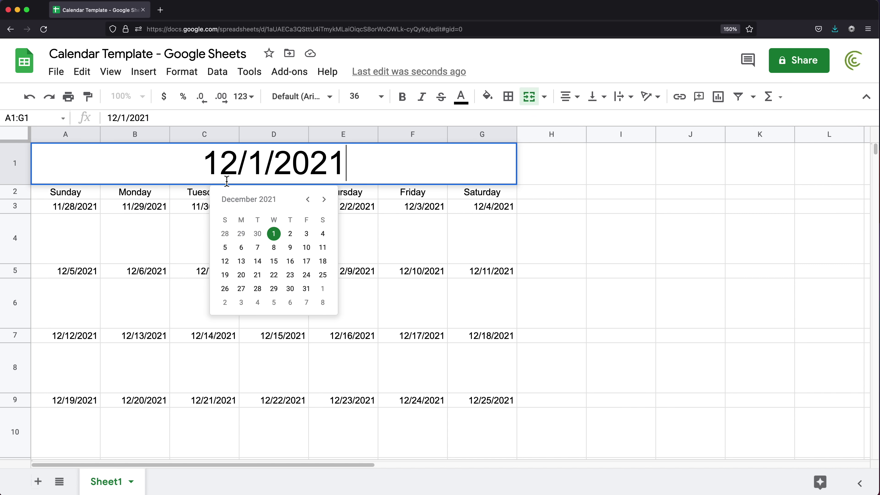
{"action": "double_click", "coordinate": [222, 163]}
{"action": "type", "text": "1"}
{"action": "key", "text": "Return"}
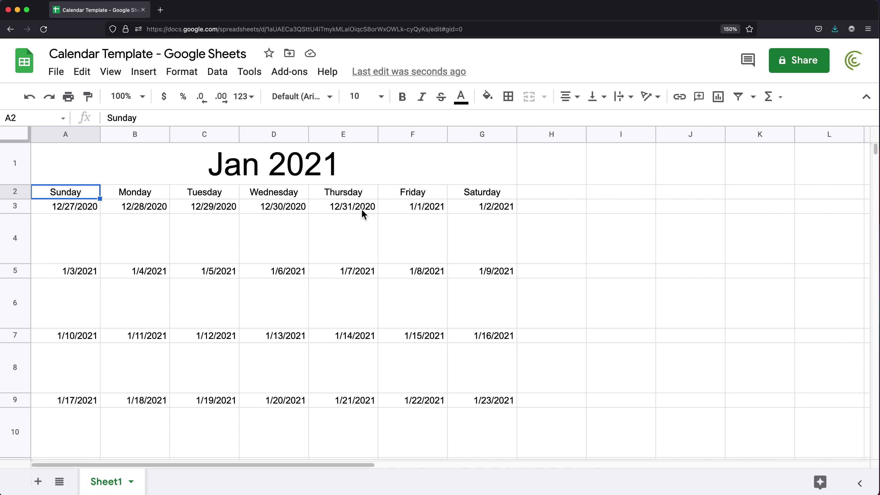
Step: Enter the formula =MONTH(A1) in cell I3 to extract the title date's month
{"action": "left_click", "coordinate": [76, 210]}
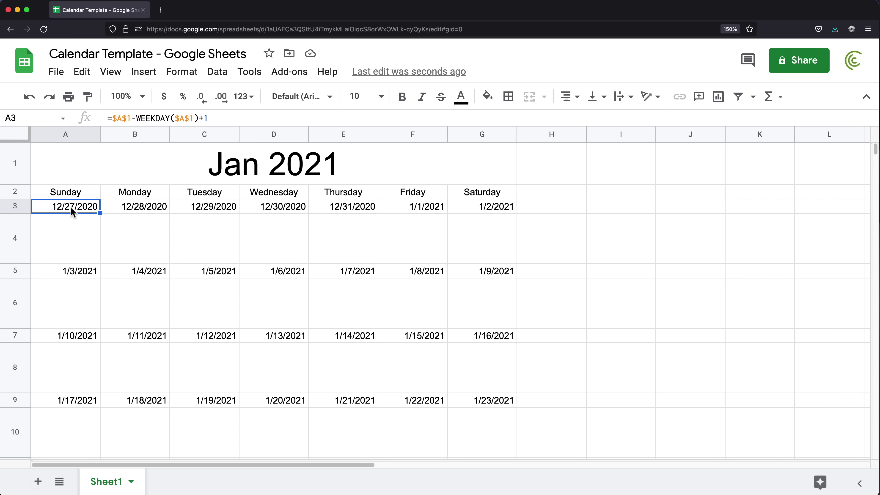
{"action": "left_click", "coordinate": [297, 170]}
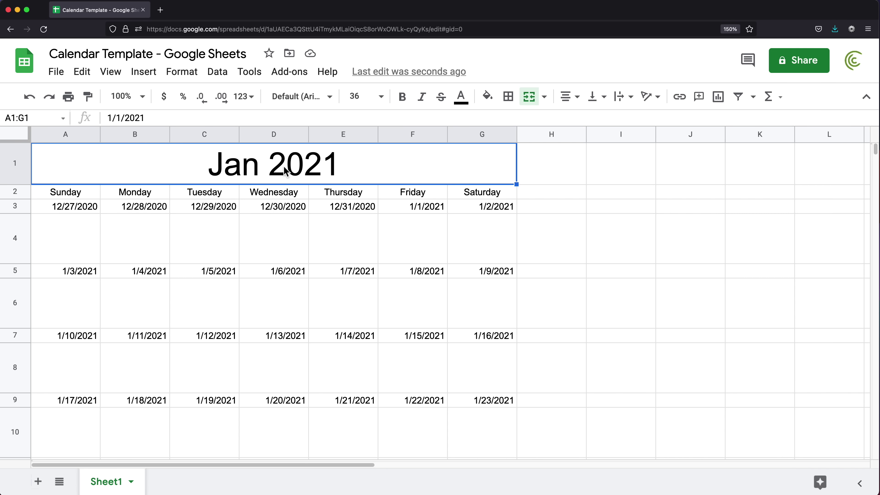
{"action": "left_click", "coordinate": [617, 208]}
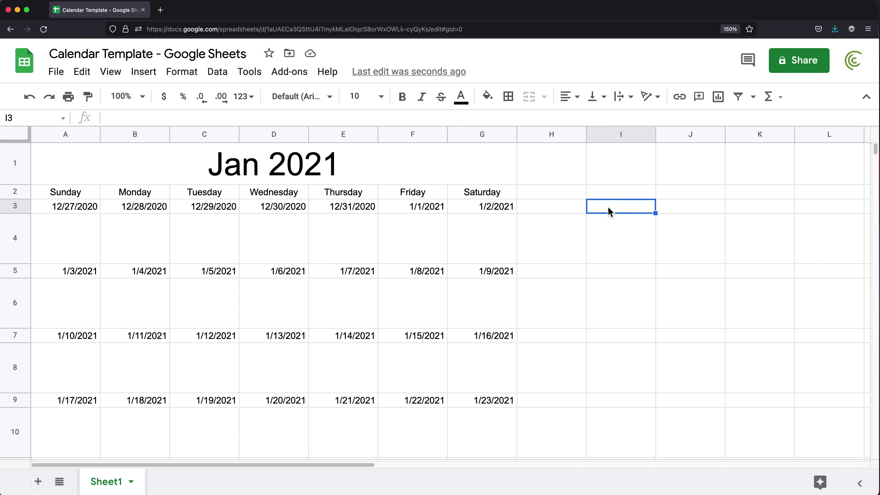
{"action": "type", "text": "="}
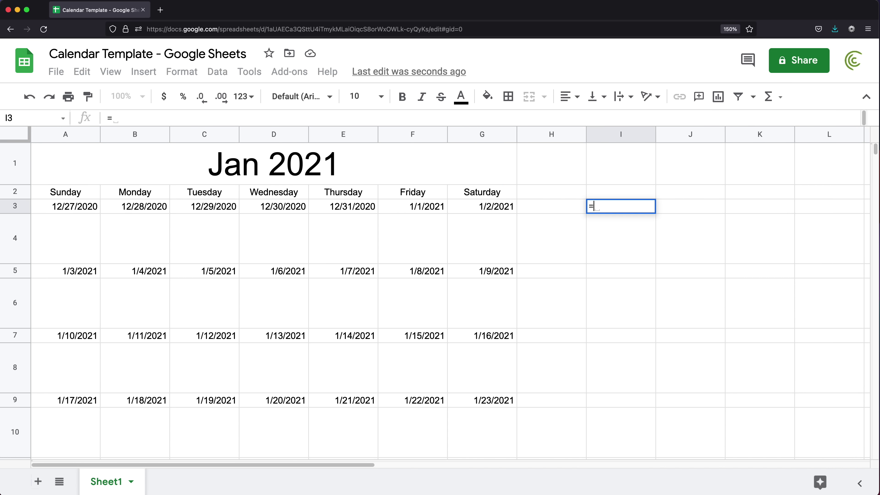
{"action": "type", "text": "MONTH("}
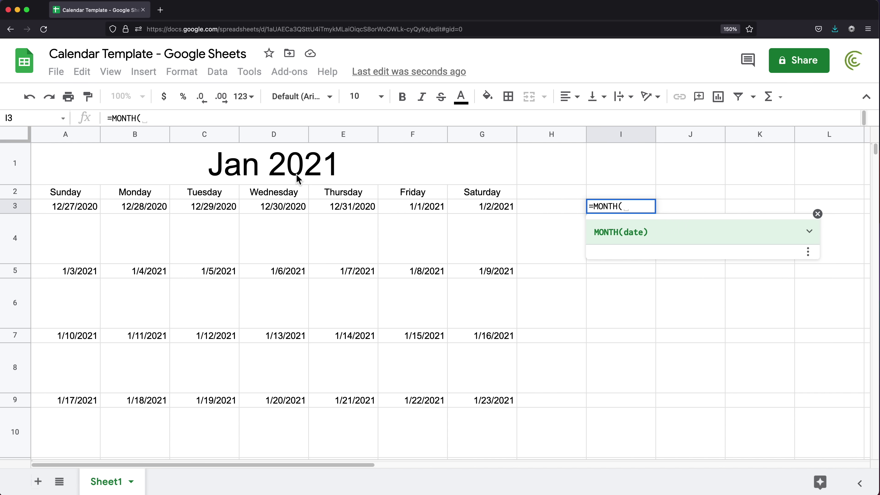
{"action": "left_click", "coordinate": [308, 170]}
{"action": "type", "text": ")"}
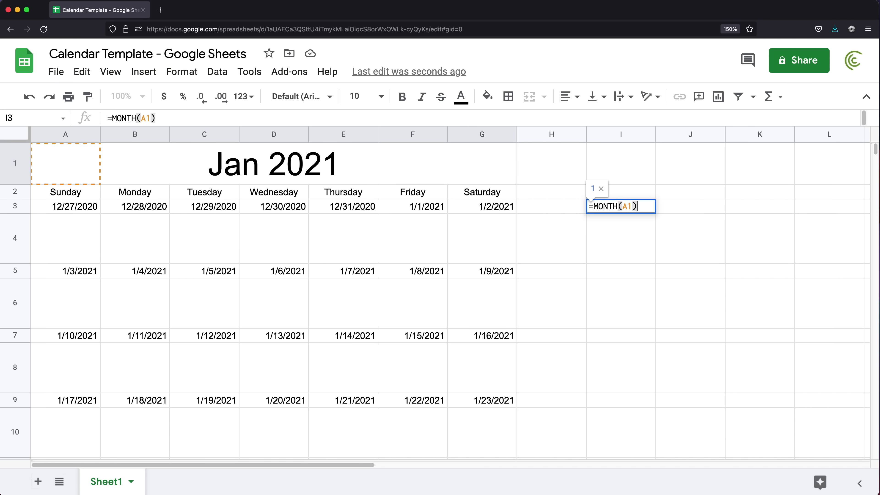
{"action": "key", "text": "Return"}
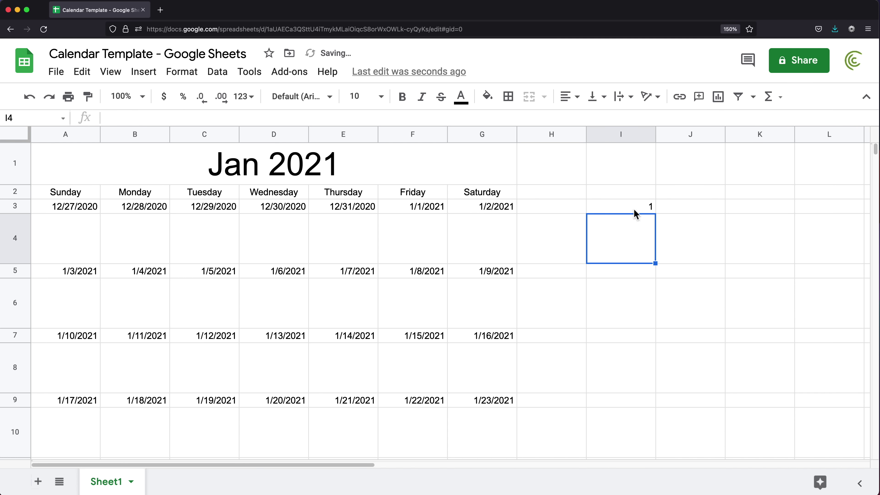
Step: Extend the formula in I3 to =MONTH(A1)=month(A3), comparing the title's month with the first calendar date's month
{"action": "left_click", "coordinate": [246, 173]}
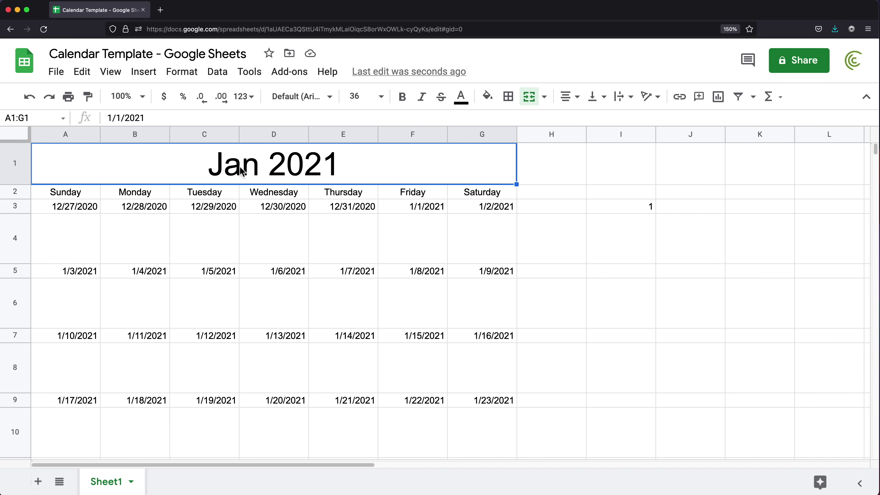
{"action": "left_click", "coordinate": [621, 206]}
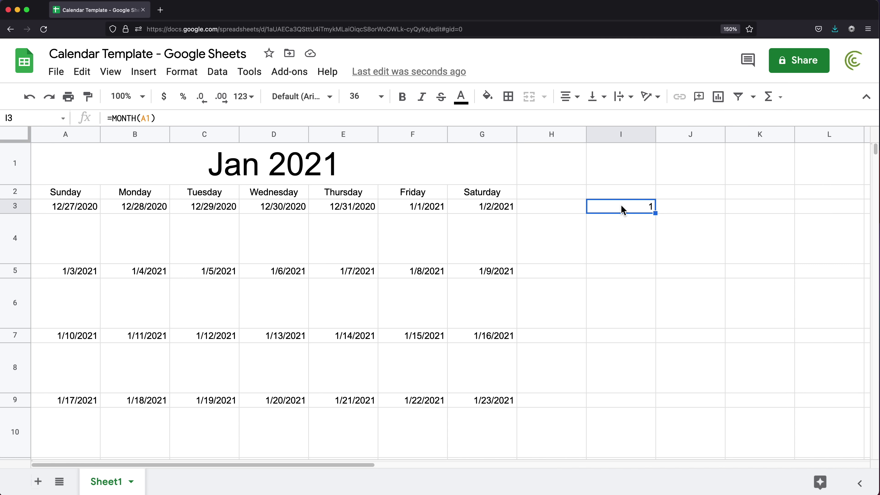
{"action": "double_click", "coordinate": [638, 207]}
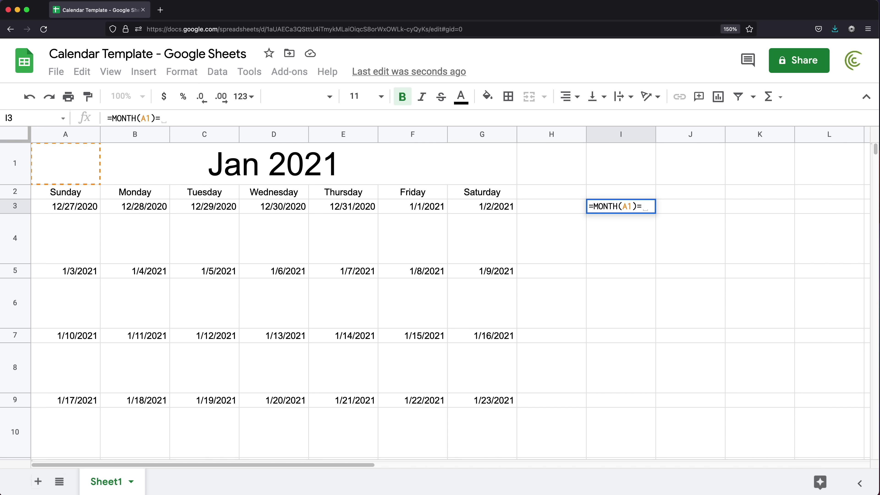
{"action": "type", "text": "=month("}
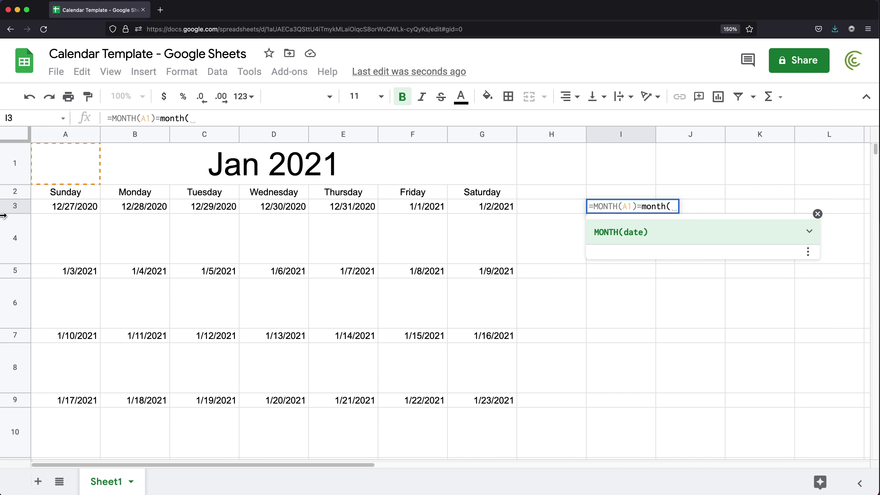
{"action": "left_click", "coordinate": [59, 210]}
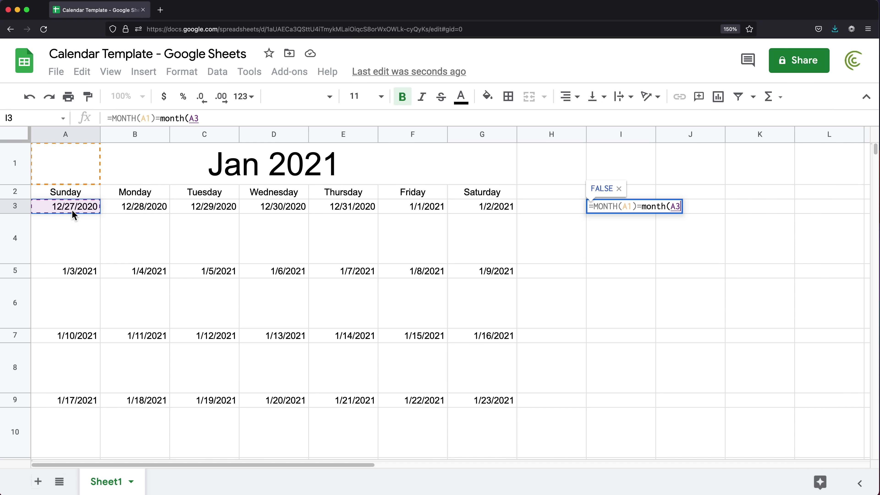
{"action": "type", "text": ")"}
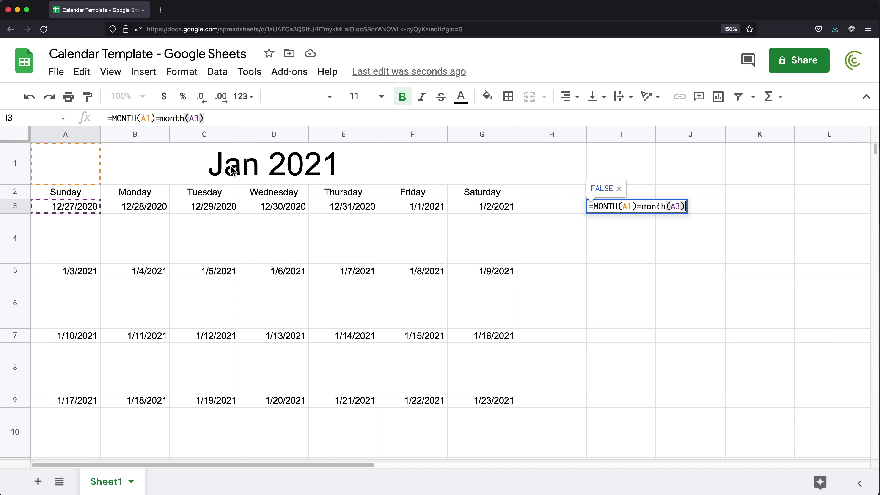
{"action": "key", "text": "Return"}
{"action": "left_click", "coordinate": [614, 209]}
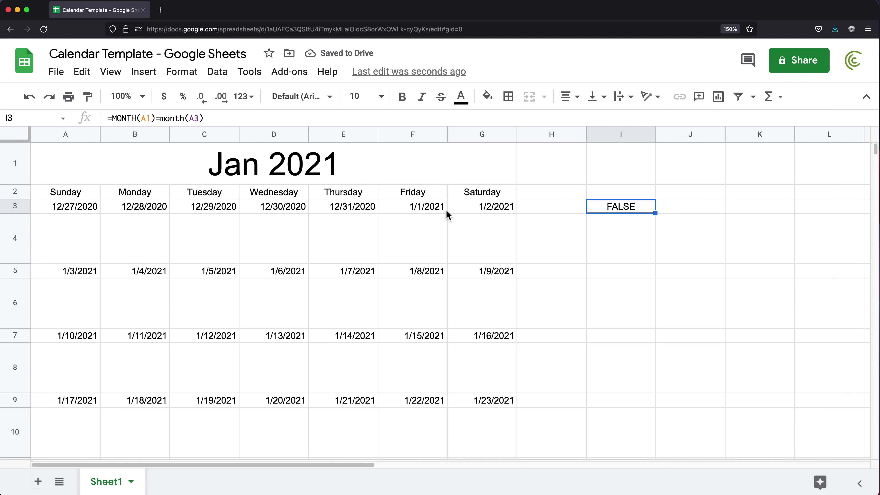
Step: Test the month comparison in I3 on the Friday date by pointing its second reference to F3
{"action": "left_click", "coordinate": [428, 205]}
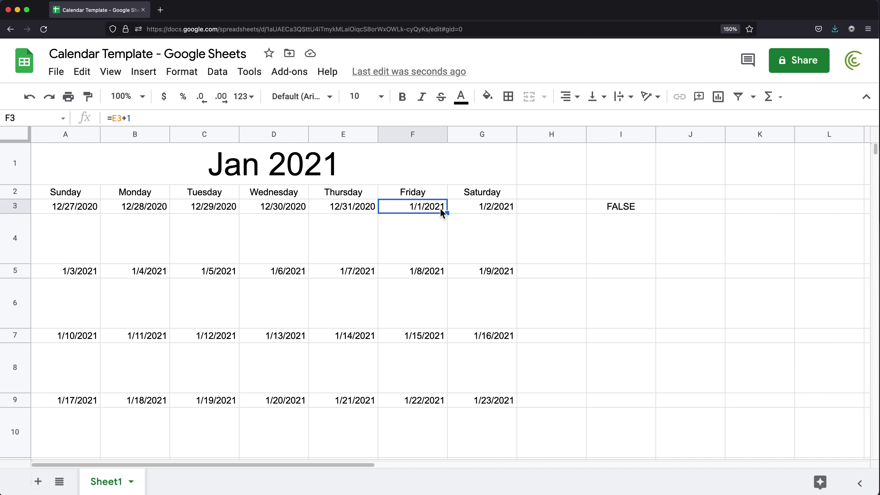
{"action": "double_click", "coordinate": [624, 208]}
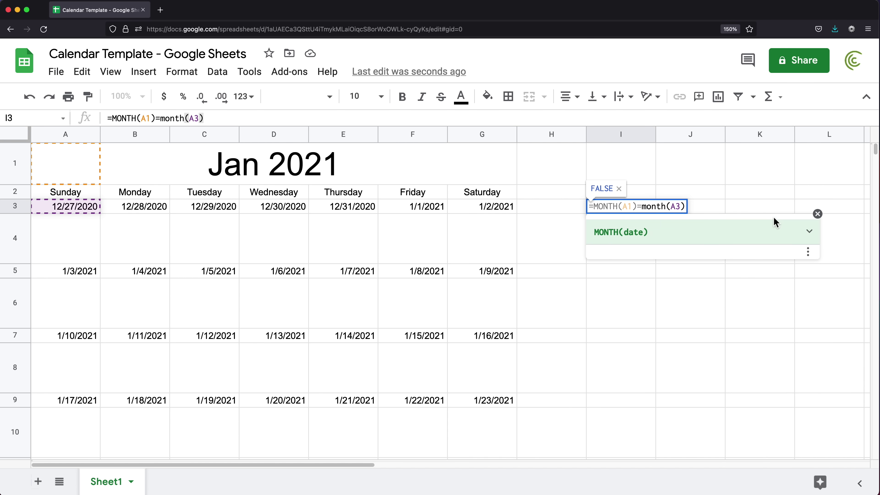
{"action": "key", "text": "BackSpace"}
{"action": "key", "text": "BackSpace"}
{"action": "left_click", "coordinate": [429, 208]}
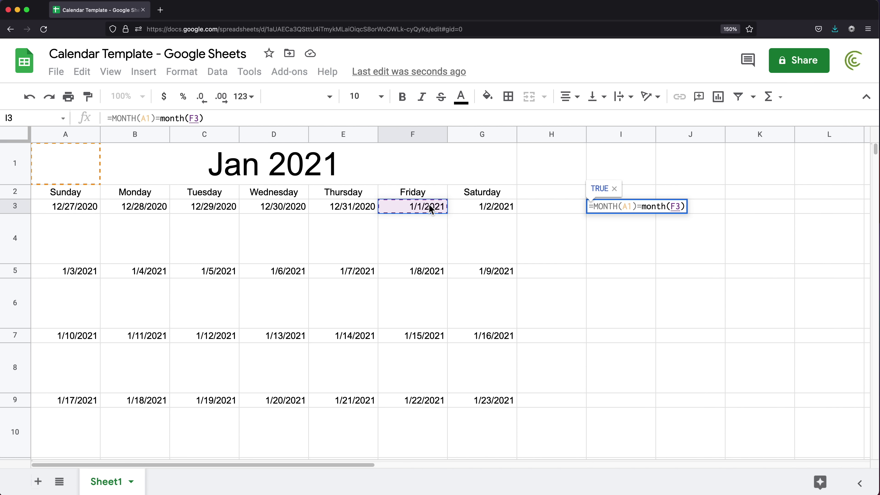
{"action": "key", "text": "Return"}
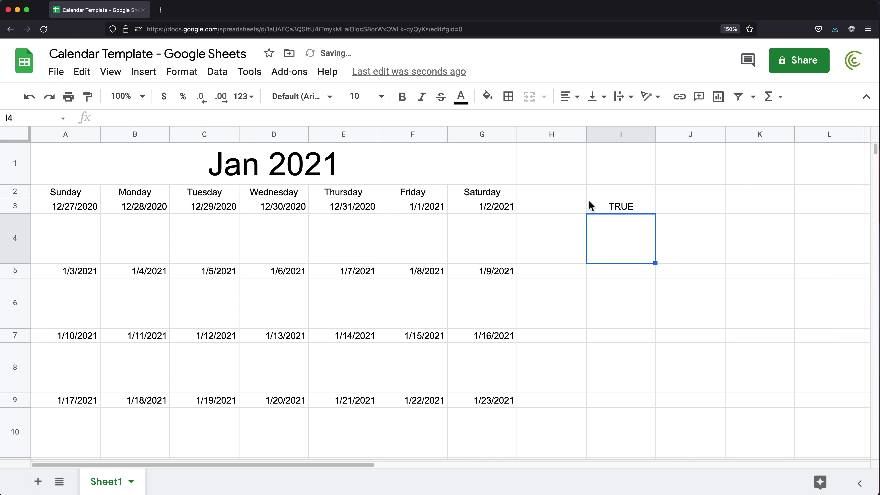
Step: Point the second reference in I3 back to A3 and make the title reference absolute: =MONTH($A$1)=month(A3)
{"action": "double_click", "coordinate": [599, 204]}
{"action": "left_click", "coordinate": [679, 207]}
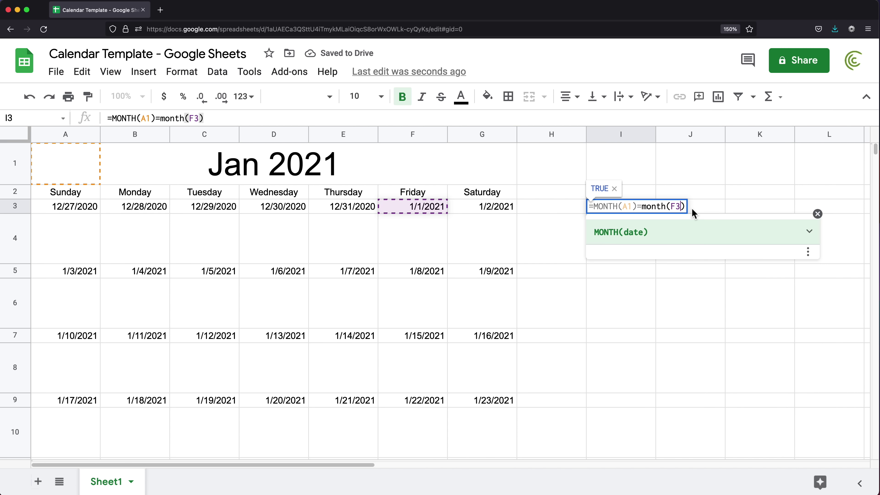
{"action": "key", "text": "BackSpace"}
{"action": "key", "text": "BackSpace"}
{"action": "left_click", "coordinate": [79, 210]}
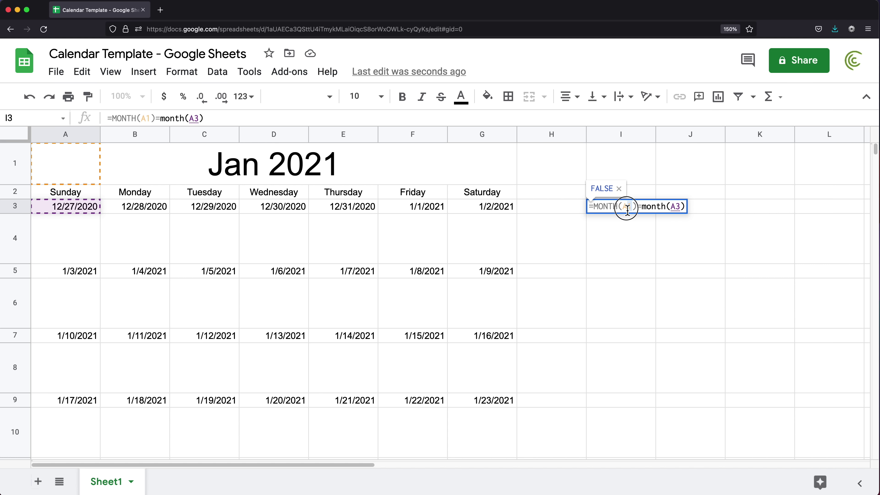
{"action": "double_click", "coordinate": [625, 207]}
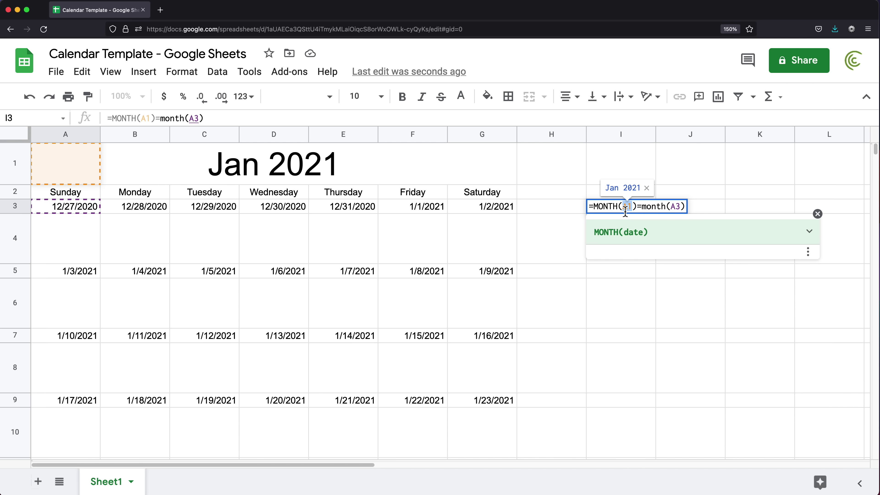
{"action": "key", "text": "F4"}
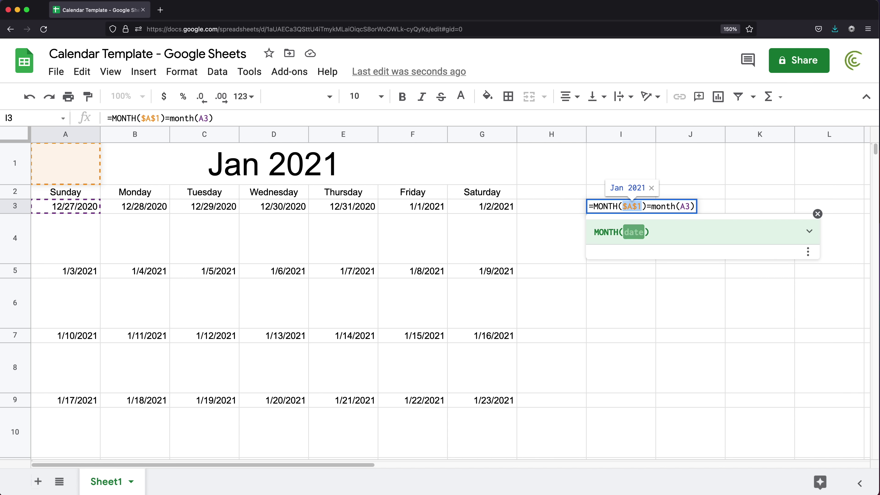
{"action": "left_click", "coordinate": [698, 208]}
{"action": "key", "text": "Return"}
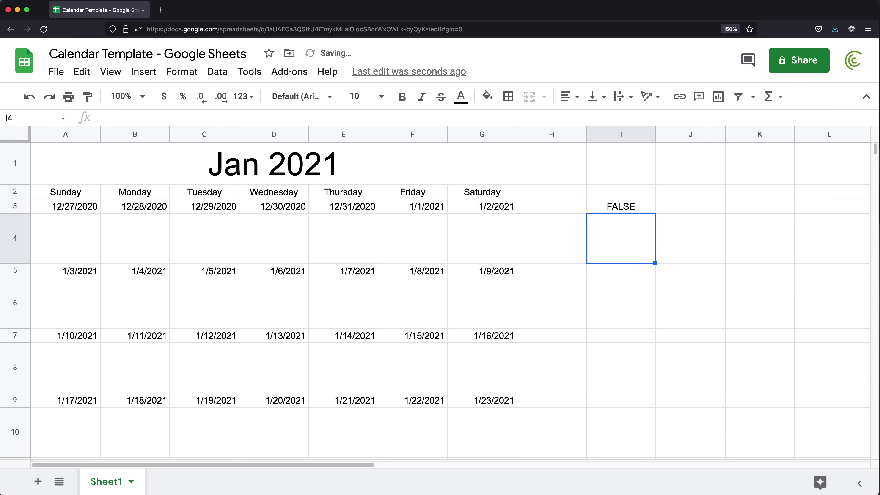
Step: Fill the month check formula from I3 across row 3 through P3
{"action": "left_click", "coordinate": [637, 207]}
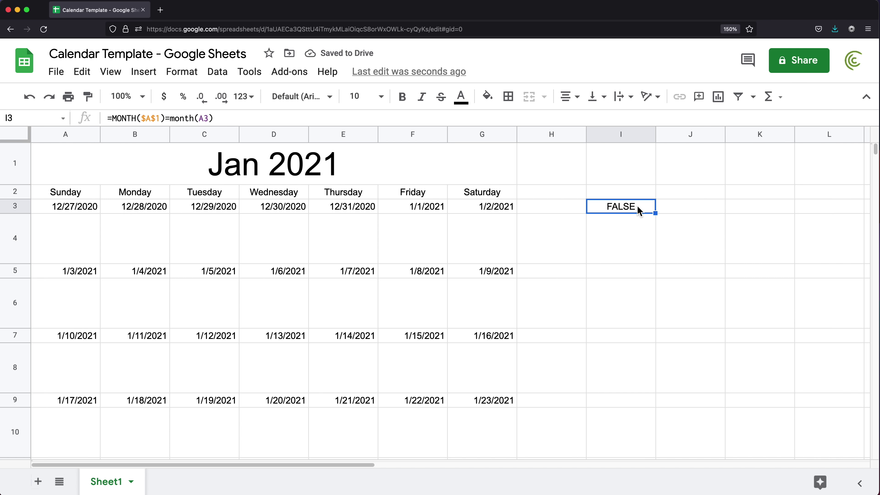
{"action": "key", "text": "super+minus"}
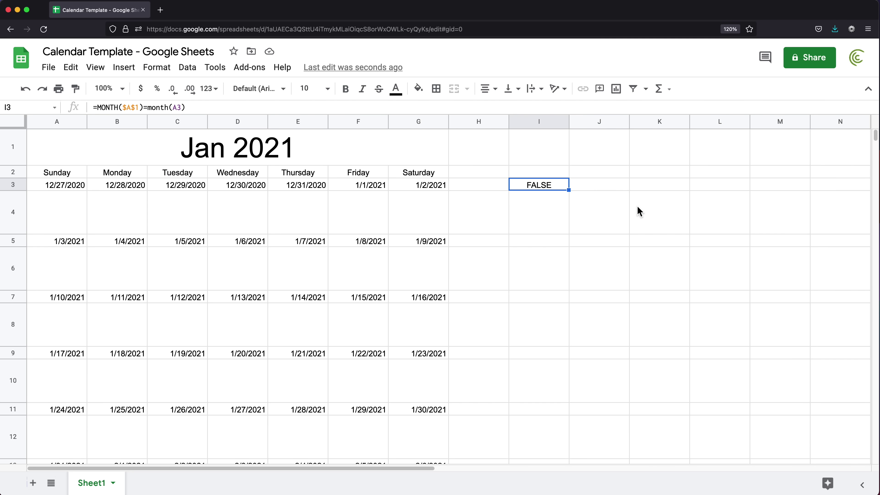
{"action": "key", "text": "super+minus"}
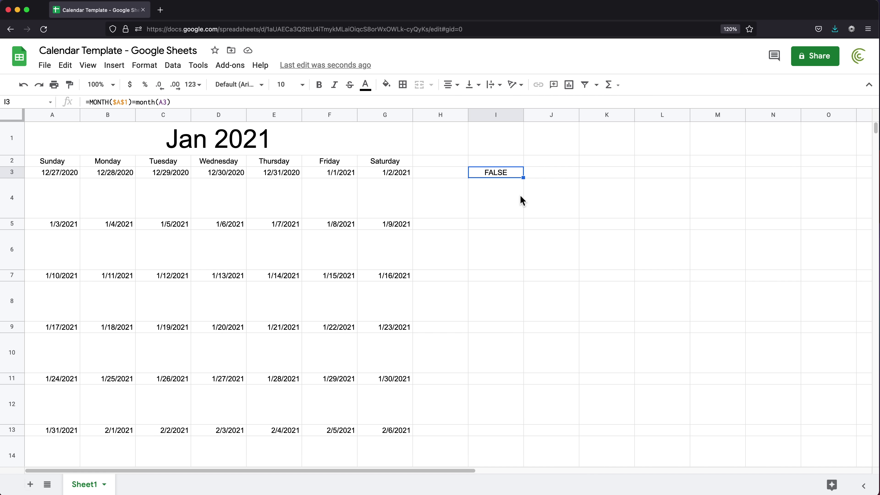
{"action": "key", "text": "super+minus"}
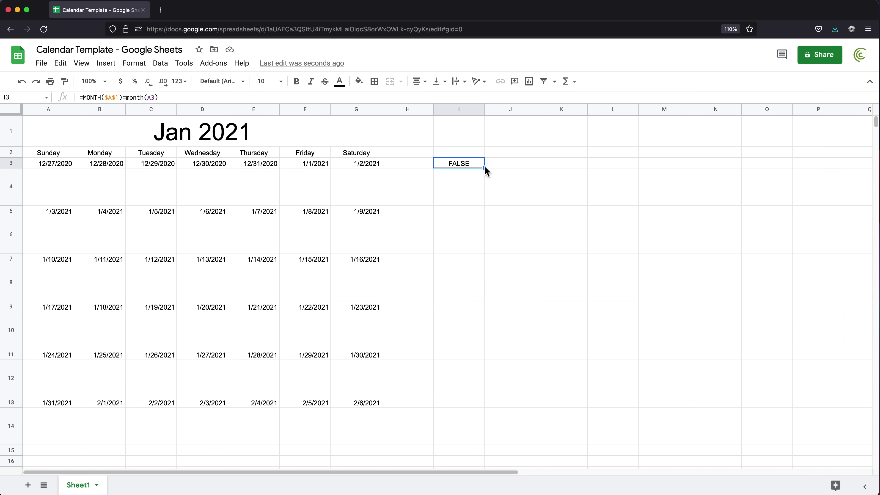
{"action": "left_click_drag", "start_coordinate": [484, 168], "coordinate": [815, 167]}
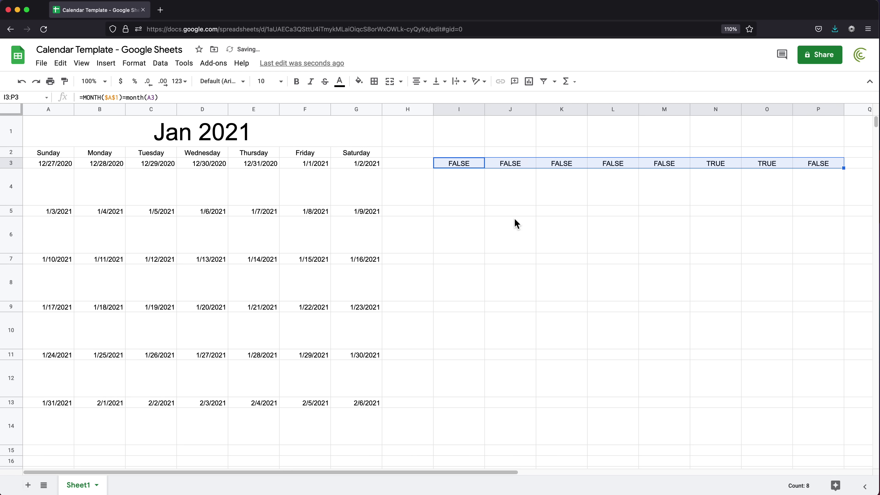
Step: Compare the month check results in I3:O3 with the corresponding first-week dates in A3:G3
{"action": "left_click", "coordinate": [462, 165]}
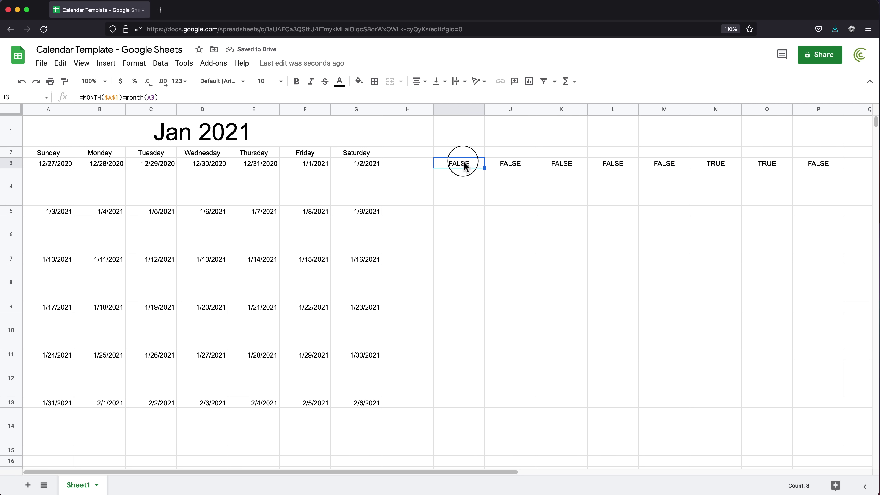
{"action": "left_click", "coordinate": [533, 170]}
{"action": "left_click", "coordinate": [578, 167]}
{"action": "left_click", "coordinate": [619, 169]}
{"action": "left_click", "coordinate": [678, 169]}
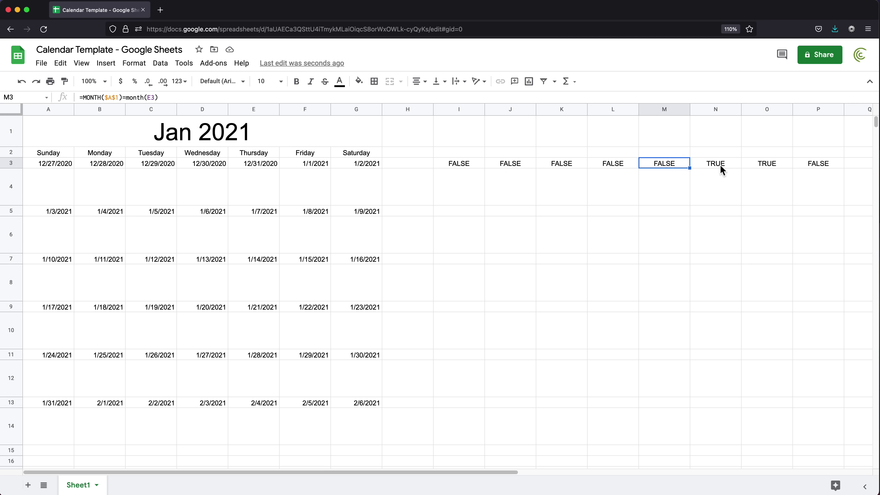
{"action": "left_click_drag", "start_coordinate": [724, 168], "coordinate": [757, 166]}
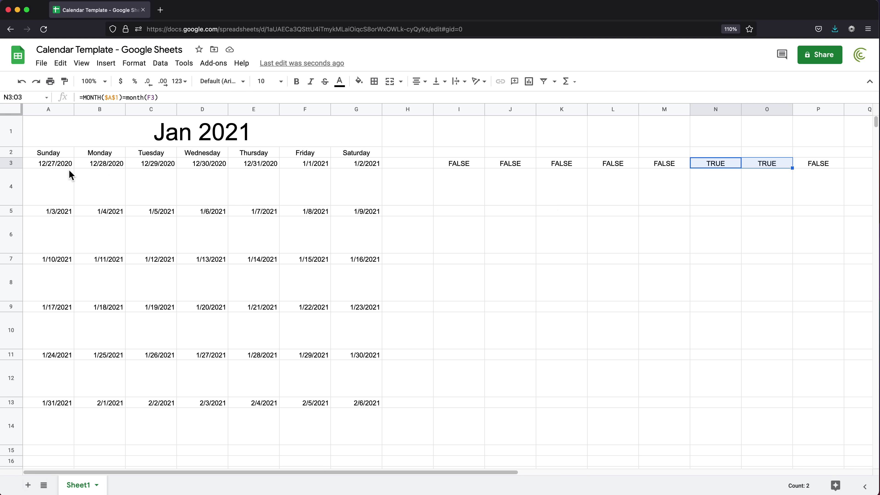
{"action": "left_click", "coordinate": [63, 162]}
{"action": "left_click", "coordinate": [88, 167]}
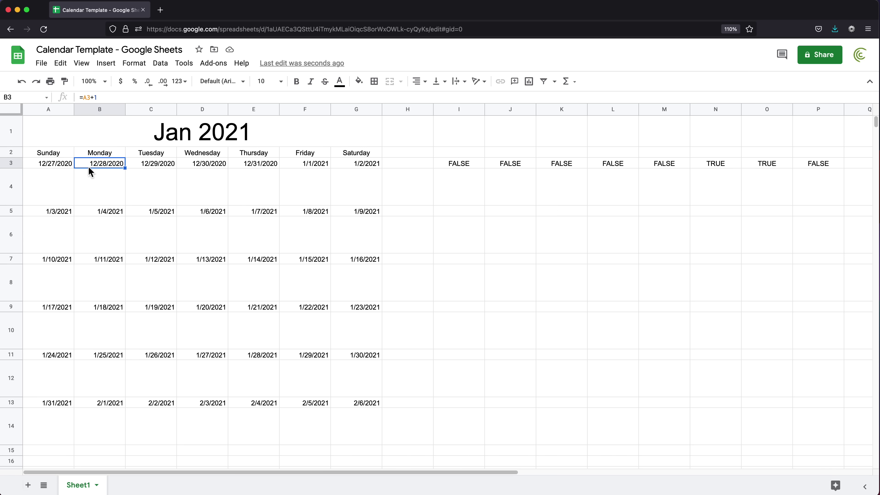
{"action": "left_click", "coordinate": [160, 165]}
{"action": "left_click", "coordinate": [202, 167]}
{"action": "left_click", "coordinate": [260, 169]}
{"action": "left_click", "coordinate": [52, 168]}
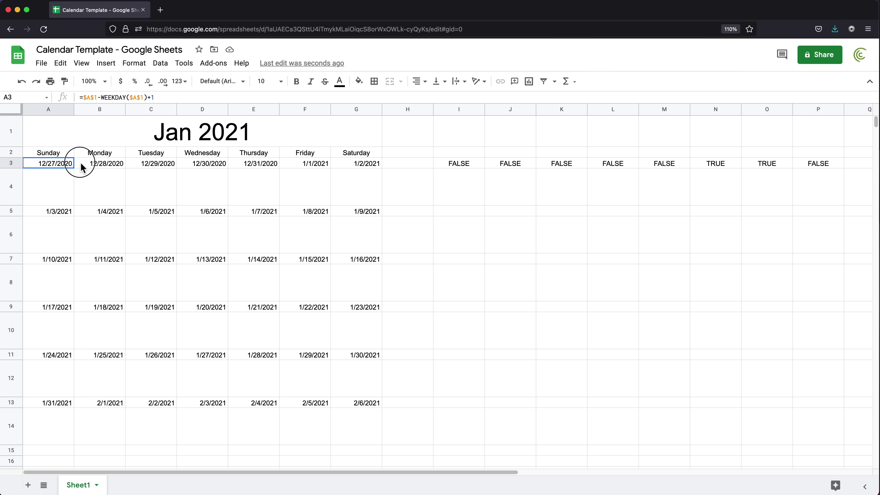
{"action": "left_click_drag", "start_coordinate": [81, 168], "coordinate": [251, 165]}
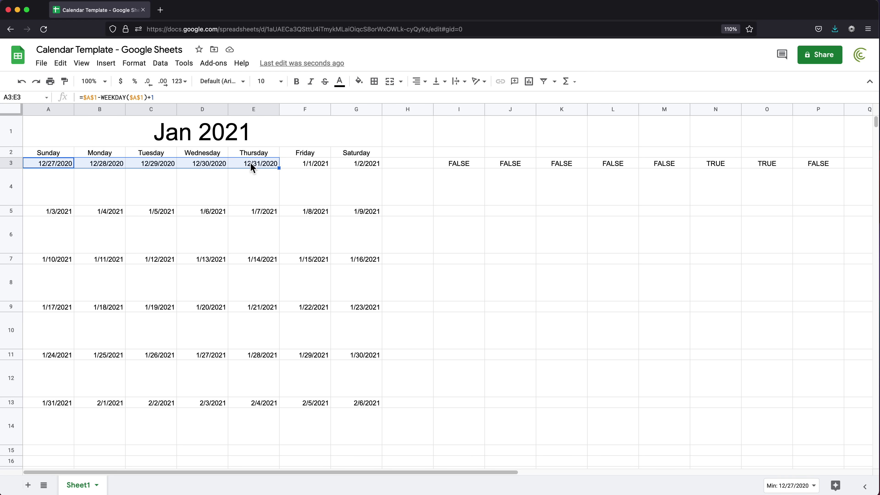
{"action": "left_click_drag", "start_coordinate": [308, 163], "coordinate": [340, 165]}
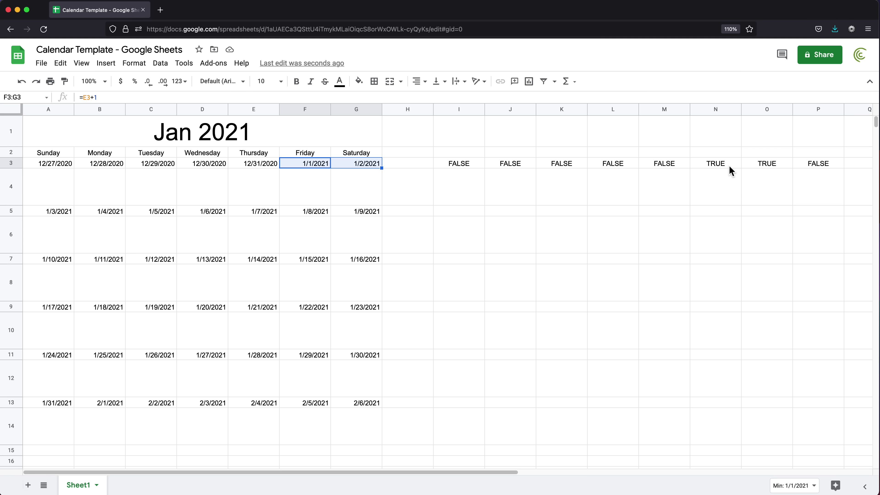
Step: Change the comparison in I3 to not-equal so the formula reads =MONTH($A$1)<>month(A3)
{"action": "left_click_drag", "start_coordinate": [722, 165], "coordinate": [763, 170]}
{"action": "left_click_drag", "start_coordinate": [460, 165], "coordinate": [661, 170]}
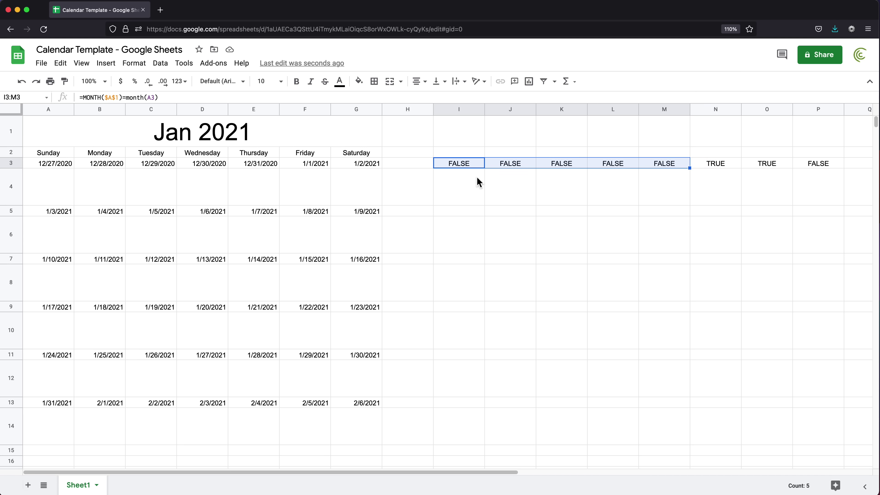
{"action": "double_click", "coordinate": [460, 165]}
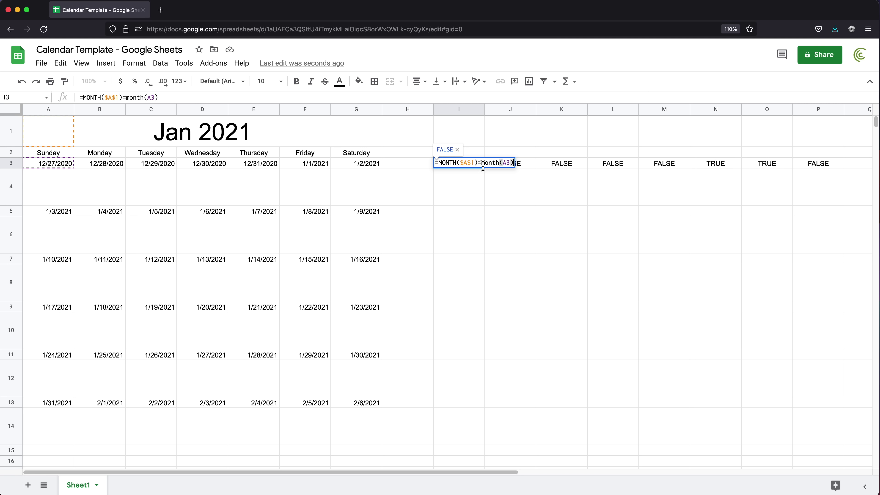
{"action": "left_click", "coordinate": [482, 163]}
{"action": "key", "text": "BackSpace"}
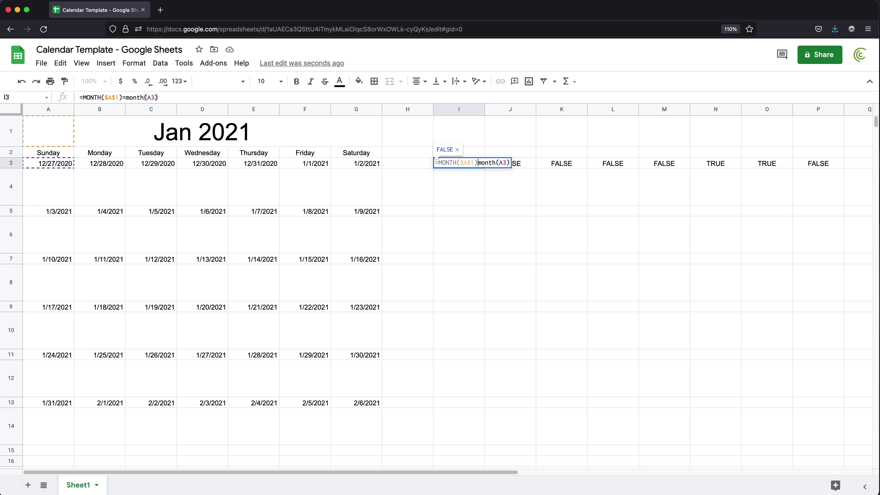
{"action": "type", "text": "<>"}
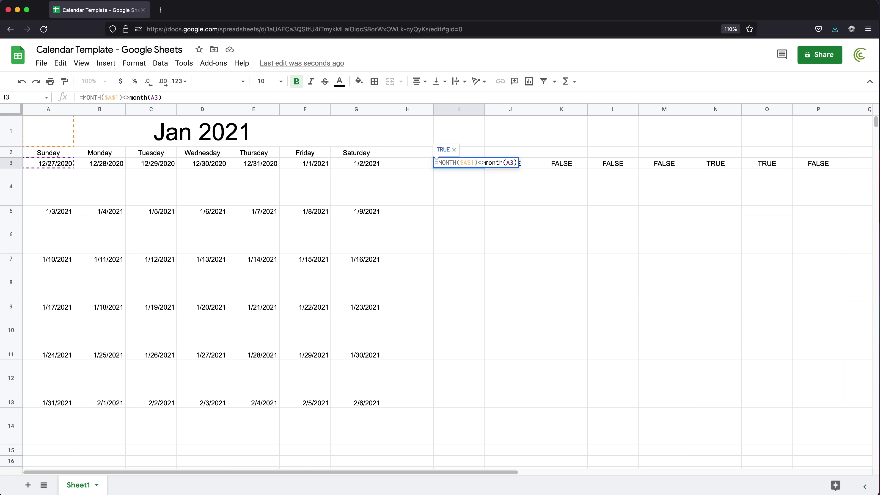
{"action": "key", "text": "Return"}
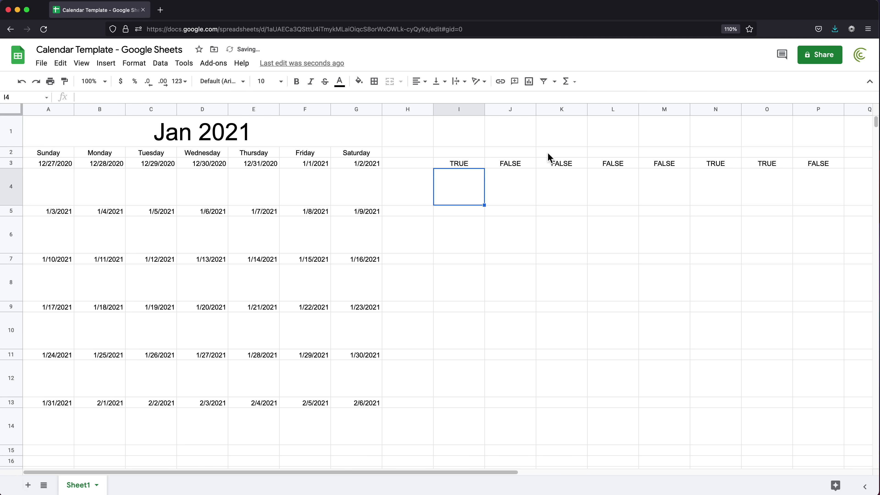
Step: Fill the not-equal month check from I3 across row 3 through P3 and compare it with the first-week dates
{"action": "left_click", "coordinate": [472, 165]}
{"action": "left_click_drag", "start_coordinate": [485, 170], "coordinate": [815, 169]}
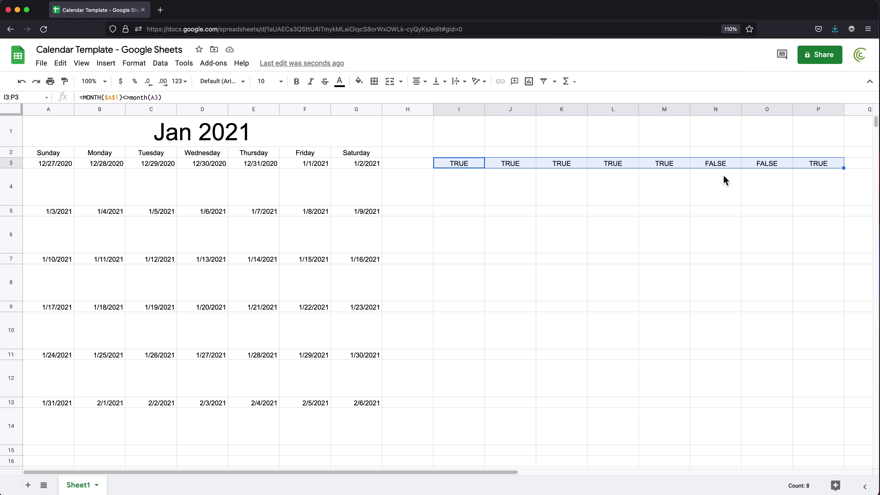
{"action": "left_click", "coordinate": [465, 165]}
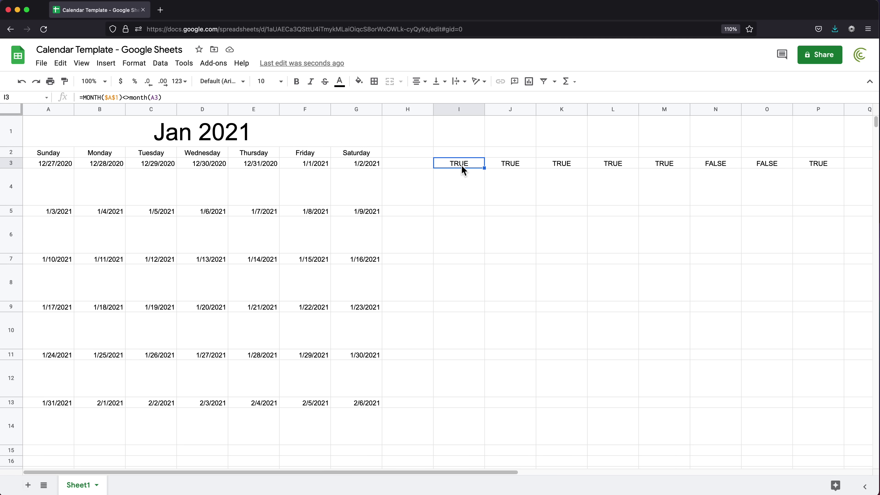
{"action": "left_click_drag", "start_coordinate": [55, 166], "coordinate": [367, 163]}
Step: Copy the full formula text from I3 and leave the cell unchanged
{"action": "double_click", "coordinate": [460, 166]}
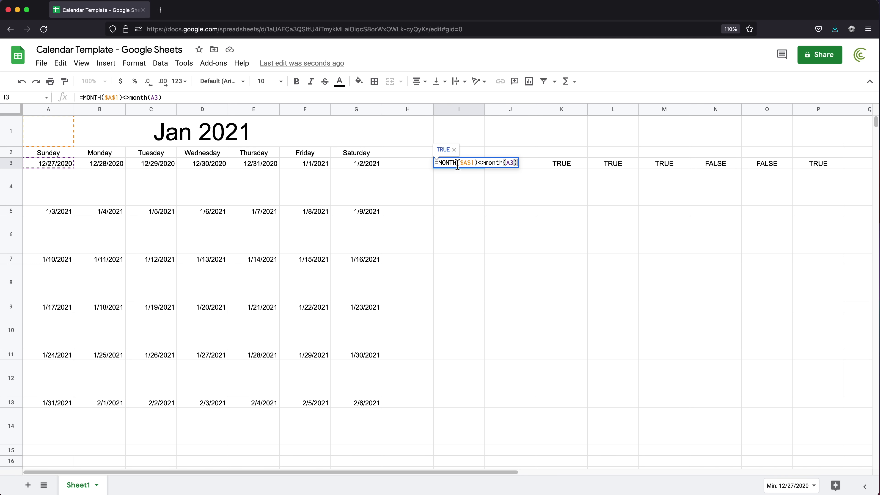
{"action": "triple_click", "coordinate": [472, 165]}
{"action": "key", "text": "super+c"}
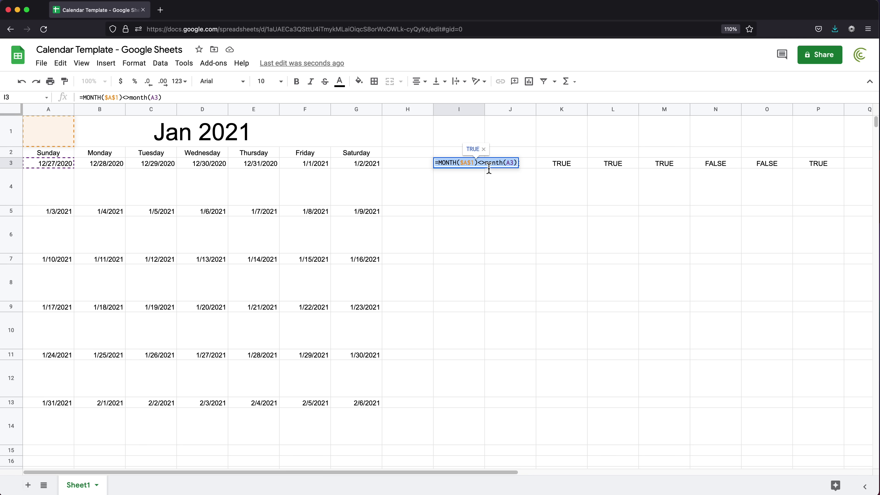
{"action": "key", "text": "Escape"}
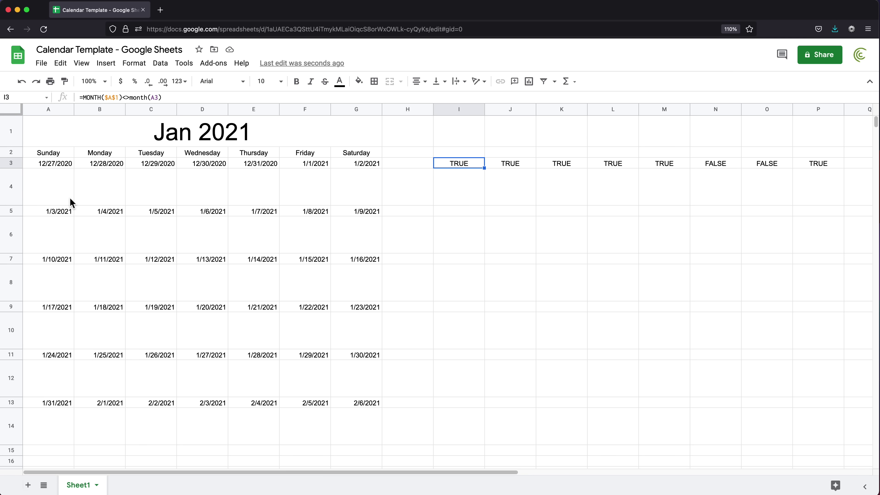
Step: Create a conditional formatting rule for A3 using the custom formula =MONTH($A$1)<>month(A3)
{"action": "left_click", "coordinate": [50, 164]}
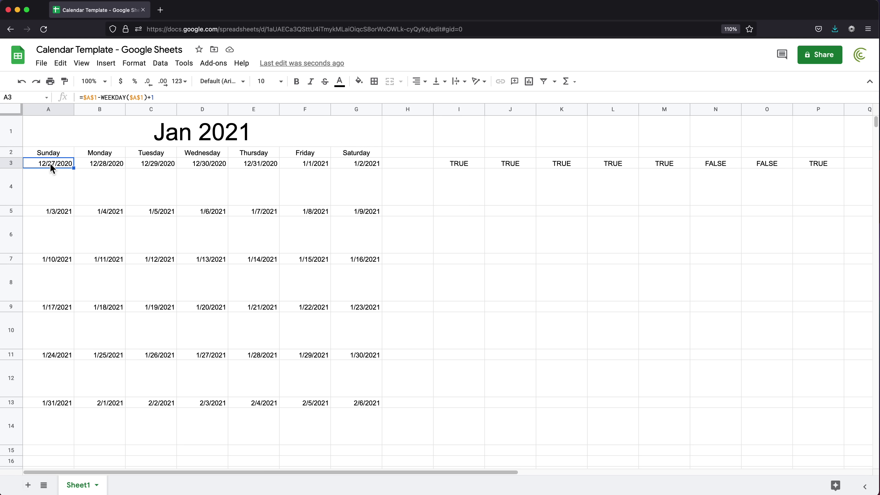
{"action": "left_click", "coordinate": [144, 65]}
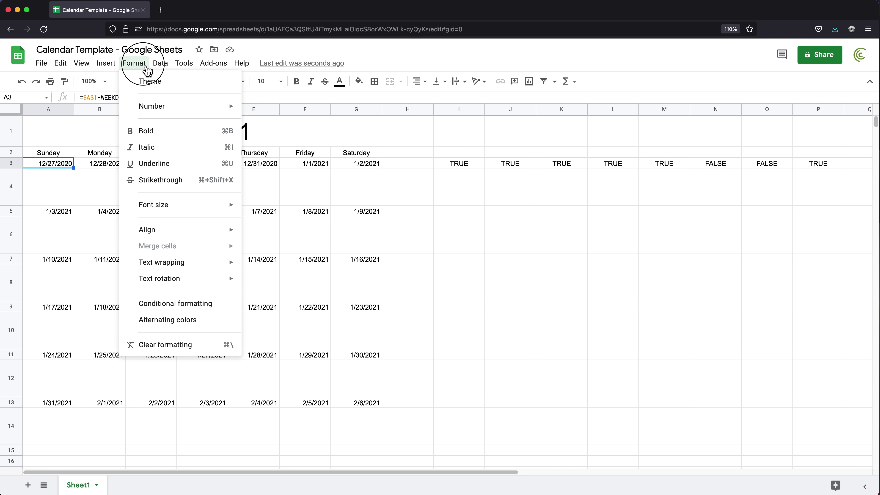
{"action": "left_click", "coordinate": [192, 308]}
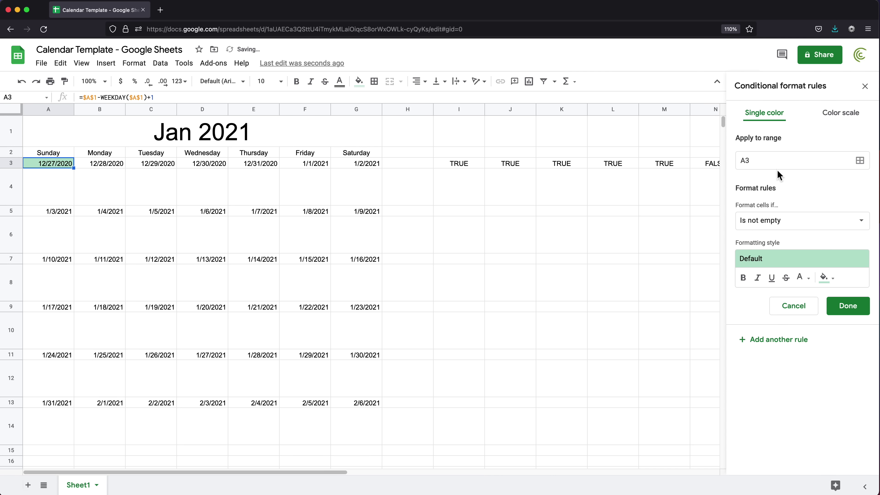
{"action": "left_click", "coordinate": [779, 225]}
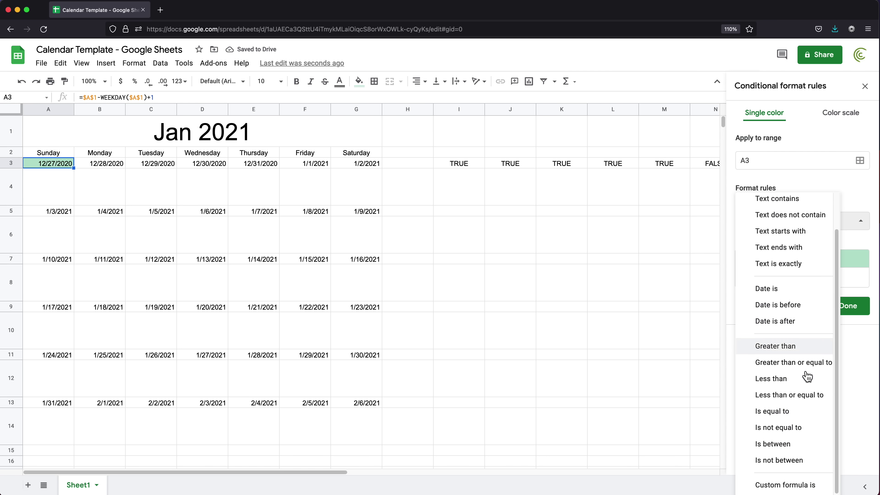
{"action": "left_click", "coordinate": [798, 491]}
{"action": "left_click", "coordinate": [758, 248]}
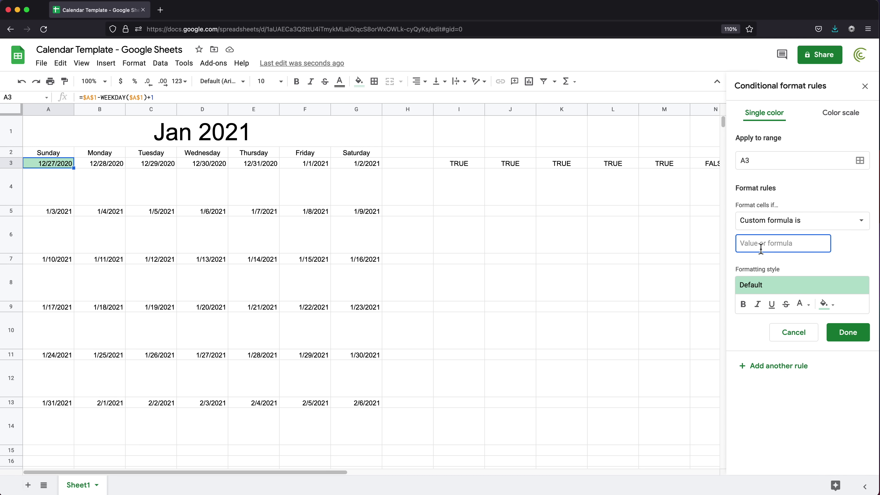
{"action": "key", "text": "super+v"}
Step: Give the A3 rule a pale purple fill and slightly darker light purple text
{"action": "left_click", "coordinate": [832, 314]}
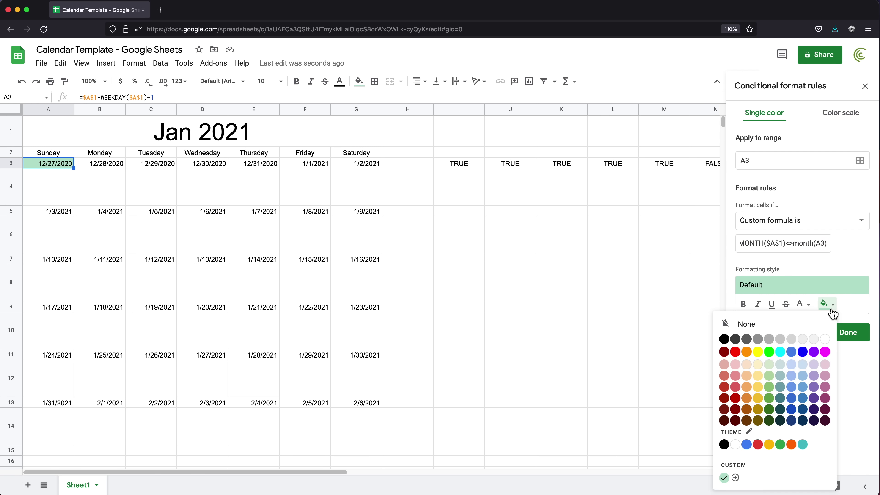
{"action": "left_click", "coordinate": [820, 377]}
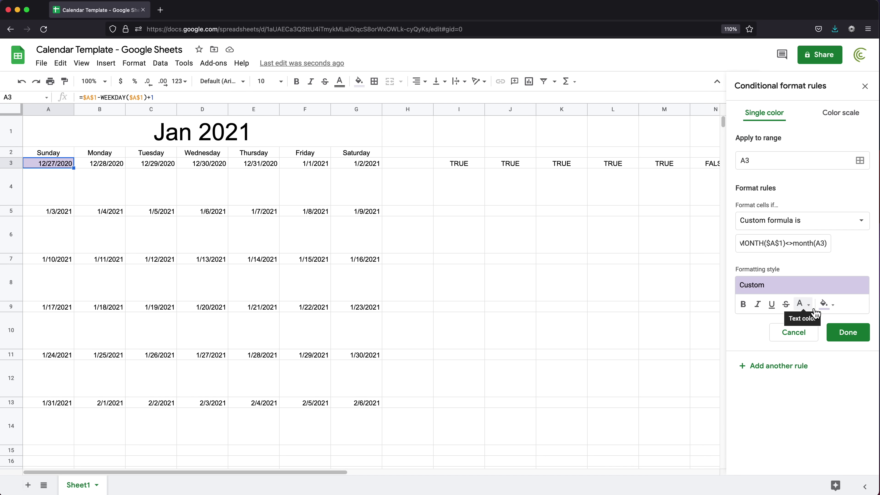
{"action": "left_click", "coordinate": [807, 305]}
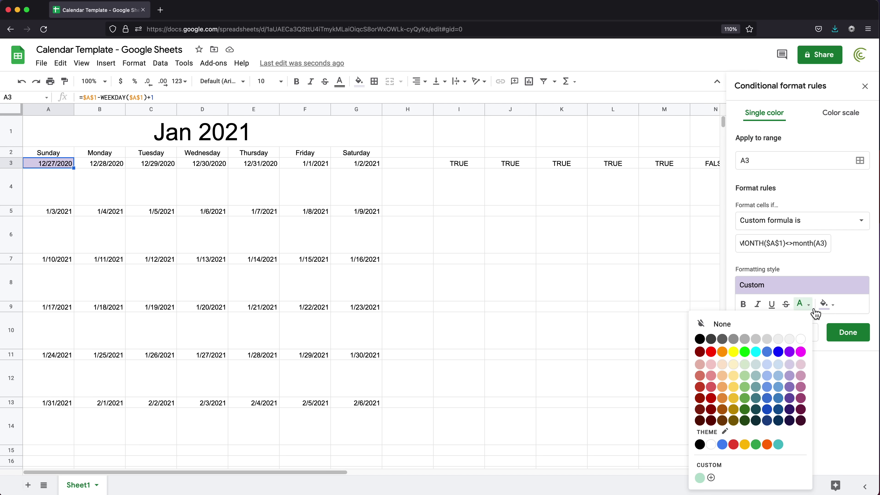
{"action": "left_click", "coordinate": [790, 375]}
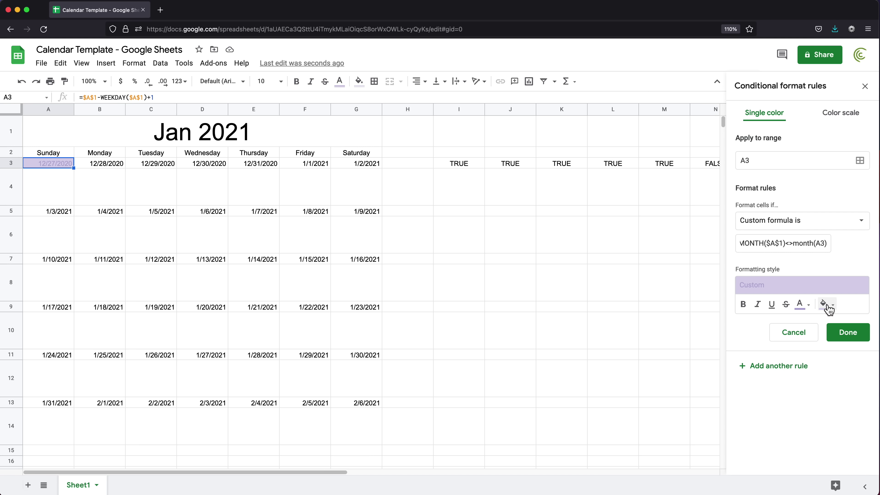
Step: Try the fill's pale purple as the A3 rule's text color, restore the slightly darker purple and save the rule
{"action": "left_click", "coordinate": [803, 305]}
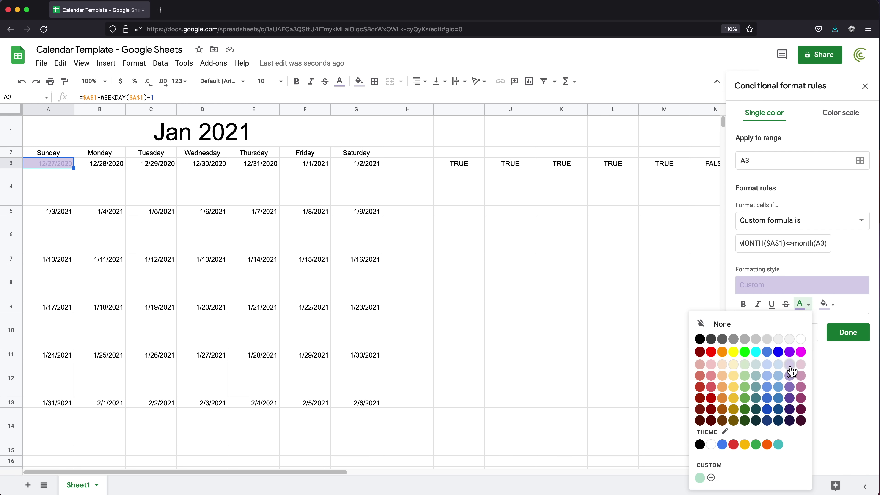
{"action": "left_click", "coordinate": [789, 364]}
{"action": "left_click", "coordinate": [800, 304]}
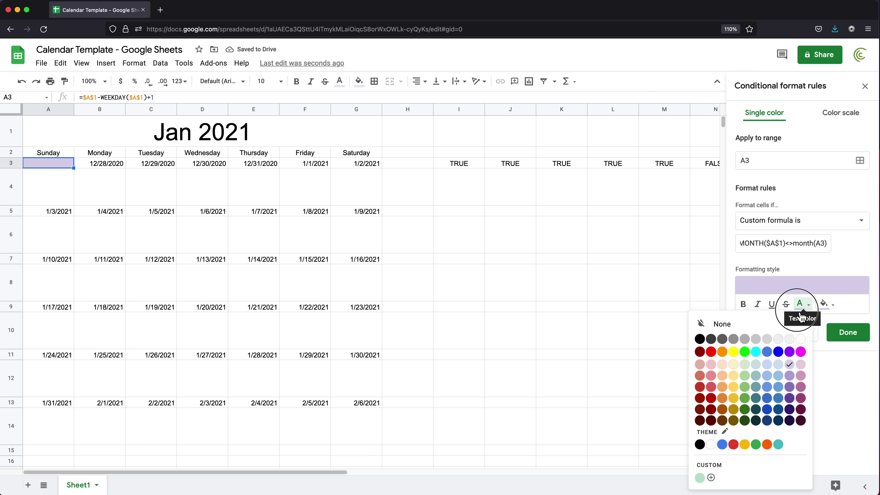
{"action": "left_click", "coordinate": [792, 378]}
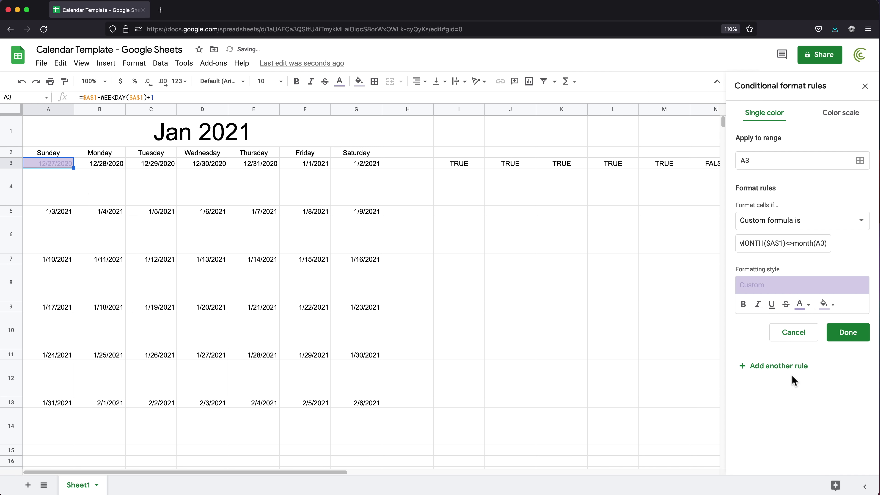
{"action": "left_click", "coordinate": [851, 333]}
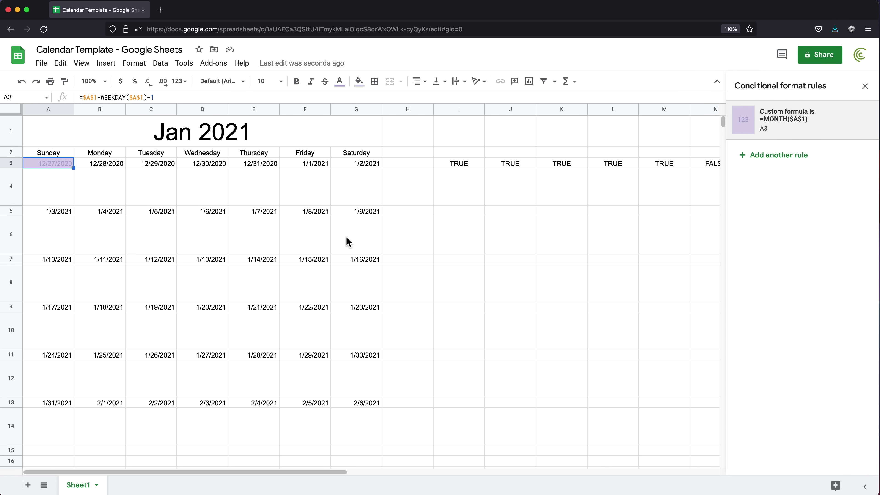
Step: Add a conditional formatting rule for A4 using the custom formula =MONTH($A$1)<>month(A3)
{"action": "left_click", "coordinate": [49, 192]}
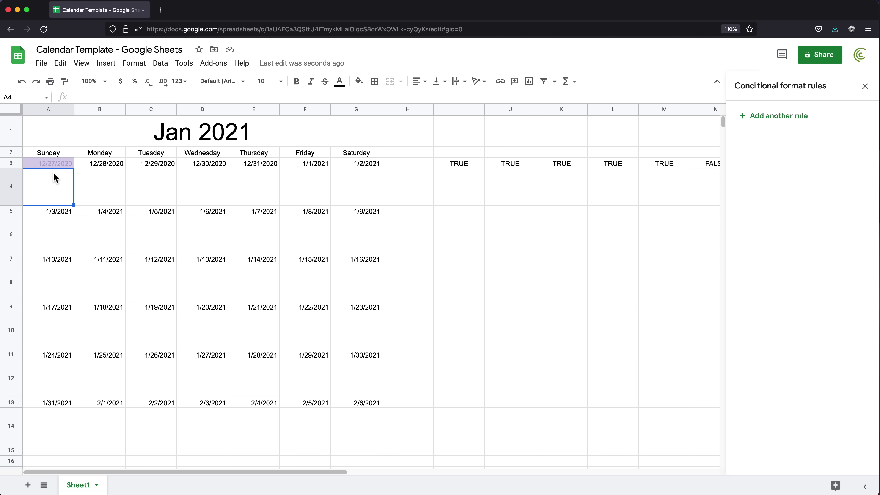
{"action": "left_click", "coordinate": [46, 164]}
{"action": "left_click", "coordinate": [54, 178]}
{"action": "left_click", "coordinate": [790, 120]}
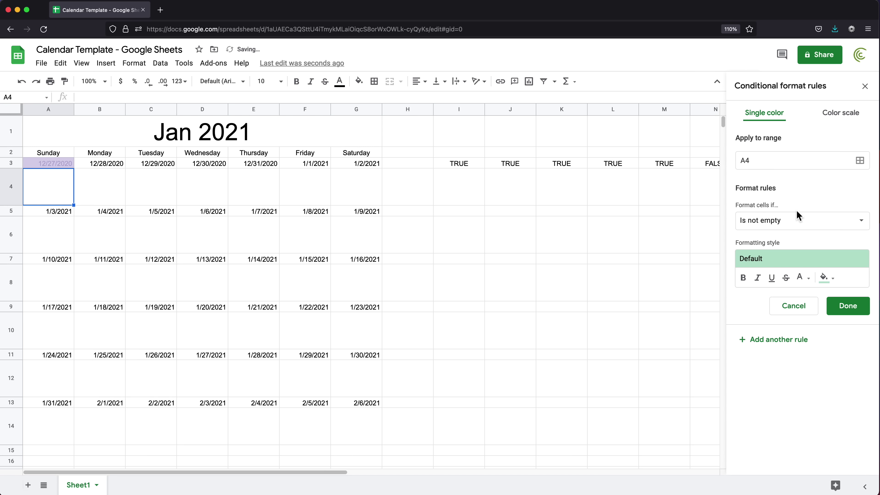
{"action": "left_click", "coordinate": [856, 220]}
{"action": "scroll", "coordinate": [790, 433], "scroll_direction": "down", "scroll_amount": 1}
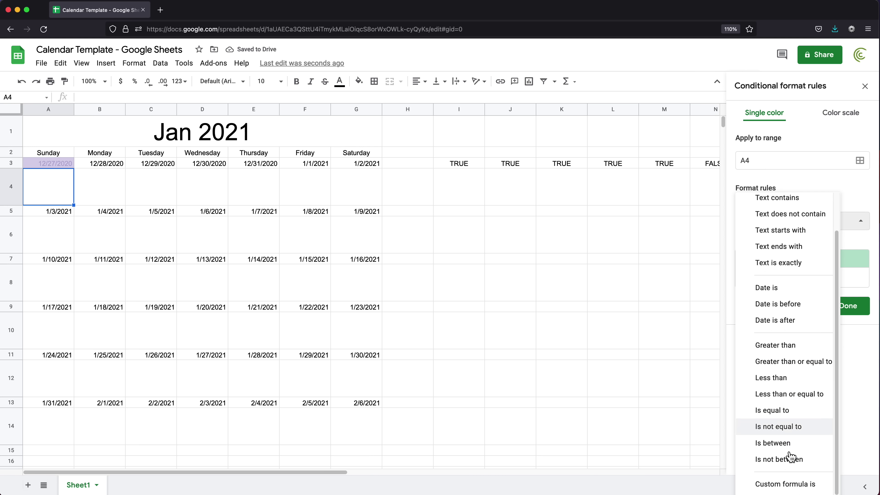
{"action": "left_click", "coordinate": [789, 484]}
{"action": "left_click", "coordinate": [754, 247]}
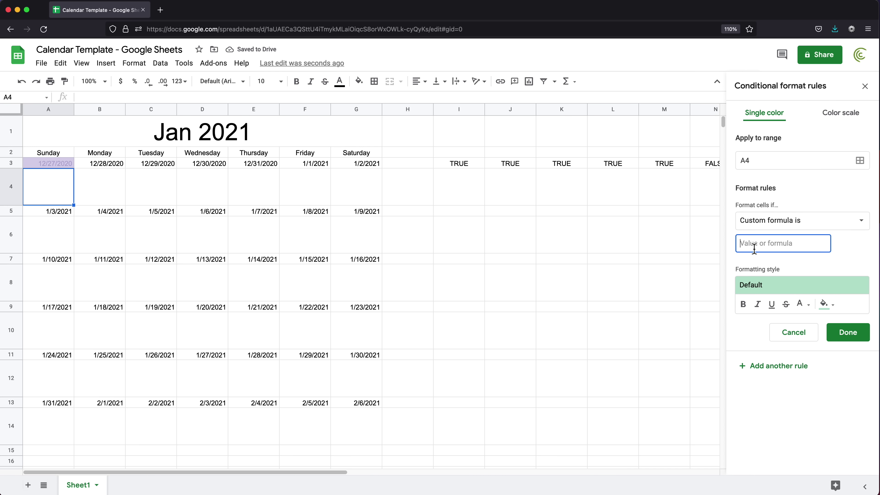
{"action": "type", "text": "=MONTH($A$1)<>month(A3)"}
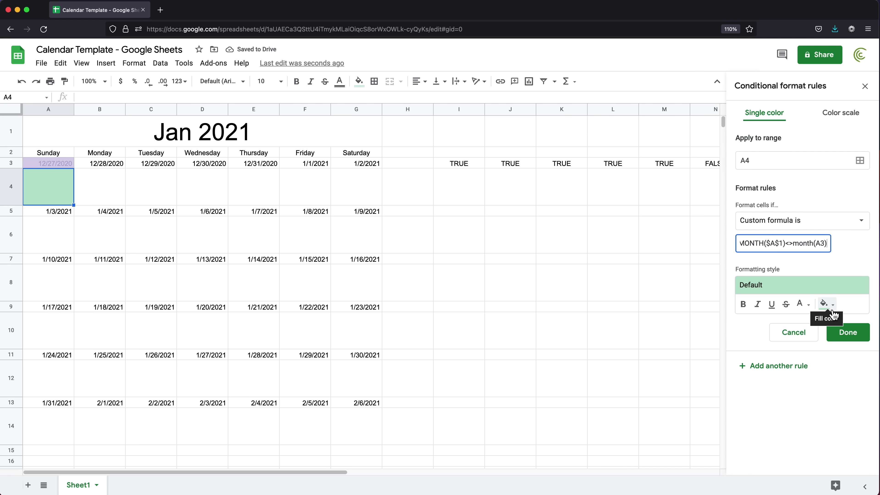
Step: Format the A4 rule with the same pale purple fill and slightly darker purple text as A3, and save it
{"action": "left_click", "coordinate": [832, 311]}
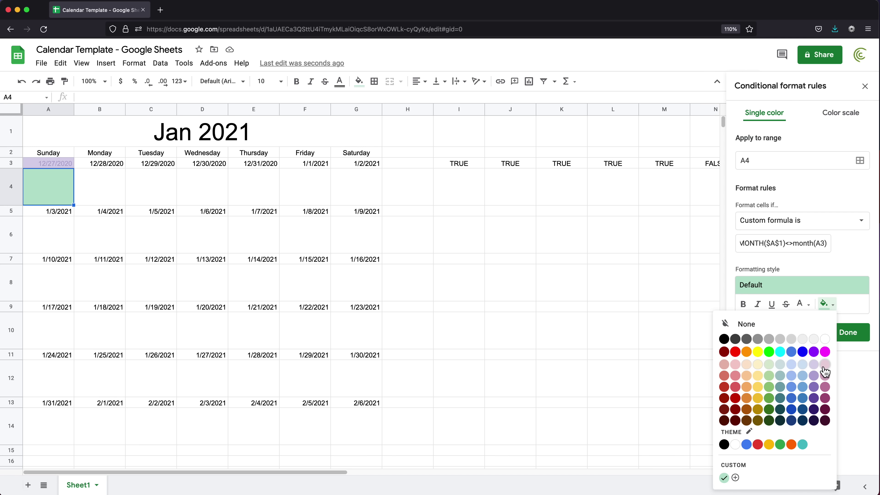
{"action": "left_click", "coordinate": [814, 364]}
{"action": "left_click", "coordinate": [804, 305]}
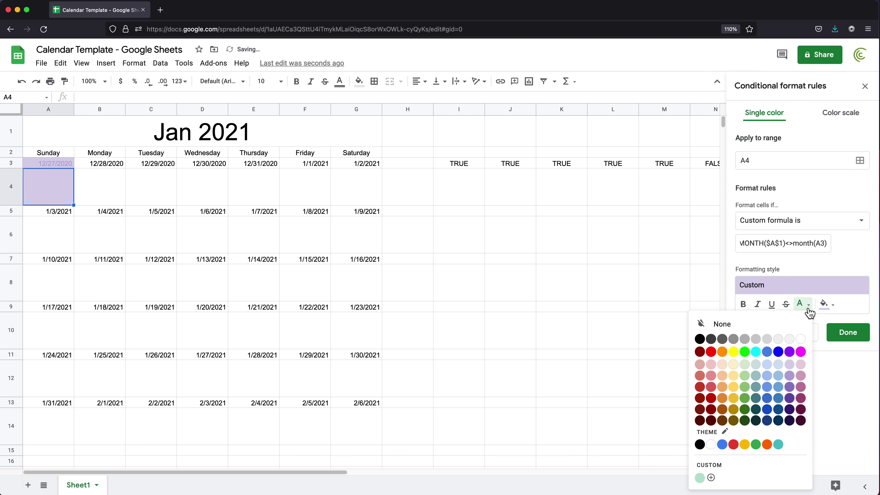
{"action": "left_click", "coordinate": [790, 378]}
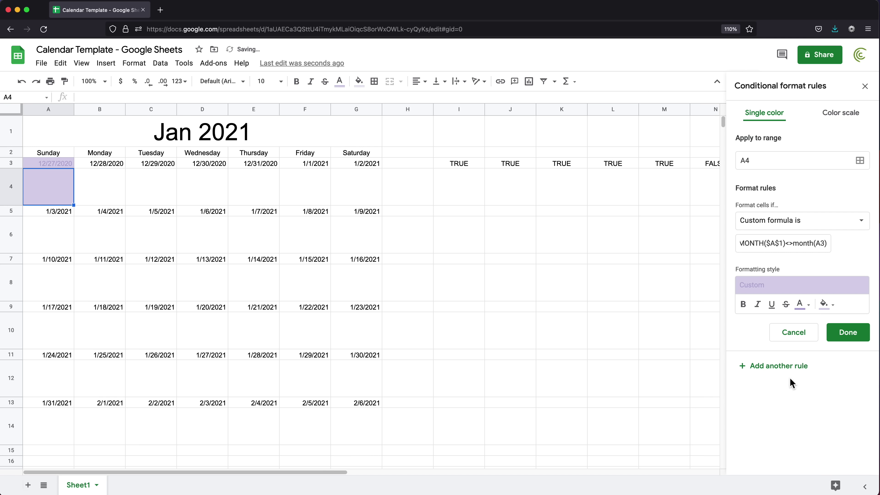
{"action": "left_click", "coordinate": [847, 333]}
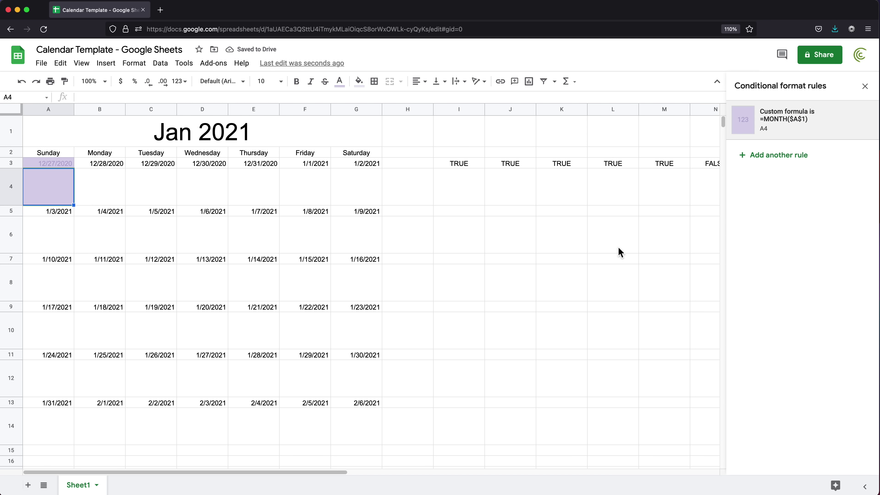
Step: Delete the helper month check formulas in row 3 beside the calendar
{"action": "left_click", "coordinate": [568, 194]}
{"action": "left_click_drag", "start_coordinate": [454, 105], "coordinate": [613, 133]}
{"action": "key", "text": "Delete"}
Step: Return to the title cell A1 and hide the sheet's gridlines
{"action": "key", "text": "super+Home"}
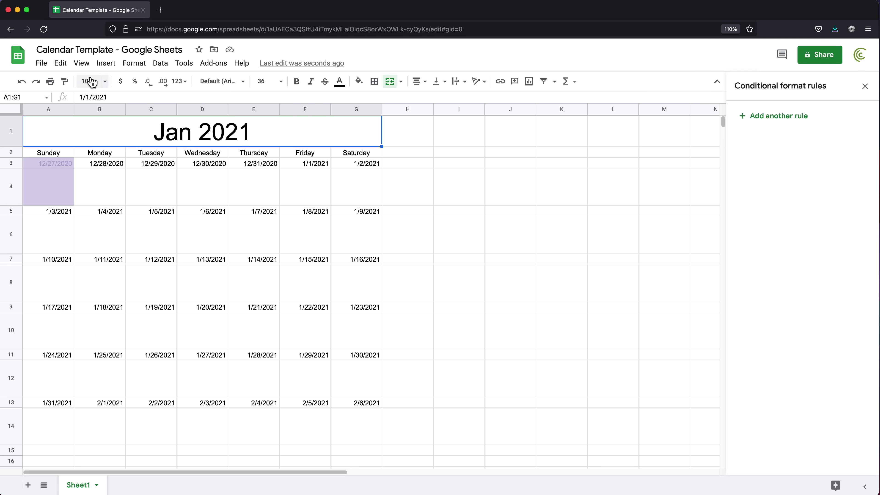
{"action": "left_click", "coordinate": [90, 65]}
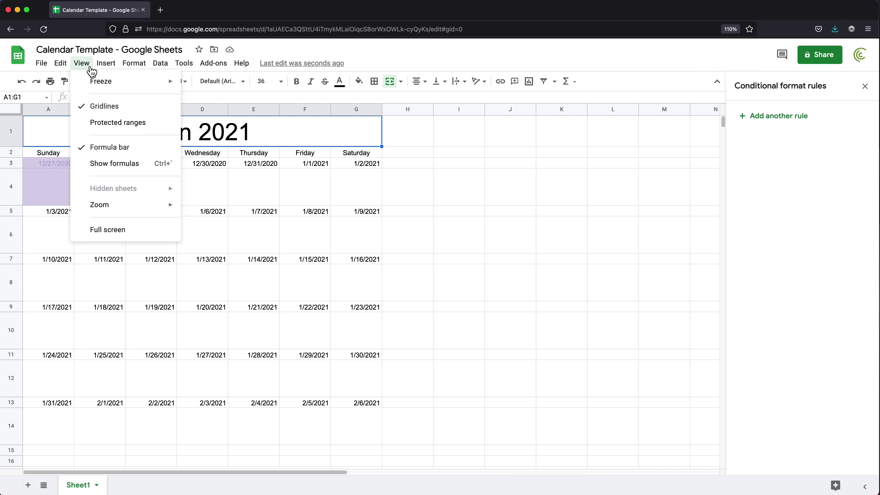
{"action": "left_click", "coordinate": [121, 111]}
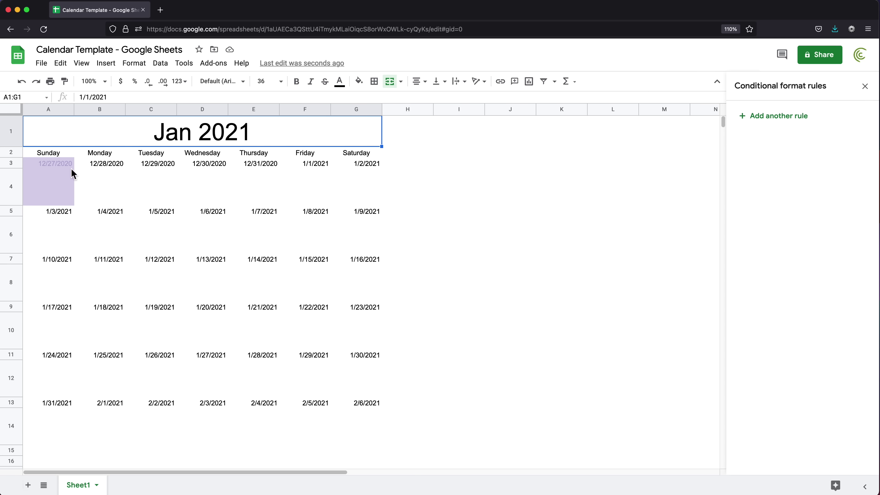
Step: Add a thin solid outer border in light gray 1 around cells A3:A4
{"action": "left_click_drag", "start_coordinate": [59, 166], "coordinate": [61, 186]}
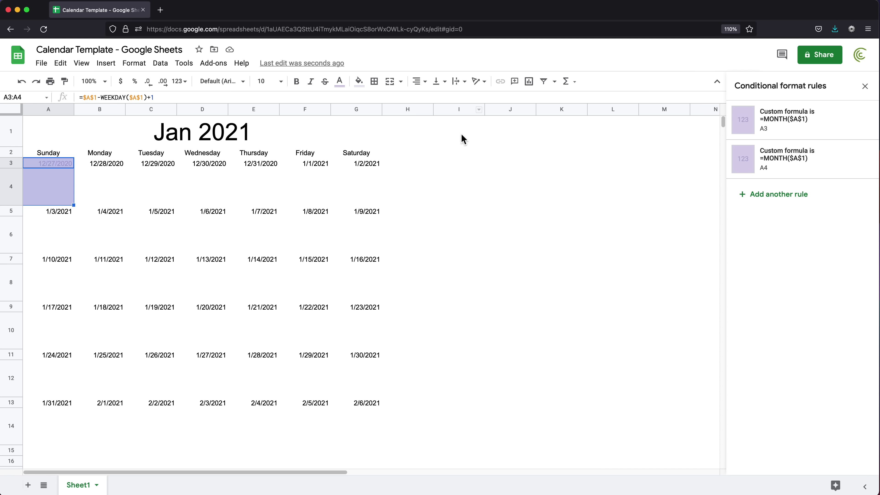
{"action": "left_click", "coordinate": [378, 91]}
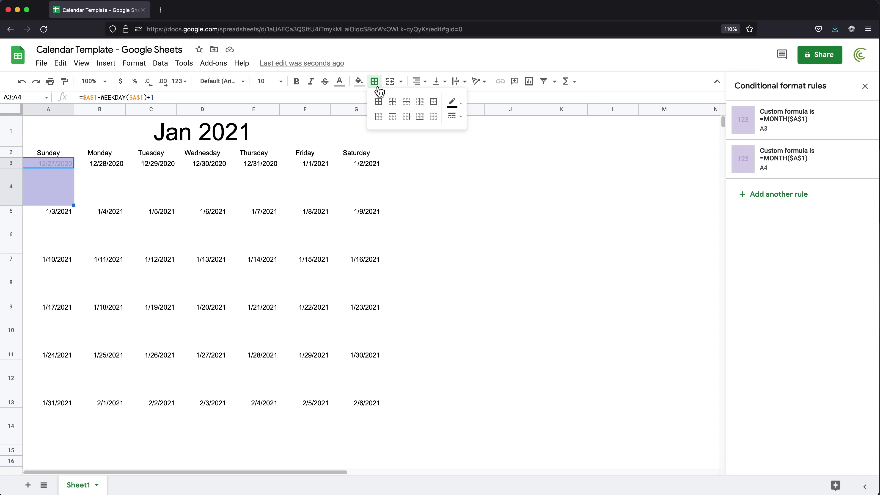
{"action": "left_click", "coordinate": [460, 103]}
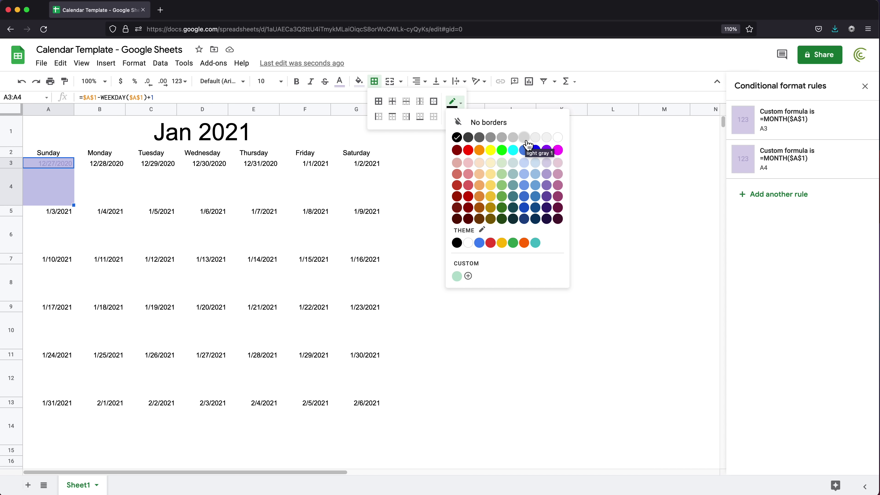
{"action": "left_click", "coordinate": [526, 140]}
{"action": "left_click", "coordinate": [454, 116]}
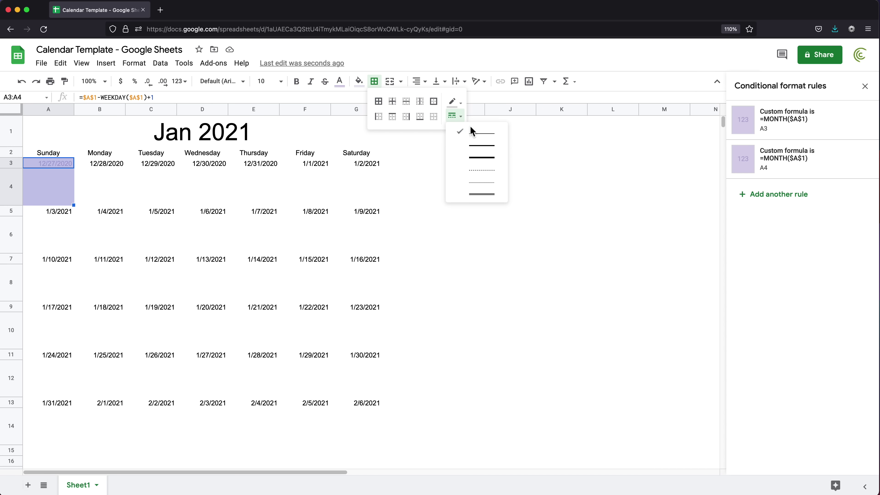
{"action": "left_click", "coordinate": [475, 138]}
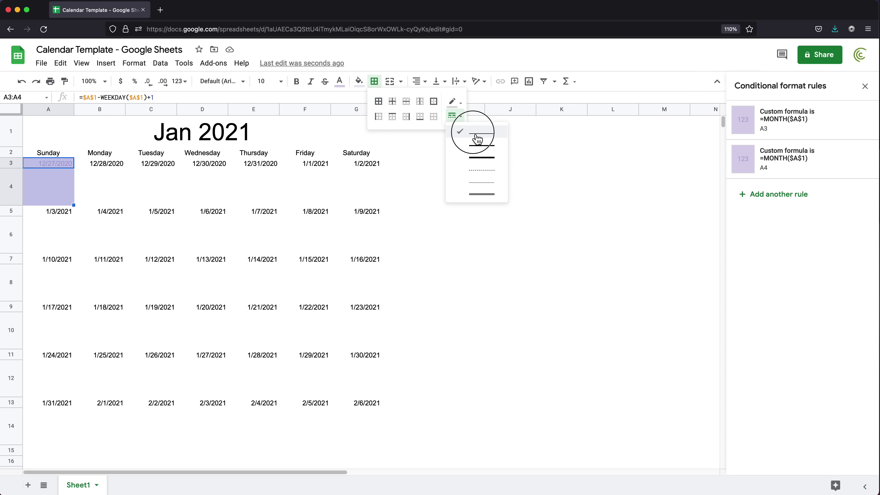
{"action": "left_click", "coordinate": [437, 105]}
{"action": "left_click", "coordinate": [182, 234]}
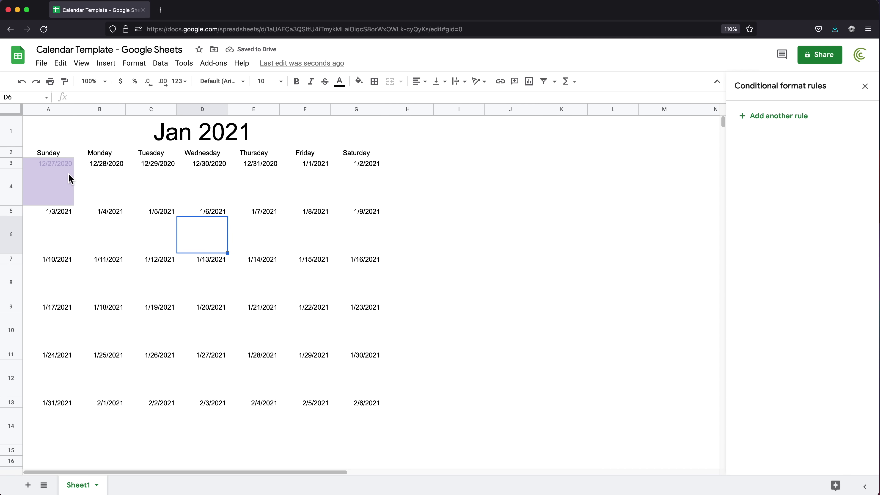
Step: Copy A3:A4 and paste only its format across the whole calendar grid A3:G14
{"action": "left_click_drag", "start_coordinate": [63, 166], "coordinate": [59, 181]}
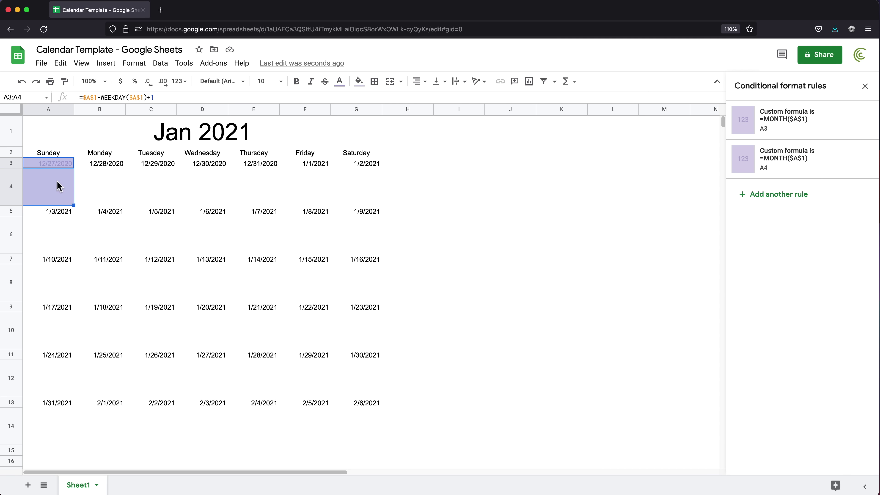
{"action": "right_click", "coordinate": [59, 186]}
{"action": "left_click", "coordinate": [88, 156]}
{"action": "left_click", "coordinate": [94, 214]}
{"action": "left_click_drag", "start_coordinate": [64, 165], "coordinate": [355, 423]}
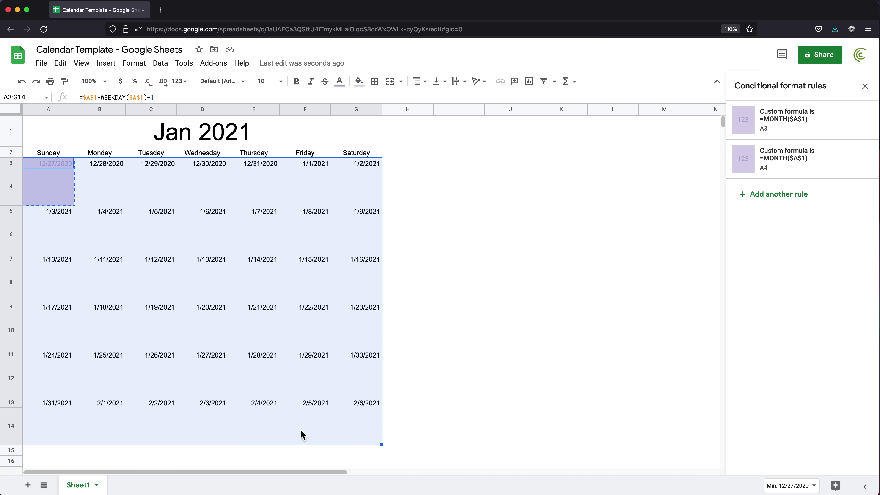
{"action": "right_click", "coordinate": [55, 167]}
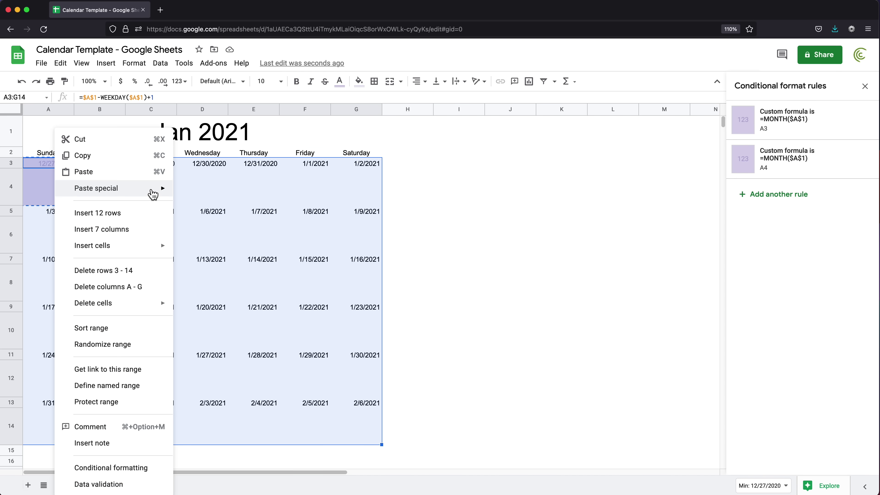
{"action": "mouse_move", "coordinate": [152, 195]}
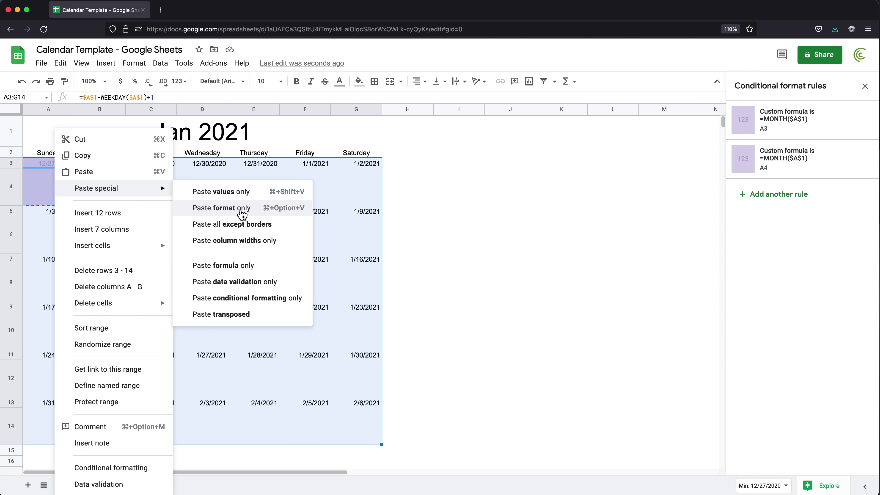
{"action": "left_click", "coordinate": [242, 209]}
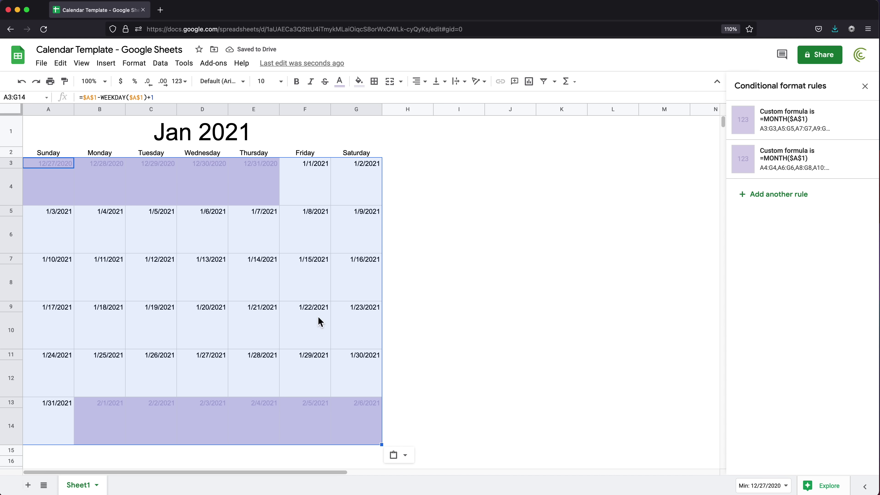
{"action": "left_click", "coordinate": [438, 247]}
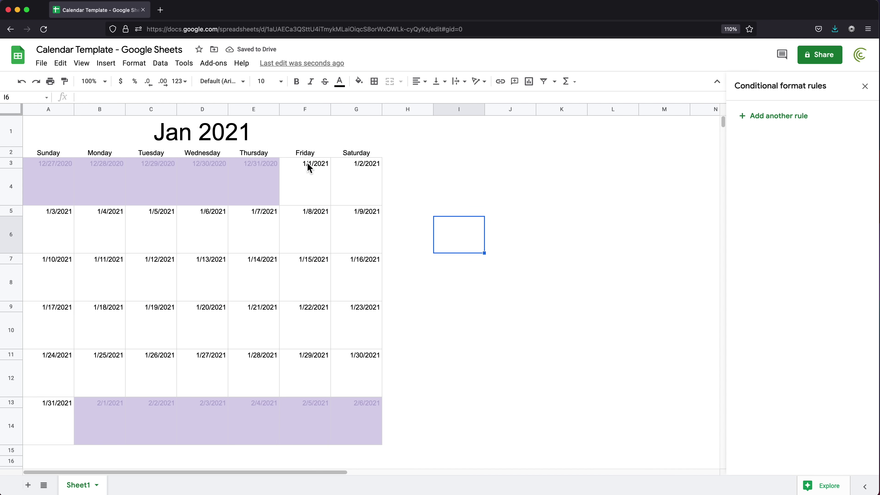
{"action": "left_click_drag", "start_coordinate": [306, 165], "coordinate": [314, 203]}
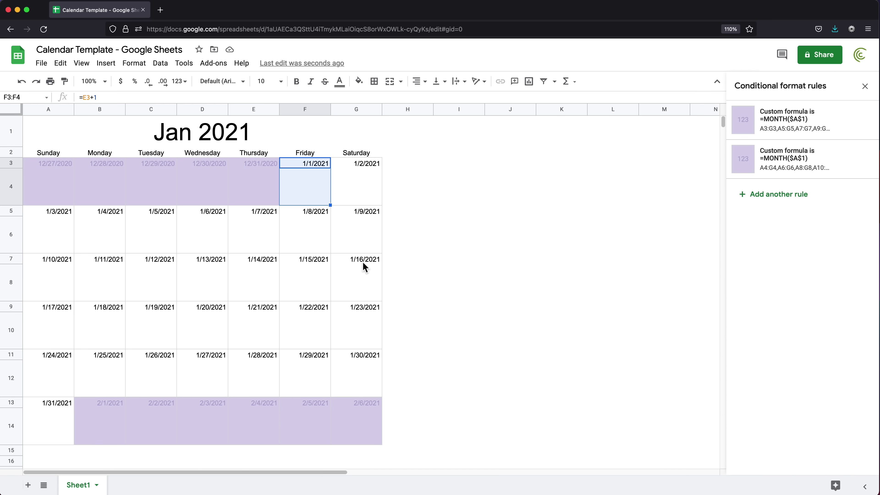
{"action": "left_click_drag", "start_coordinate": [55, 166], "coordinate": [250, 199]}
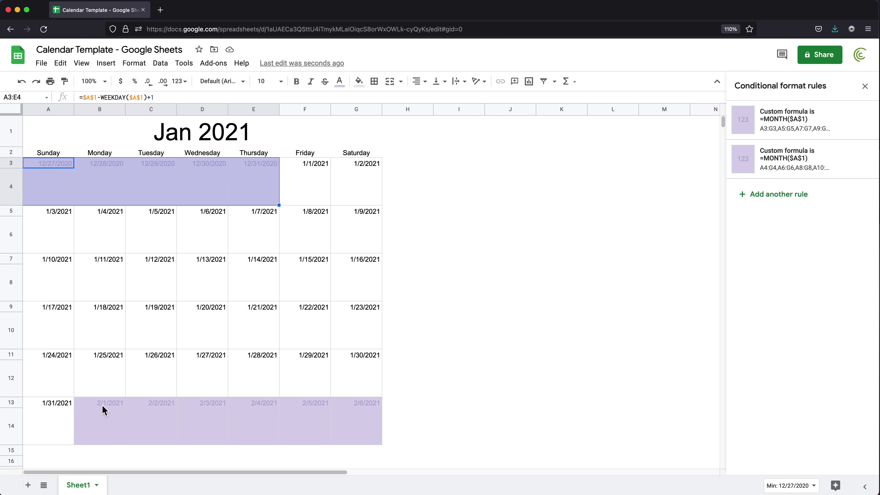
{"action": "left_click_drag", "start_coordinate": [103, 407], "coordinate": [349, 444]}
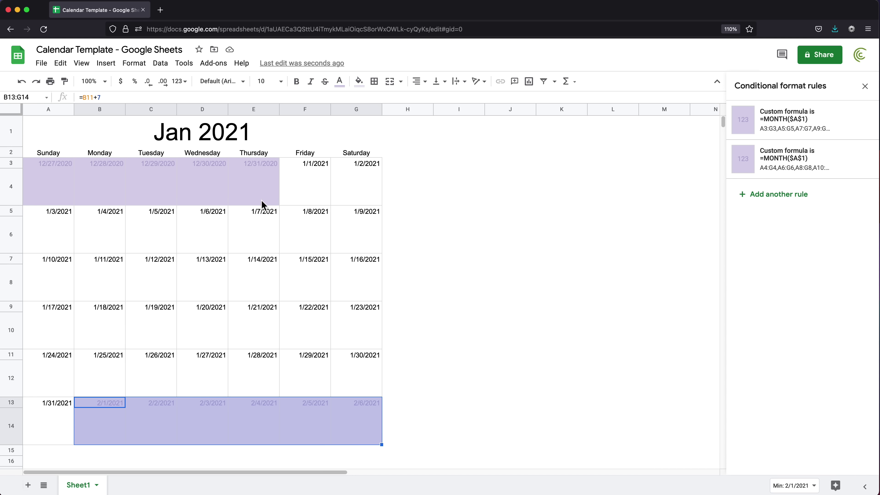
Step: Change the calendar title date in A1 to 3/1/2021
{"action": "double_click", "coordinate": [178, 138]}
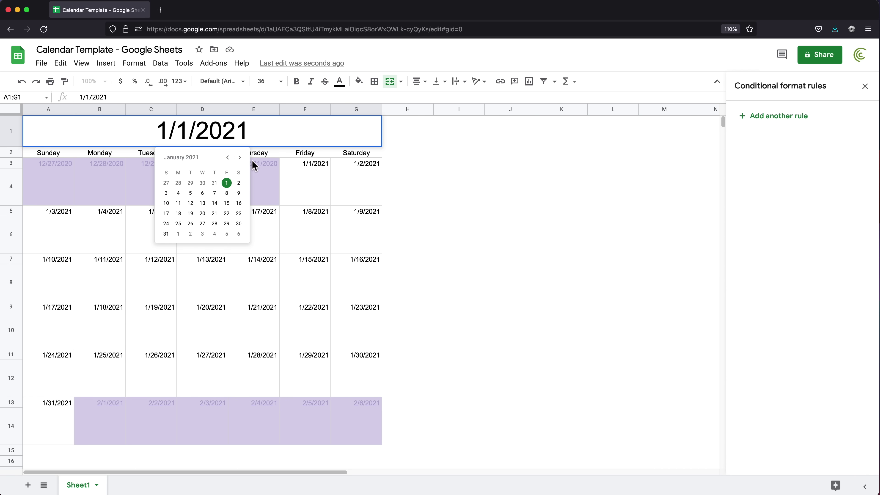
{"action": "left_click", "coordinate": [240, 157]}
{"action": "left_click", "coordinate": [240, 158]}
{"action": "left_click", "coordinate": [178, 182]}
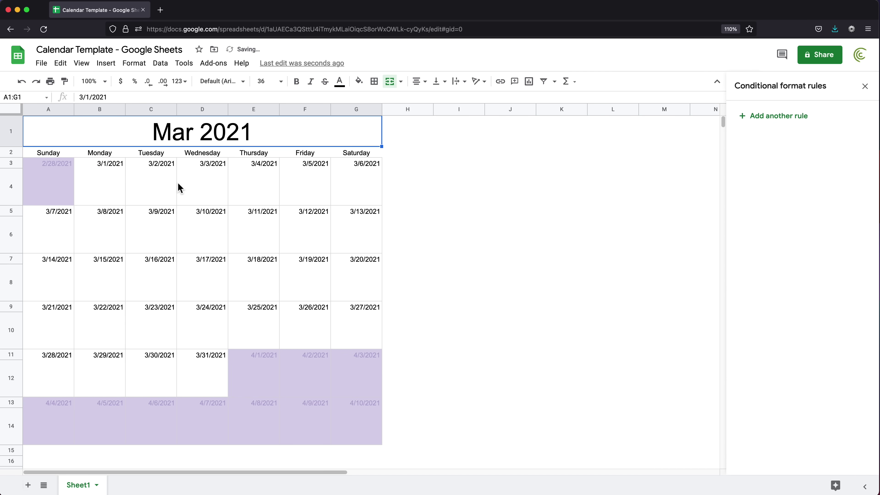
Step: Examine the March day cells and their date formulas, checking that only out-of-month days are shaded
{"action": "left_click", "coordinate": [112, 190]}
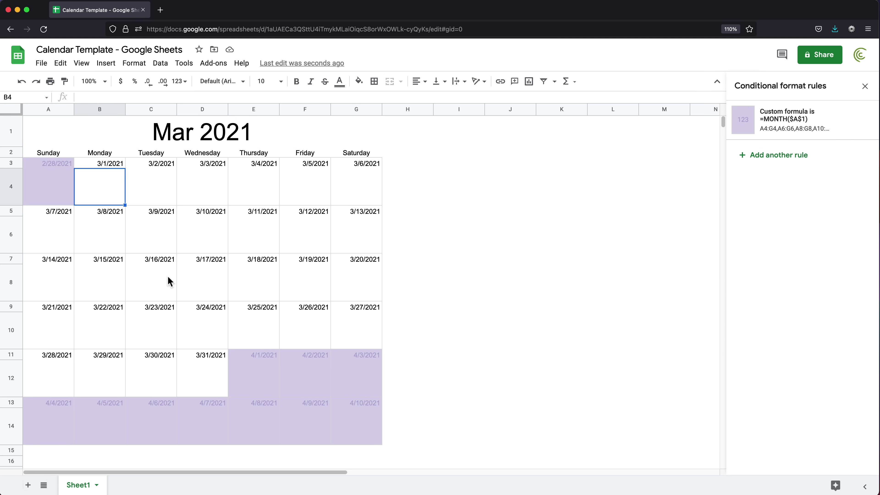
{"action": "left_click", "coordinate": [107, 165]}
{"action": "left_click", "coordinate": [218, 356]}
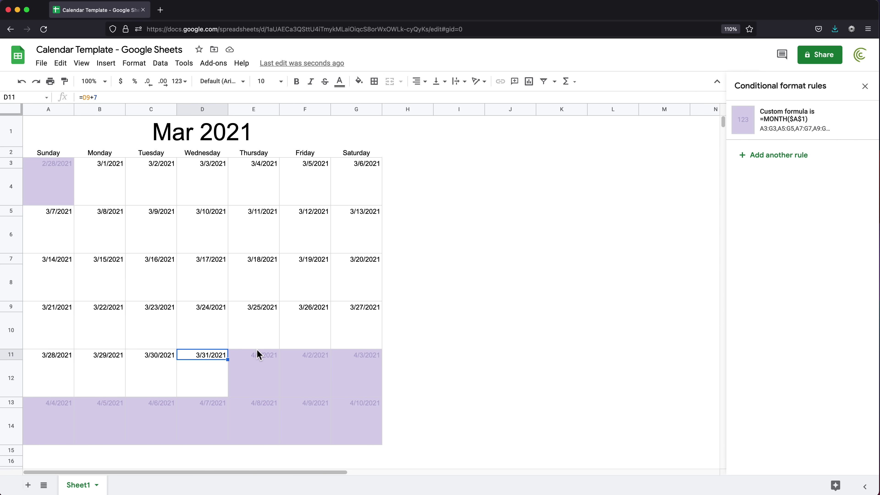
{"action": "left_click", "coordinate": [65, 195]}
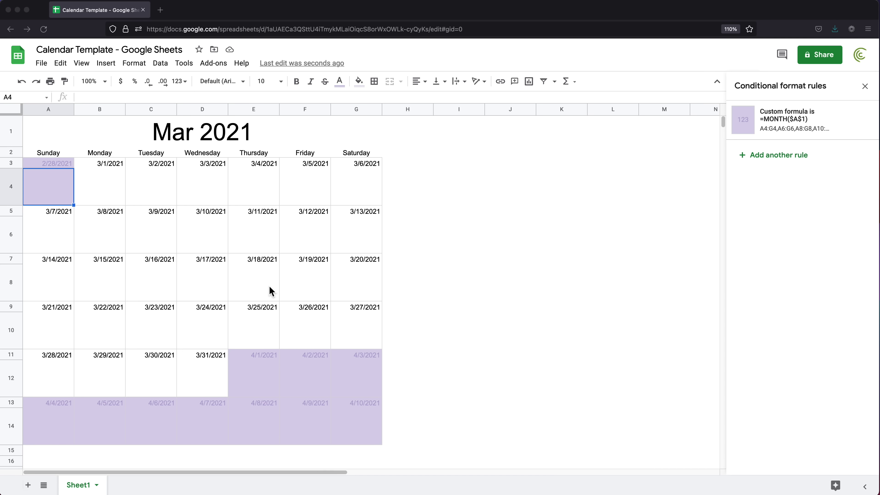
{"action": "left_click", "coordinate": [113, 165]}
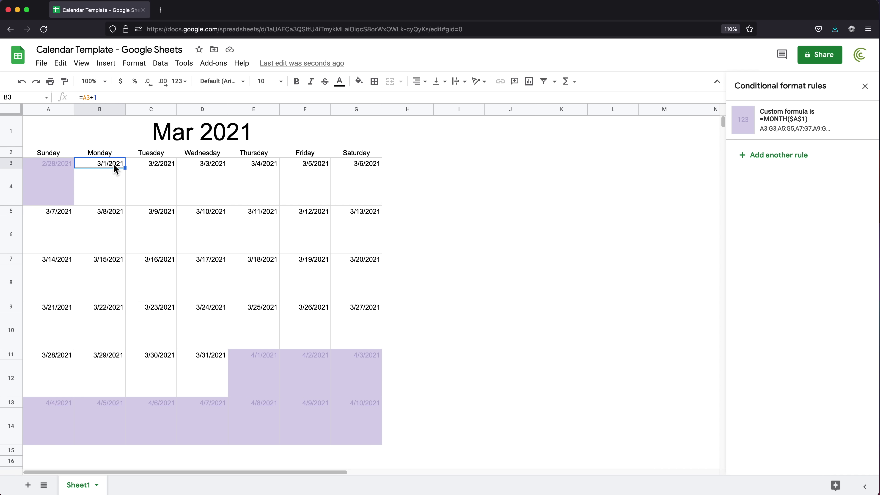
{"action": "left_click", "coordinate": [151, 169]}
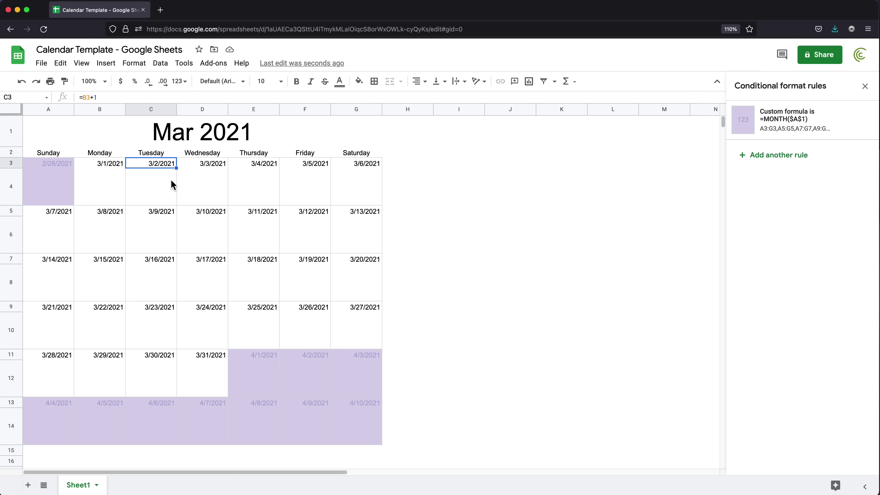
{"action": "left_click", "coordinate": [115, 165]}
{"action": "left_click", "coordinate": [162, 166]}
{"action": "left_click", "coordinate": [214, 167]}
{"action": "left_click", "coordinate": [267, 163]}
{"action": "left_click", "coordinate": [315, 163]}
{"action": "left_click", "coordinate": [247, 208]}
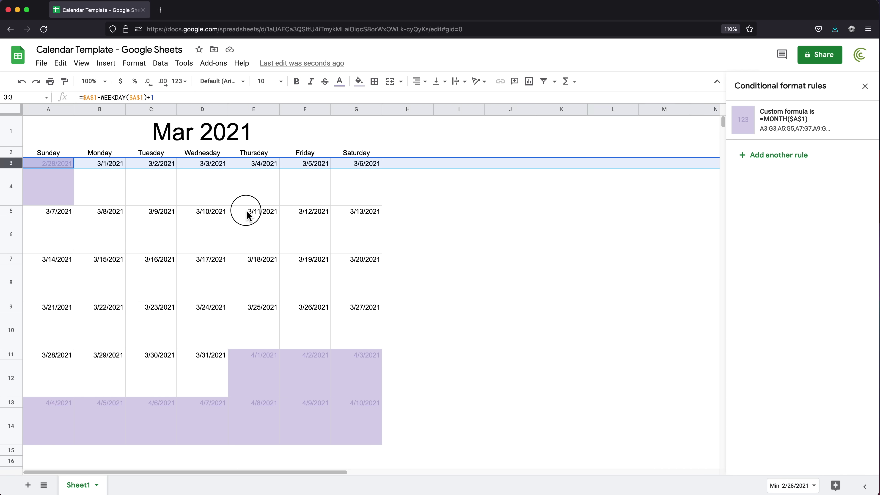
Step: Apply the custom number format d to date rows 3, 5, 7, 9, 11 and 13 so only day numbers show
{"action": "left_click", "coordinate": [12, 164]}
{"action": "left_click", "coordinate": [13, 211], "text": "super"}
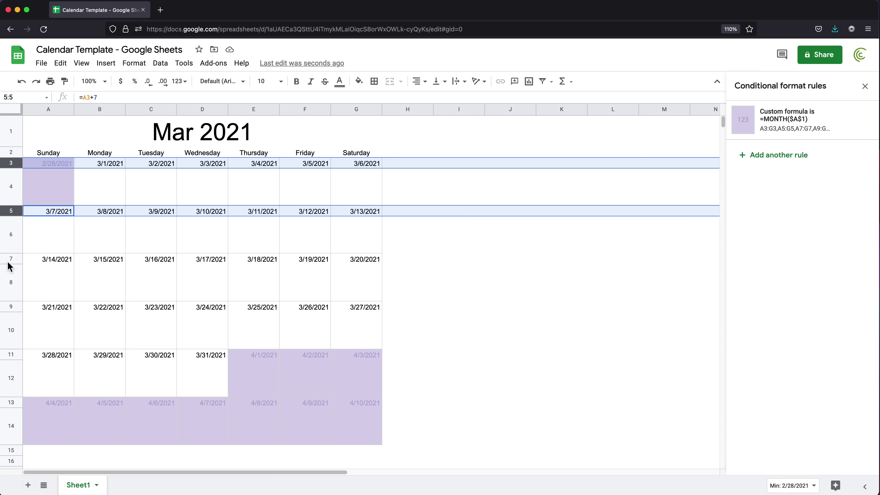
{"action": "left_click", "coordinate": [12, 258], "text": "super"}
{"action": "left_click", "coordinate": [16, 309], "text": "super"}
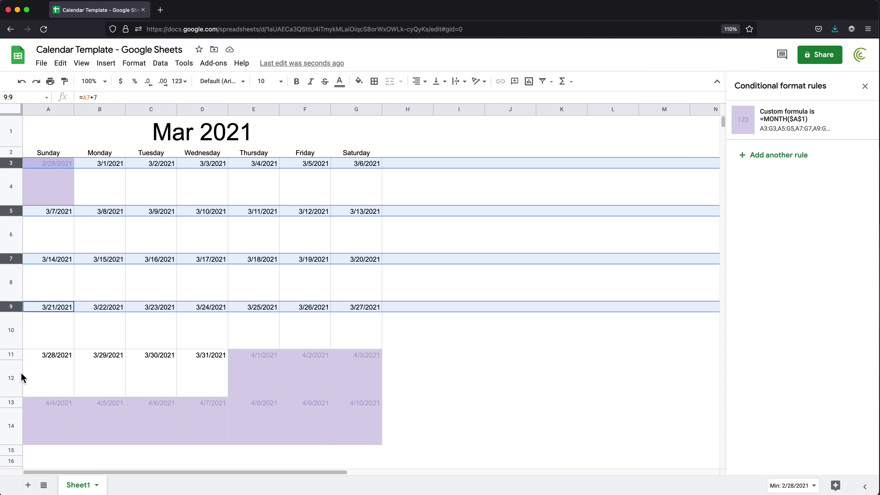
{"action": "left_click", "coordinate": [11, 355], "text": "super"}
{"action": "left_click", "coordinate": [12, 402], "text": "super"}
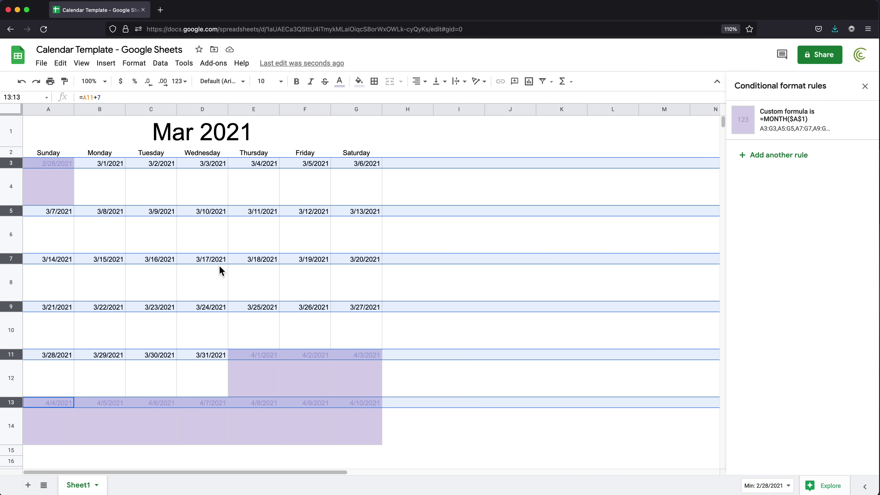
{"action": "left_click", "coordinate": [134, 63]}
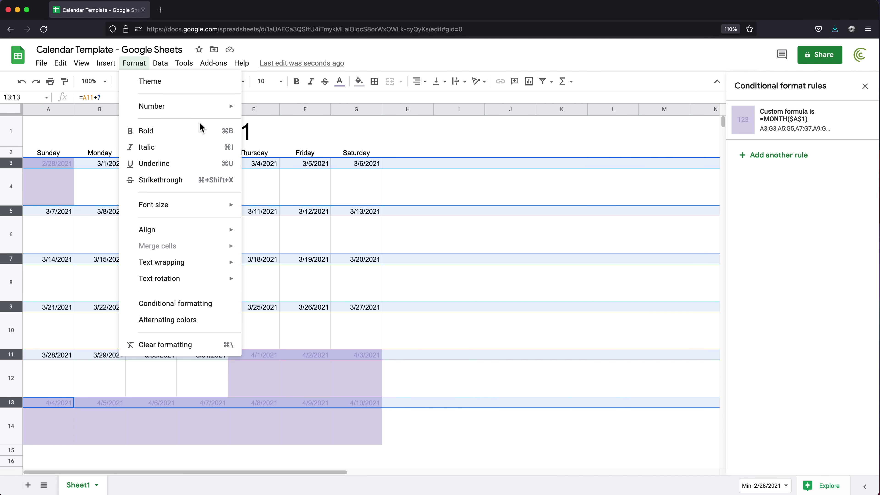
{"action": "mouse_move", "coordinate": [210, 108]}
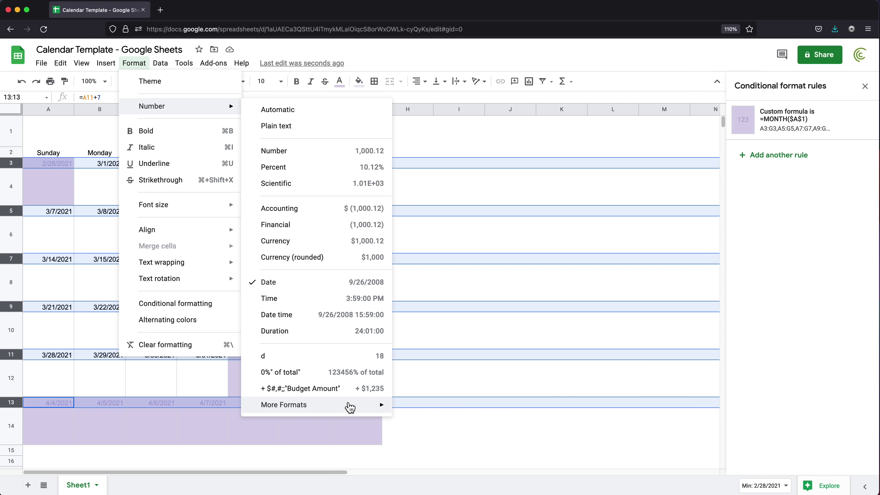
{"action": "mouse_move", "coordinate": [350, 408]}
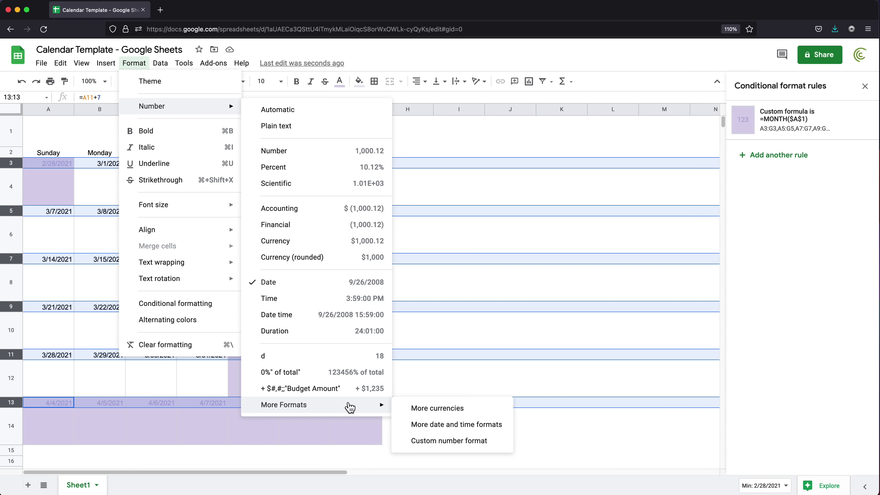
{"action": "left_click", "coordinate": [466, 447]}
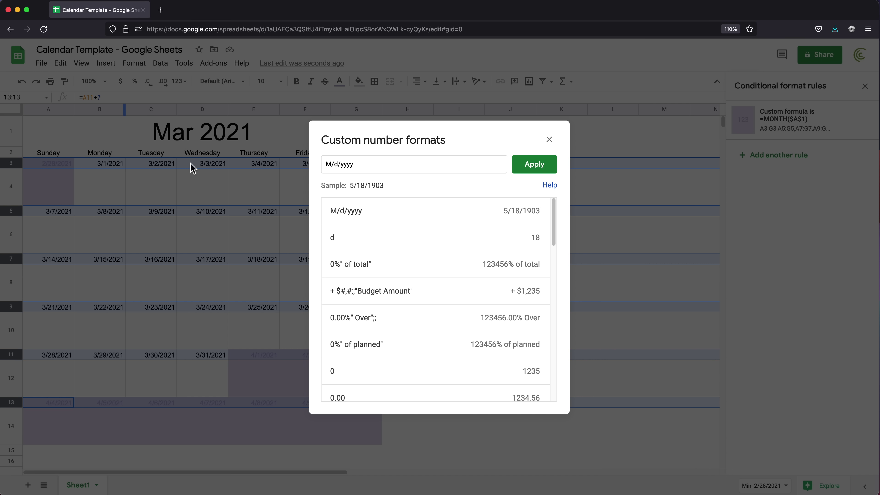
{"action": "left_click_drag", "start_coordinate": [378, 168], "coordinate": [285, 168]}
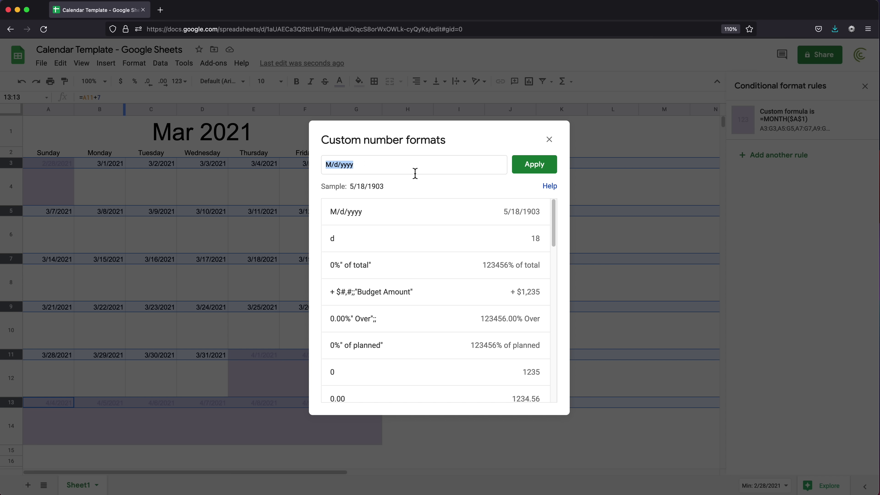
{"action": "key", "text": "BackSpace"}
{"action": "type", "text": "d"}
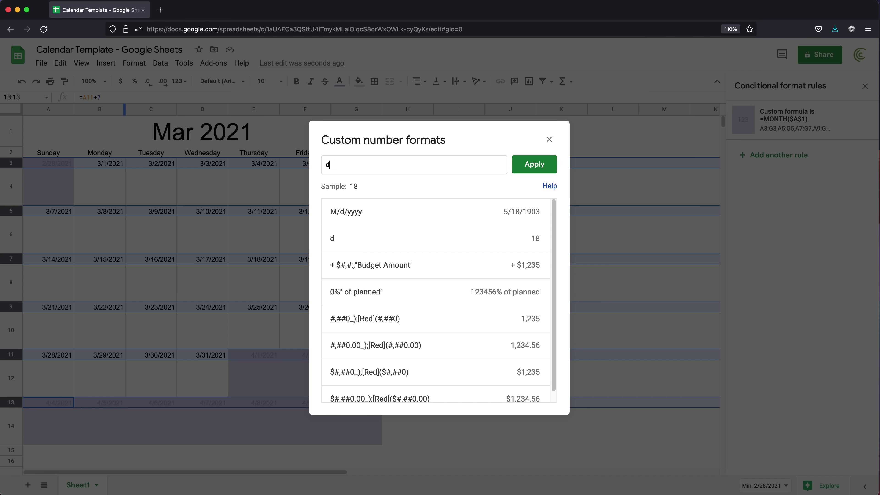
{"action": "left_click", "coordinate": [537, 168]}
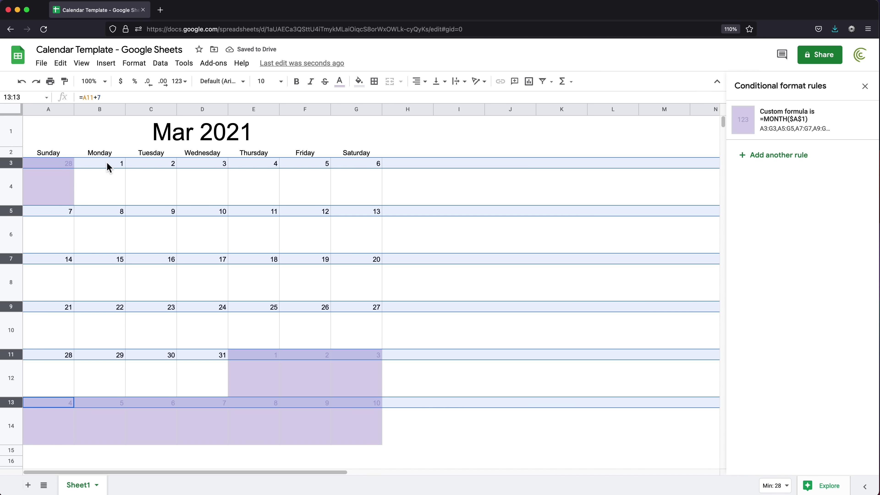
{"action": "left_click", "coordinate": [343, 230]}
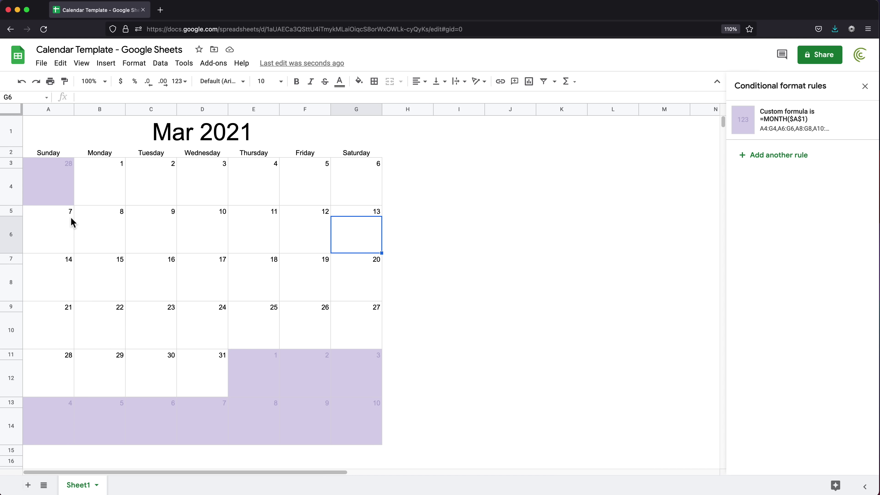
Step: Give the weekday header cells A2:G2 a very dark purple fill, white text and font size 11
{"action": "left_click_drag", "start_coordinate": [46, 157], "coordinate": [343, 158]}
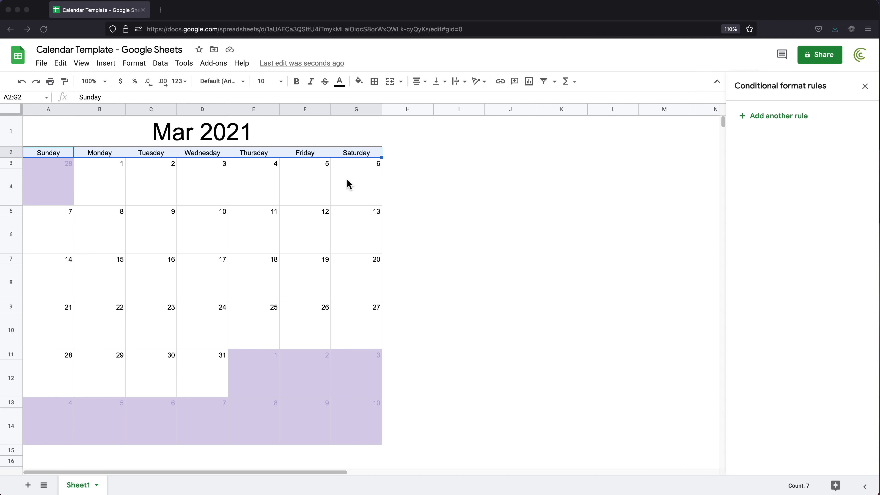
{"action": "left_click", "coordinate": [360, 83]}
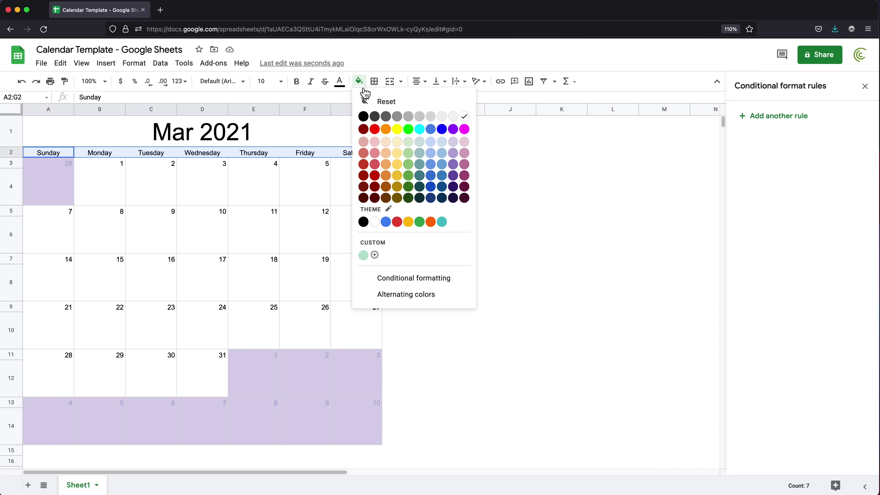
{"action": "left_click", "coordinate": [453, 187]}
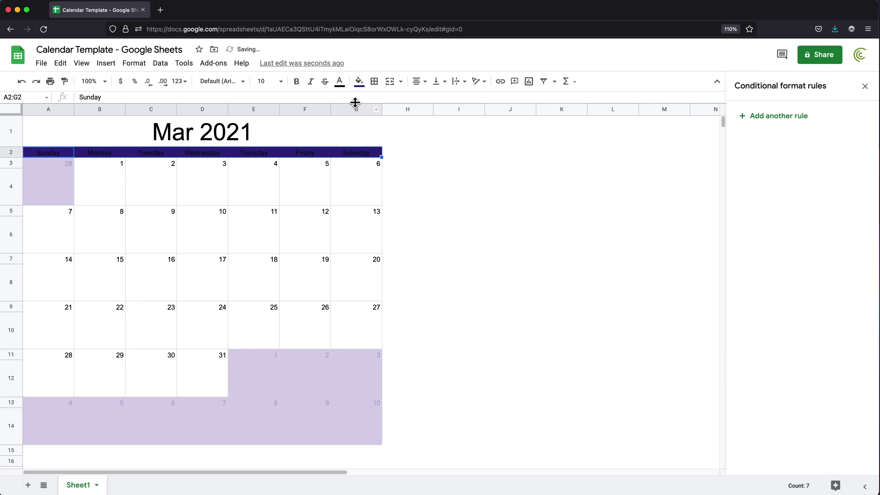
{"action": "left_click", "coordinate": [340, 82]}
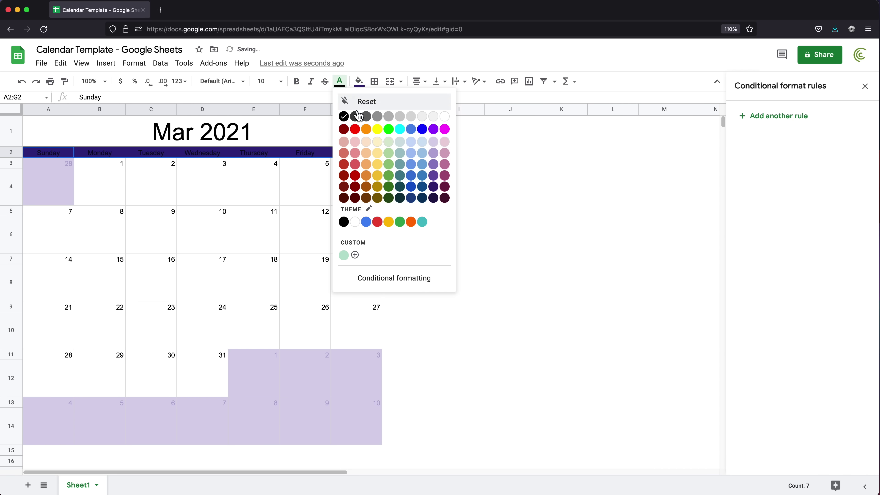
{"action": "left_click", "coordinate": [445, 116]}
{"action": "left_click", "coordinate": [281, 82]}
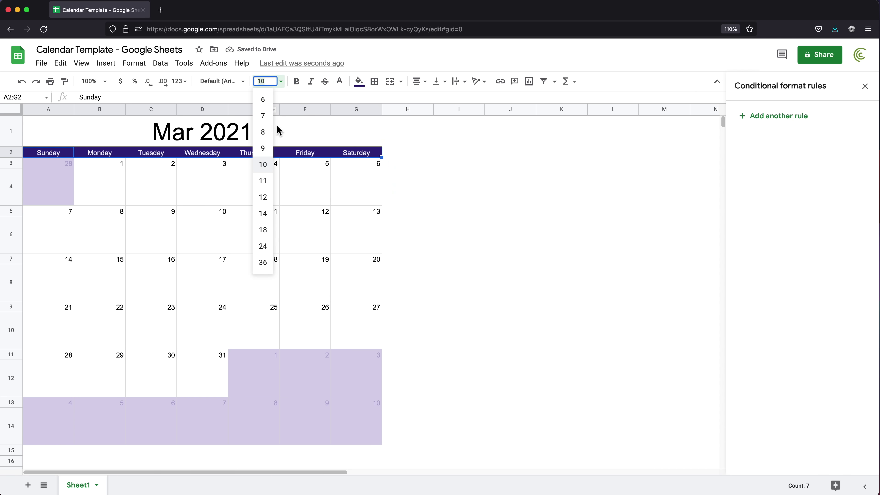
{"action": "left_click", "coordinate": [269, 189]}
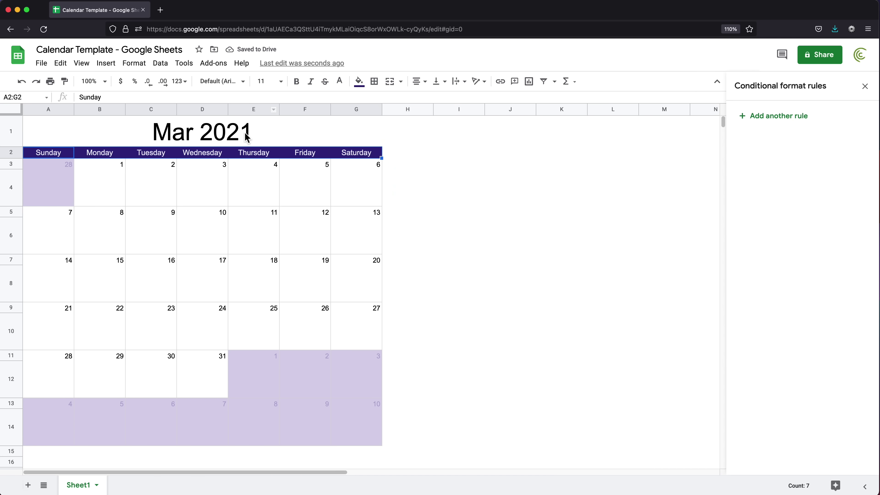
Step: Fill the month title A1:G1 with dark purple and color its text light purple
{"action": "left_click", "coordinate": [269, 136]}
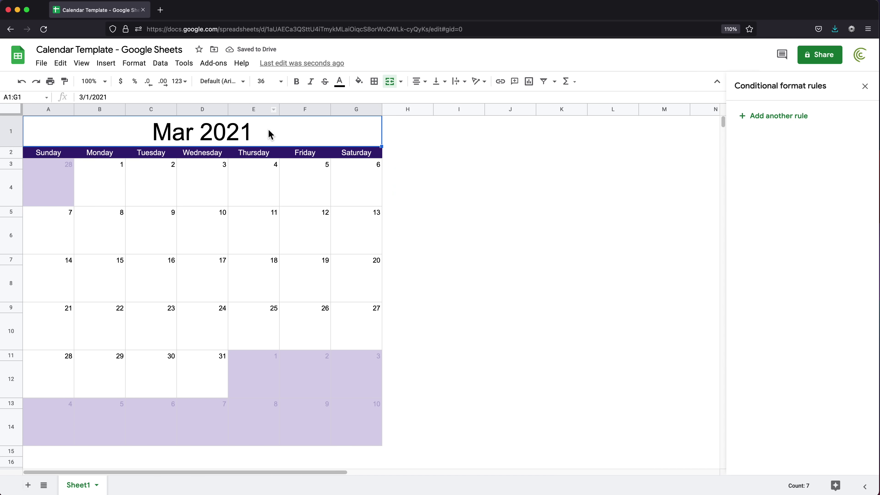
{"action": "left_click", "coordinate": [362, 83]}
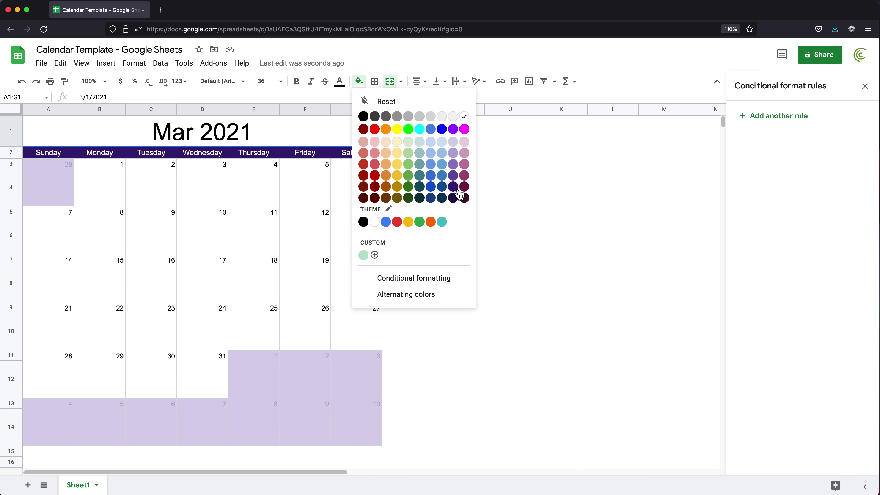
{"action": "left_click", "coordinate": [456, 180]}
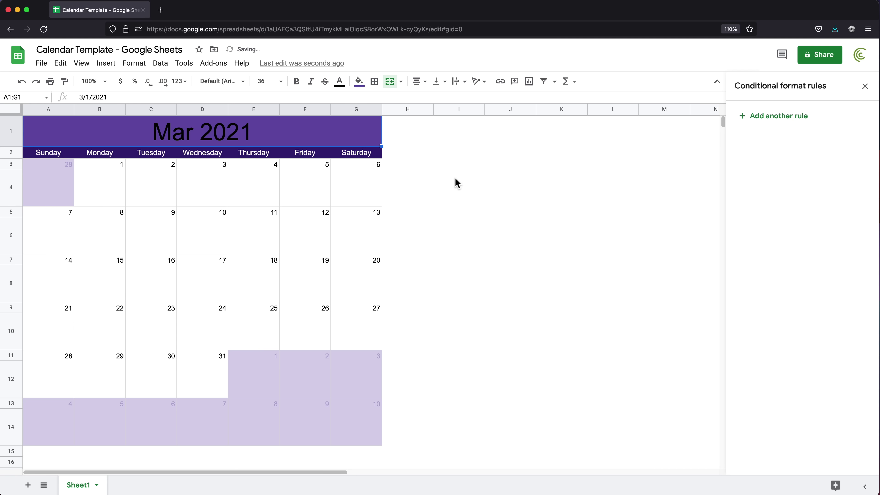
{"action": "left_click", "coordinate": [345, 87]}
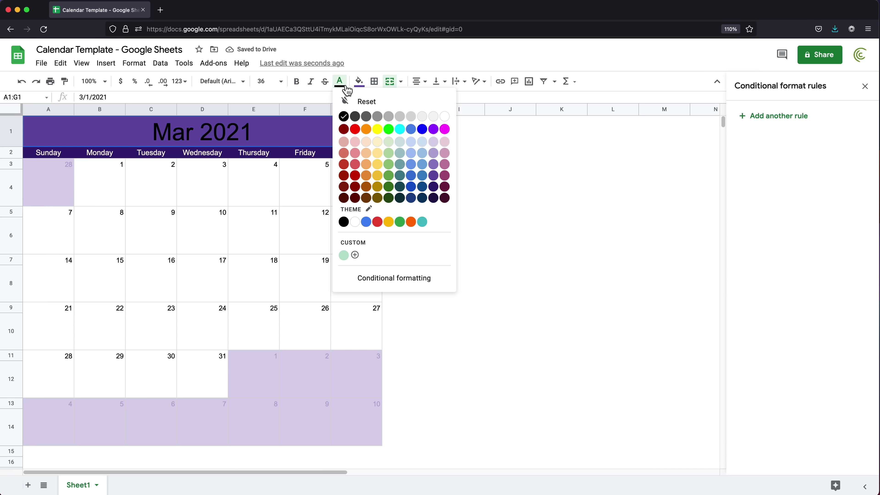
{"action": "left_click", "coordinate": [433, 144]}
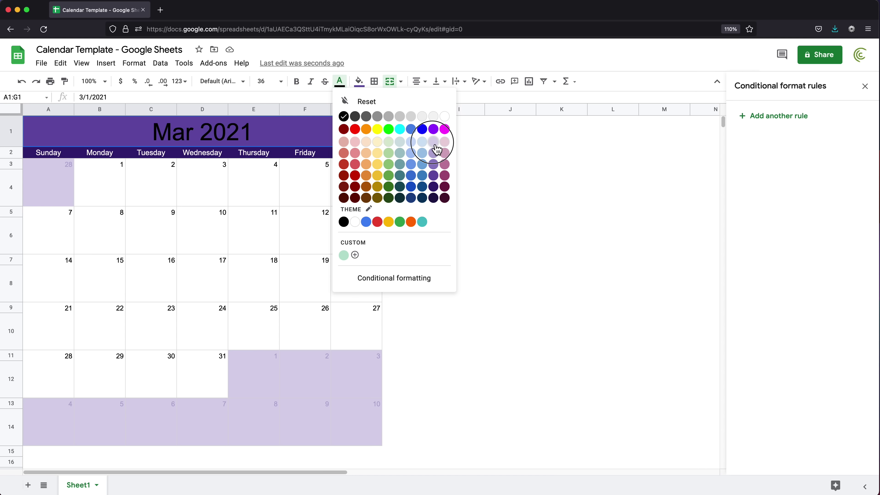
Step: Make weekday header row 2 slightly taller and align its text vertically to the middle
{"action": "left_click_drag", "start_coordinate": [12, 158], "coordinate": [13, 163]}
{"action": "left_click", "coordinate": [13, 154]}
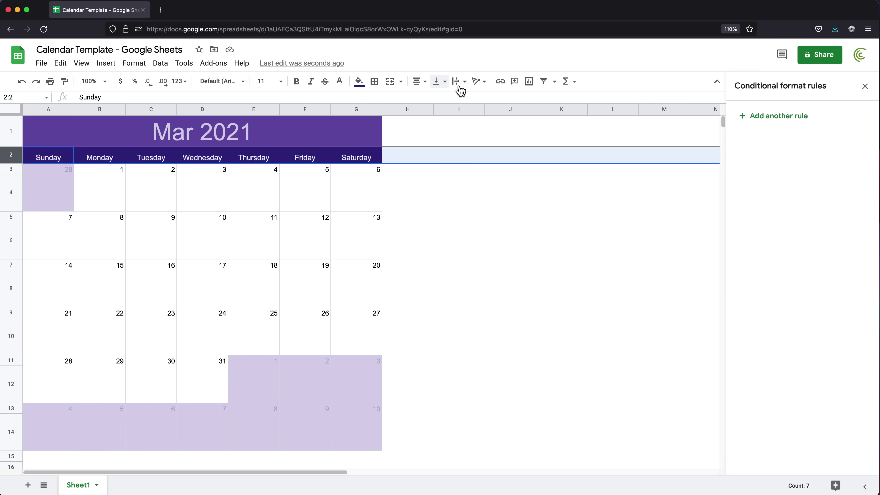
{"action": "left_click", "coordinate": [453, 91]}
{"action": "left_click", "coordinate": [450, 99]}
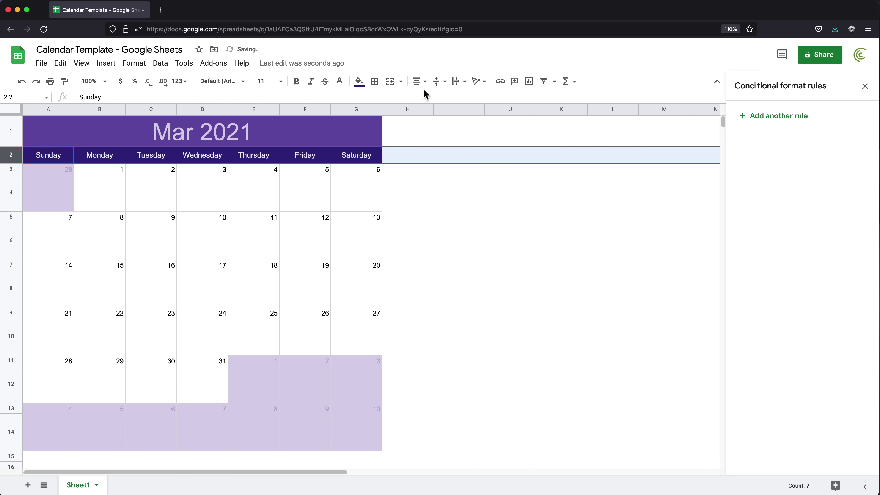
{"action": "left_click", "coordinate": [408, 194]}
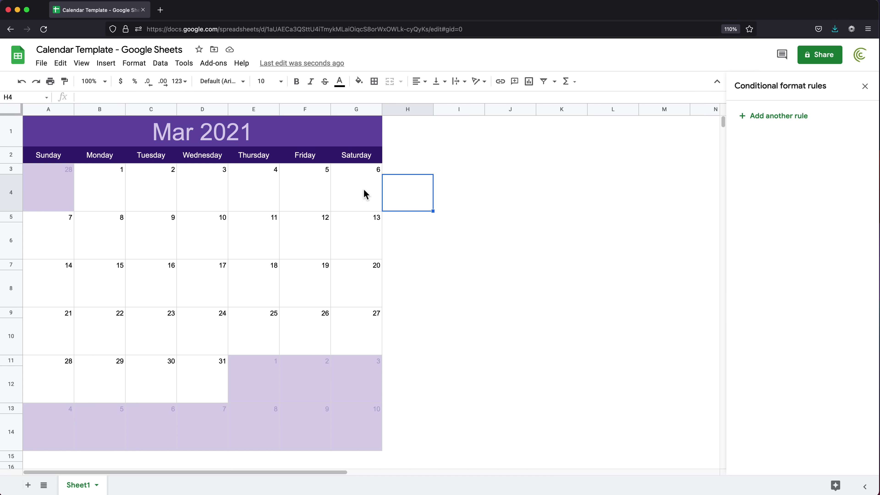
Step: Apply light gray borders to all the weekday header cells A2:G2
{"action": "left_click_drag", "start_coordinate": [49, 156], "coordinate": [355, 157]}
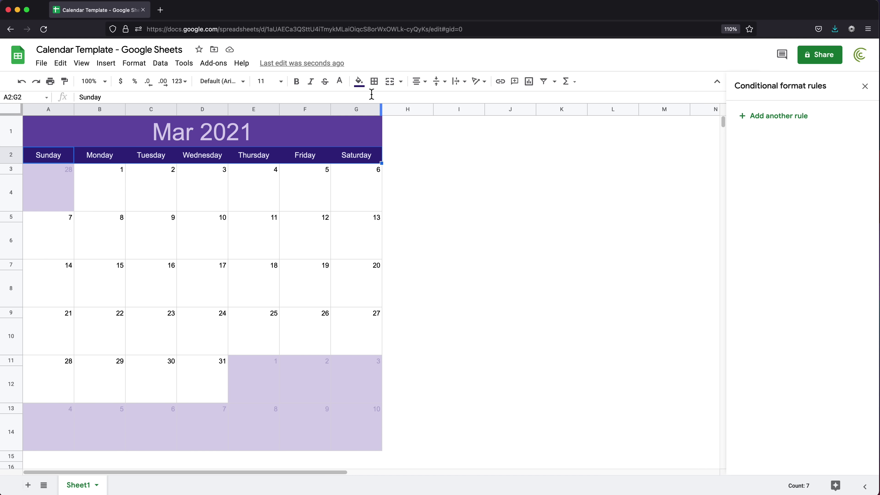
{"action": "left_click", "coordinate": [376, 86]}
{"action": "left_click", "coordinate": [453, 102]}
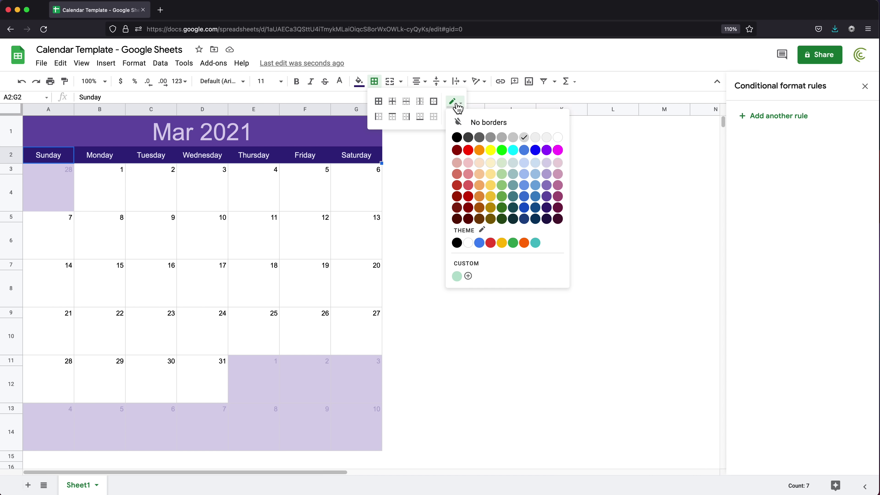
{"action": "left_click", "coordinate": [527, 142]}
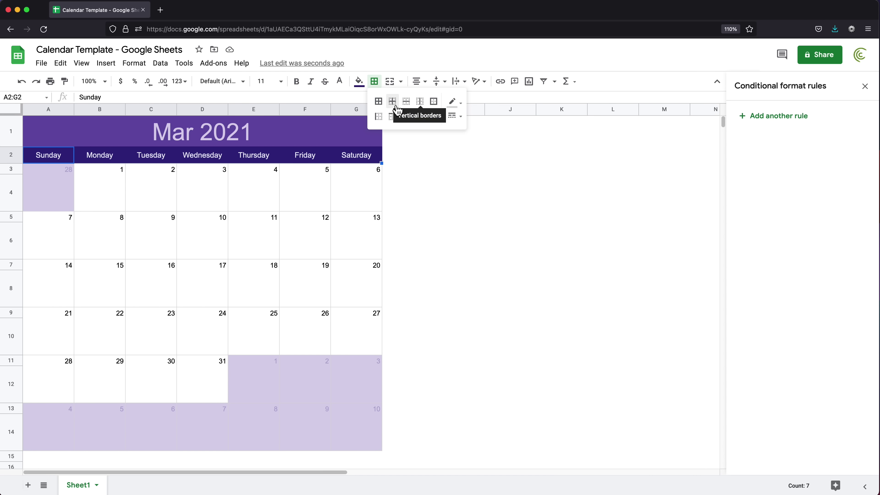
{"action": "left_click", "coordinate": [383, 108]}
{"action": "left_click", "coordinate": [275, 196]}
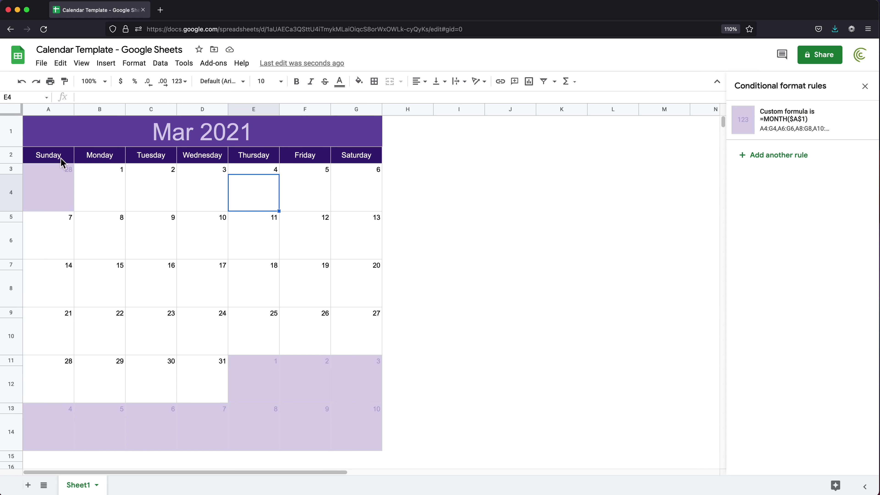
Step: Recolor all borders of the weekday header cells A2:G2 to a medium purple
{"action": "left_click_drag", "start_coordinate": [62, 162], "coordinate": [343, 161]}
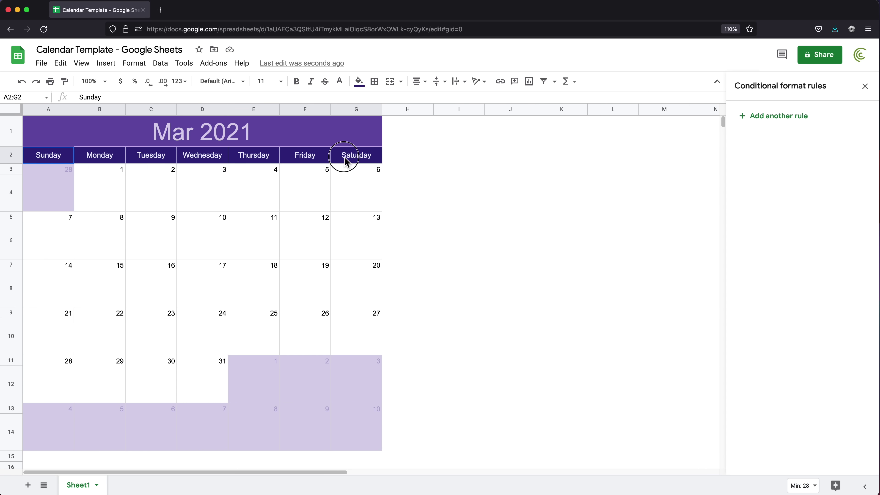
{"action": "left_click", "coordinate": [359, 82]}
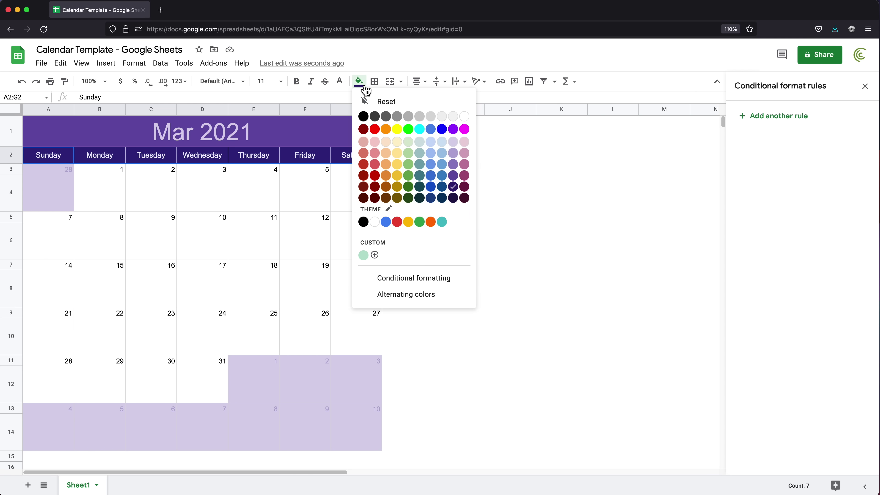
{"action": "left_click", "coordinate": [374, 82]}
{"action": "left_click", "coordinate": [454, 101]}
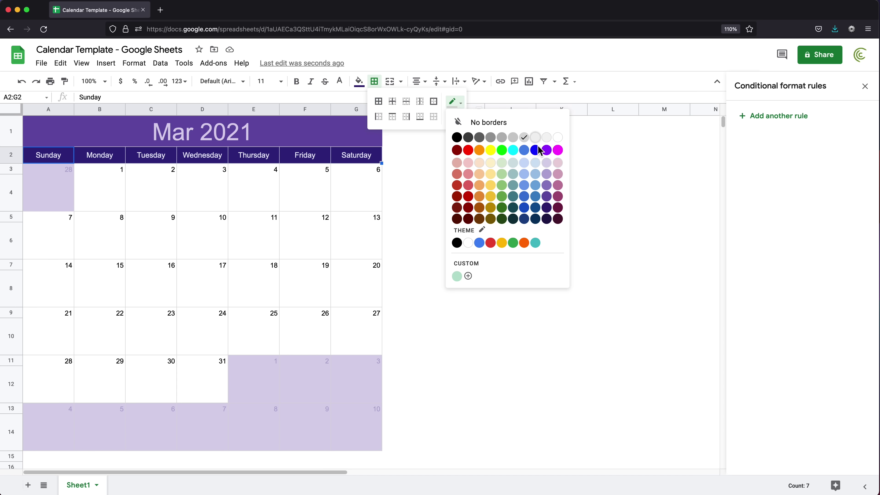
{"action": "left_click", "coordinate": [548, 189]}
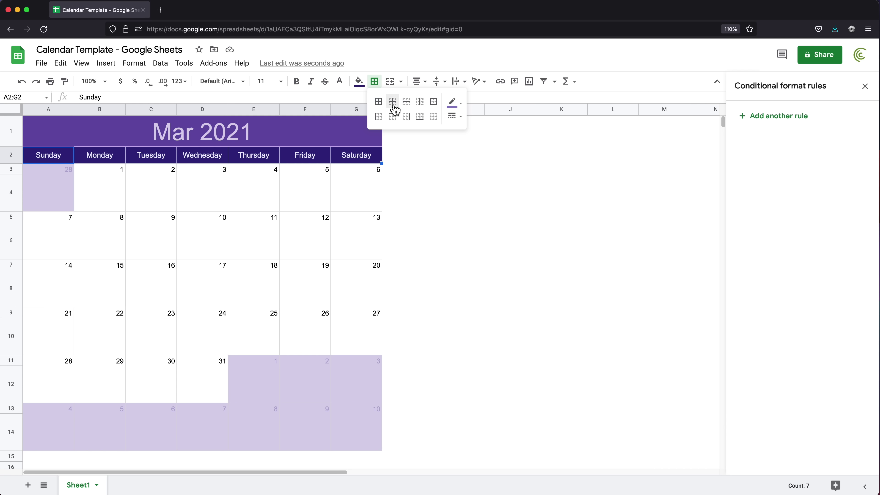
{"action": "left_click", "coordinate": [385, 109]}
{"action": "left_click", "coordinate": [458, 192]}
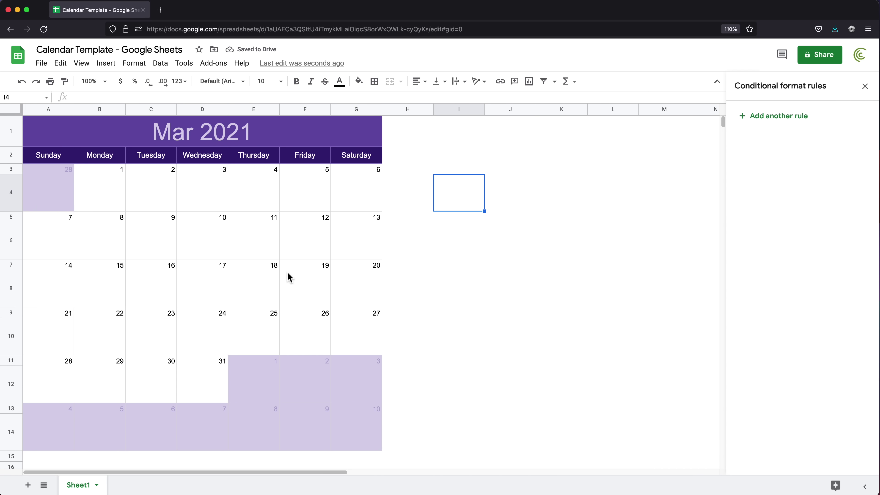
Step: Set the font of the entire sheet to Nunito
{"action": "left_click", "coordinate": [7, 113]}
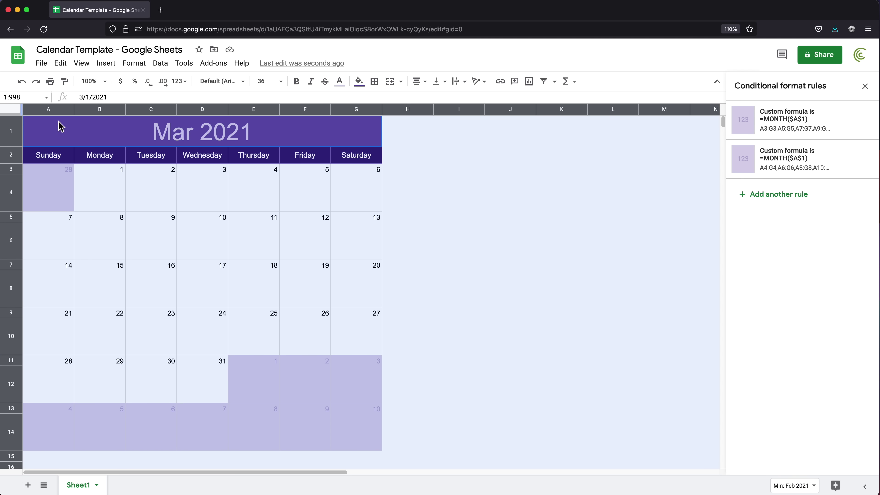
{"action": "left_click", "coordinate": [244, 83]}
{"action": "scroll", "coordinate": [247, 295], "scroll_direction": "down", "scroll_amount": 2}
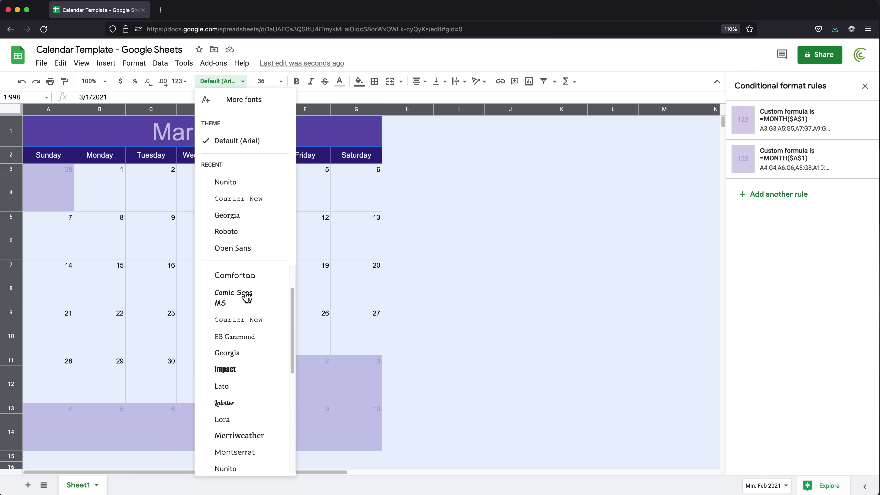
{"action": "scroll", "coordinate": [247, 296], "scroll_direction": "down", "scroll_amount": 2}
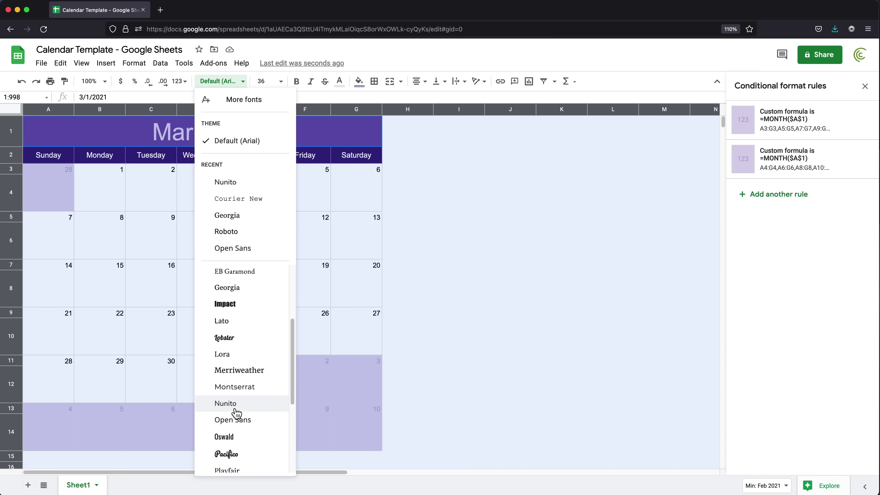
{"action": "left_click", "coordinate": [226, 403]}
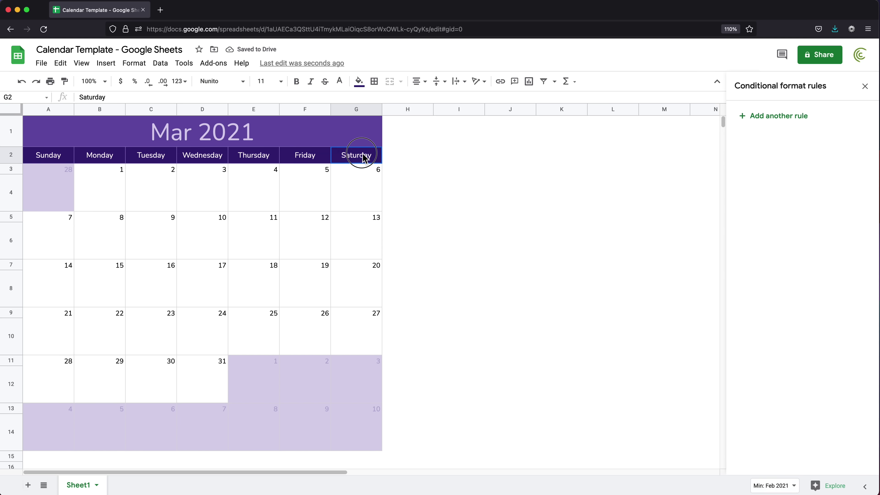
Step: Bold the weekday headers A2:G2 and the month title, and apply purple borders to the title A1:G1
{"action": "left_click_drag", "start_coordinate": [359, 153], "coordinate": [61, 160]}
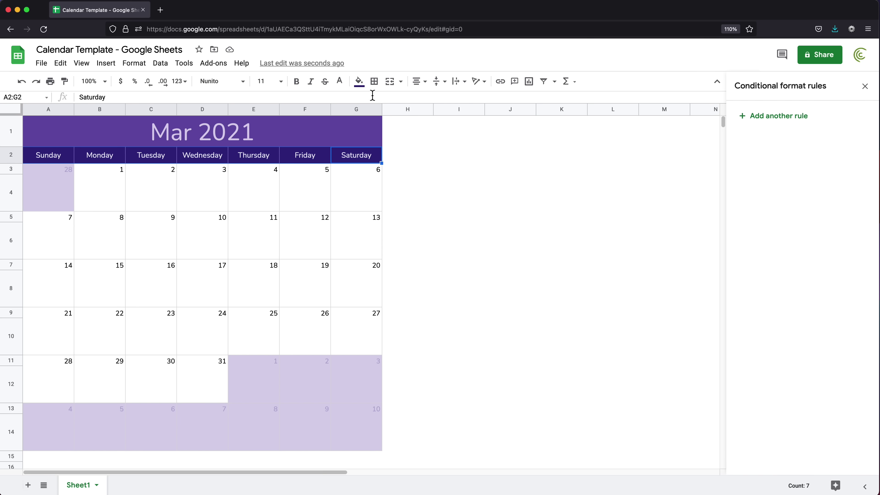
{"action": "left_click", "coordinate": [296, 81]}
{"action": "left_click", "coordinate": [242, 140]}
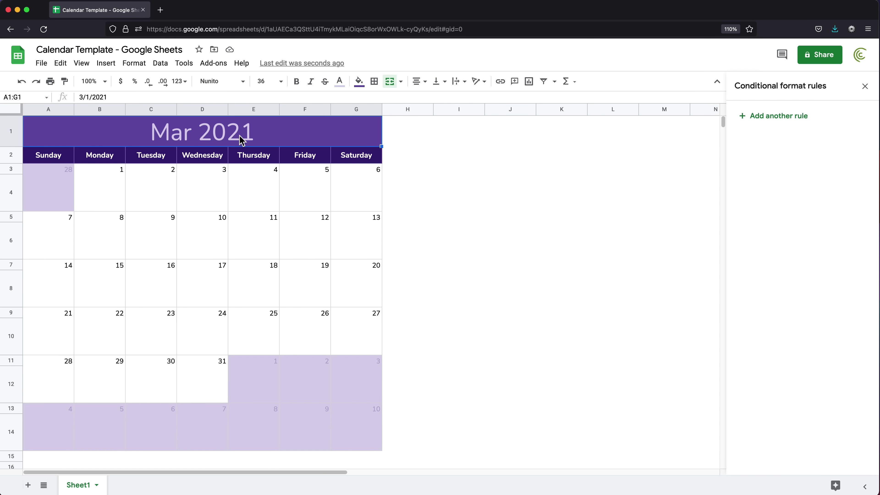
{"action": "left_click", "coordinate": [296, 82]}
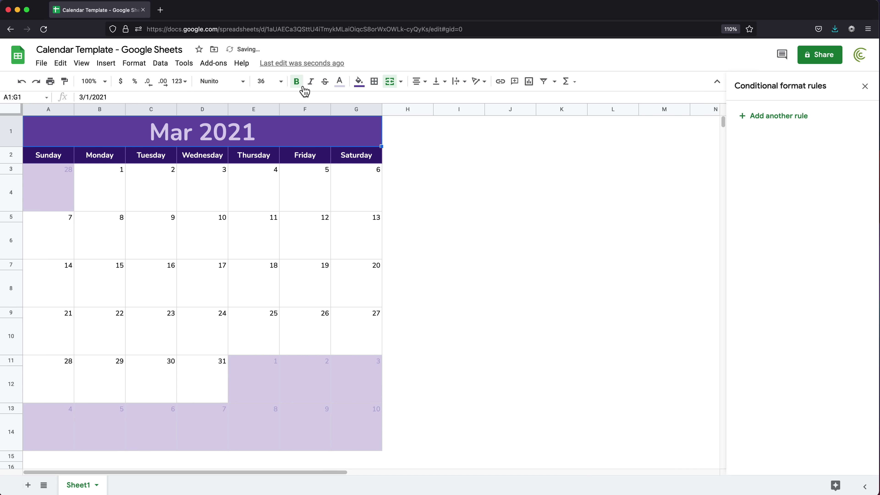
{"action": "left_click", "coordinate": [374, 81]}
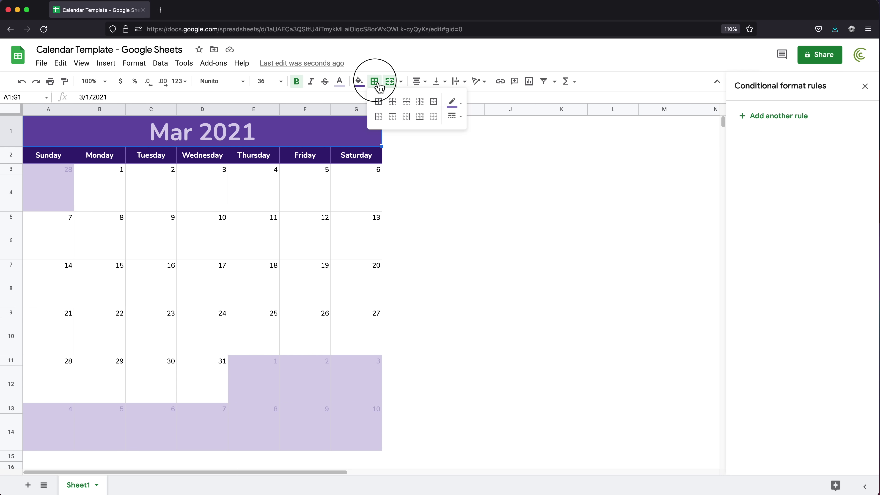
{"action": "left_click", "coordinate": [385, 104]}
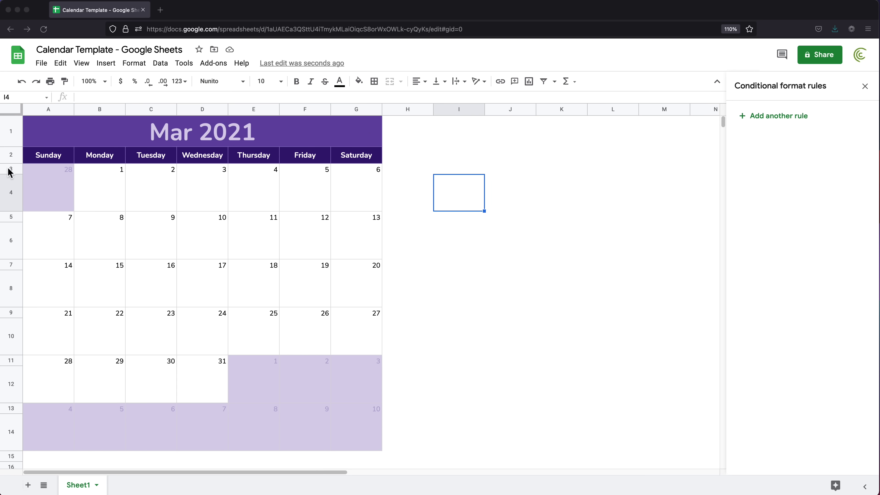
Step: Set the font size of the date rows 3, 5, 7, 9, 11 and 13 to 11
{"action": "left_click", "coordinate": [10, 169]}
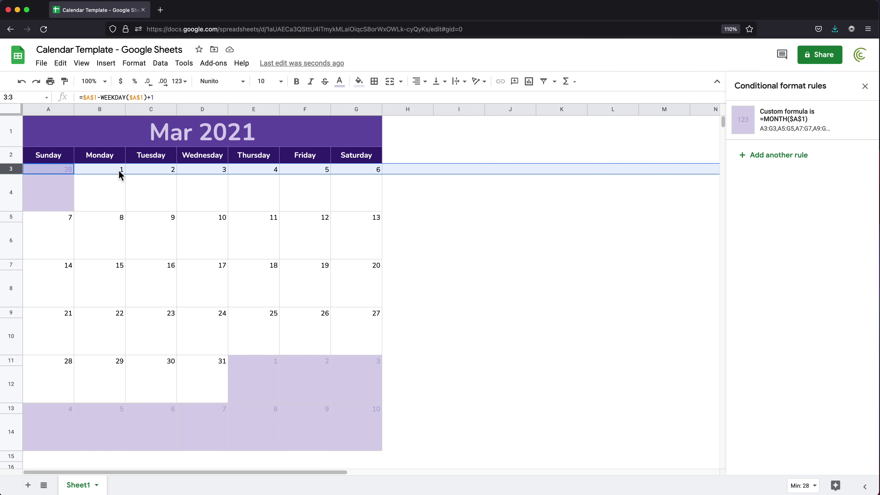
{"action": "left_click", "coordinate": [11, 216], "text": "super"}
{"action": "left_click", "coordinate": [11, 264], "text": "super"}
{"action": "left_click", "coordinate": [9, 316], "text": "super"}
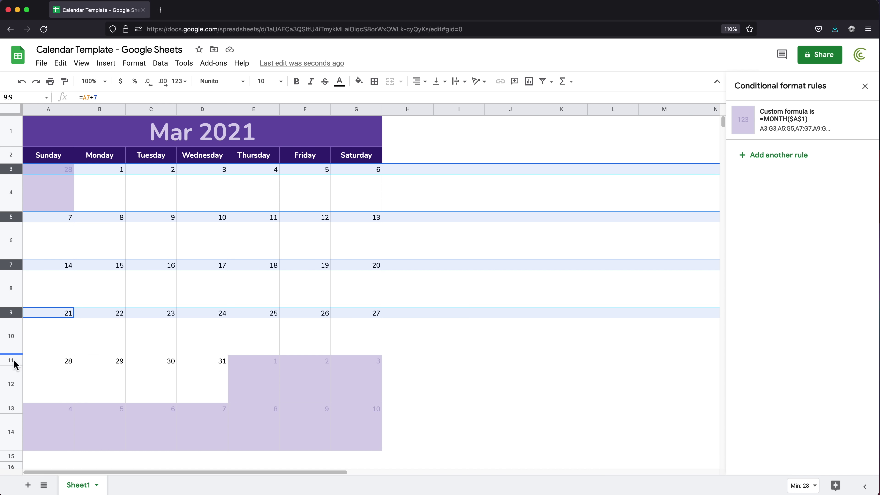
{"action": "left_click", "coordinate": [13, 362], "text": "super"}
{"action": "left_click", "coordinate": [16, 407], "text": "super"}
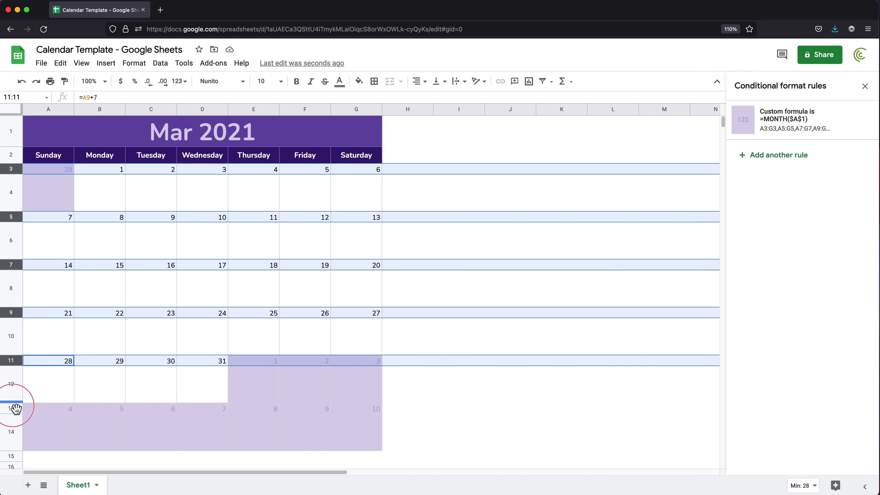
{"action": "left_click", "coordinate": [281, 81]}
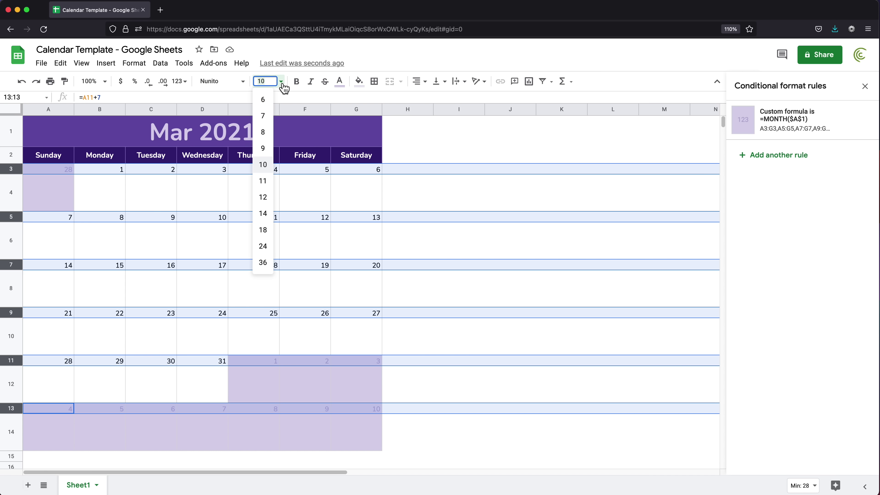
{"action": "left_click", "coordinate": [270, 184]}
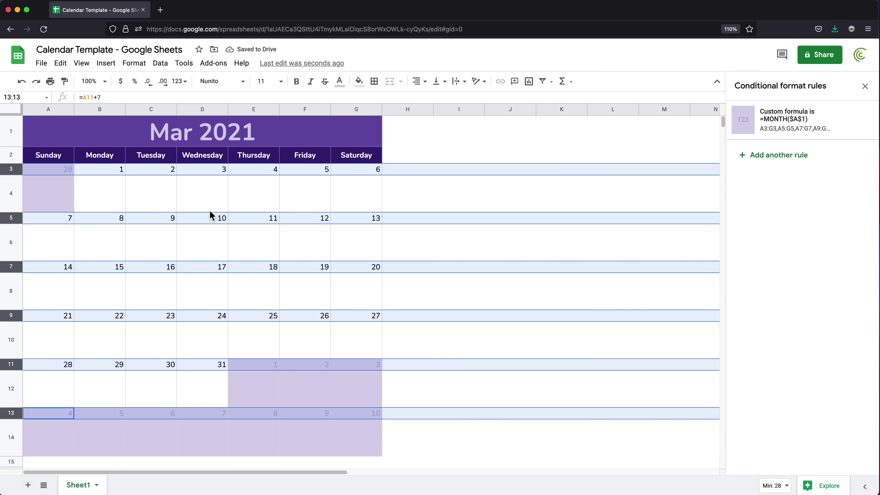
Step: Change the fill of the date rows' out-of-month conditional formatting rule (A3:G3, A5:G5 and so on) to the next darker purple
{"action": "left_click", "coordinate": [65, 196]}
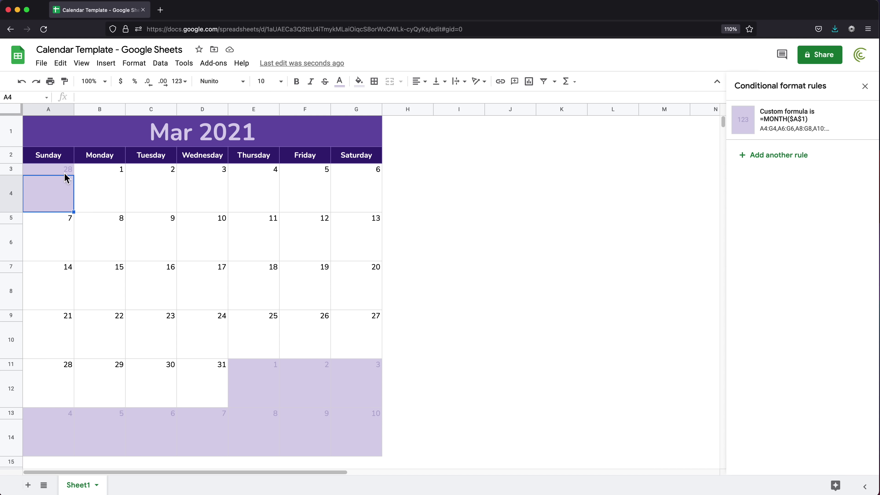
{"action": "left_click", "coordinate": [52, 169]}
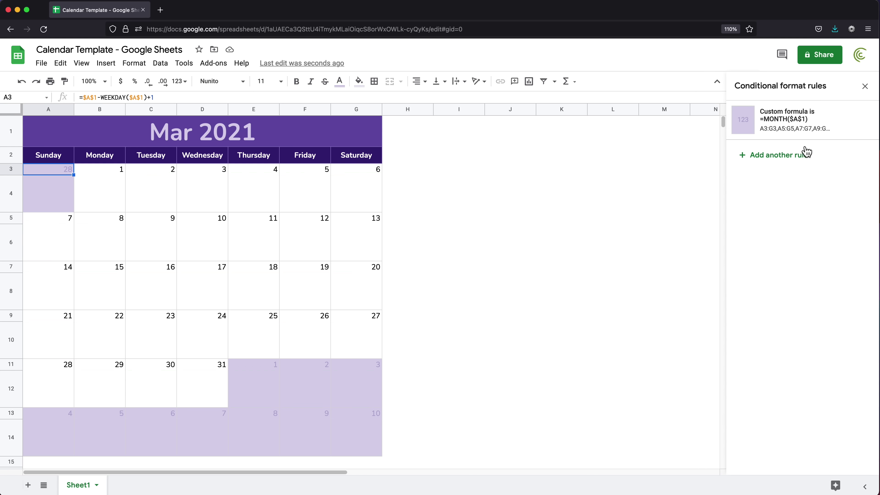
{"action": "left_click", "coordinate": [865, 86]}
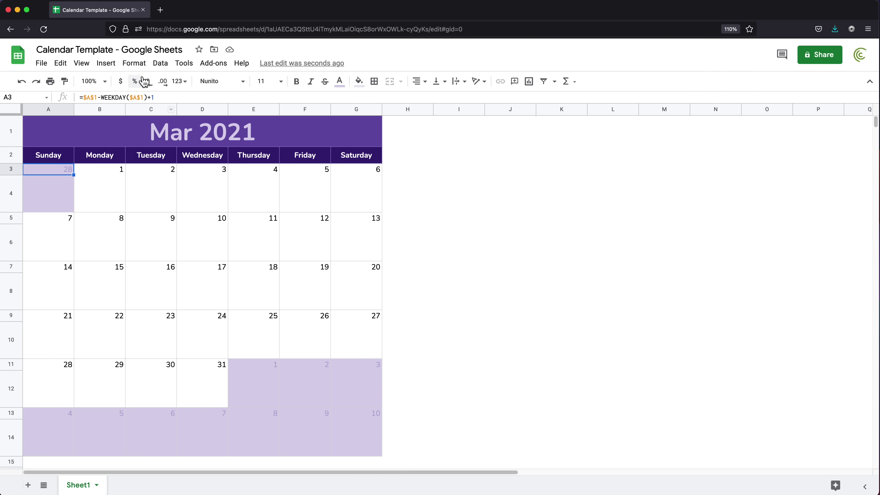
{"action": "left_click", "coordinate": [134, 63]}
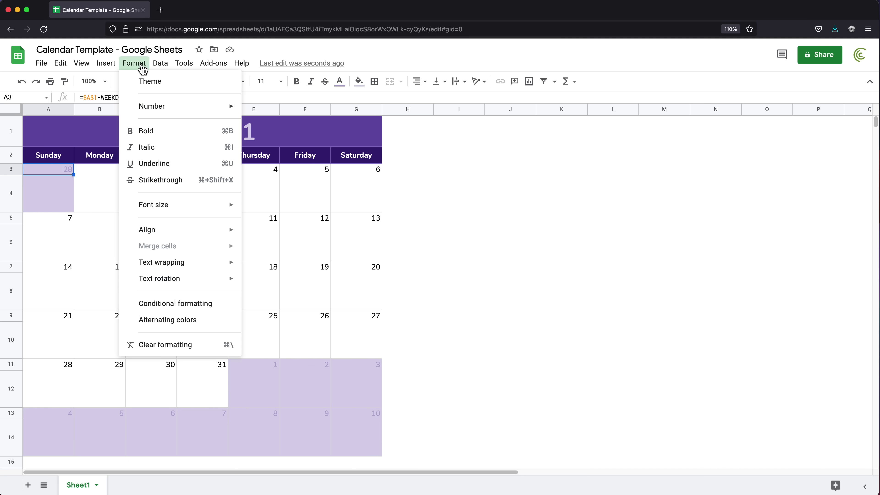
{"action": "left_click", "coordinate": [176, 303]}
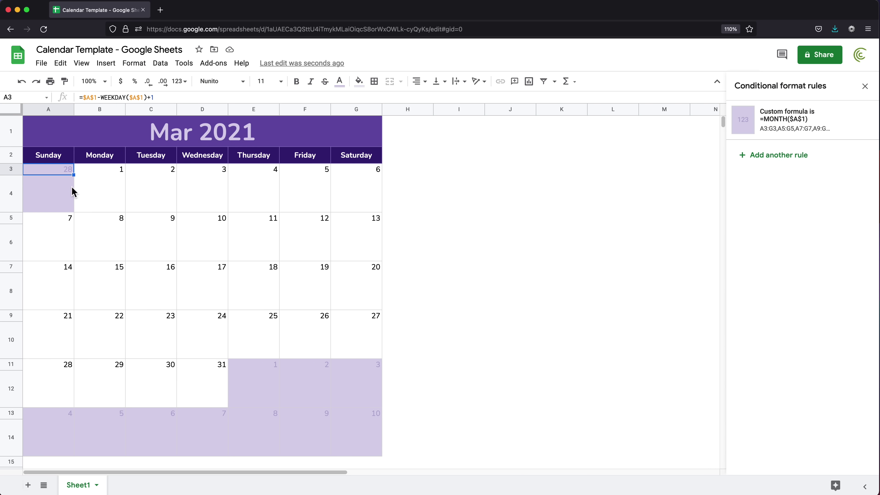
{"action": "left_click", "coordinate": [795, 131]}
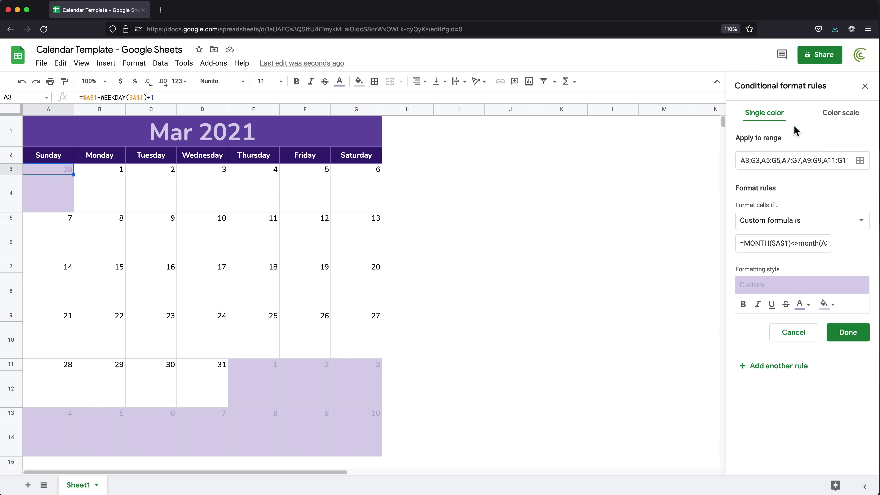
{"action": "left_click", "coordinate": [831, 309]}
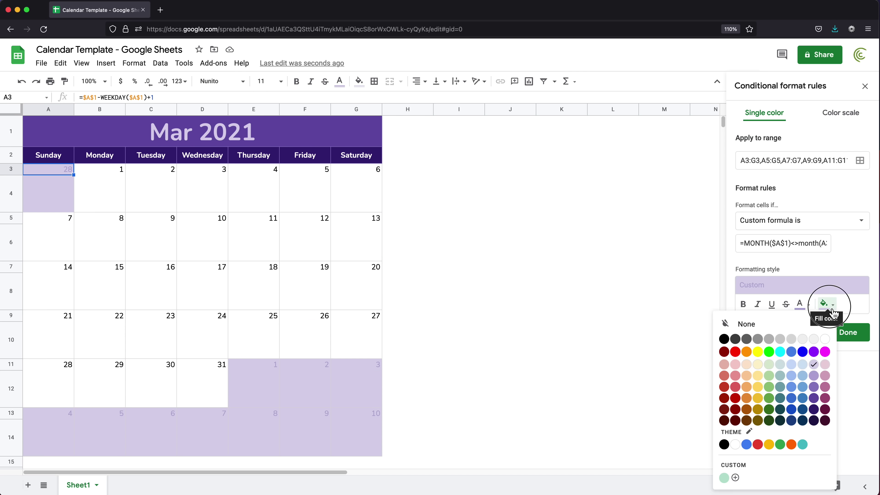
{"action": "left_click", "coordinate": [815, 377]}
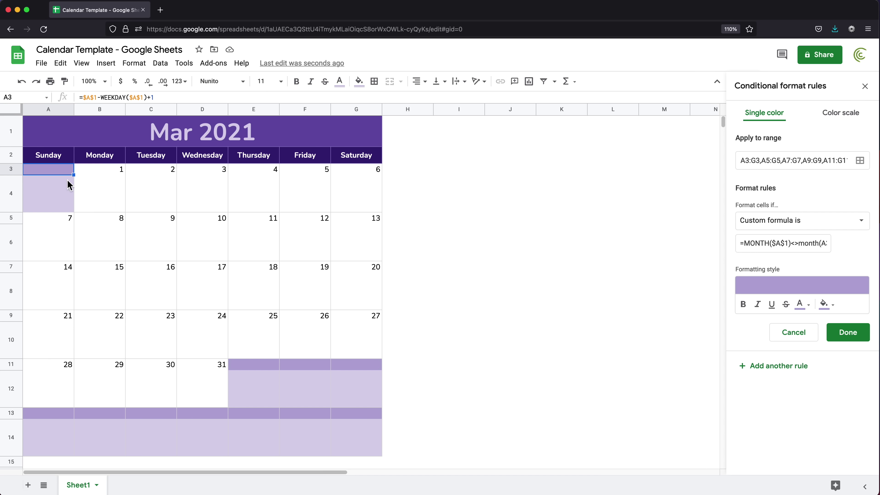
{"action": "left_click", "coordinate": [854, 343]}
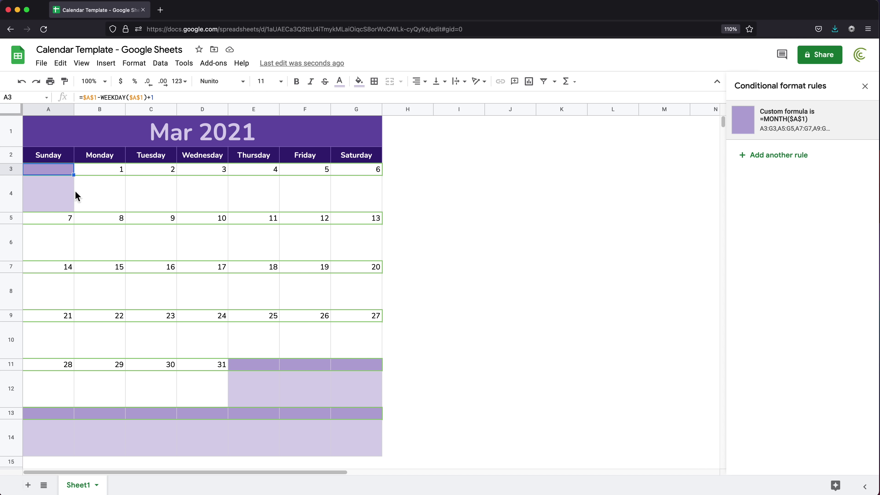
Step: Give the out-of-month conditional formatting rule for the blank rows (A4:G4, A6:G6 and so on) the same darker purple fill
{"action": "left_click", "coordinate": [51, 196]}
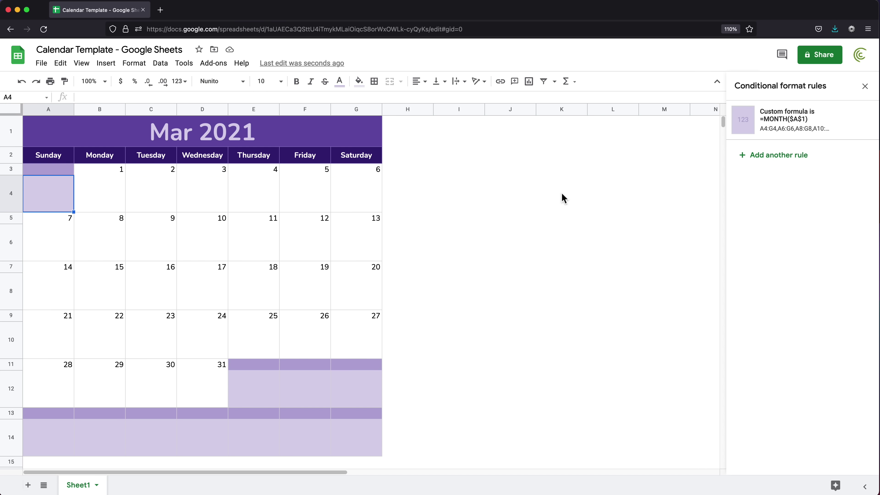
{"action": "left_click", "coordinate": [796, 128]}
{"action": "left_click", "coordinate": [831, 309]}
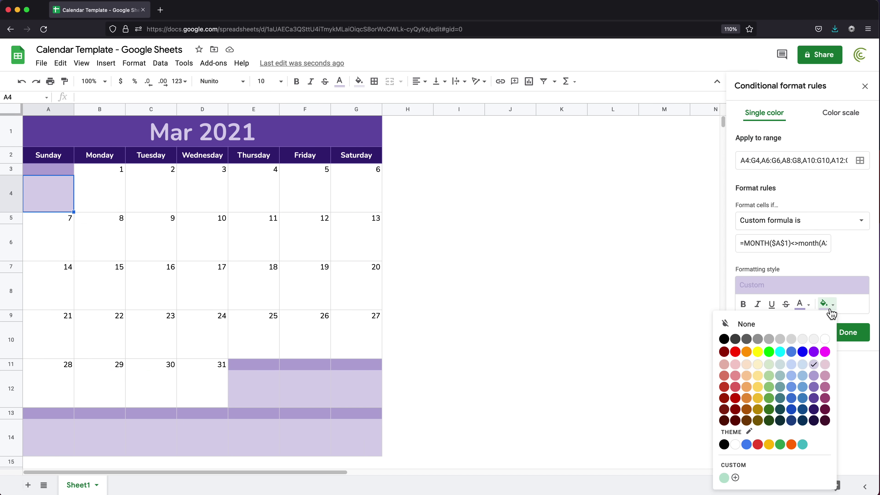
{"action": "left_click", "coordinate": [818, 379]}
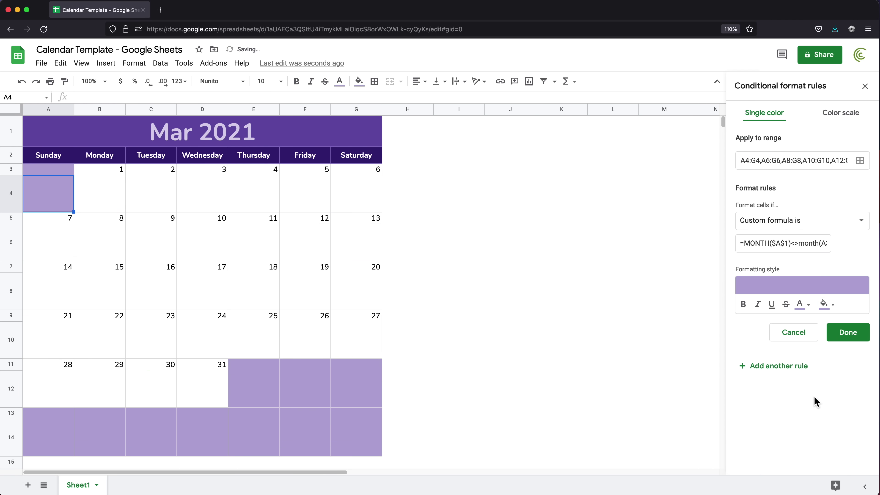
{"action": "left_click", "coordinate": [857, 333]}
{"action": "left_click", "coordinate": [477, 221]}
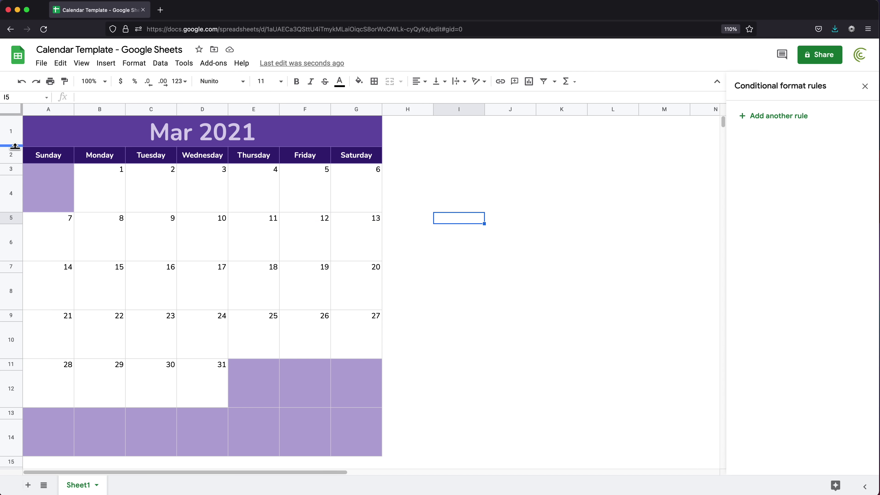
Step: Increase the height of the title row 1 and align the month title vertically to the middle
{"action": "left_click_drag", "start_coordinate": [9, 147], "coordinate": [9, 154]}
{"action": "left_click", "coordinate": [52, 139]}
{"action": "left_click", "coordinate": [439, 81]}
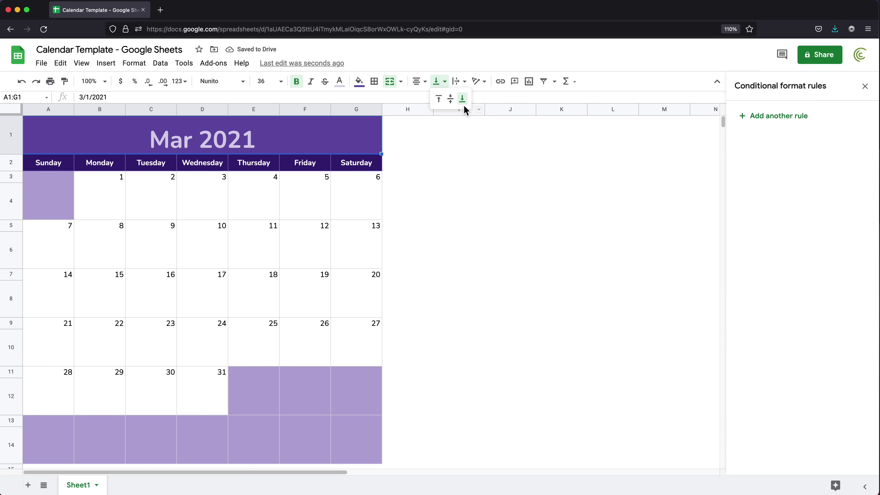
{"action": "left_click", "coordinate": [451, 103]}
{"action": "left_click", "coordinate": [457, 180]}
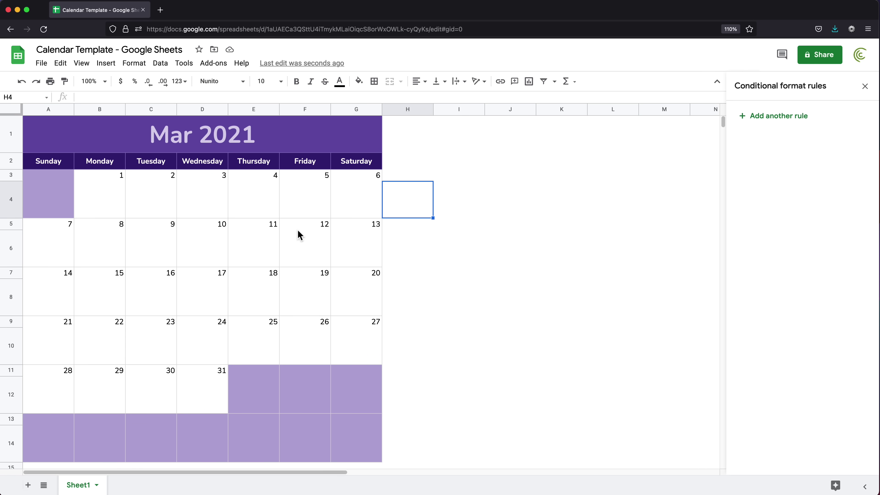
Step: Change the calendar title date in A1 to 1/1/2021 so the calendar shows January
{"action": "left_click", "coordinate": [190, 147]}
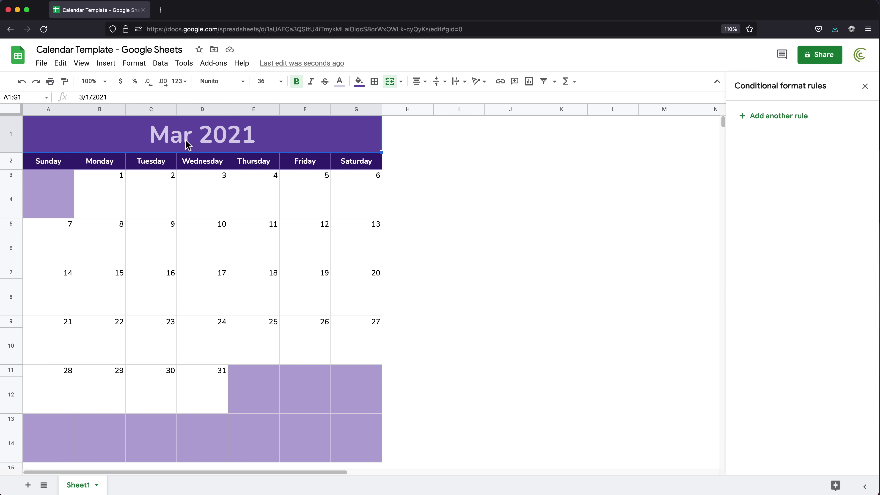
{"action": "double_click", "coordinate": [170, 135]}
{"action": "double_click", "coordinate": [163, 134]}
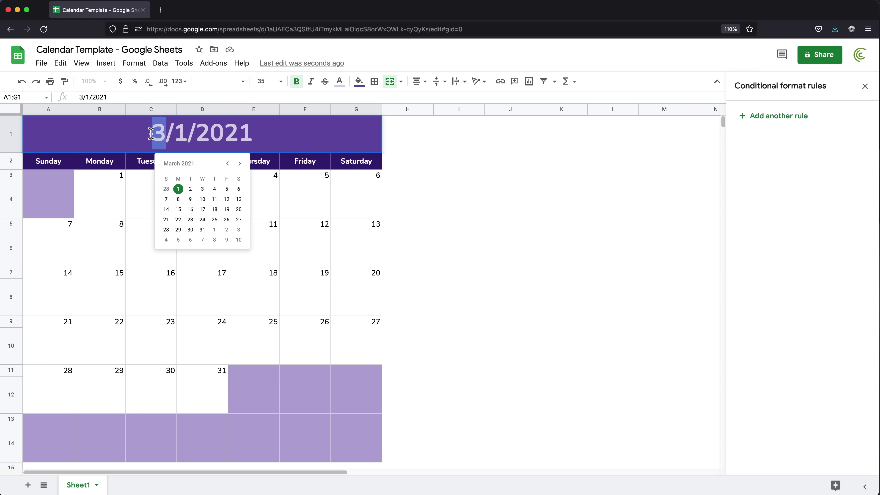
{"action": "type", "text": "1"}
{"action": "key", "text": "Return"}
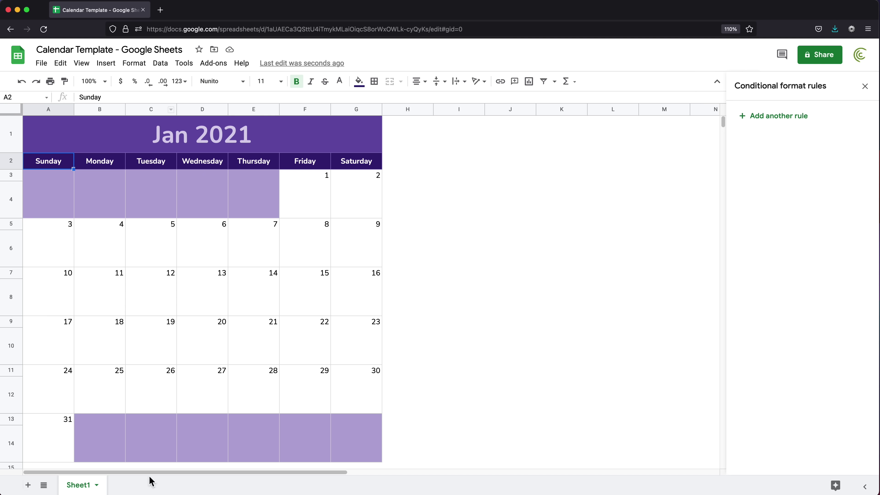
Step: Rename the calendar sheet from its default name to Jan
{"action": "double_click", "coordinate": [83, 489]}
{"action": "type", "text": "Jan"}
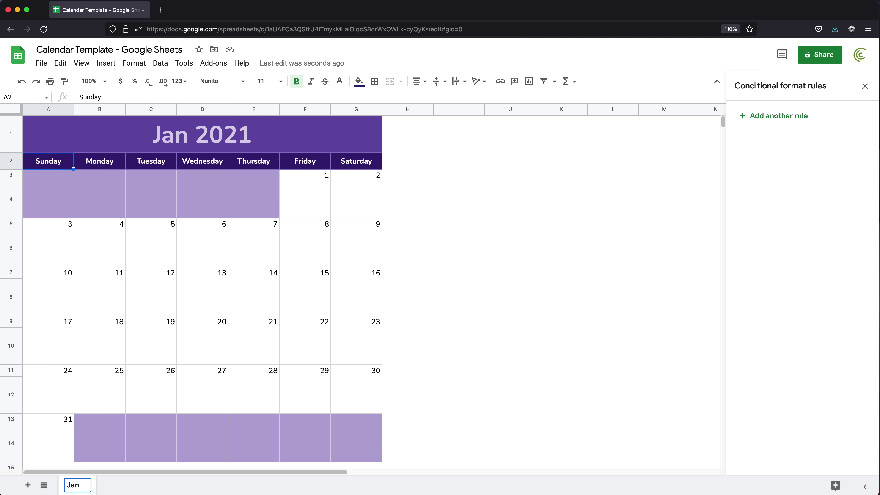
{"action": "key", "text": "Return"}
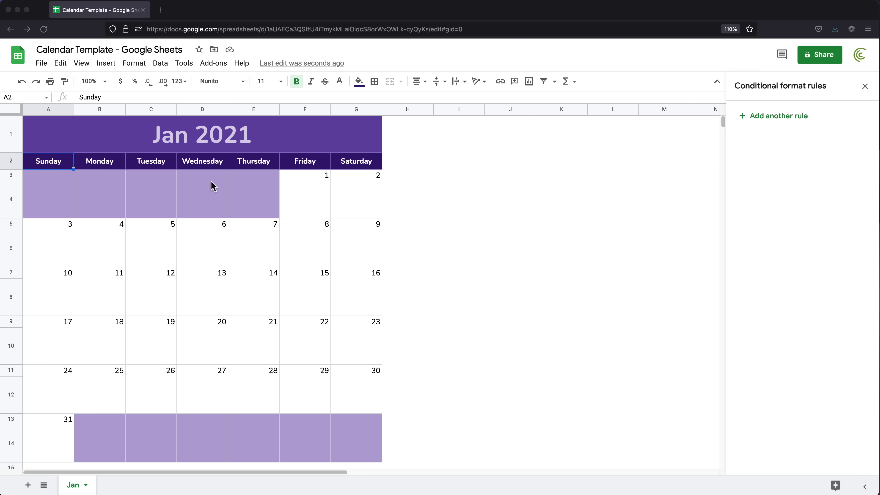
Step: Add a new sheet to the spreadsheet and name it Holidays
{"action": "left_click", "coordinate": [28, 486]}
{"action": "left_click", "coordinate": [28, 485]}
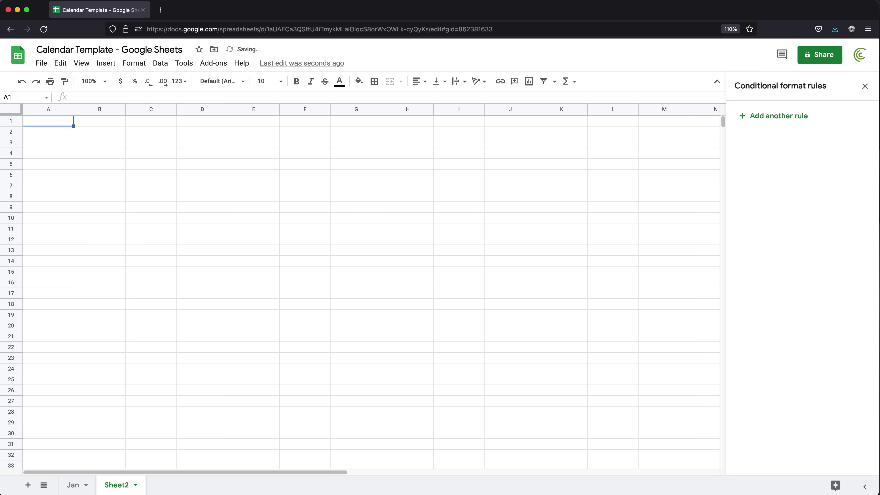
{"action": "double_click", "coordinate": [120, 486]}
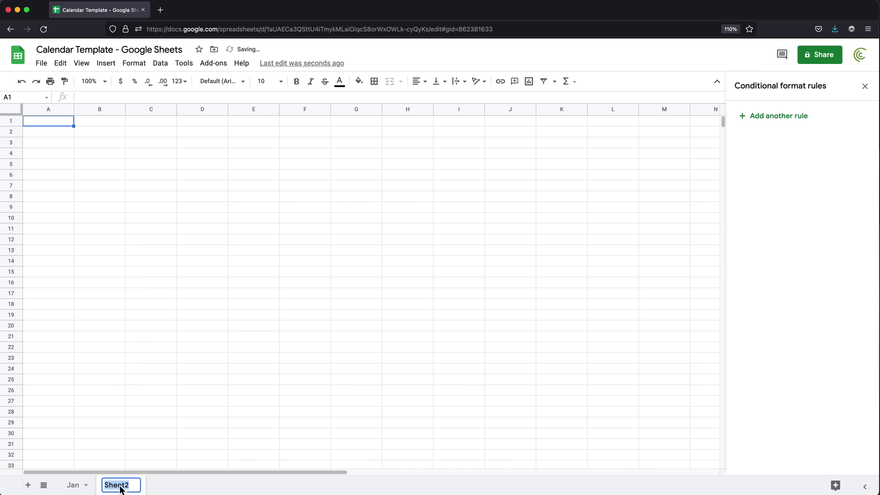
{"action": "type", "text": "Holidays"}
{"action": "key", "text": "Return"}
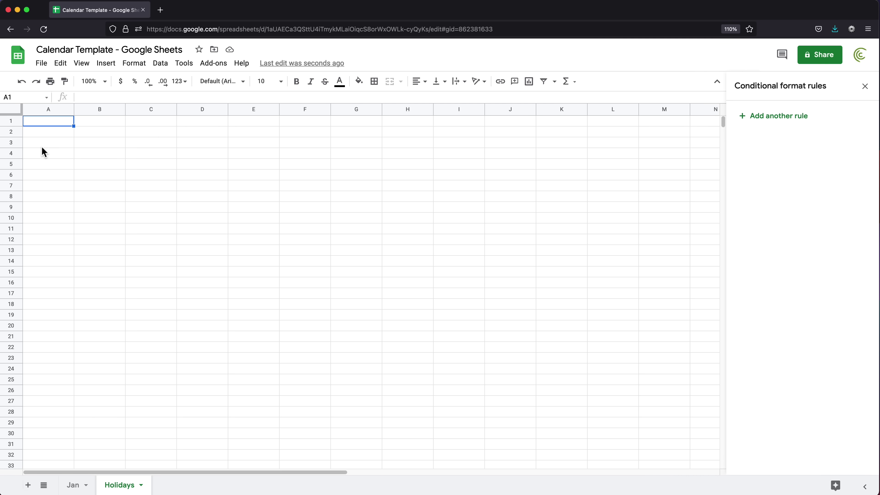
Step: Enter the header Holiday Date in A1 of the Holidays sheet, with the dates 1/1/2021, 2/4/2021 and 12/25/2021 below it
{"action": "key", "text": "super+plus"}
{"action": "key", "text": "super+plus"}
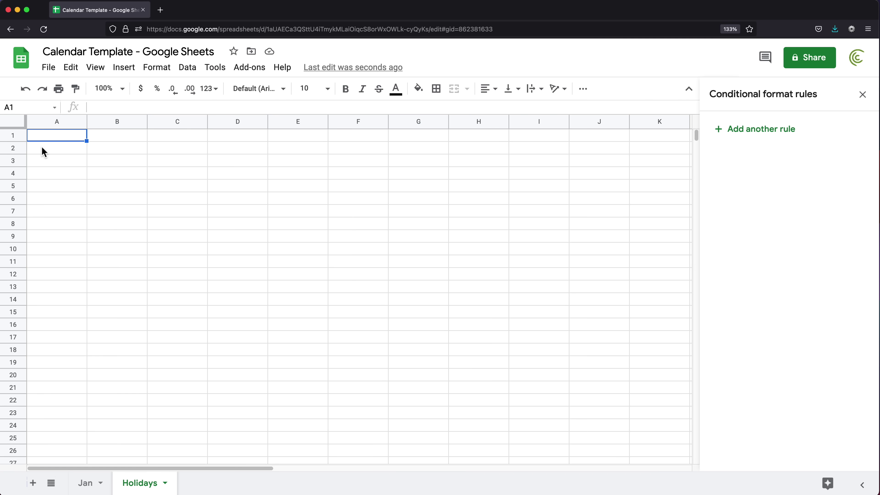
{"action": "type", "text": "Holiday Date"}
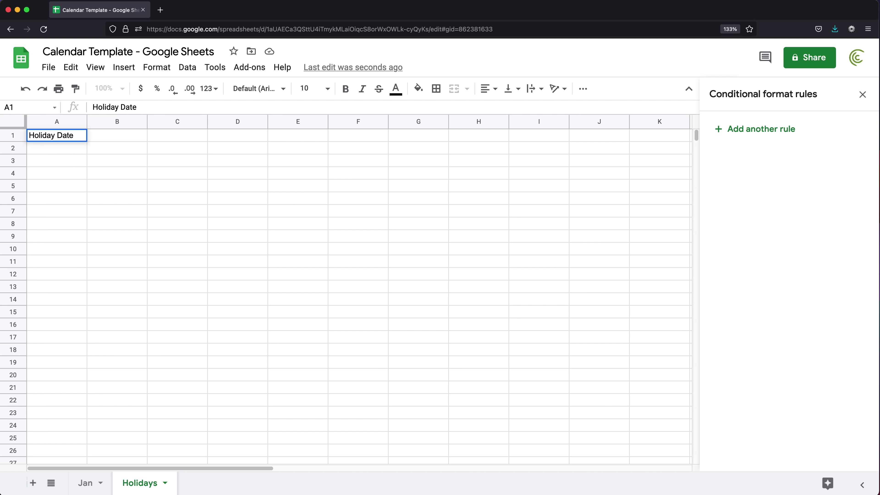
{"action": "key", "text": "Return"}
{"action": "type", "text": "1/1/"}
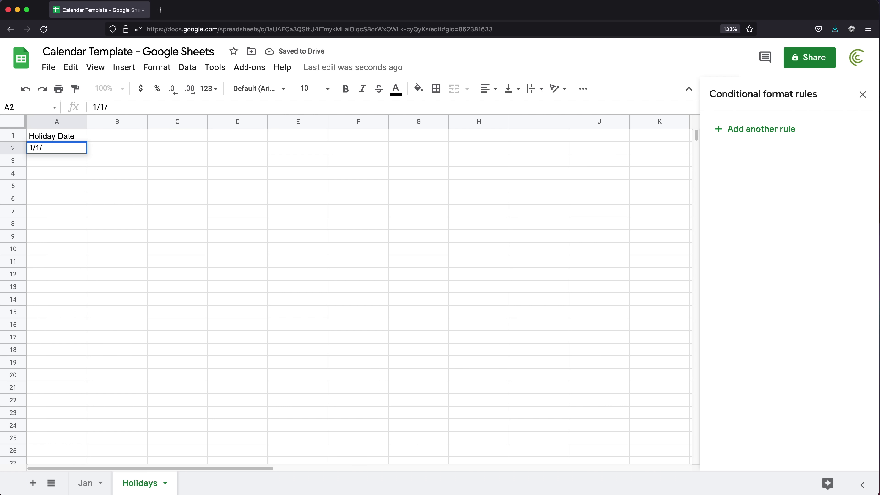
{"action": "type", "text": "2021"}
{"action": "key", "text": "Return"}
{"action": "type", "text": "2/4/2021"}
{"action": "key", "text": "Return"}
{"action": "type", "text": "2/25/2021"}
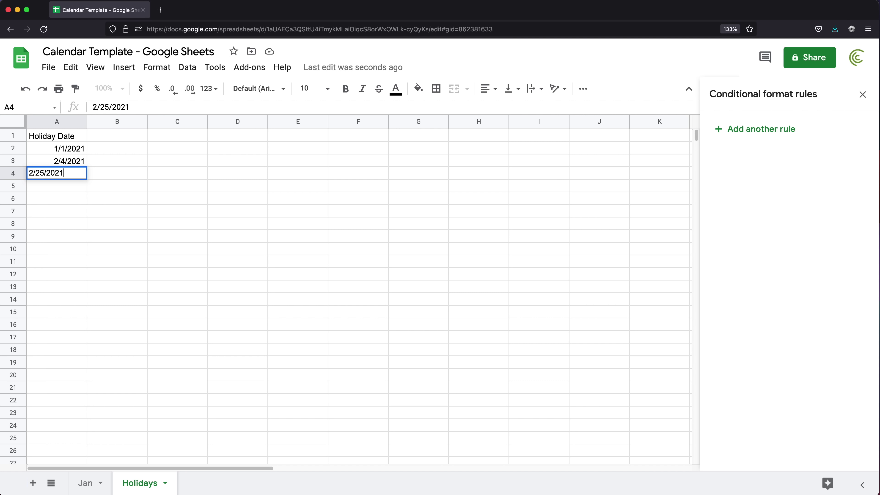
{"action": "key", "text": "Return"}
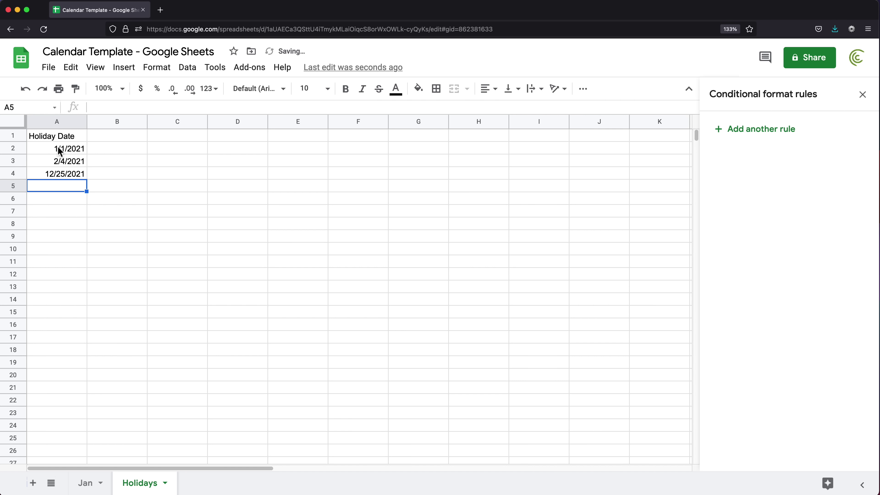
Step: Make the Holiday Date header in A1 bold
{"action": "left_click_drag", "start_coordinate": [57, 149], "coordinate": [50, 334]}
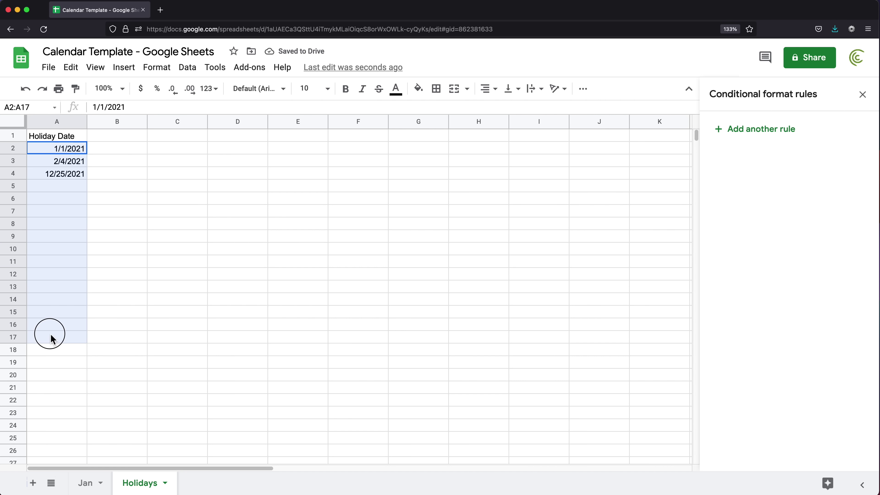
{"action": "left_click", "coordinate": [67, 136]}
{"action": "key", "text": "super+b"}
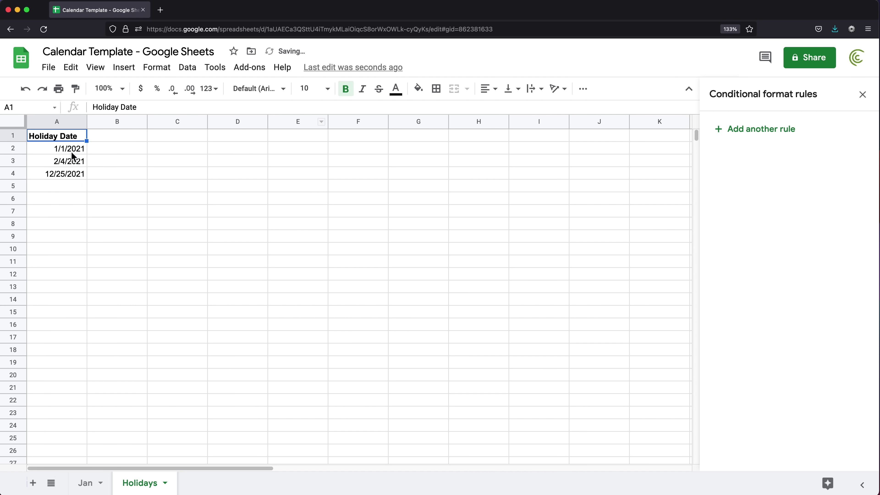
{"action": "left_click_drag", "start_coordinate": [72, 152], "coordinate": [65, 276]}
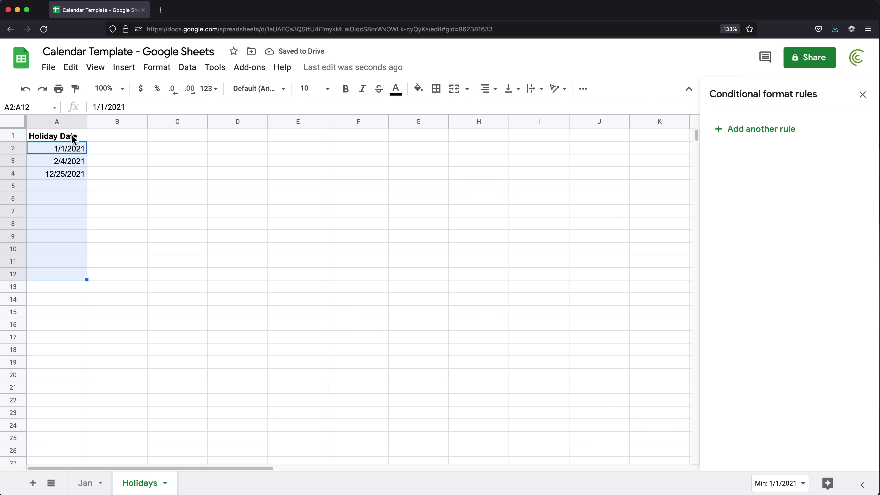
{"action": "left_click", "coordinate": [59, 137]}
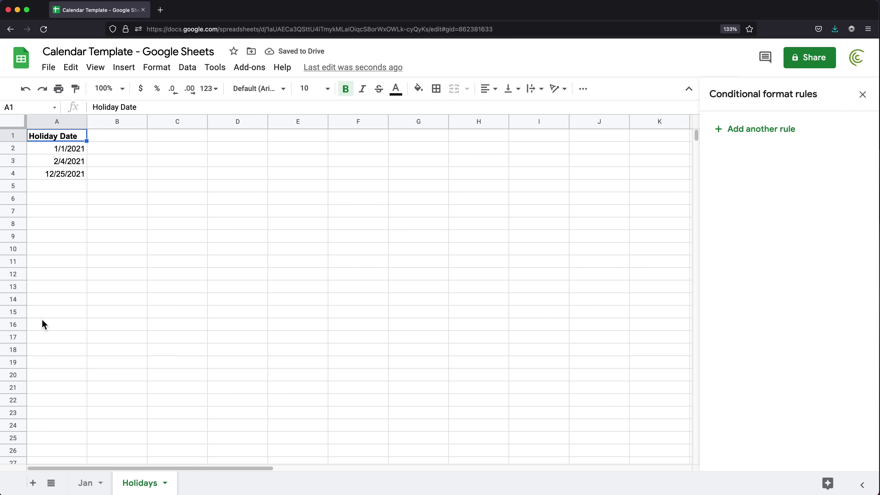
Step: Return to the Jan sheet and begin a MATCH formula in cell I3 with F3 as the search key
{"action": "left_click", "coordinate": [91, 485]}
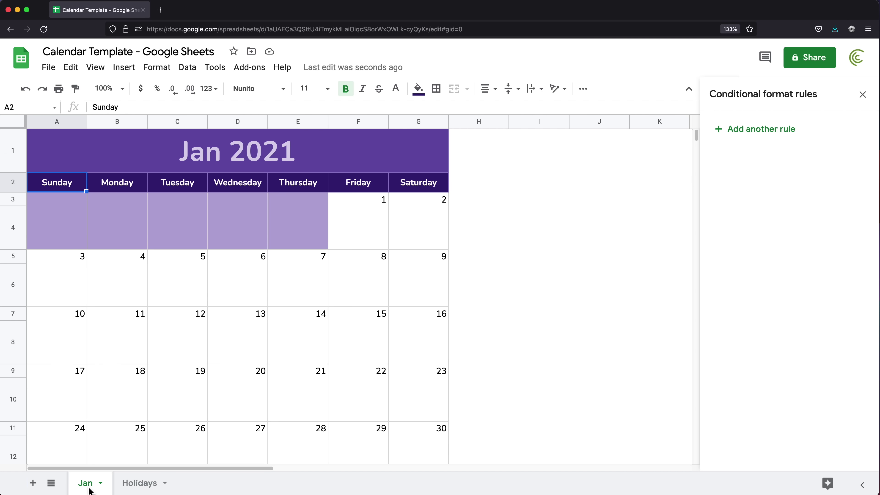
{"action": "left_click", "coordinate": [360, 204]}
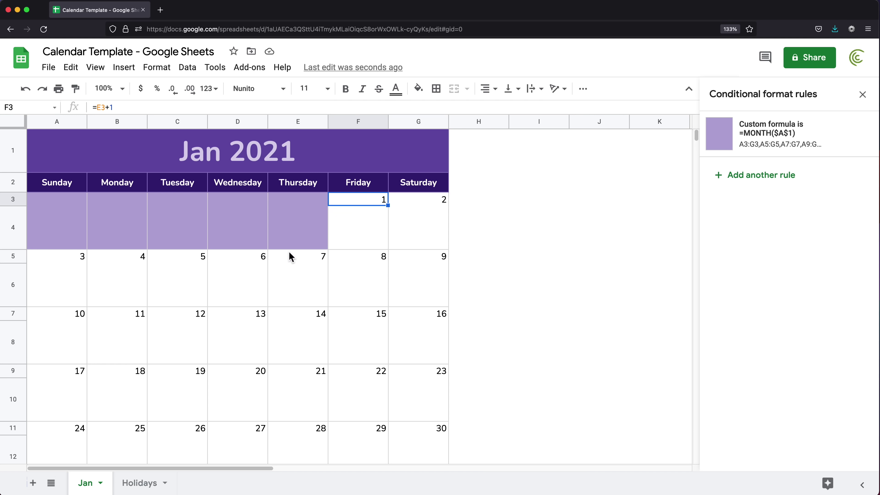
{"action": "left_click", "coordinate": [62, 204]}
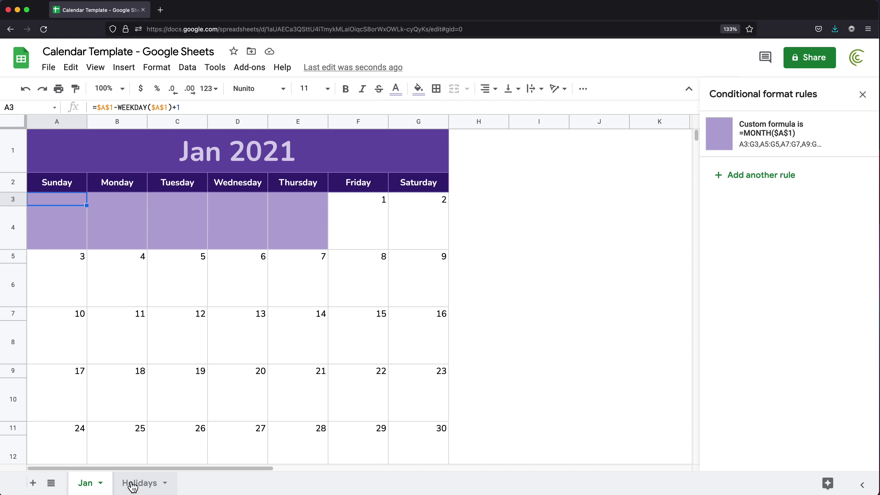
{"action": "left_click", "coordinate": [363, 202]}
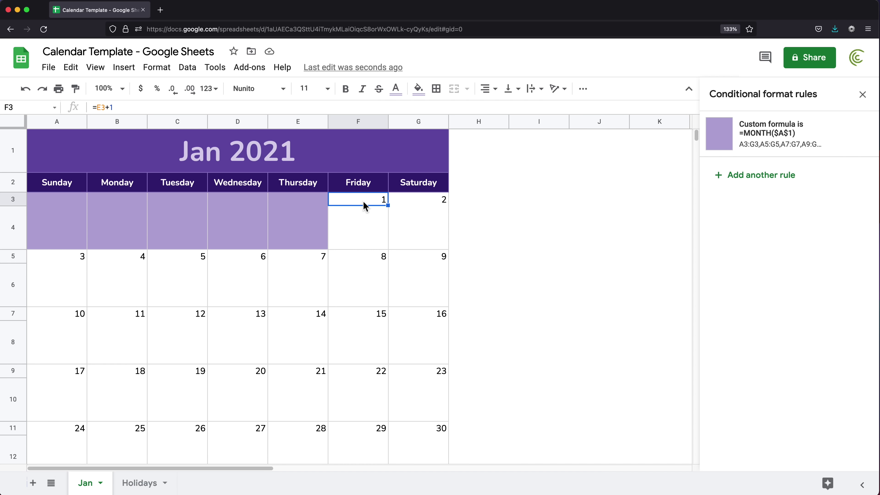
{"action": "left_click", "coordinate": [544, 198]}
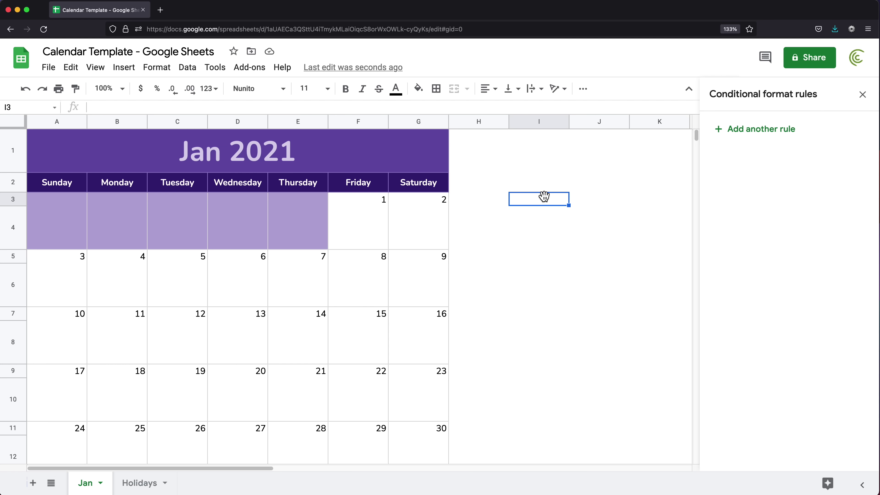
{"action": "type", "text": "=MA"}
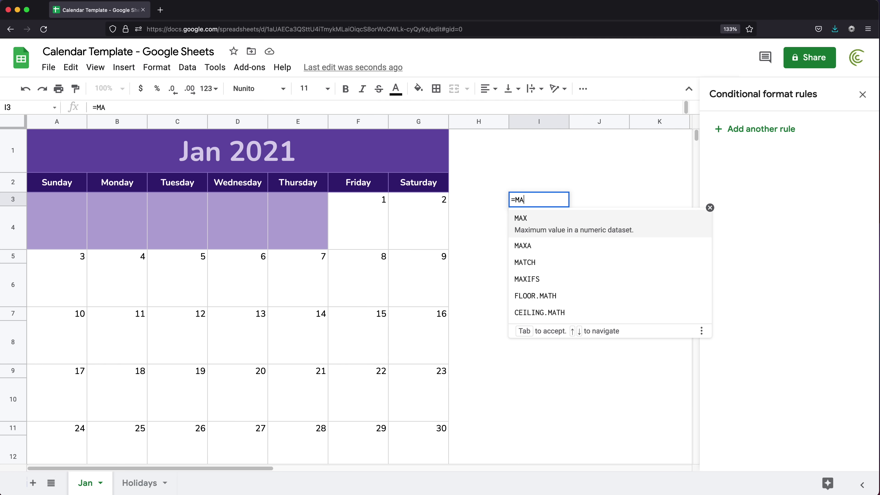
{"action": "type", "text": "TCH("}
{"action": "left_click", "coordinate": [358, 203]}
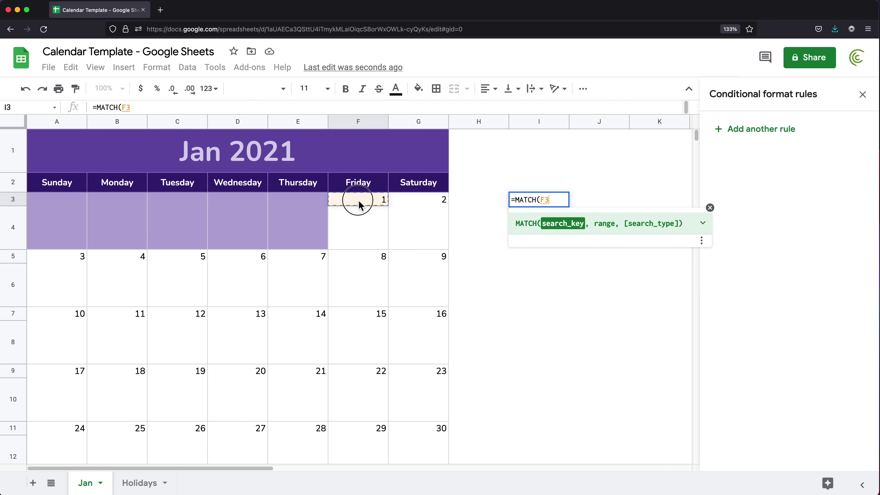
{"action": "type", "text": ","}
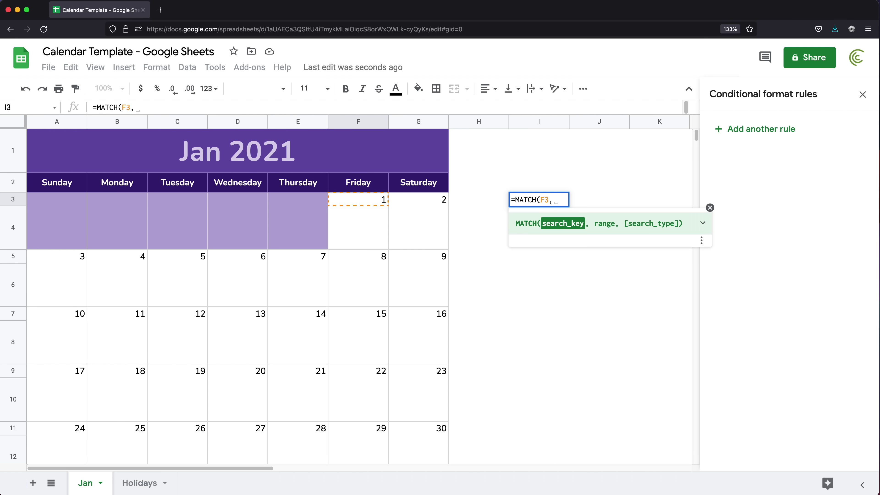
Step: Complete the MATCH formula in I3 with the range Holidays!$A:$A and search type 0, and format the cell as Number
{"action": "left_click", "coordinate": [145, 489]}
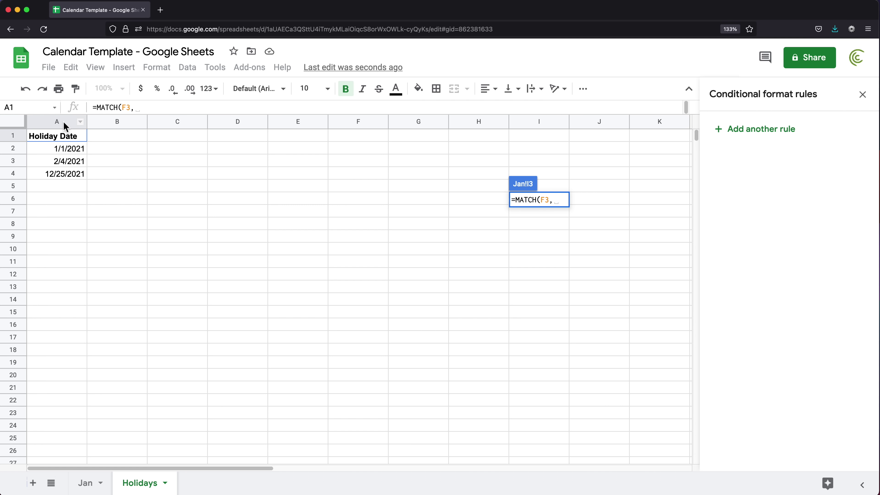
{"action": "left_click", "coordinate": [57, 121]}
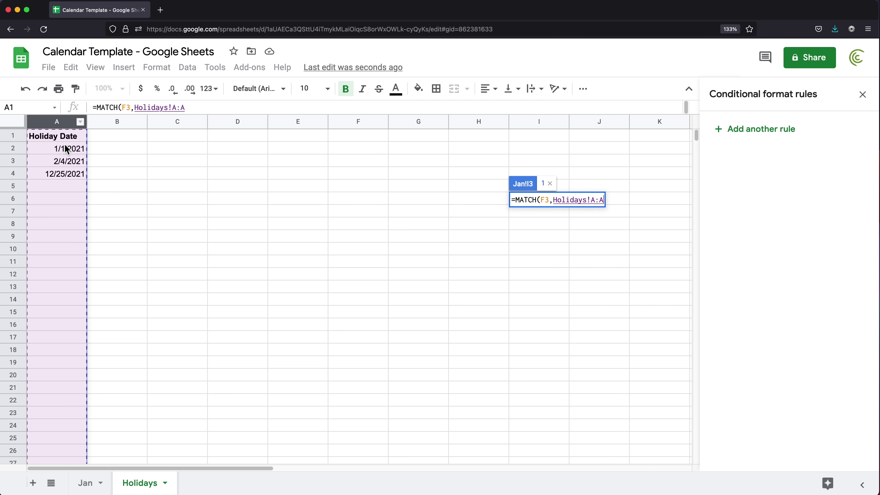
{"action": "key", "text": "F4"}
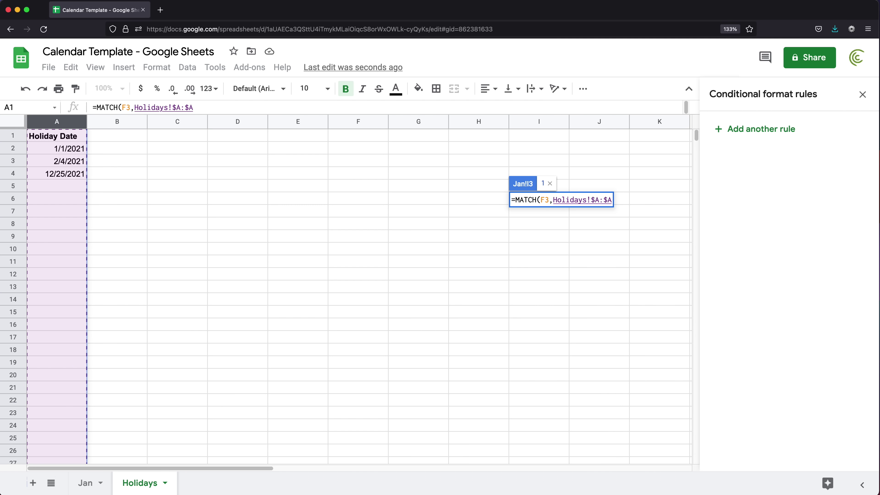
{"action": "type", "text": ","}
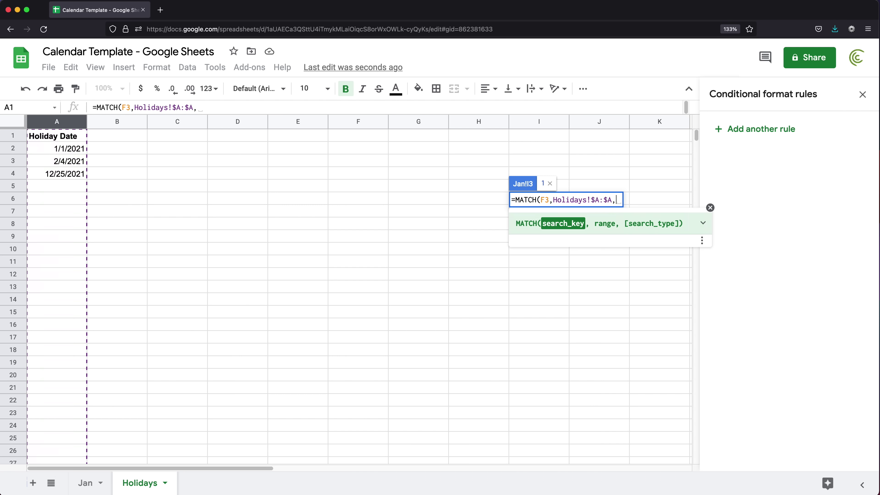
{"action": "type", "text": "0)"}
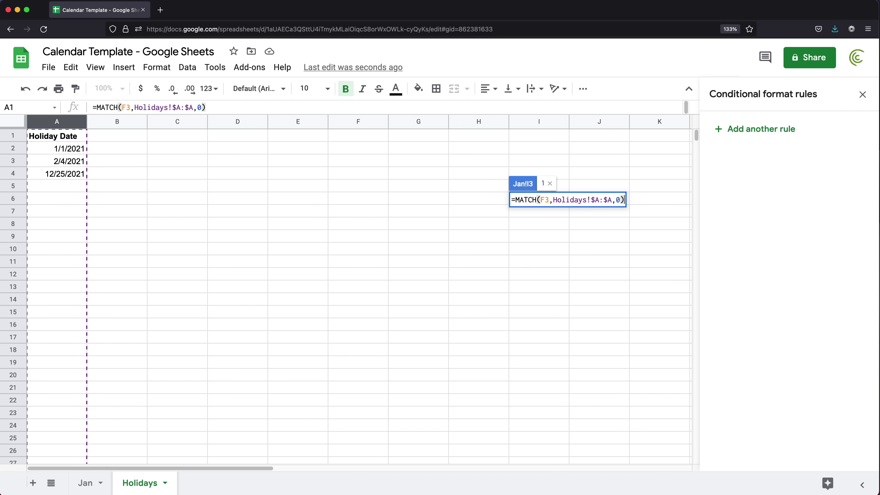
{"action": "key", "text": "Return"}
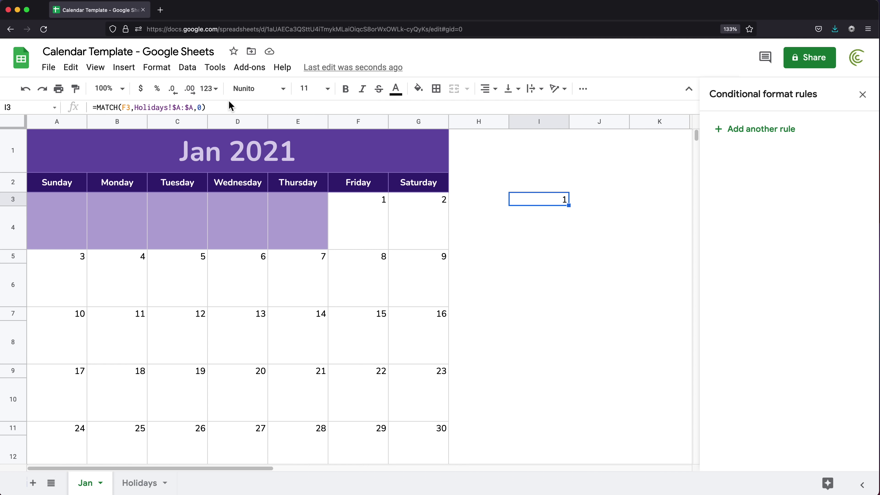
{"action": "left_click", "coordinate": [212, 89]}
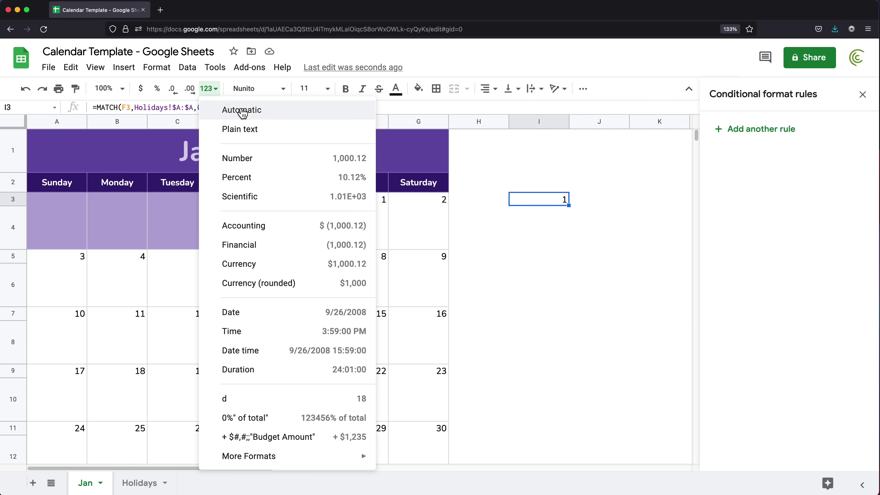
{"action": "left_click", "coordinate": [260, 159]}
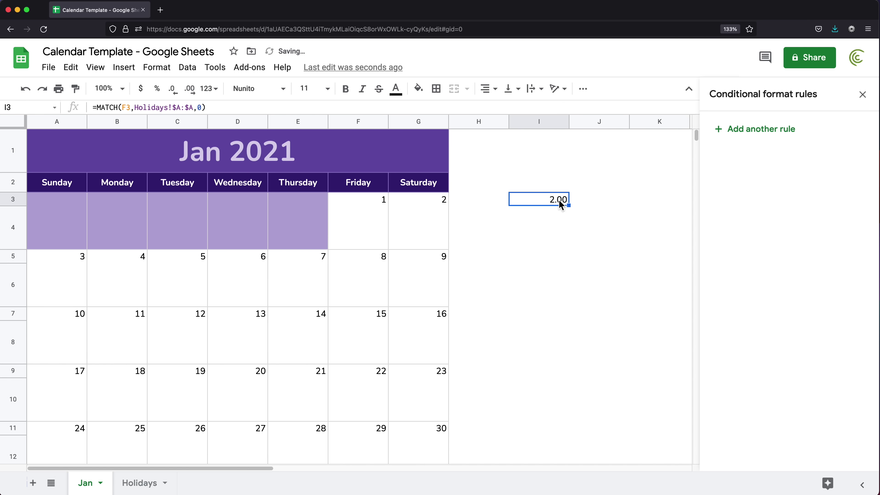
Step: Set the number format of I3 to Automatic and check its MATCH formula against column A of the Holidays sheet
{"action": "left_click", "coordinate": [218, 96]}
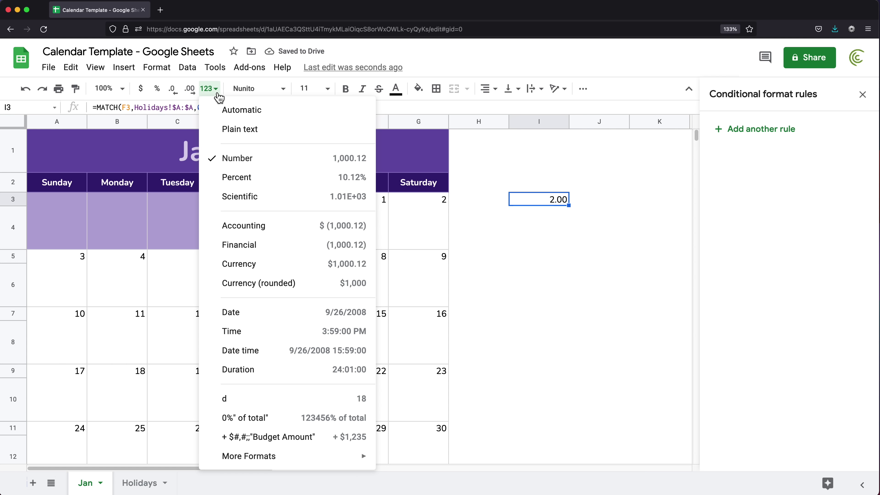
{"action": "left_click", "coordinate": [232, 116]}
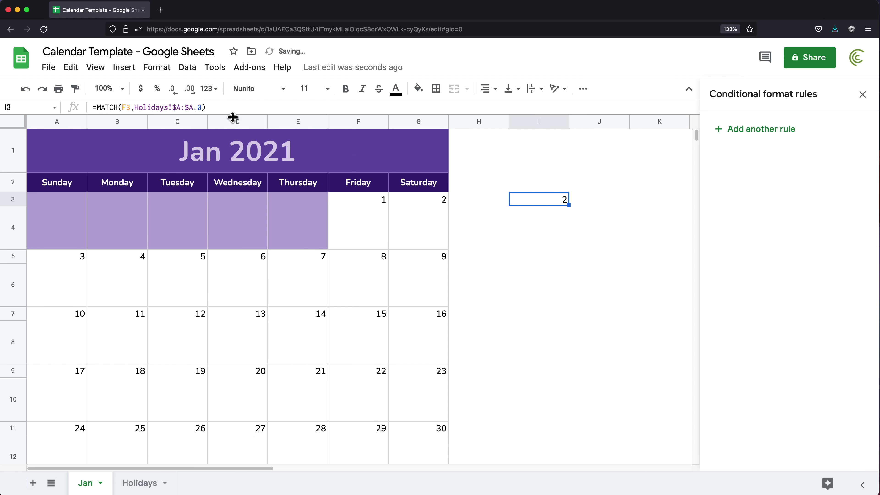
{"action": "double_click", "coordinate": [547, 205]}
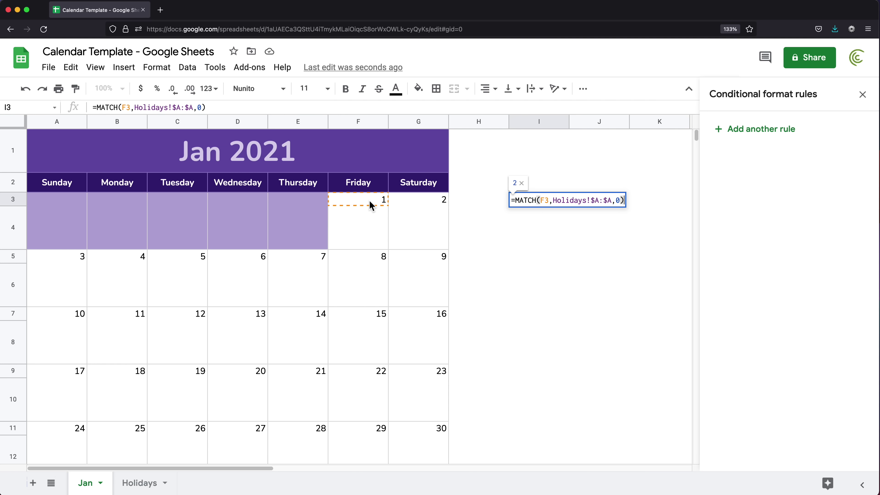
{"action": "key", "text": "Escape"}
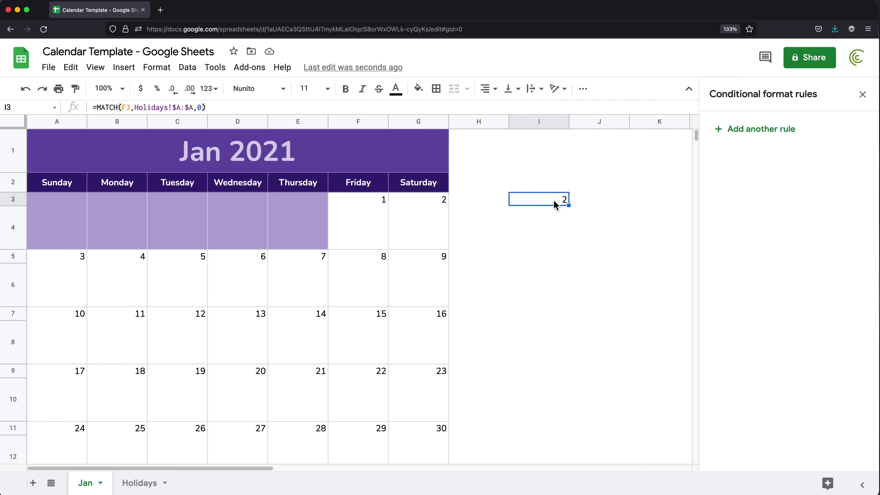
{"action": "left_click", "coordinate": [146, 482]}
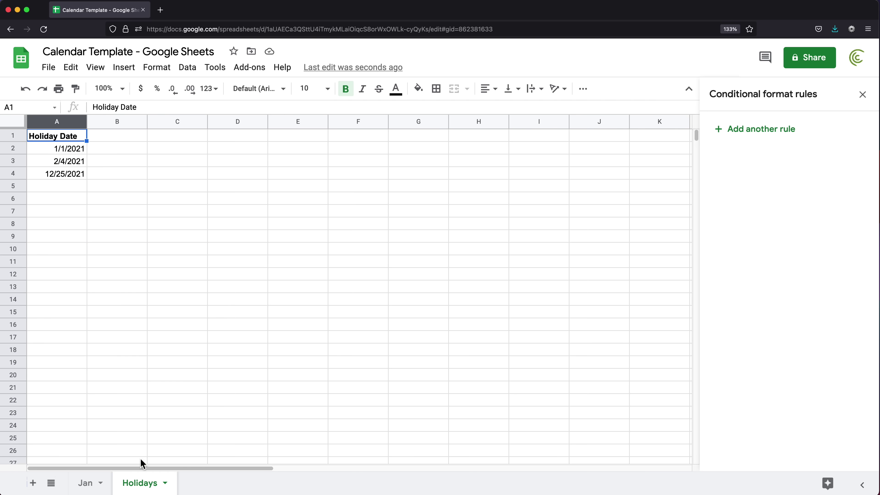
{"action": "left_click", "coordinate": [59, 121]}
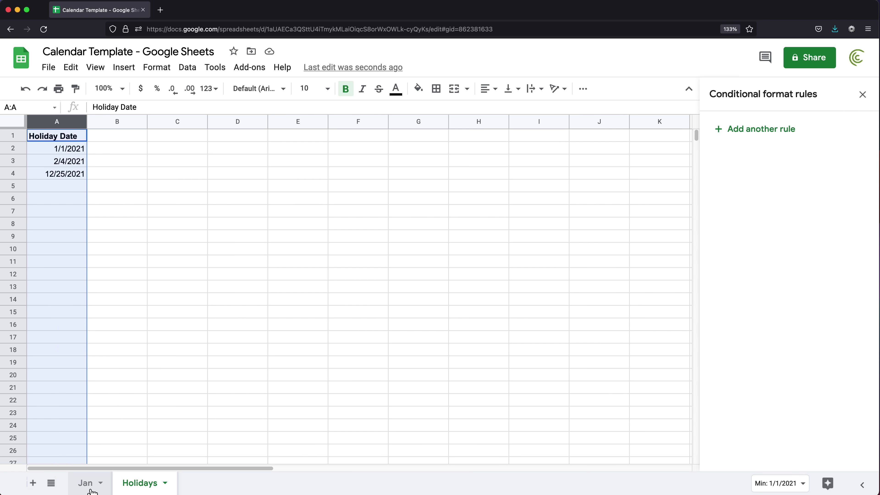
Step: Fill the MATCH formula from I3 on the Jan sheet into J3 to test the date in G3, and clear J3 again
{"action": "left_click", "coordinate": [85, 483]}
{"action": "left_click_drag", "start_coordinate": [569, 205], "coordinate": [617, 207]}
{"action": "left_click", "coordinate": [417, 203]}
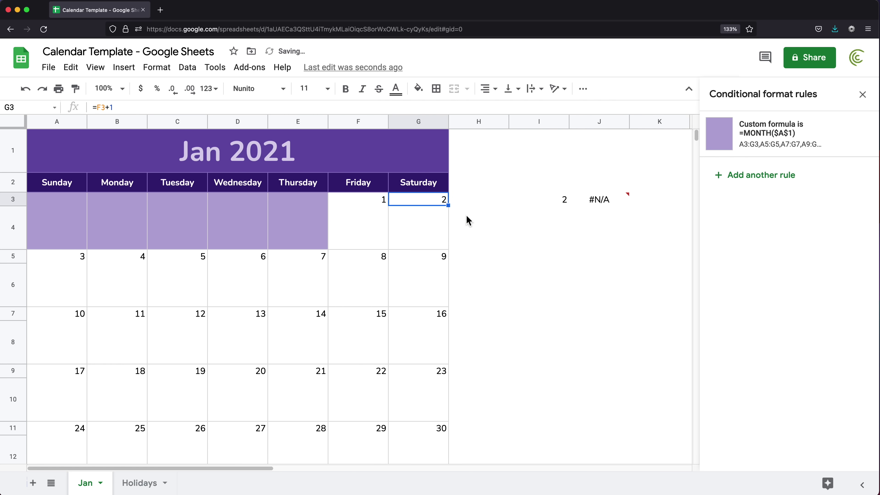
{"action": "left_click", "coordinate": [608, 202]}
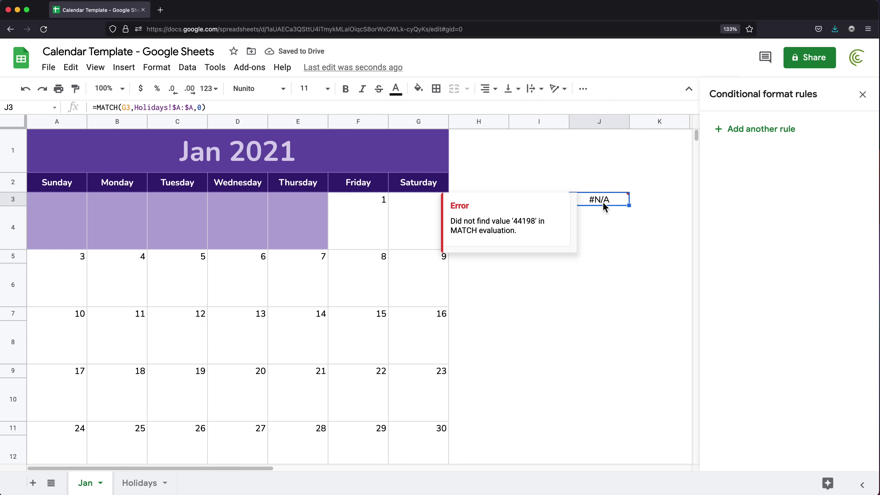
{"action": "left_click", "coordinate": [131, 482]}
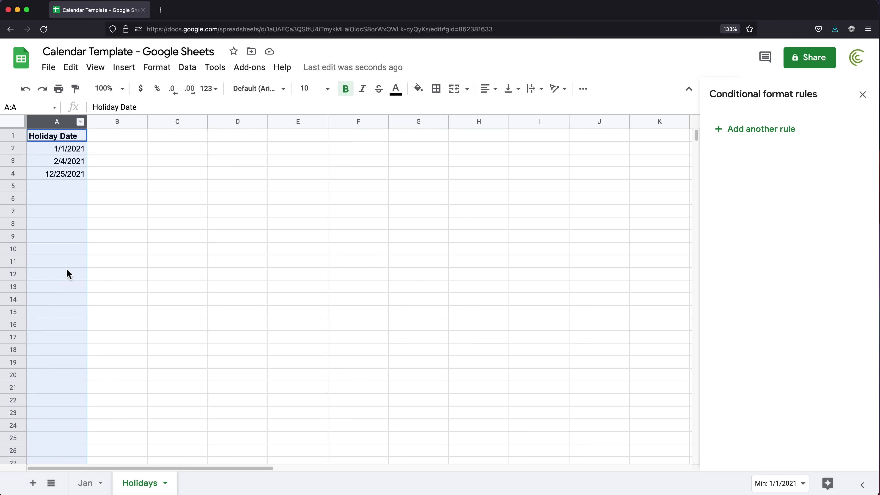
{"action": "left_click", "coordinate": [84, 483]}
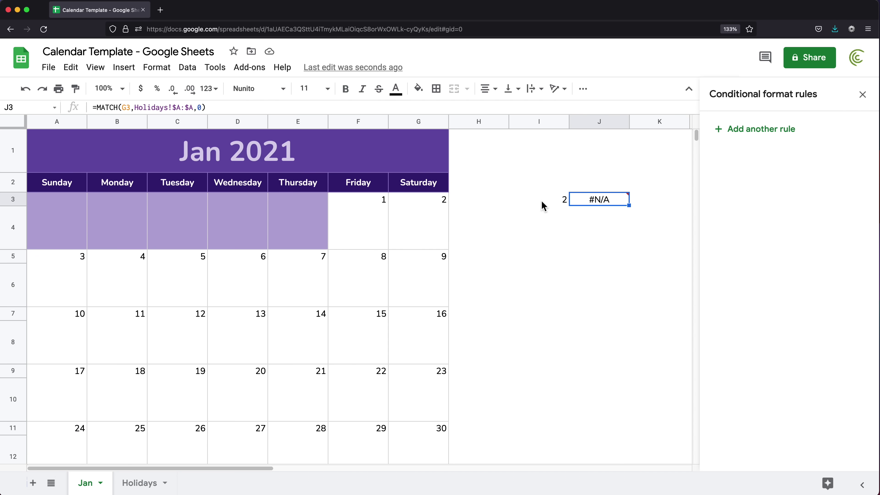
{"action": "key", "text": "Delete"}
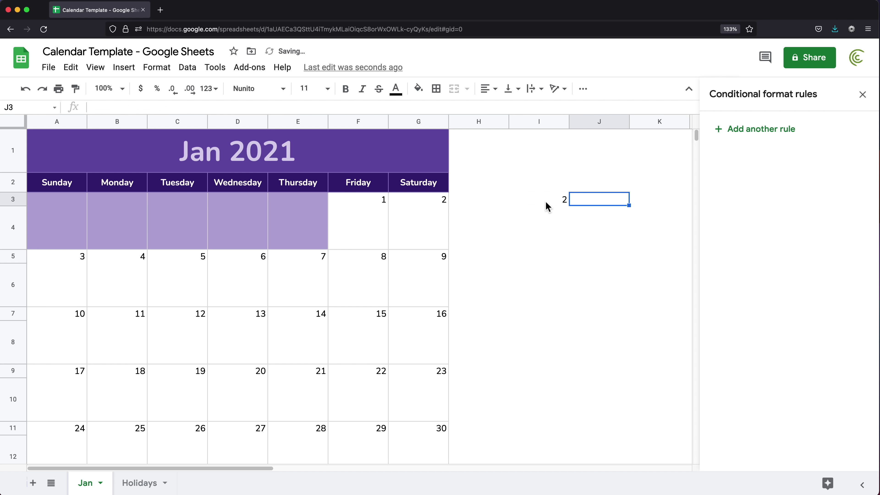
Step: Wrap the range in the I3 formula with INDIRECT as a quoted string, giving =MATCH(F3,INDIRECT("Holidays!$A:$A"),0)
{"action": "left_click", "coordinate": [546, 206]}
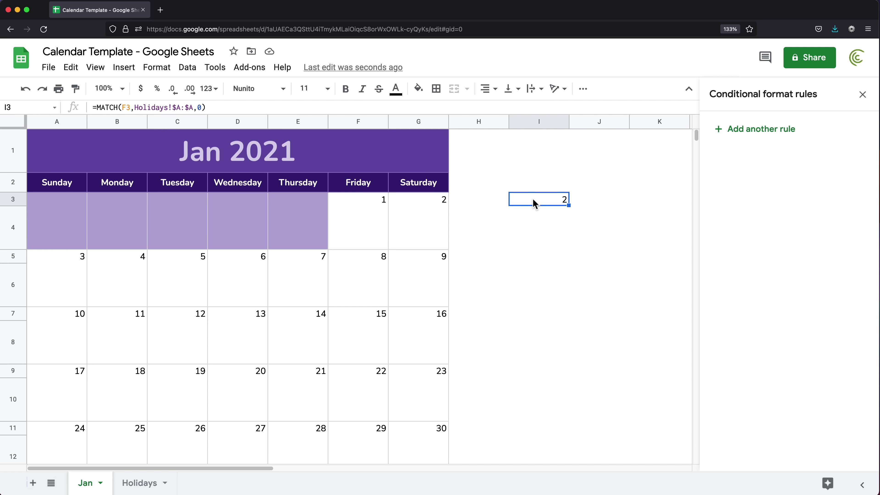
{"action": "double_click", "coordinate": [535, 203]}
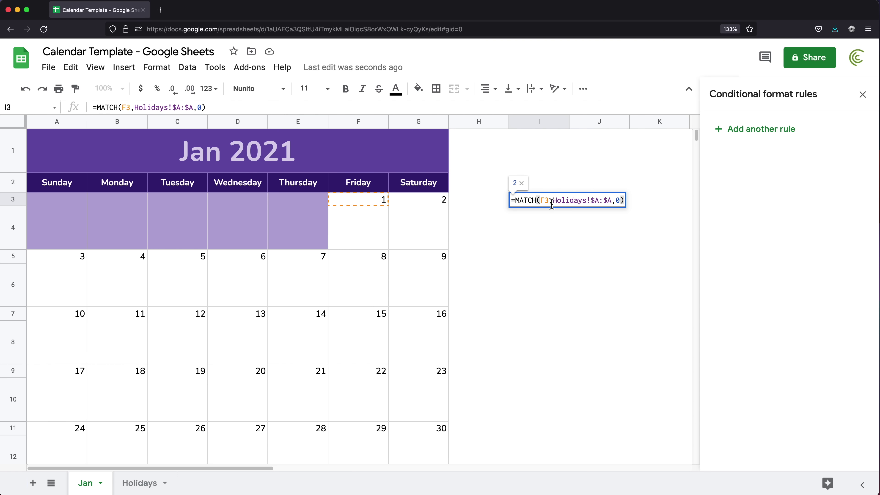
{"action": "left_click_drag", "start_coordinate": [552, 201], "coordinate": [612, 203]}
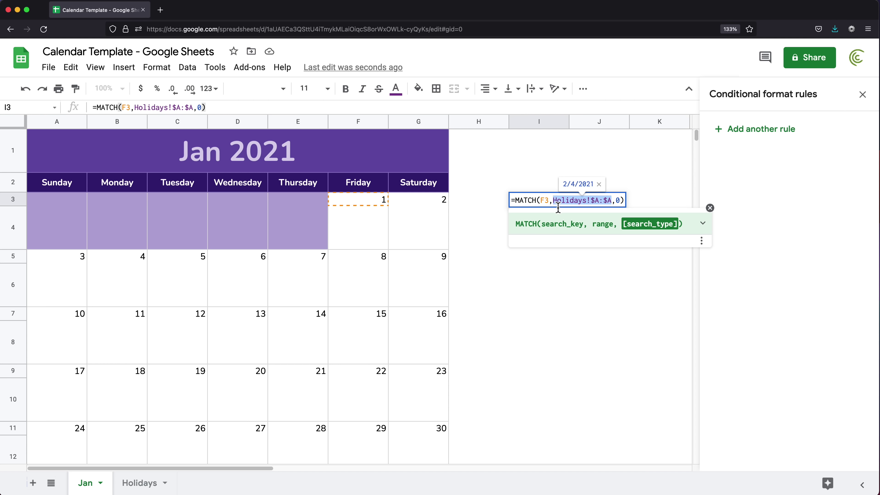
{"action": "left_click", "coordinate": [577, 206]}
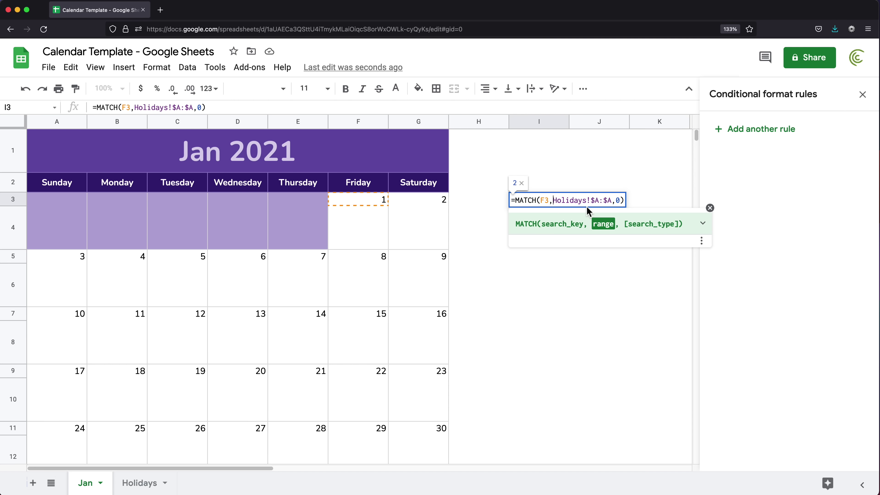
{"action": "type", "text": "INDIRECT"}
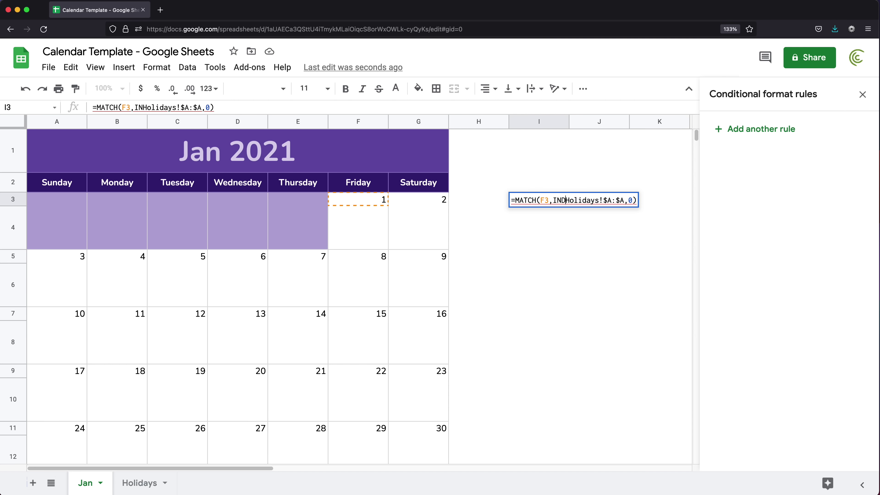
{"action": "type", "text": "("}
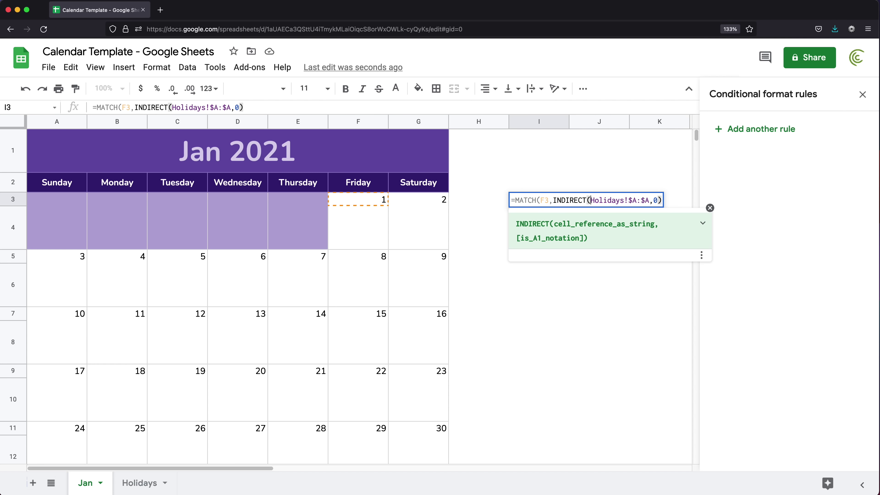
{"action": "type", "text": "\""}
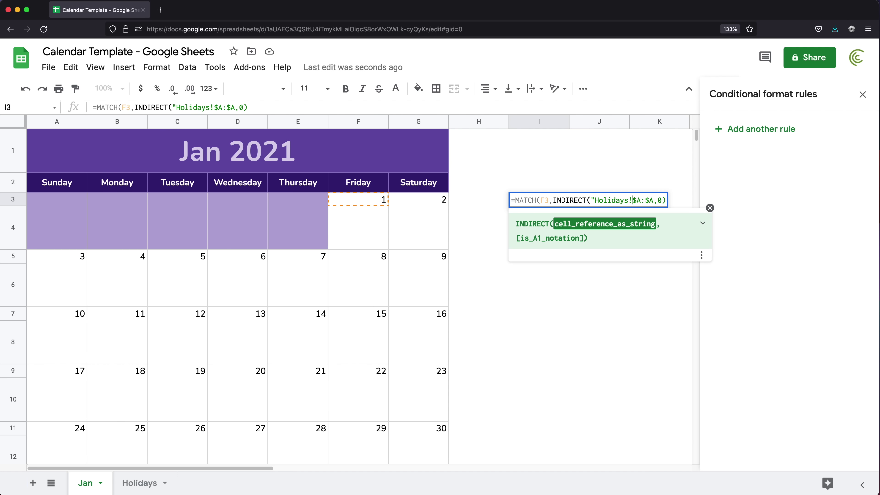
{"action": "type", "text": "\")"}
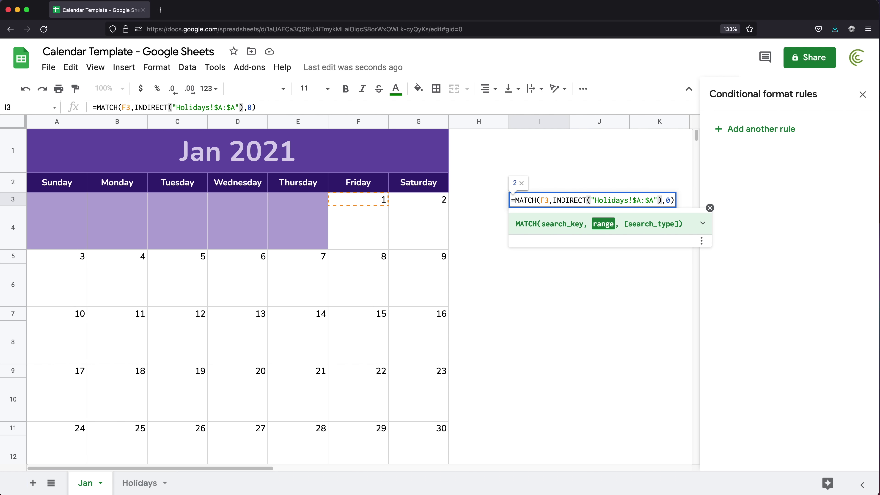
{"action": "key", "text": "Return"}
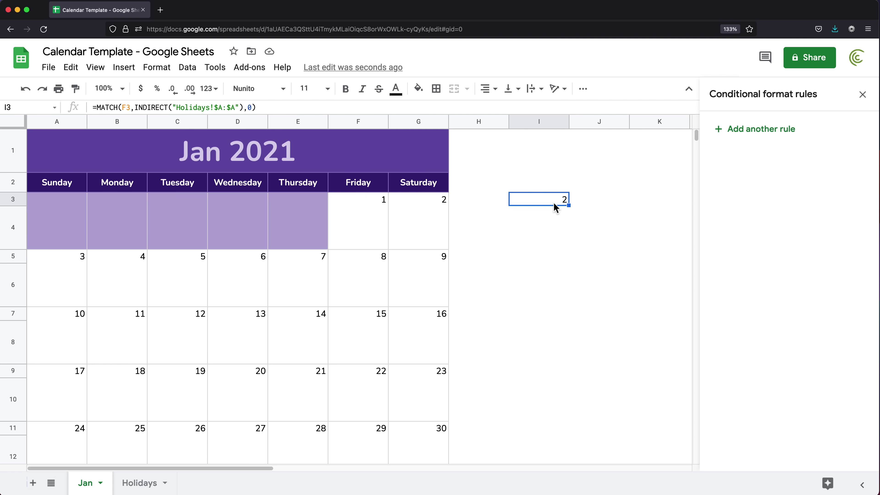
Step: Copy the full formula text from I3, leaving the cell unchanged
{"action": "double_click", "coordinate": [540, 203]}
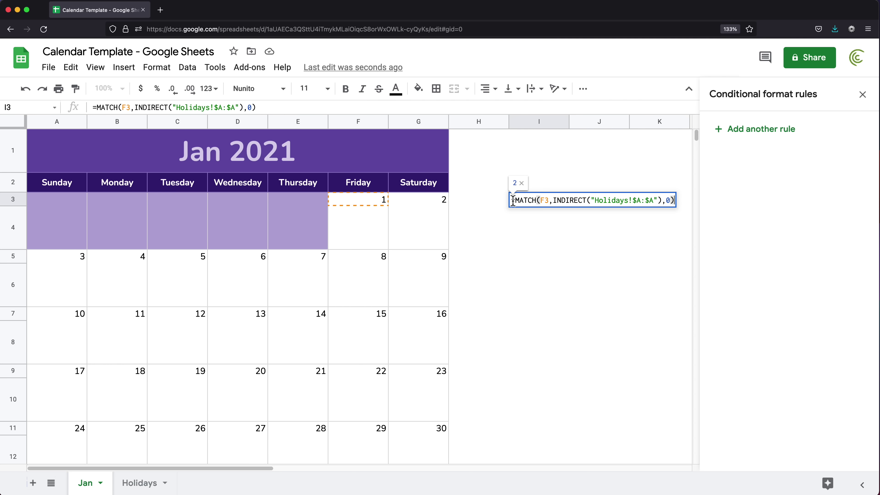
{"action": "left_click_drag", "start_coordinate": [511, 201], "coordinate": [688, 208]}
{"action": "key", "text": "super+c"}
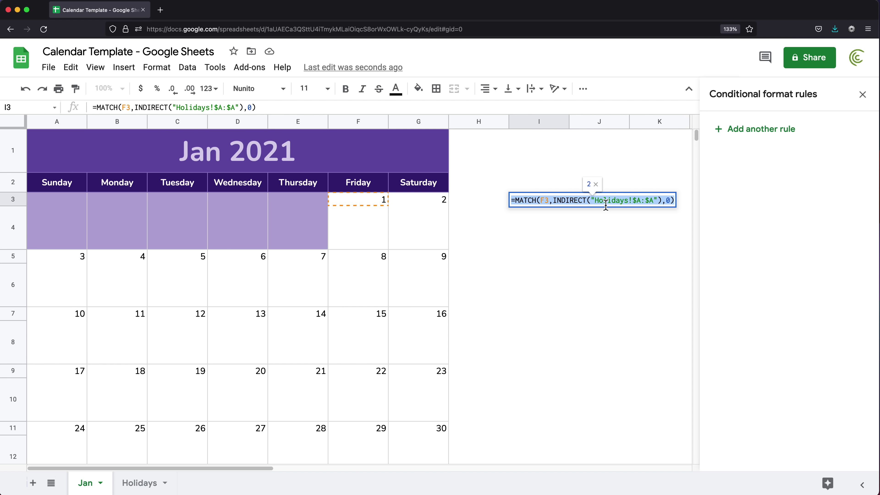
{"action": "key", "text": "Escape"}
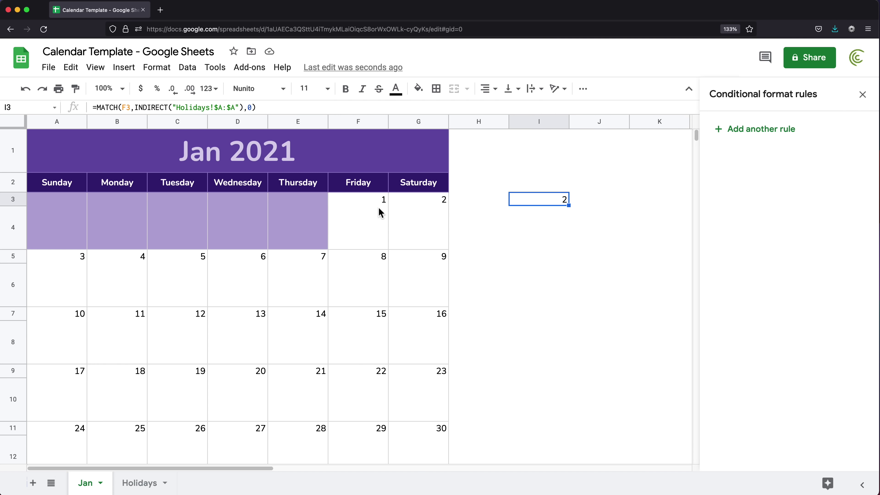
Step: Add a conditional format rule for F3 with the condition Custom formula is and the copied MATCH/INDIRECT formula
{"action": "left_click", "coordinate": [370, 199]}
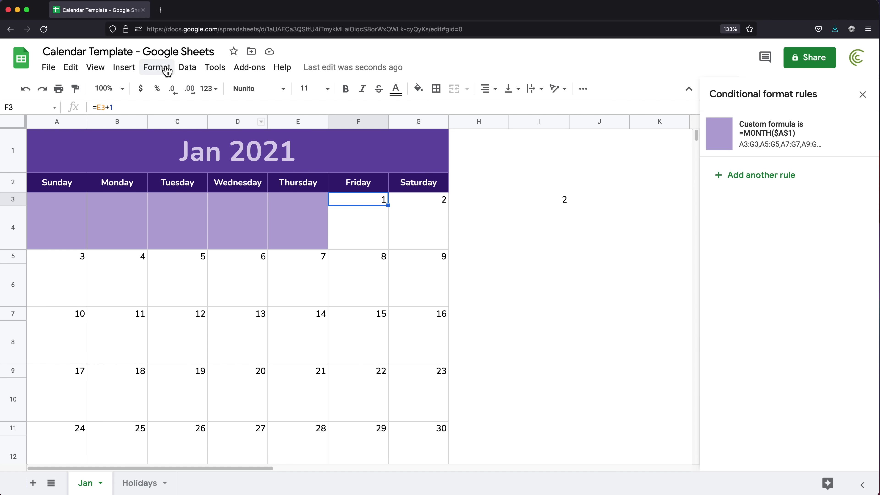
{"action": "left_click", "coordinate": [871, 98]}
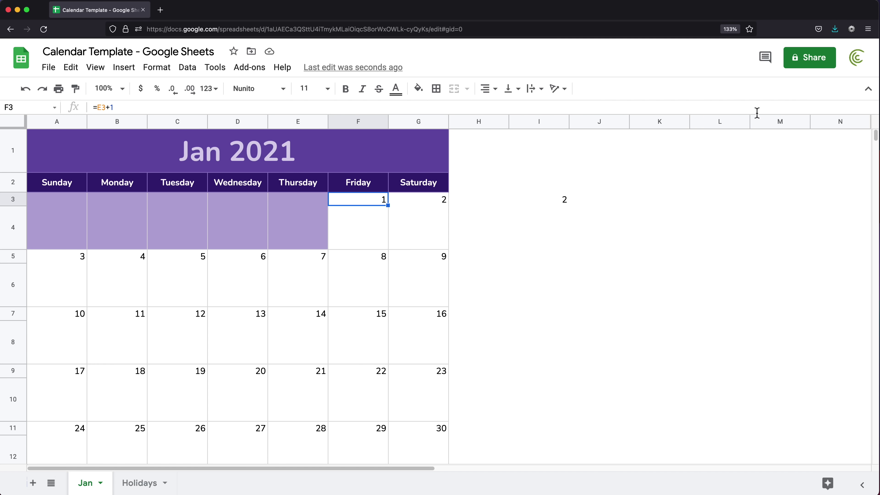
{"action": "left_click", "coordinate": [156, 67]}
{"action": "left_click", "coordinate": [203, 356]}
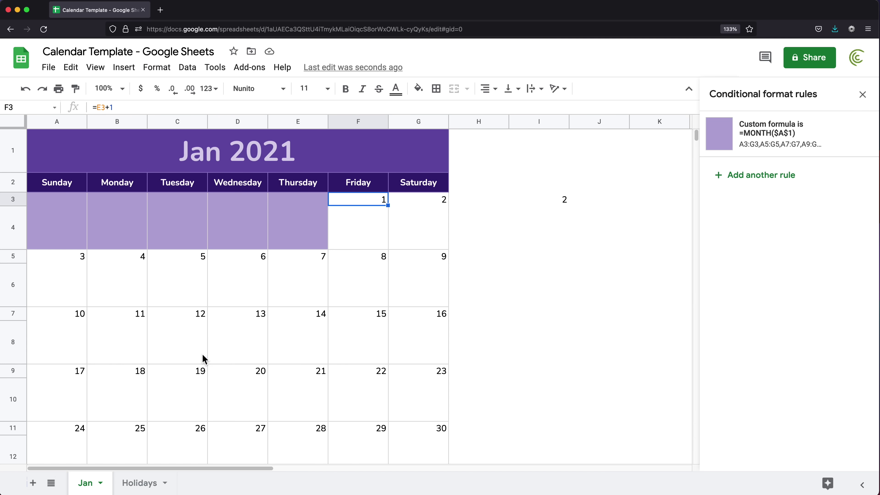
{"action": "left_click", "coordinate": [764, 184]}
{"action": "left_click", "coordinate": [792, 257]}
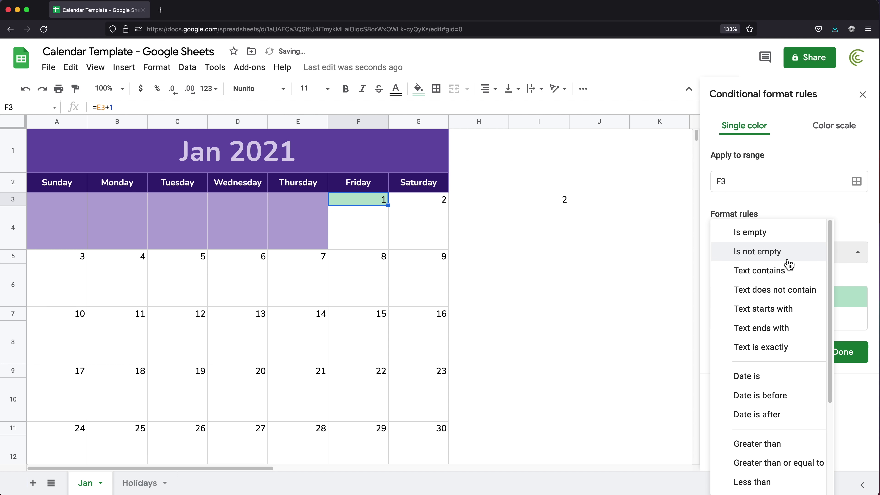
{"action": "scroll", "coordinate": [766, 365], "scroll_direction": "down", "scroll_amount": 3}
{"action": "left_click", "coordinate": [768, 483]}
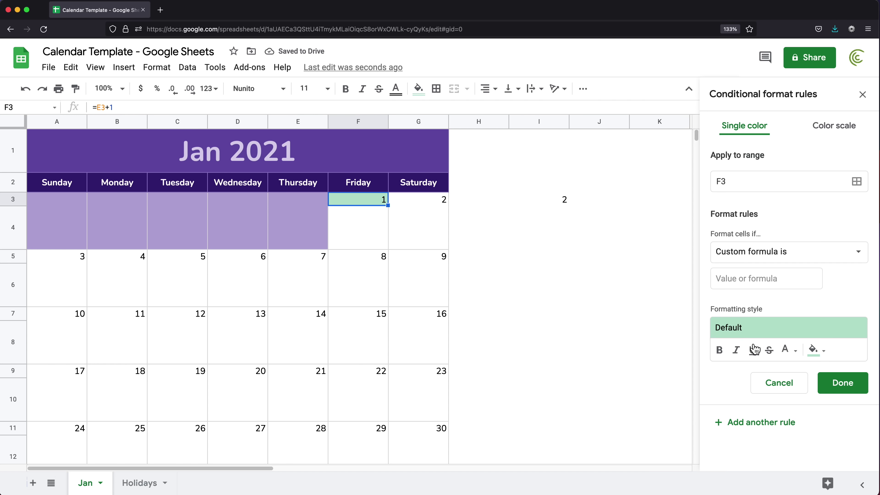
{"action": "left_click", "coordinate": [737, 279]}
{"action": "key", "text": "super+v"}
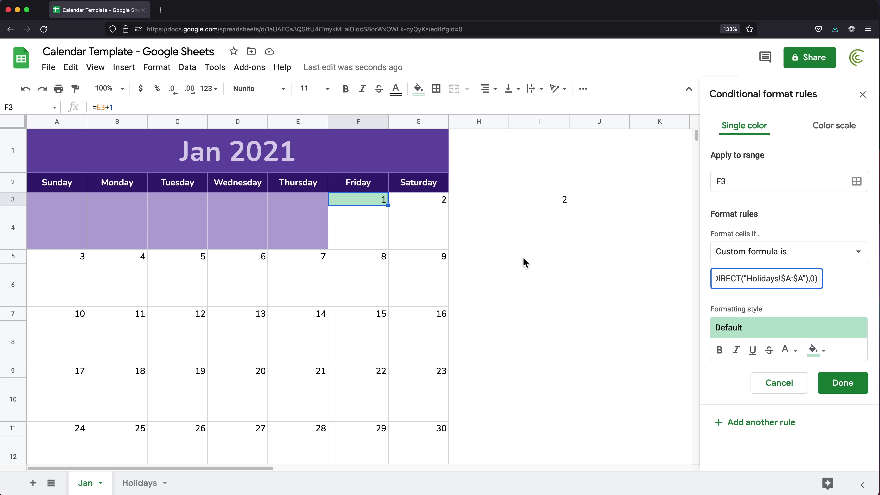
Step: Give the F3 rule a light blue fill with bold white text, save it, and select F3 to show its rules
{"action": "left_click", "coordinate": [819, 351]}
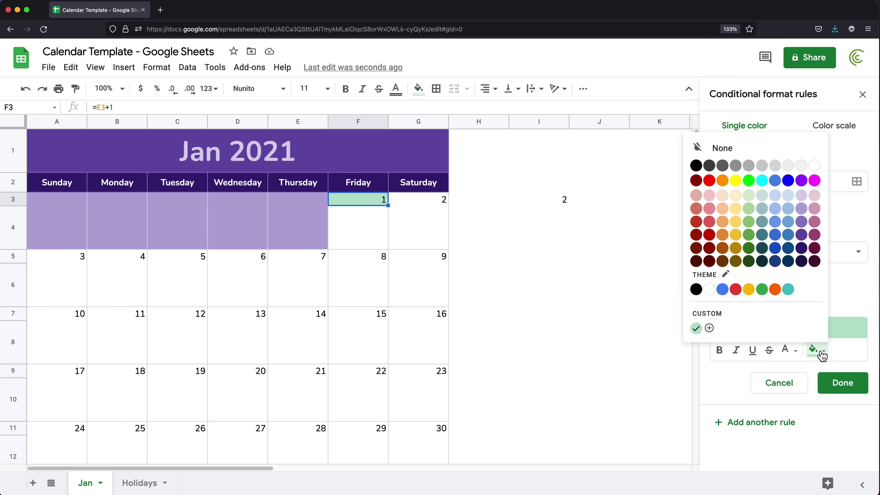
{"action": "left_click", "coordinate": [793, 215]}
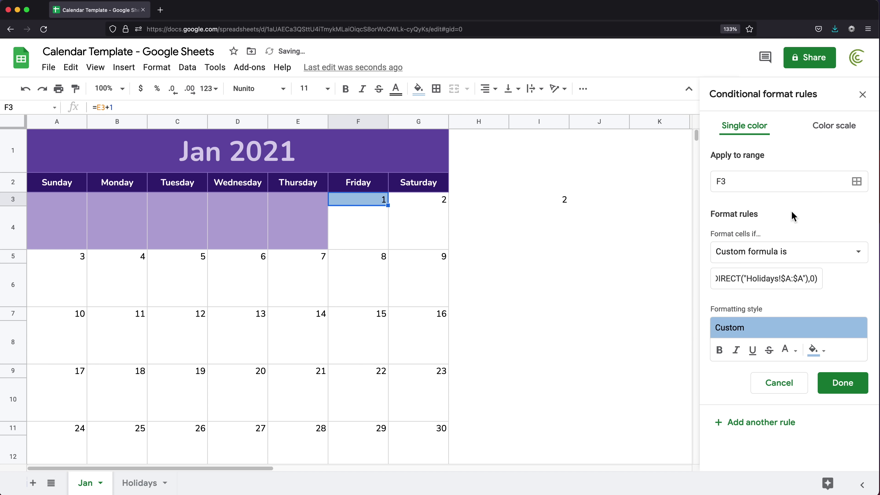
{"action": "left_click", "coordinate": [793, 352]}
{"action": "left_click", "coordinate": [786, 165]}
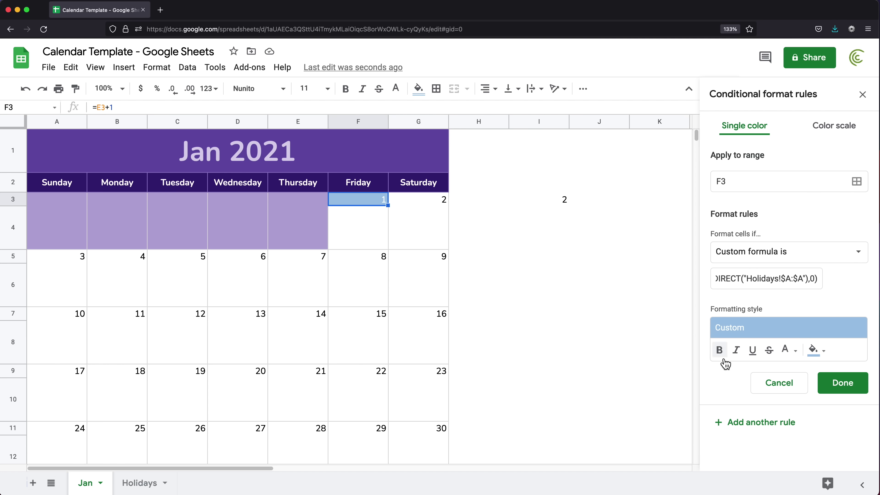
{"action": "left_click", "coordinate": [719, 350]}
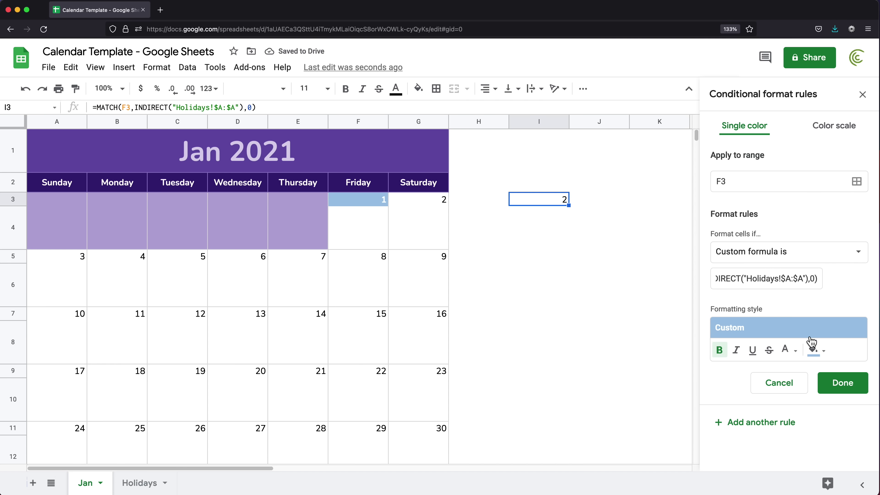
{"action": "left_click", "coordinate": [851, 385]}
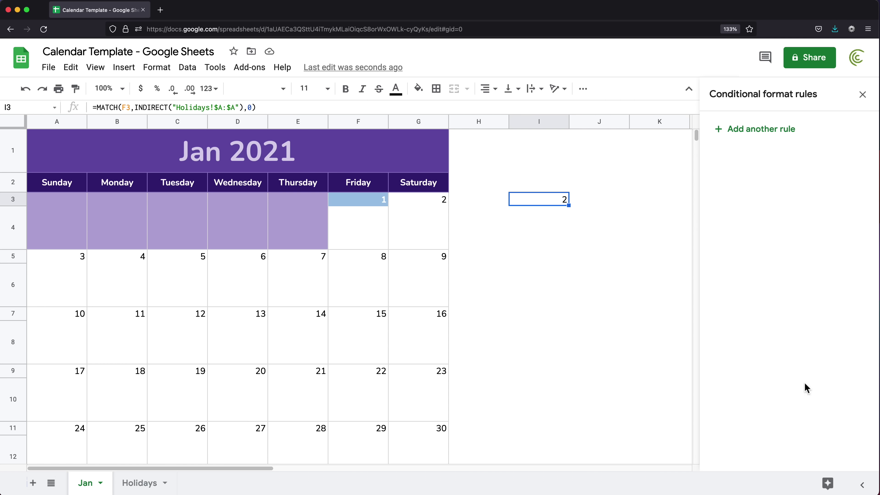
{"action": "left_click", "coordinate": [374, 207]}
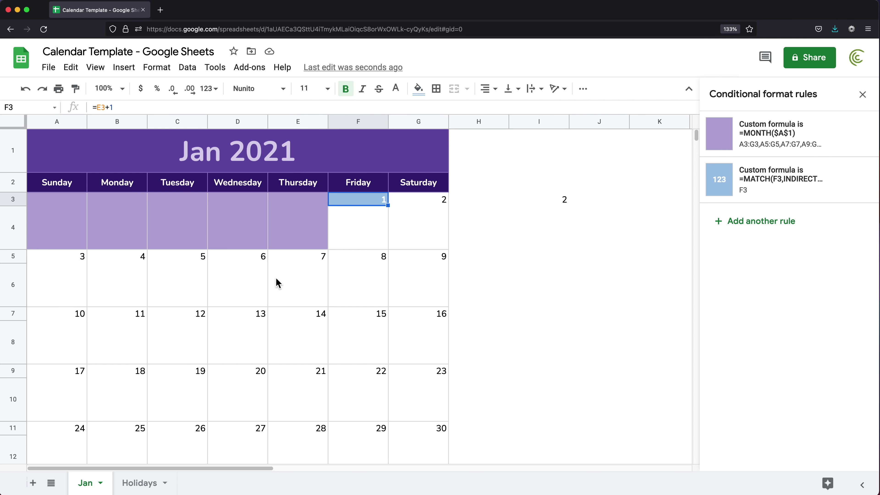
Step: Copy the full apply-to range from the MONTH conditional format rule covering F3, leaving that rule unchanged
{"action": "left_click_drag", "start_coordinate": [290, 258], "coordinate": [412, 258]}
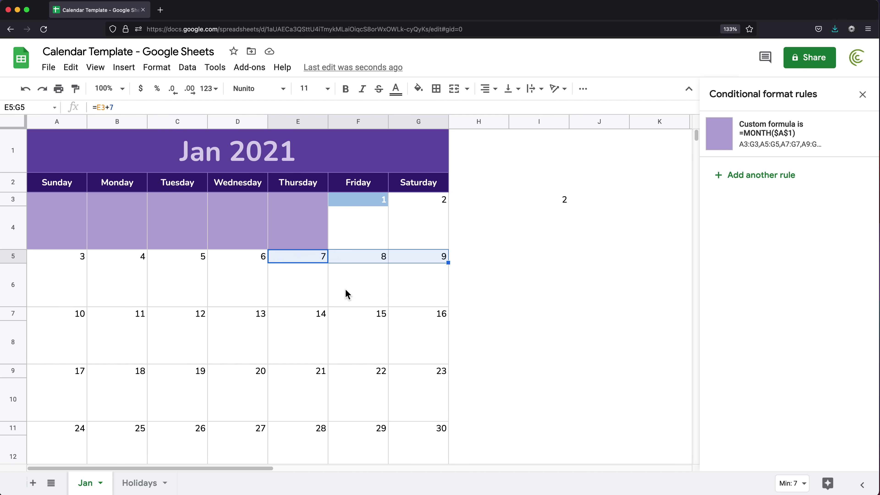
{"action": "left_click", "coordinate": [362, 314]}
{"action": "left_click", "coordinate": [367, 204]}
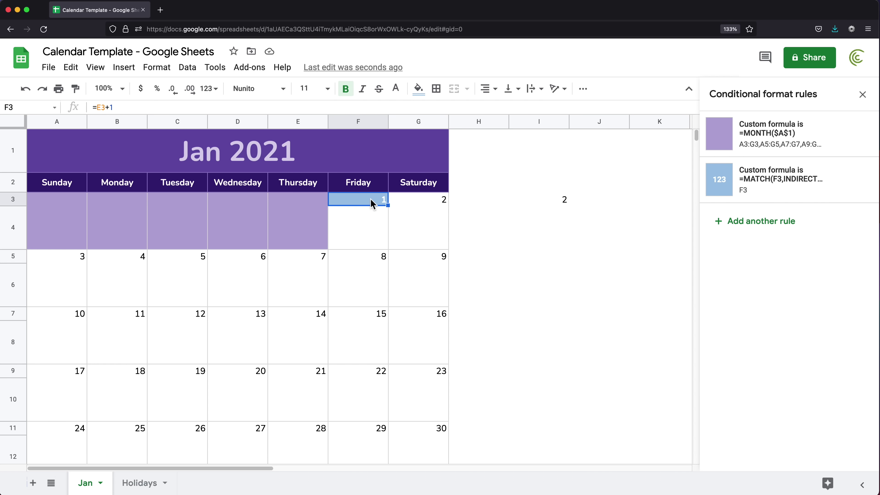
{"action": "left_click", "coordinate": [767, 138]}
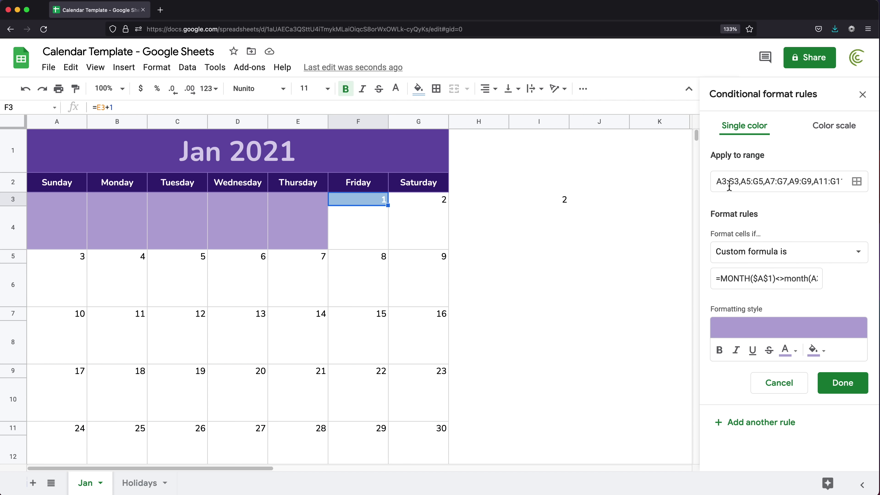
{"action": "left_click", "coordinate": [744, 183]}
{"action": "right_click", "coordinate": [762, 182]}
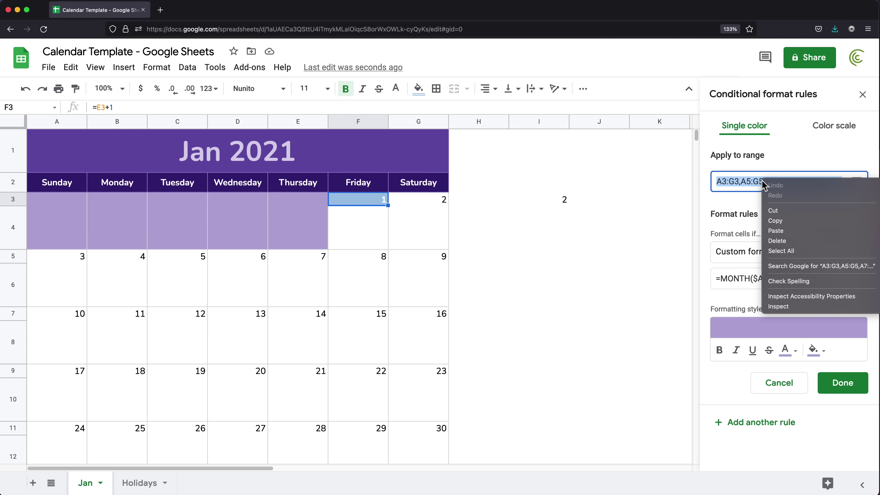
{"action": "left_click", "coordinate": [789, 220]}
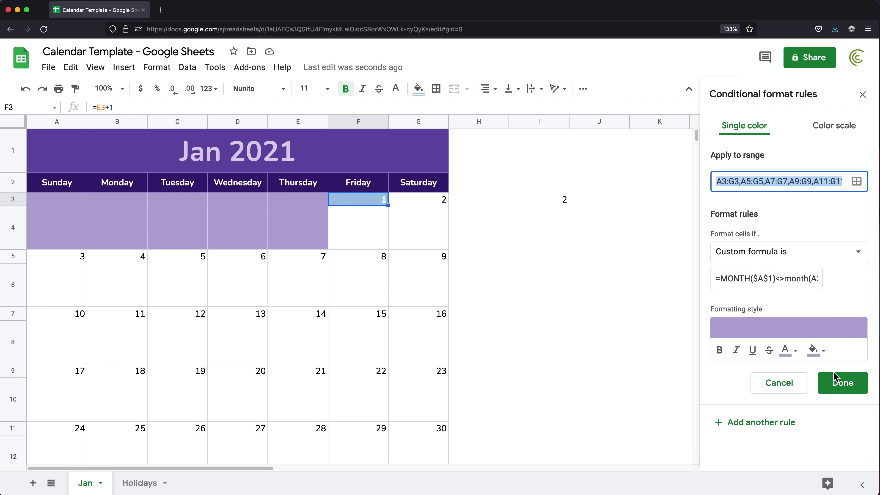
{"action": "left_click", "coordinate": [780, 383]}
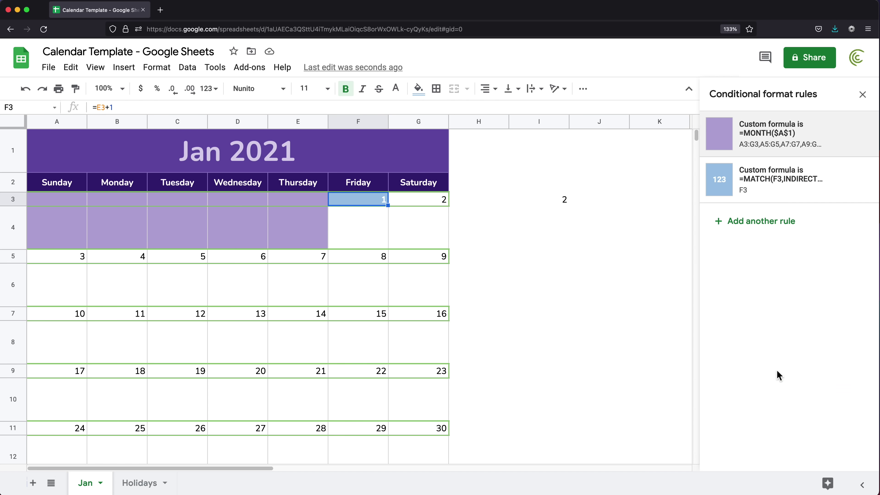
Step: Replace the MATCH rule's range with the copied A3:G3,A5:G5,A7:G7,A9:G9,A11:G11,A13:G13 and save the rule
{"action": "left_click", "coordinate": [771, 188]}
{"action": "left_click", "coordinate": [742, 182]}
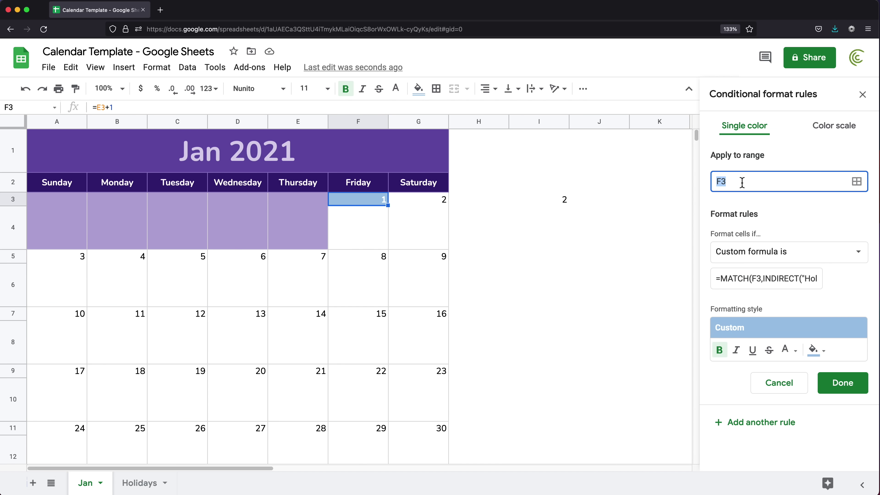
{"action": "key", "text": "BackSpace"}
{"action": "key", "text": "super+v"}
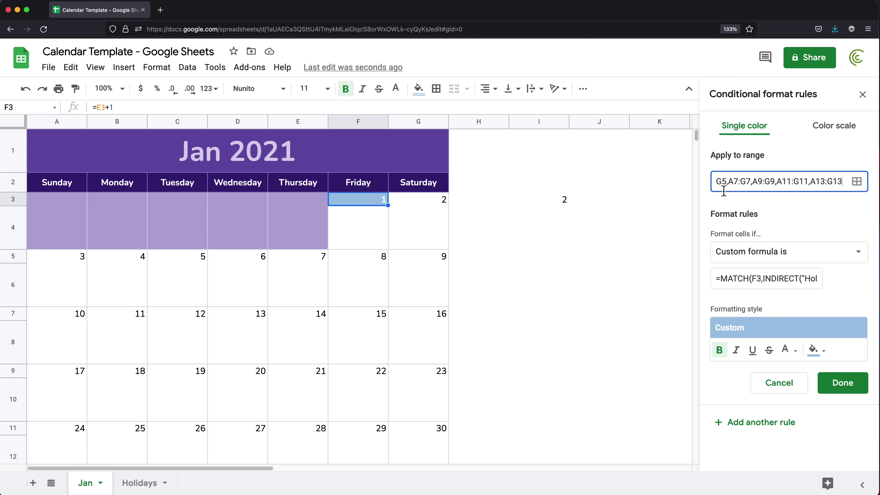
{"action": "left_click", "coordinate": [842, 382]}
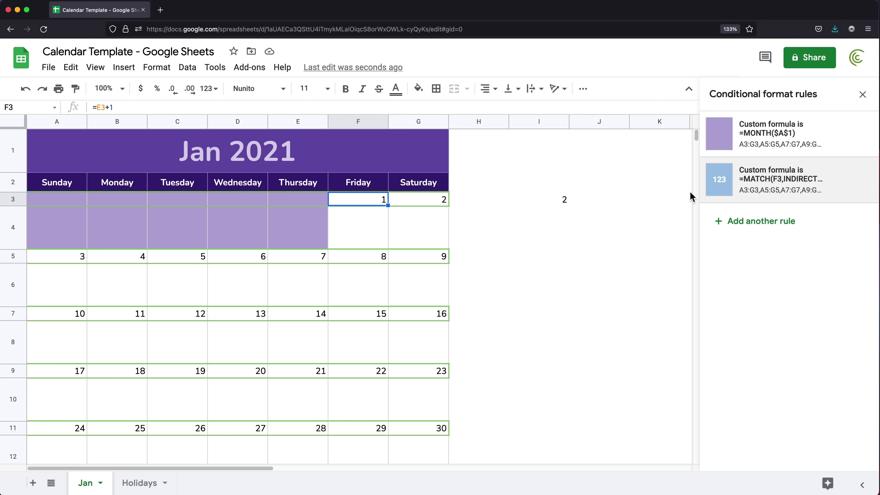
Step: Change the lookup cell in the MATCH rule's custom formula to A3 and save the rule
{"action": "left_click", "coordinate": [773, 190]}
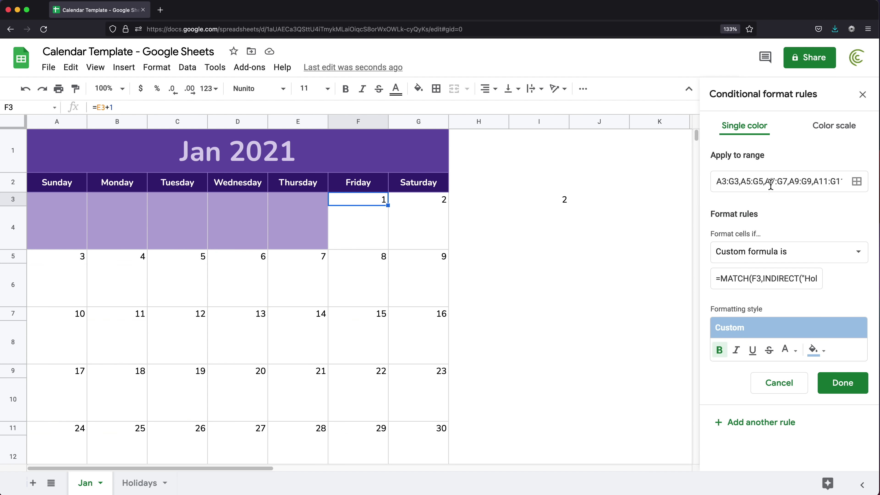
{"action": "left_click", "coordinate": [759, 282]}
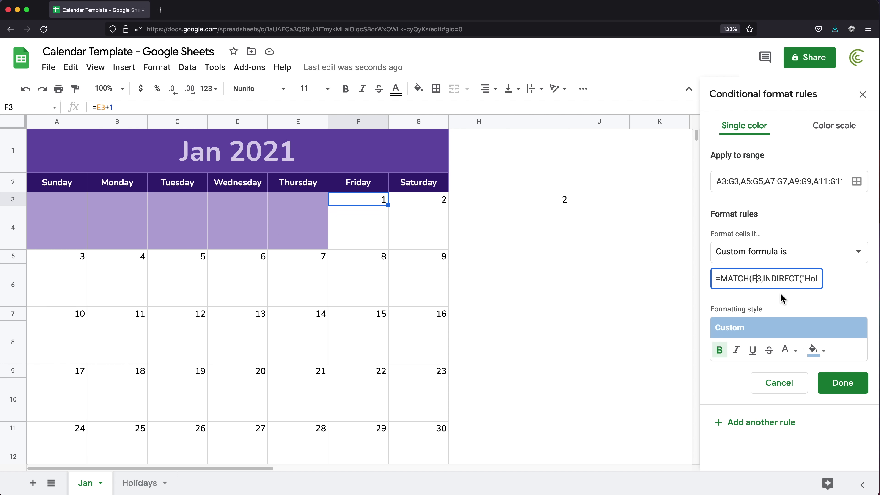
{"action": "key", "text": "BackSpace"}
{"action": "type", "text": "A"}
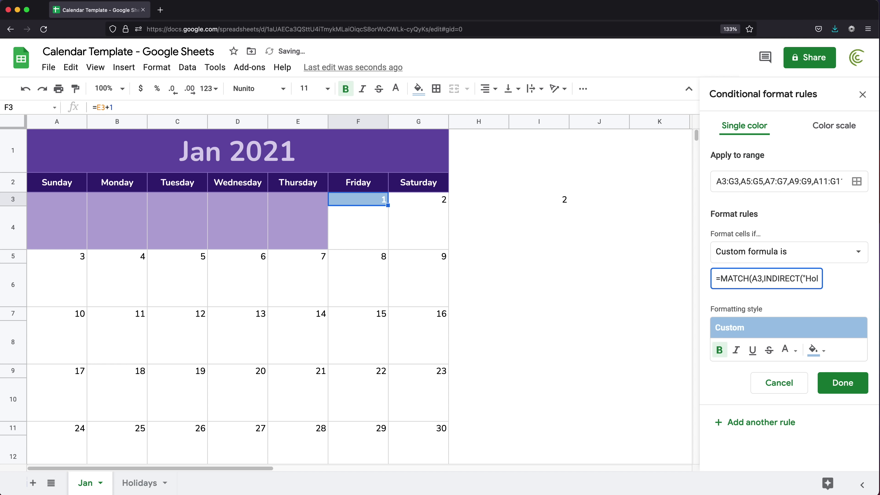
{"action": "left_click", "coordinate": [842, 382]}
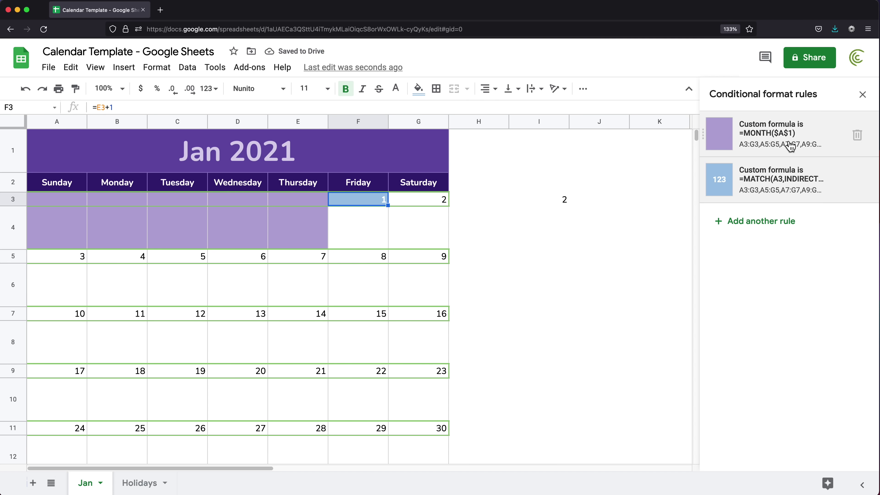
Step: Delete the test MATCH formula from cell I3 beside the calendar
{"action": "left_click", "coordinate": [563, 195]}
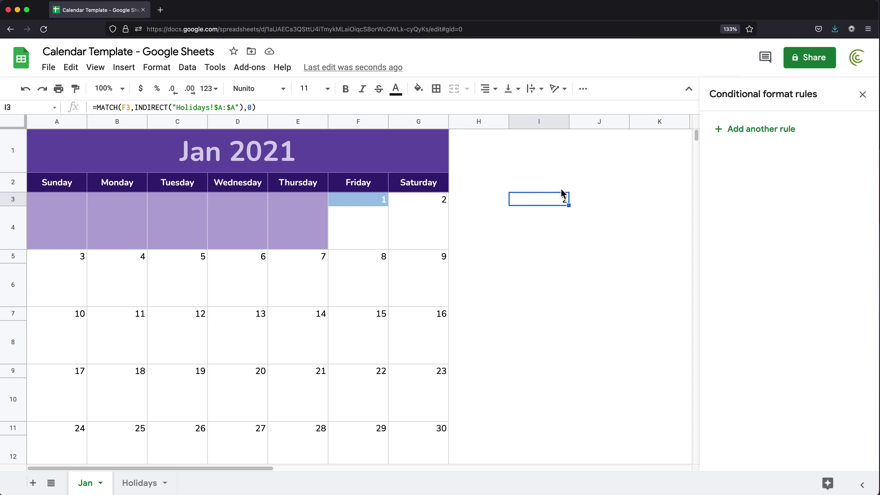
{"action": "key", "text": "Delete"}
{"action": "key", "text": "Down"}
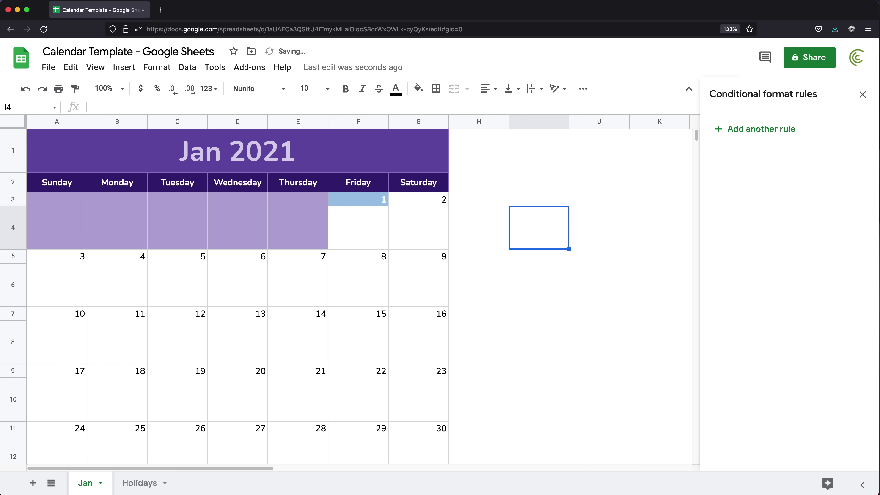
Step: On the Holidays sheet, change the date in A3 to 1/4/2021 and select A2:A3
{"action": "left_click", "coordinate": [139, 483]}
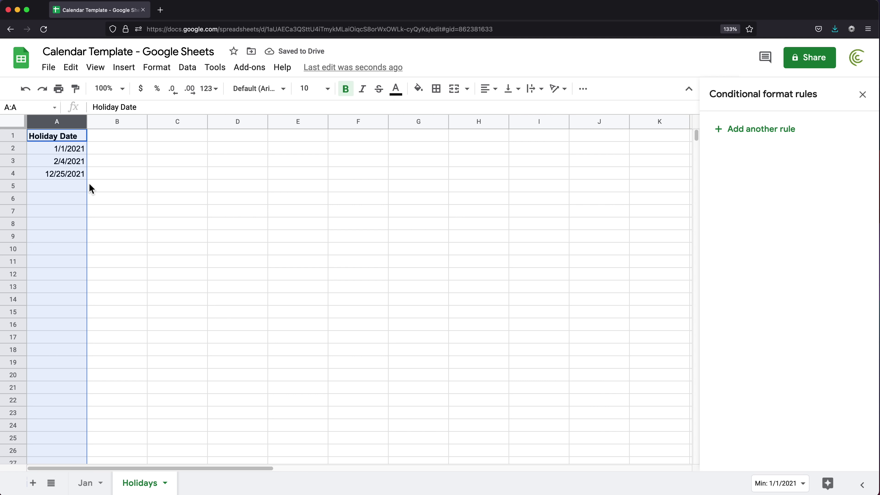
{"action": "left_click_drag", "start_coordinate": [72, 151], "coordinate": [68, 174]}
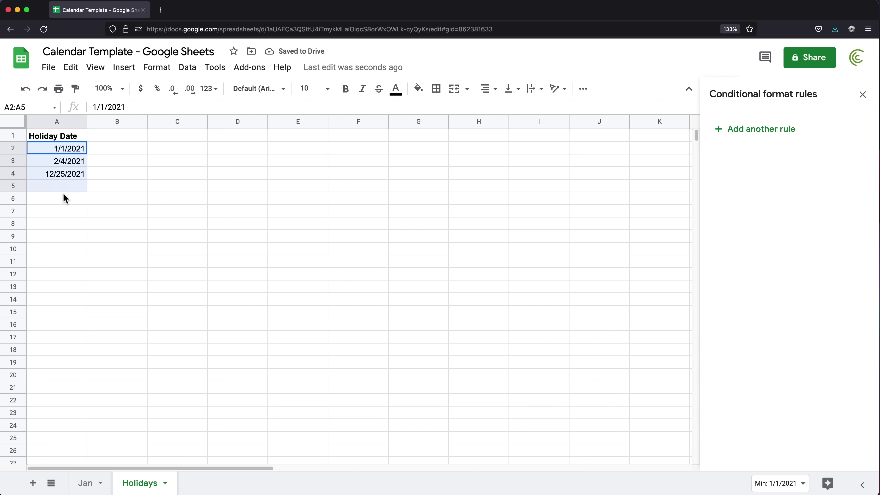
{"action": "left_click", "coordinate": [59, 164]}
{"action": "double_click", "coordinate": [59, 165]}
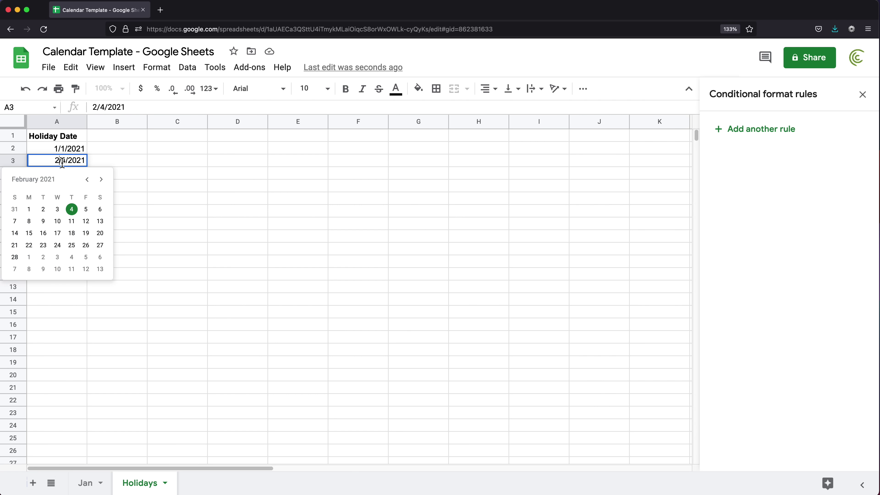
{"action": "key", "text": "Return"}
{"action": "left_click_drag", "start_coordinate": [64, 150], "coordinate": [71, 168]}
Step: Compare the highlighting of January 1 and 4 on the Jan sheet with the dates on the Holidays sheet
{"action": "left_click", "coordinate": [84, 483]}
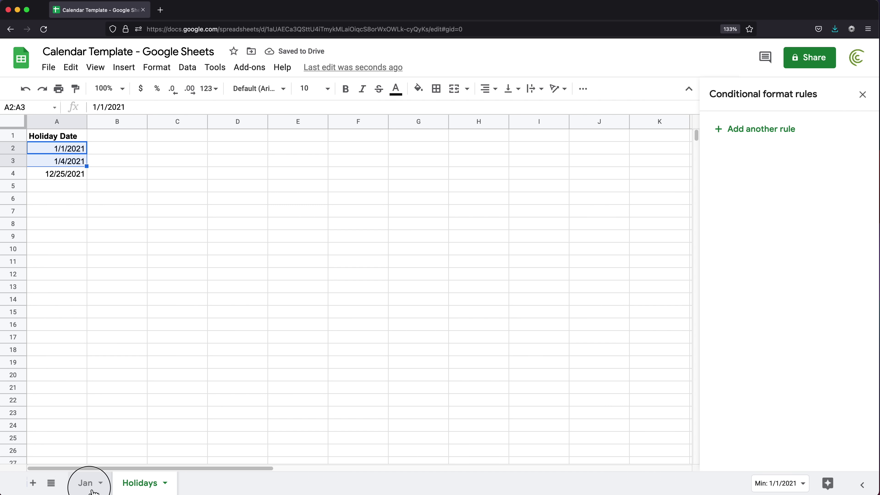
{"action": "left_click", "coordinate": [354, 201]}
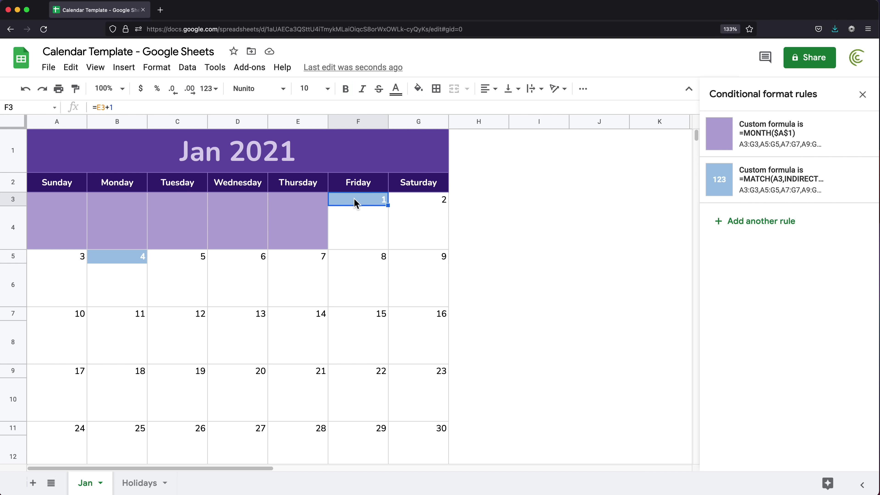
{"action": "left_click", "coordinate": [120, 259]}
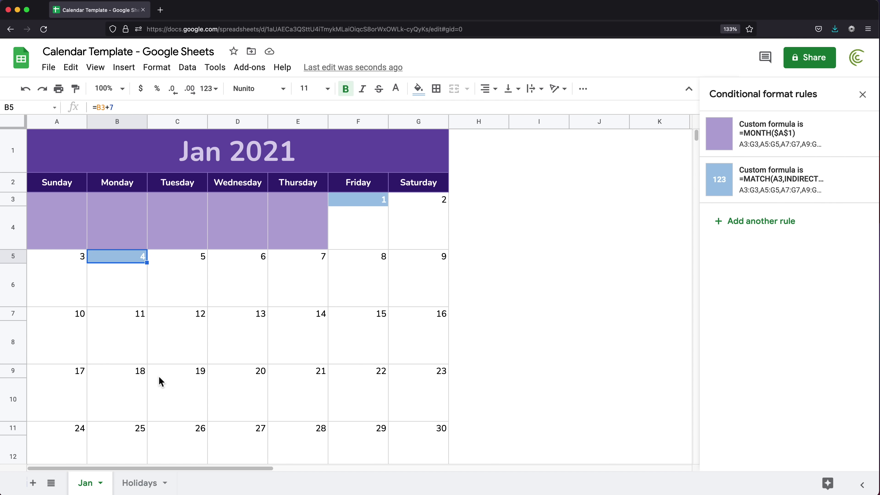
{"action": "left_click", "coordinate": [359, 236]}
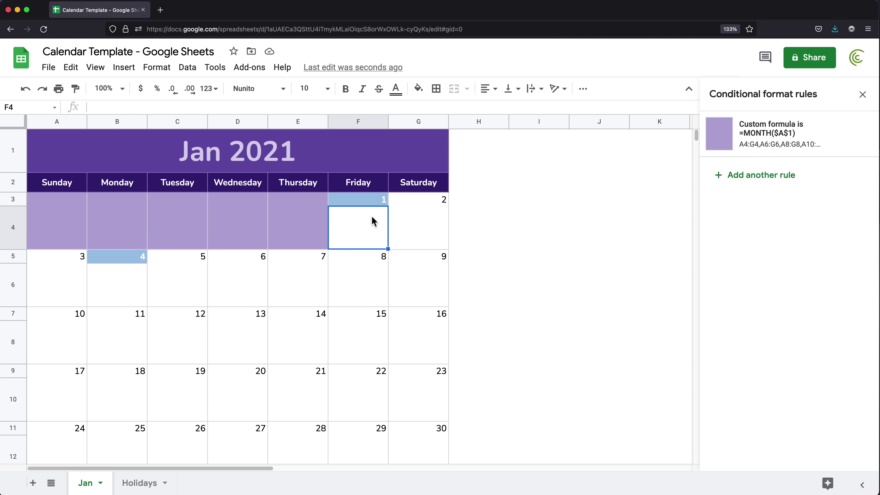
{"action": "left_click", "coordinate": [371, 202]}
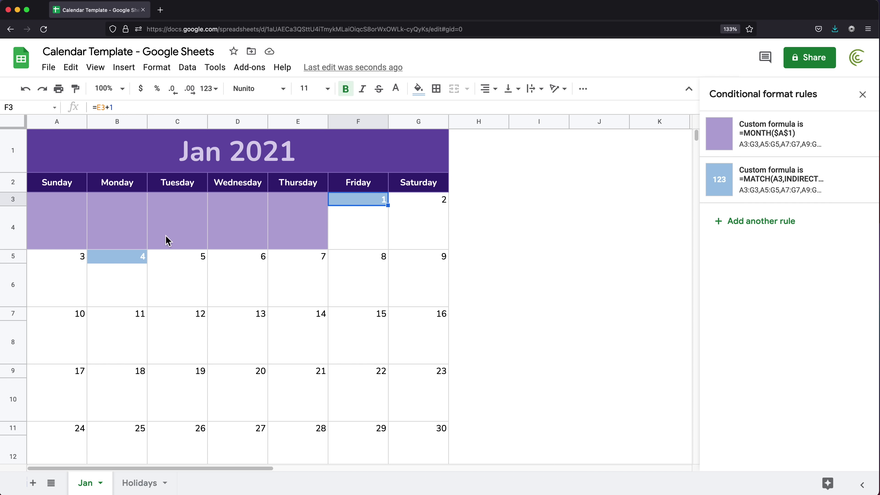
{"action": "left_click", "coordinate": [123, 257]}
{"action": "left_click", "coordinate": [367, 204]}
{"action": "left_click", "coordinate": [135, 483]}
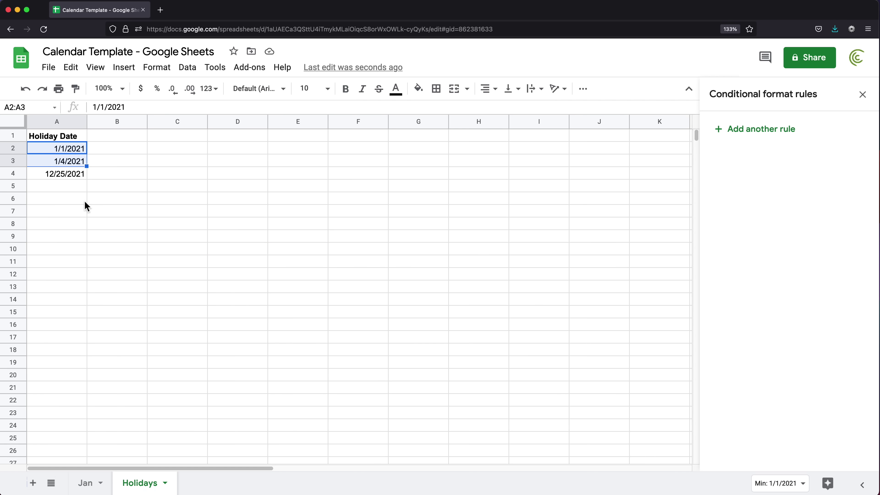
{"action": "left_click", "coordinate": [66, 173]}
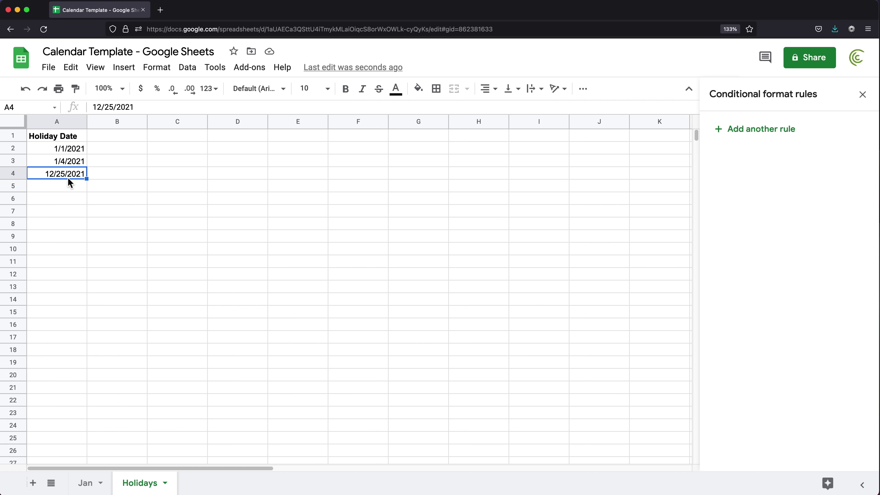
Step: Set the Jan sheet's header date to 12/1/2021 and select December 25 in G9 to test the holiday rule
{"action": "left_click", "coordinate": [91, 483]}
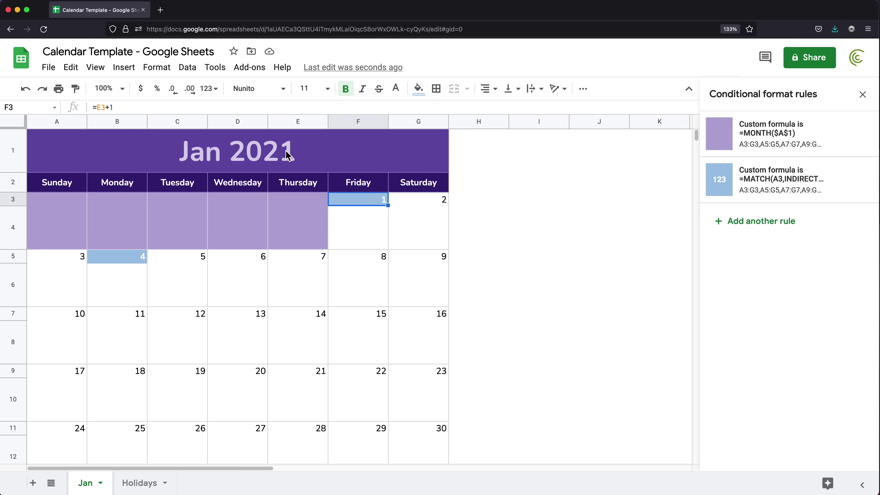
{"action": "left_click", "coordinate": [263, 156]}
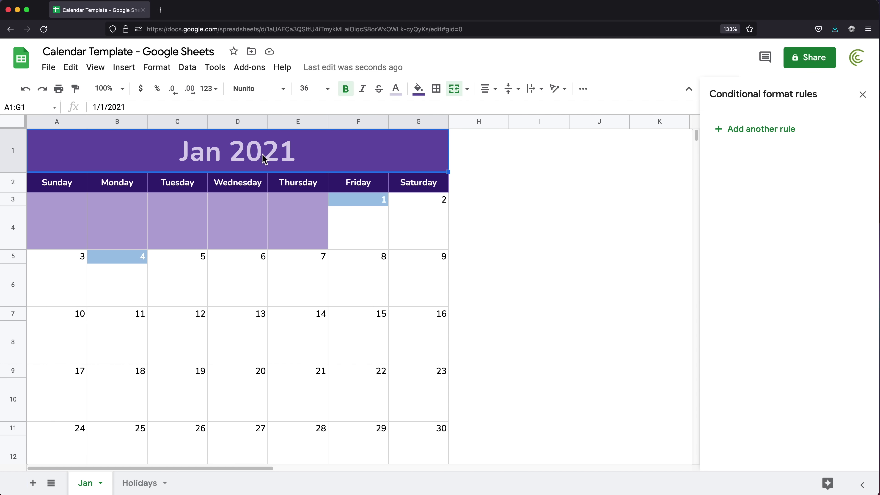
{"action": "double_click", "coordinate": [196, 151]}
{"action": "left_click_drag", "start_coordinate": [197, 153], "coordinate": [183, 154]}
{"action": "type", "text": "12"}
{"action": "key", "text": "Return"}
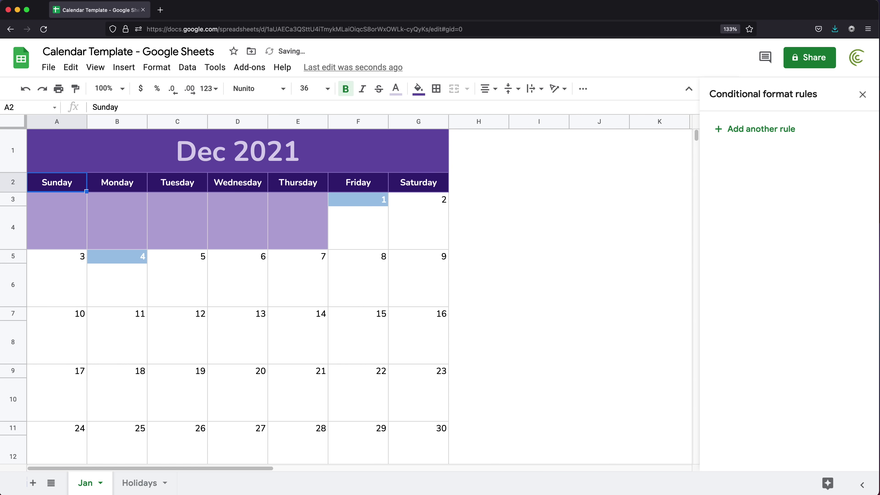
{"action": "left_click", "coordinate": [429, 371]}
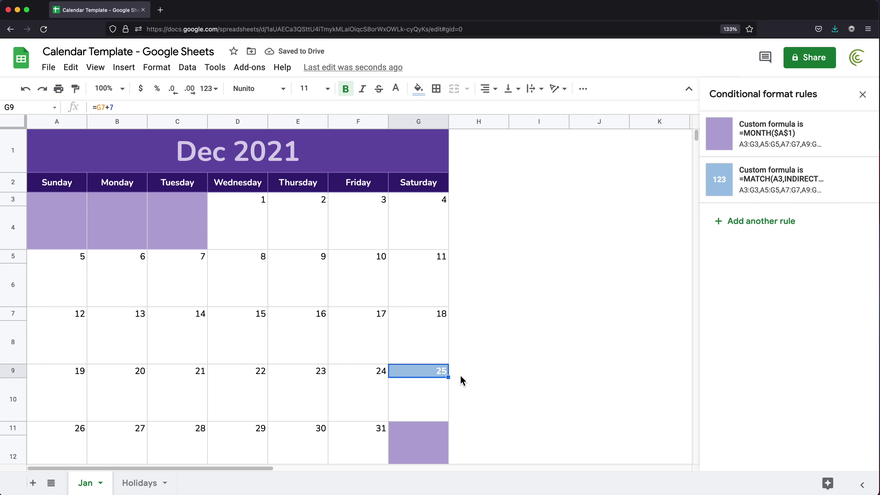
Step: Review the date list in A2:A14 on the Holidays sheet and the empty rows beneath it
{"action": "left_click", "coordinate": [145, 489]}
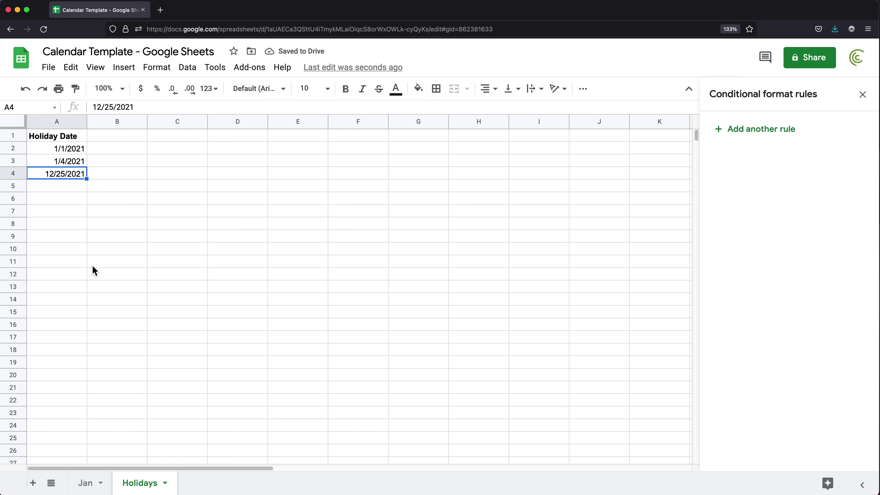
{"action": "left_click", "coordinate": [67, 149]}
{"action": "left_click_drag", "start_coordinate": [67, 150], "coordinate": [65, 307]}
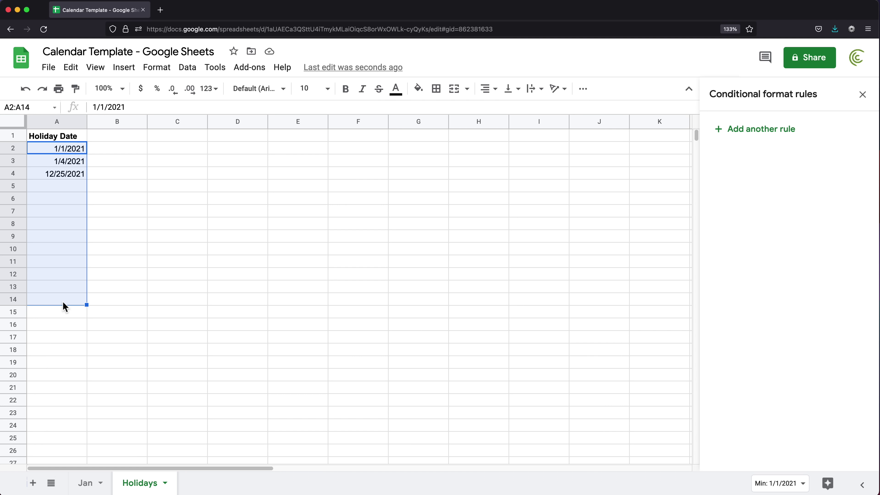
{"action": "left_click", "coordinate": [58, 263]}
Step: Set the merged header date on the Jan sheet back to 1/1/2021
{"action": "left_click", "coordinate": [86, 482]}
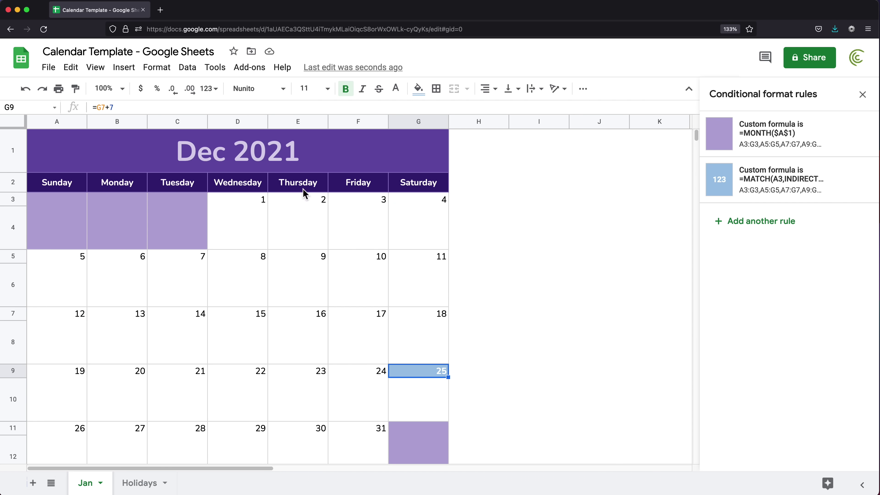
{"action": "left_click", "coordinate": [248, 158]}
{"action": "double_click", "coordinate": [248, 158]}
{"action": "left_click_drag", "start_coordinate": [202, 155], "coordinate": [188, 155]}
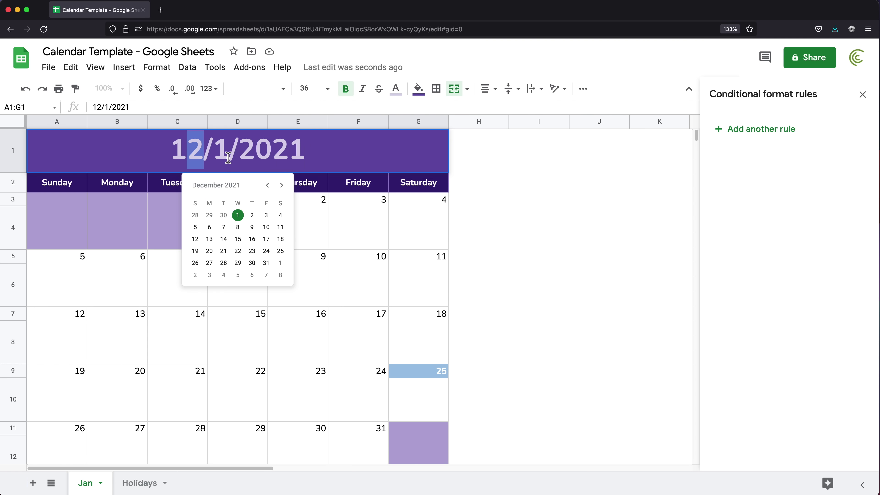
{"action": "key", "text": "BackSpace"}
{"action": "key", "text": "Return"}
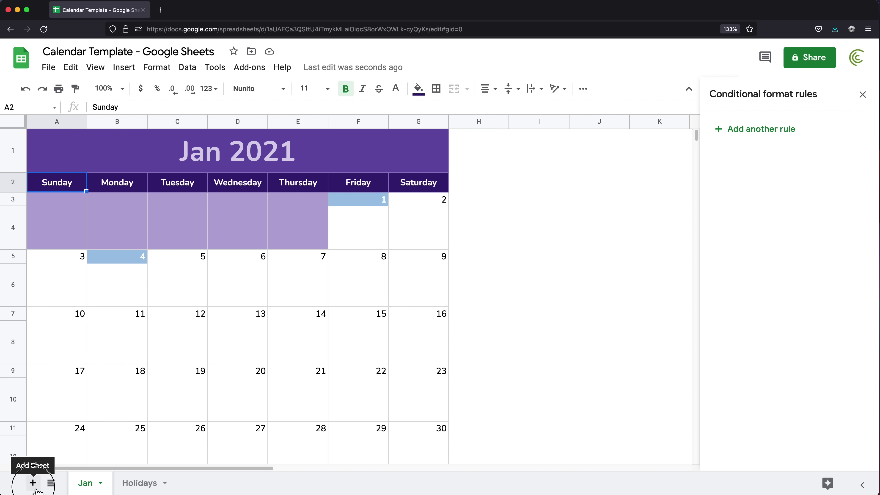
Step: Add a new blank sheet and move it after the Holidays sheet
{"action": "left_click", "coordinate": [33, 483]}
{"action": "left_click_drag", "start_coordinate": [141, 486], "coordinate": [222, 487]}
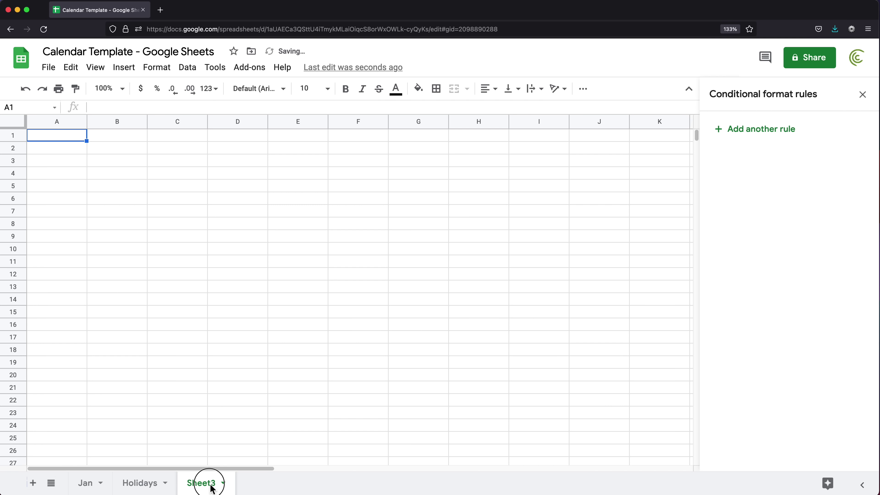
Step: Rename the new sheet as Details
{"action": "double_click", "coordinate": [214, 486]}
{"action": "type", "text": "Details"}
{"action": "key", "text": "Return"}
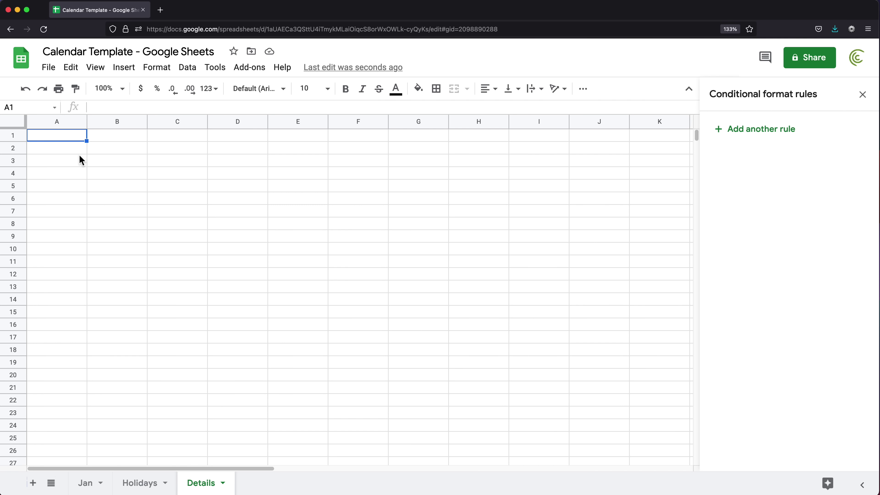
Step: Enter the headers Date, Time and Description in A1:C1 of the Details sheet and make them bold
{"action": "key", "text": "super+plus"}
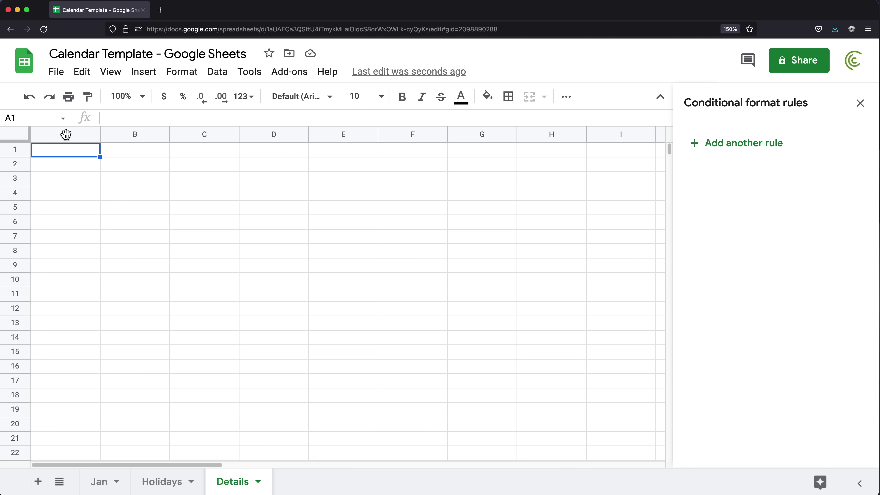
{"action": "type", "text": "Dat"}
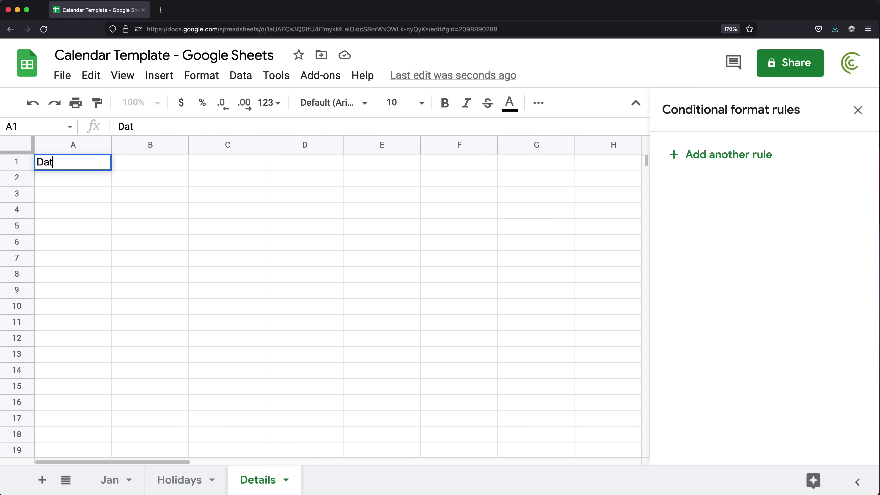
{"action": "type", "text": "e"}
{"action": "key", "text": "Return"}
{"action": "key", "text": "Up"}
{"action": "key", "text": "Right"}
{"action": "type", "text": "Time"}
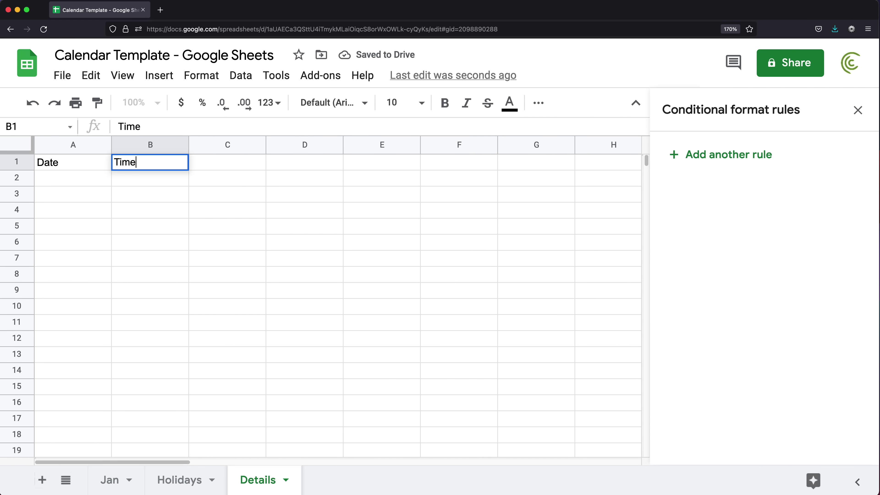
{"action": "key", "text": "Return"}
{"action": "key", "text": "Up"}
{"action": "key", "text": "Right"}
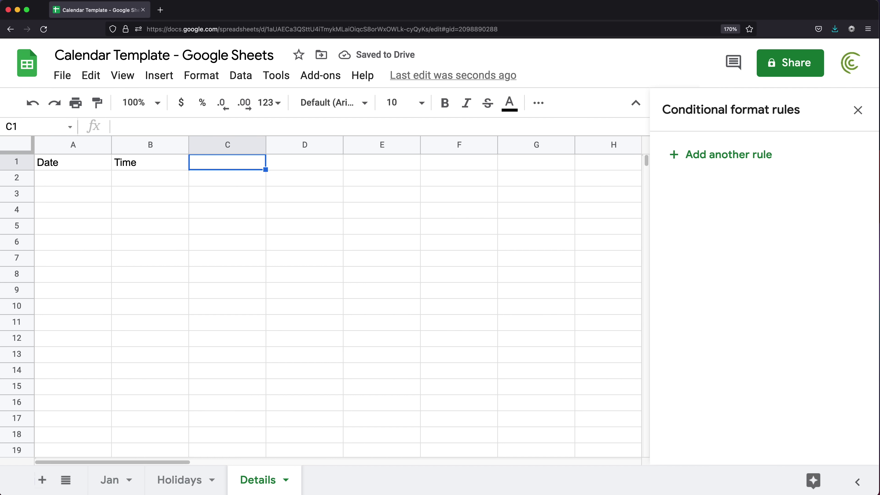
{"action": "type", "text": "Description"}
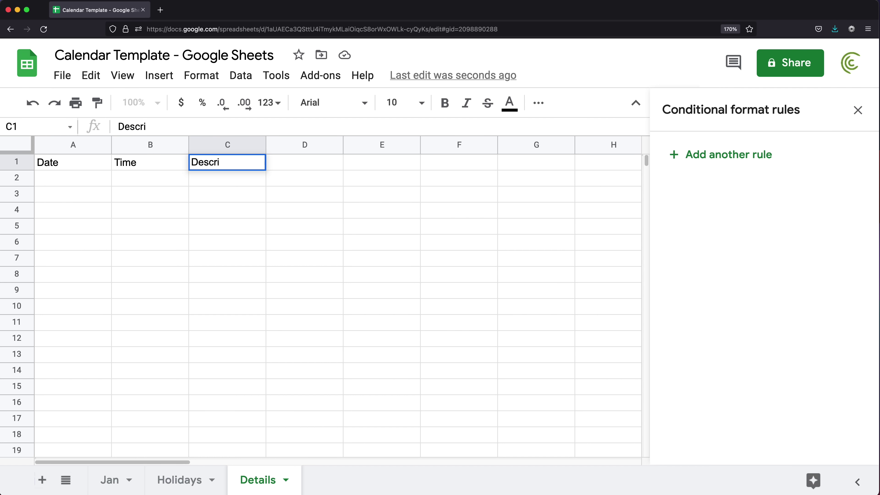
{"action": "key", "text": "Return"}
{"action": "left_click_drag", "start_coordinate": [212, 163], "coordinate": [59, 162]}
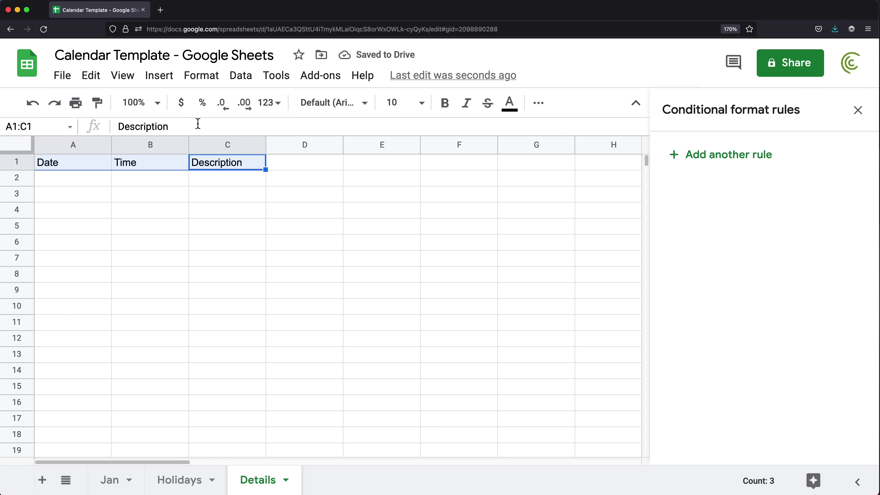
{"action": "key", "text": "super+b"}
Step: Add the first event in row 2 with the date 1/1/2021, the time 8 am and the description Take a Nap
{"action": "left_click", "coordinate": [62, 176]}
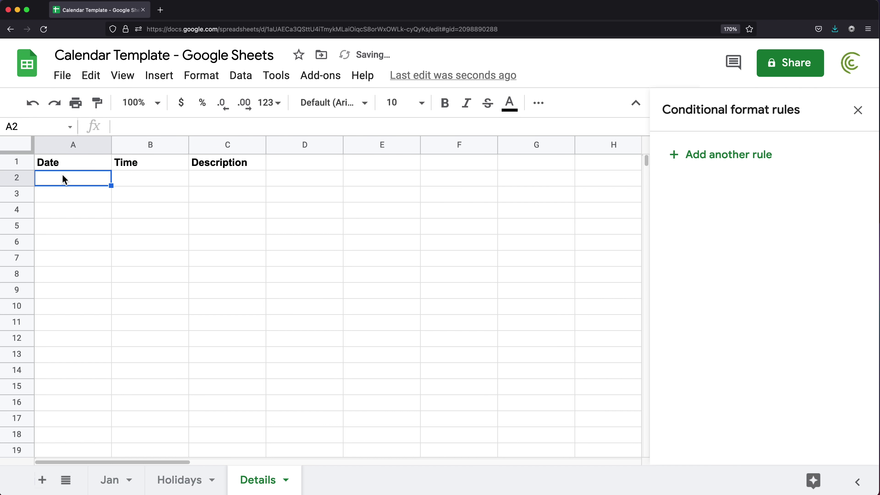
{"action": "type", "text": "1/1/2021"}
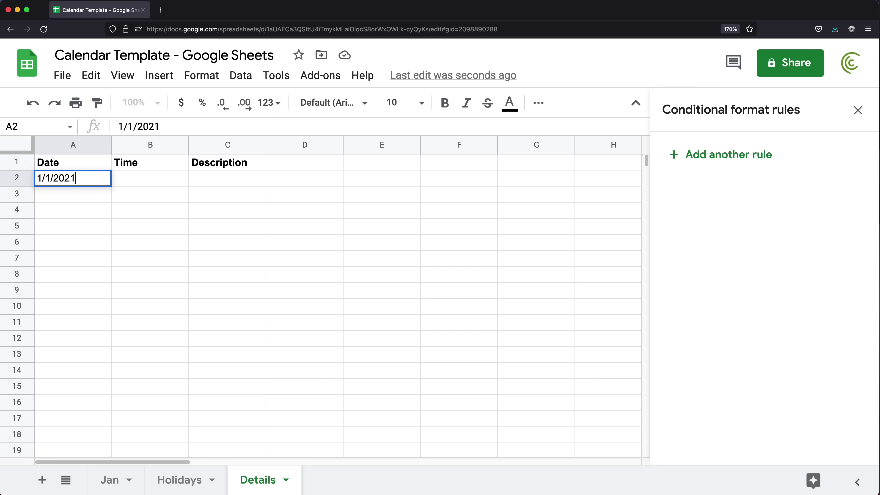
{"action": "key", "text": "Return"}
{"action": "key", "text": "Up"}
{"action": "key", "text": "Right"}
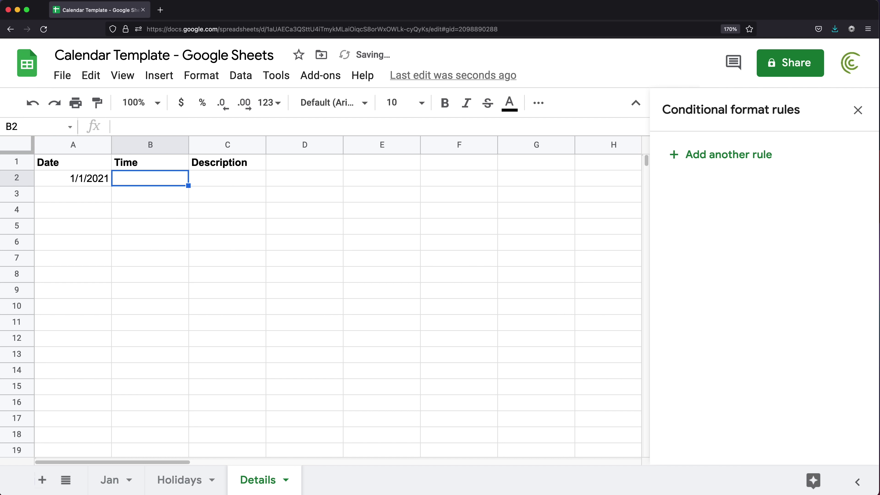
{"action": "type", "text": "8 am"}
{"action": "key", "text": "Return"}
{"action": "key", "text": "Up"}
{"action": "key", "text": "Right"}
{"action": "type", "text": "Take a Nap"}
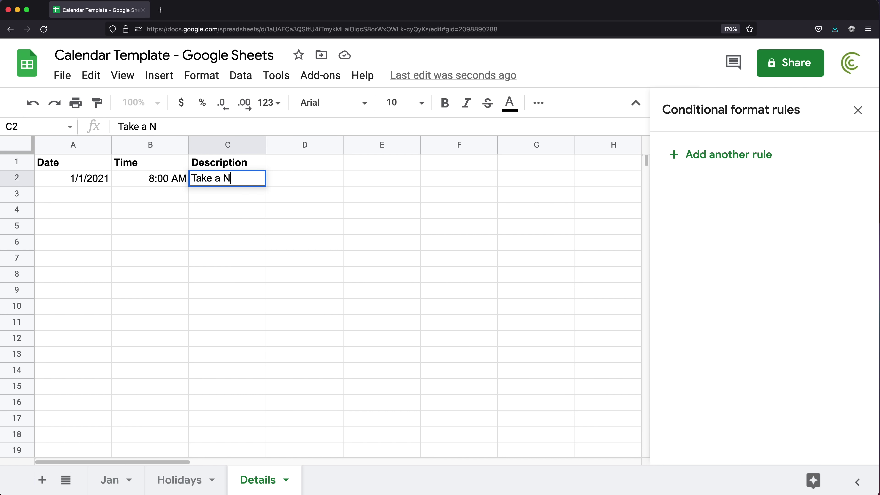
{"action": "key", "text": "Return"}
Step: Fill rows 3–6 with events: 1/1/2021 1 pm Wake up, 2 pm Make a snowman; 1/3/2021 9:30 am Go to work, 4 pm Go Home
{"action": "key", "text": "Left"}
{"action": "key", "text": "Left"}
{"action": "type", "text": "1/1/2021\t1 pm\tWake up 1/1/202"}
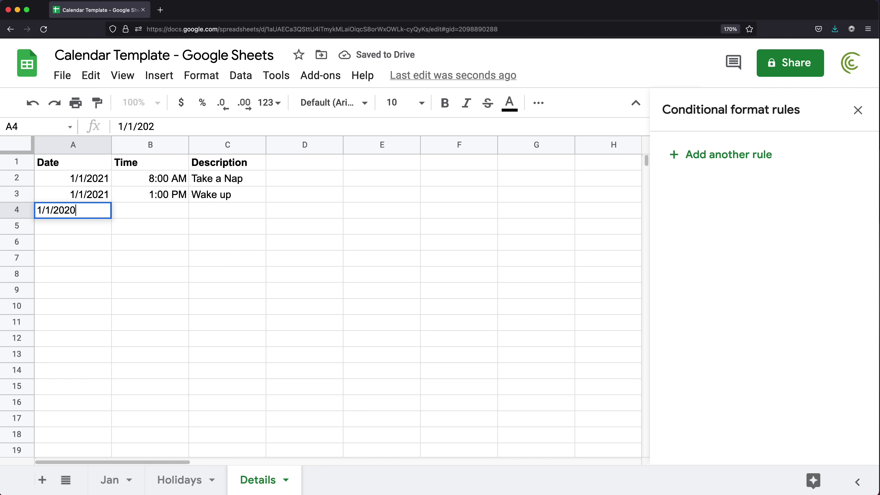
{"action": "type", "text": "1\t2 pm\tMake a snowman 1/3/20201\t9:30 am\t"}
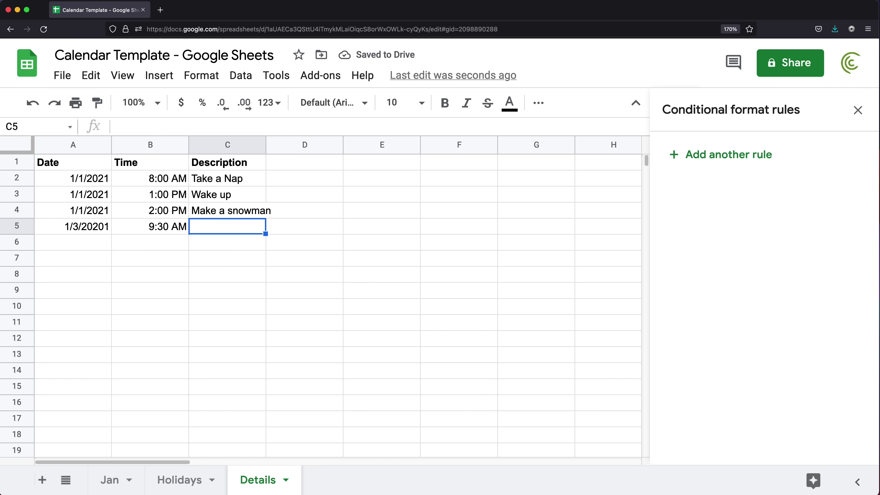
{"action": "type", "text": "Go to work 1/3/2021\t4 pm\tgo Home"}
{"action": "key", "text": "Return"}
Step: Correct the date in A5 to 1/3/2021 and widen the Description column on the Details sheet
{"action": "double_click", "coordinate": [115, 227]}
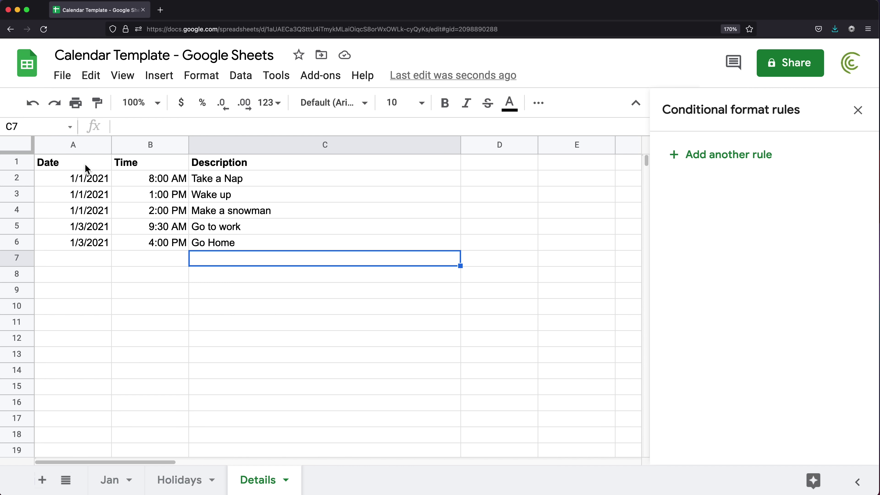
{"action": "left_click_drag", "start_coordinate": [89, 182], "coordinate": [272, 294]}
{"action": "left_click", "coordinate": [107, 163]}
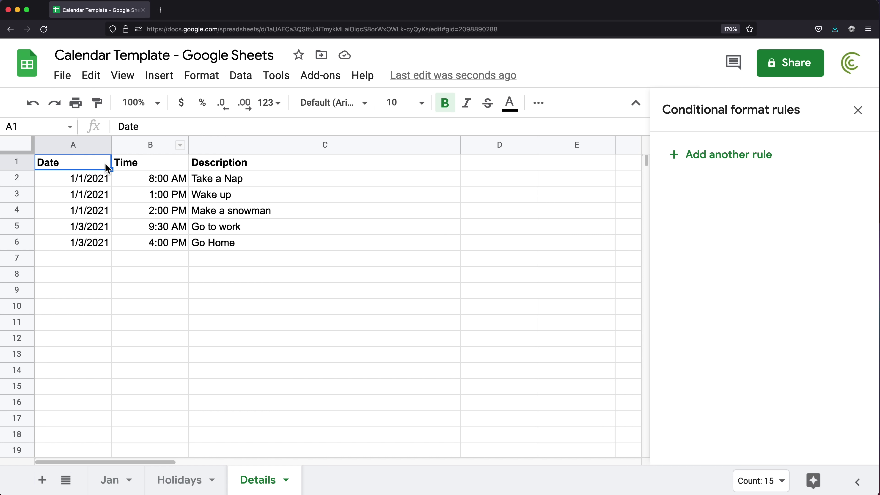
Step: Add another blank sheet and name it Details Sorted
{"action": "left_click", "coordinate": [43, 479]}
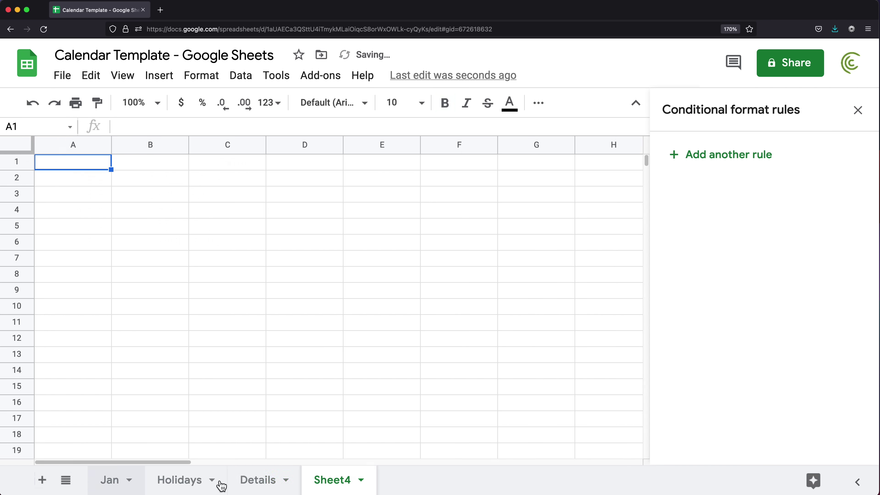
{"action": "double_click", "coordinate": [327, 488]}
{"action": "type", "text": "Detail"}
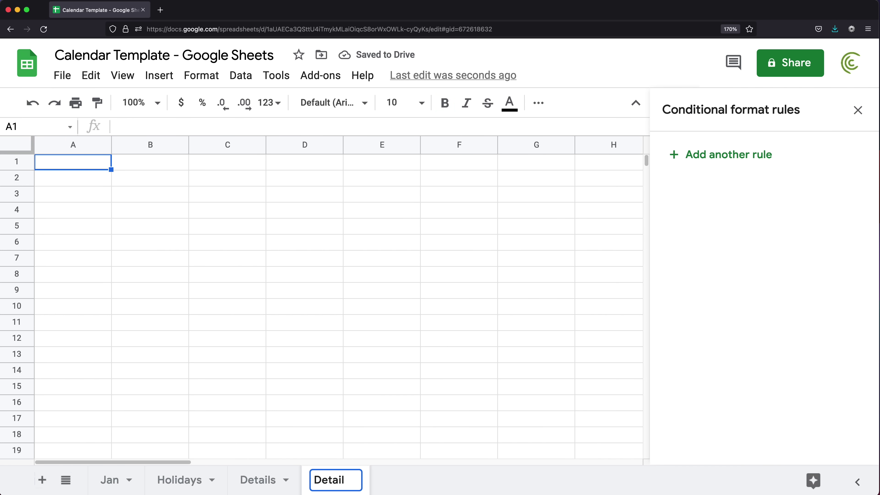
{"action": "type", "text": "s sorted"}
{"action": "key", "text": "BackSpace"}
{"action": "type", "text": "S"}
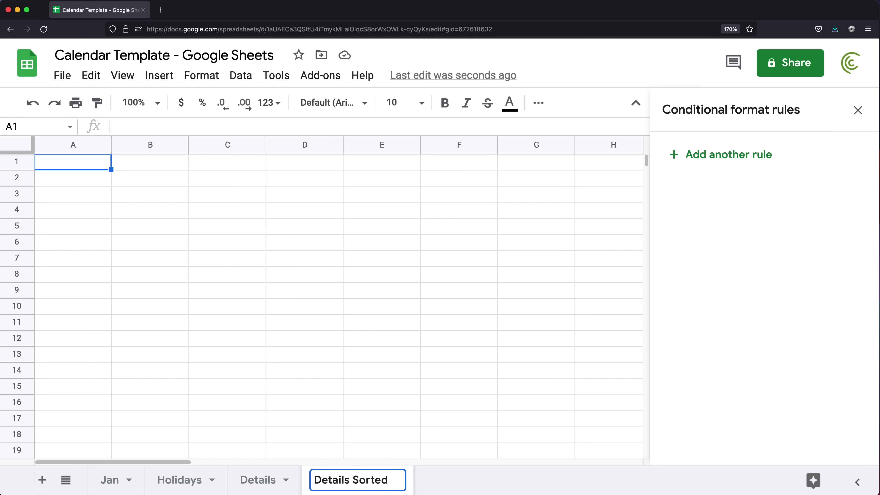
{"action": "key", "text": "Return"}
Step: Copy the header row A1:C1 from the Details sheet into row 1 of the Details Sorted sheet
{"action": "left_click", "coordinate": [259, 480]}
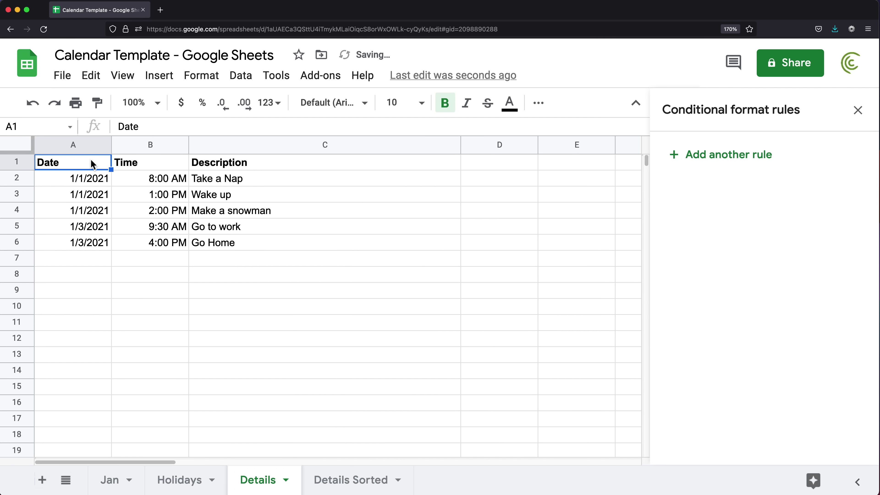
{"action": "left_click_drag", "start_coordinate": [92, 163], "coordinate": [258, 163]}
{"action": "key", "text": "ctrl+c"}
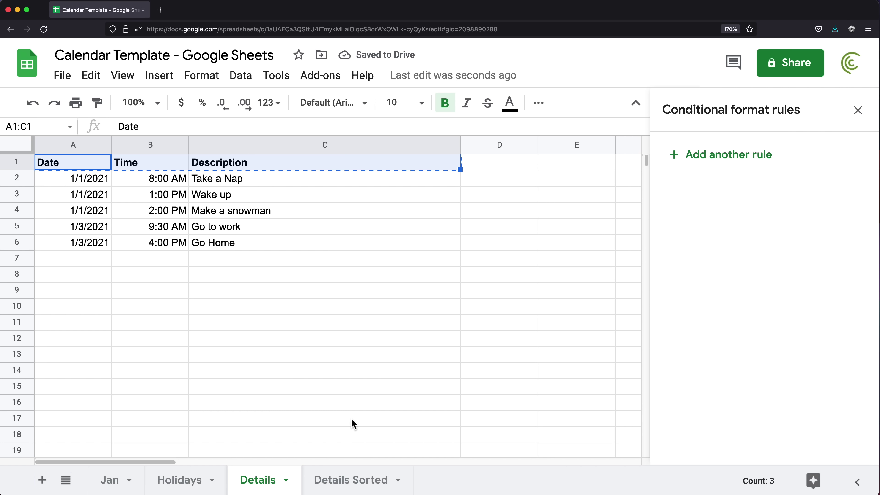
{"action": "left_click", "coordinate": [350, 480]}
{"action": "key", "text": "ctrl+v"}
Step: Enter =SORT(Details!A2:C,1,true,2,true) in A2 of the Details Sorted sheet and widen its Description column
{"action": "left_click", "coordinate": [100, 181]}
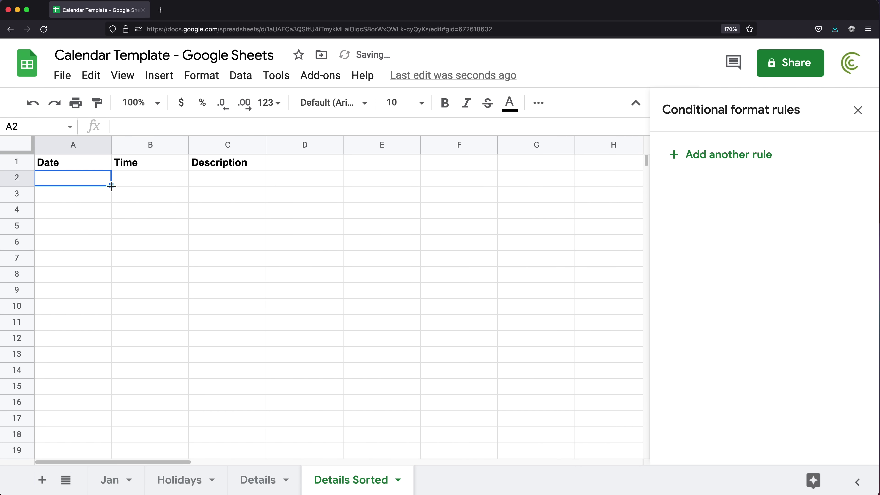
{"action": "type", "text": "=SORT("}
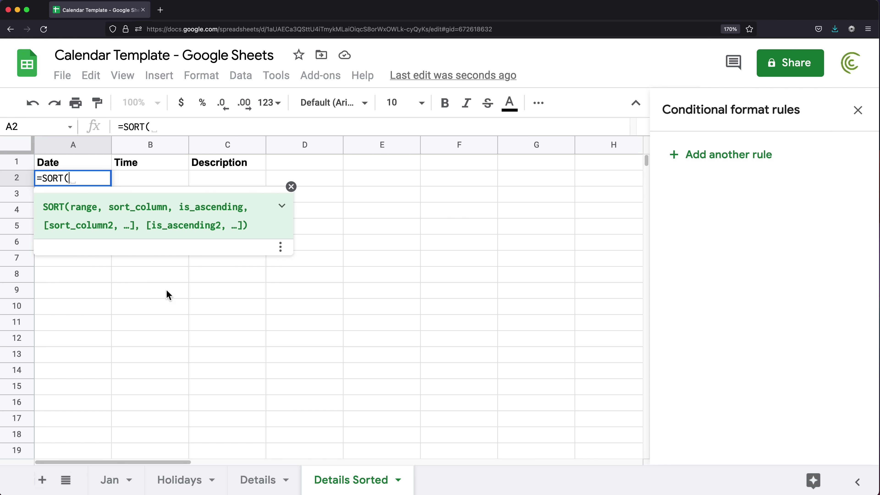
{"action": "left_click", "coordinate": [259, 480]}
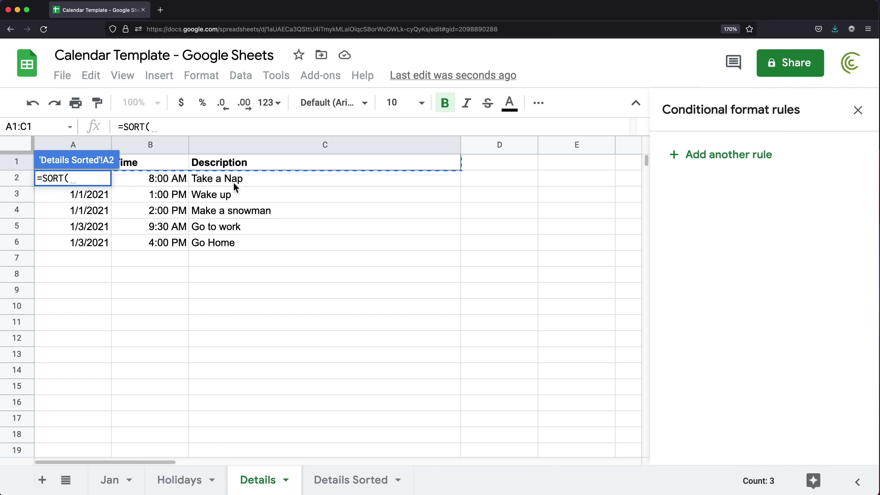
{"action": "left_click_drag", "start_coordinate": [234, 182], "coordinate": [70, 291]}
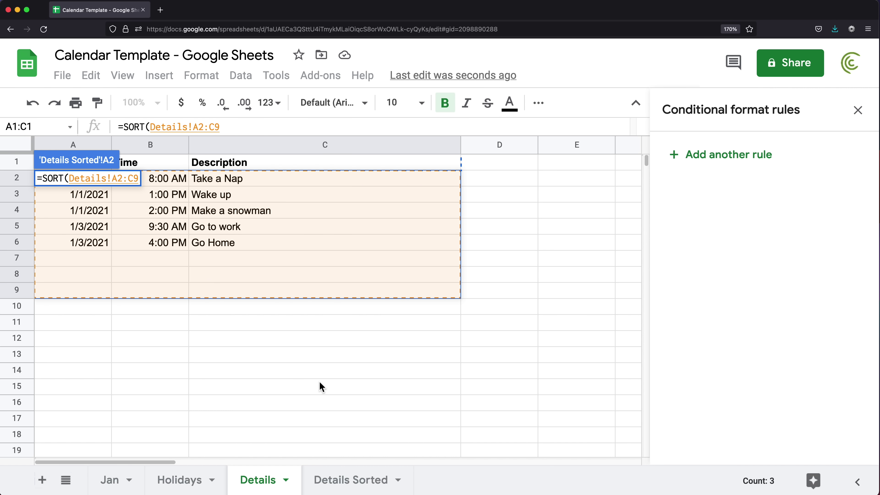
{"action": "key", "text": "BackSpace"}
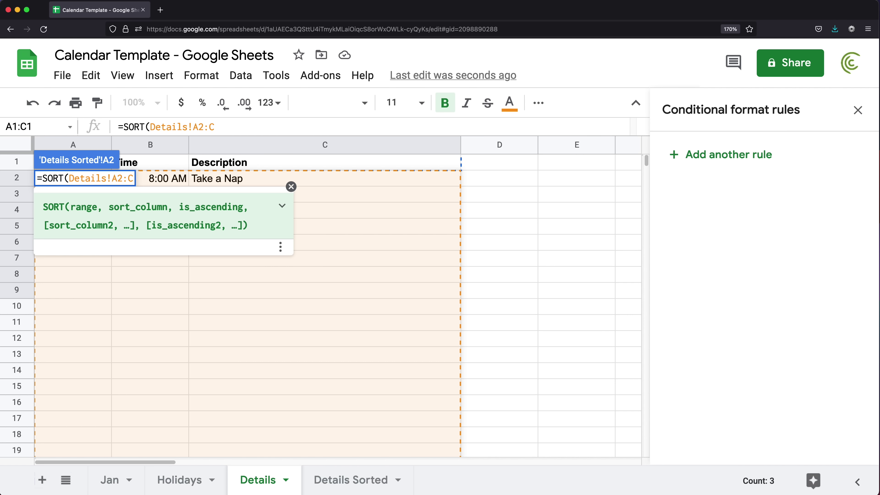
{"action": "type", "text": ","}
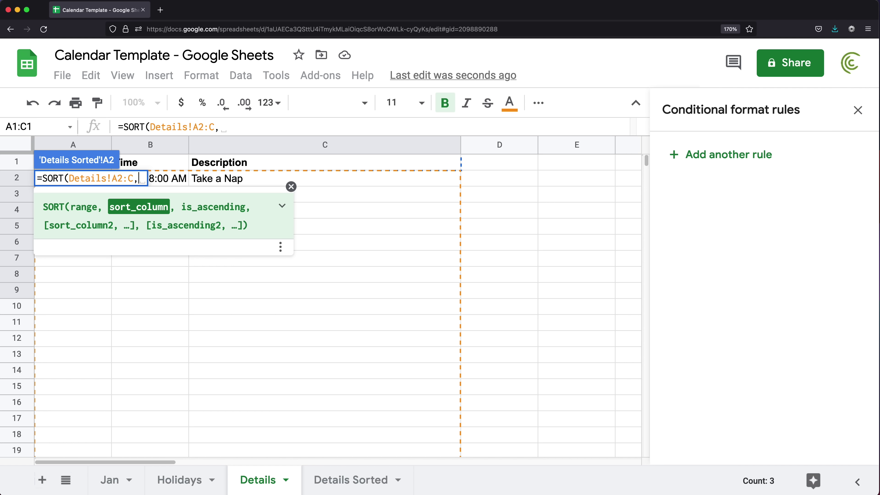
{"action": "type", "text": "1,"}
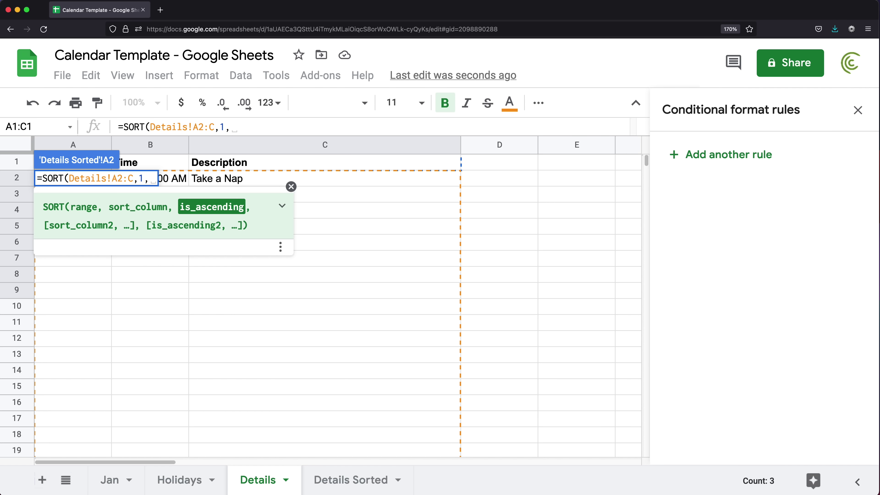
{"action": "type", "text": "true,"}
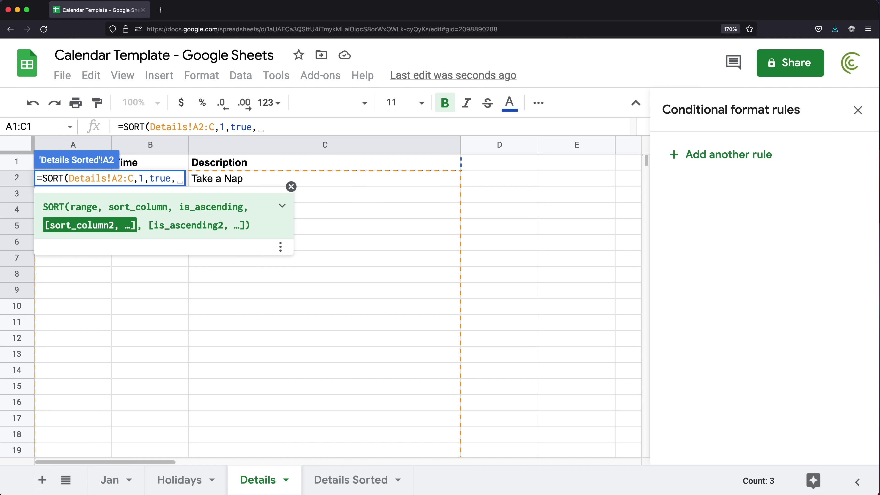
{"action": "type", "text": "2,true"}
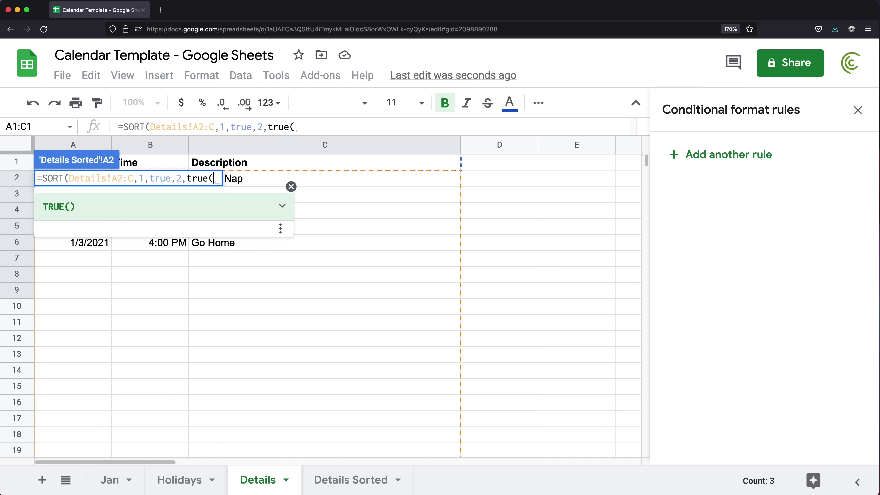
{"action": "type", "text": ")"}
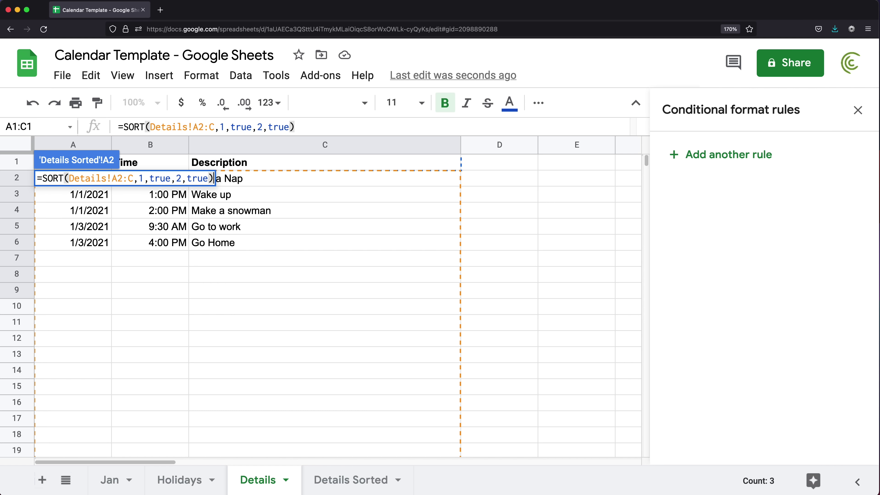
{"action": "key", "text": "Return"}
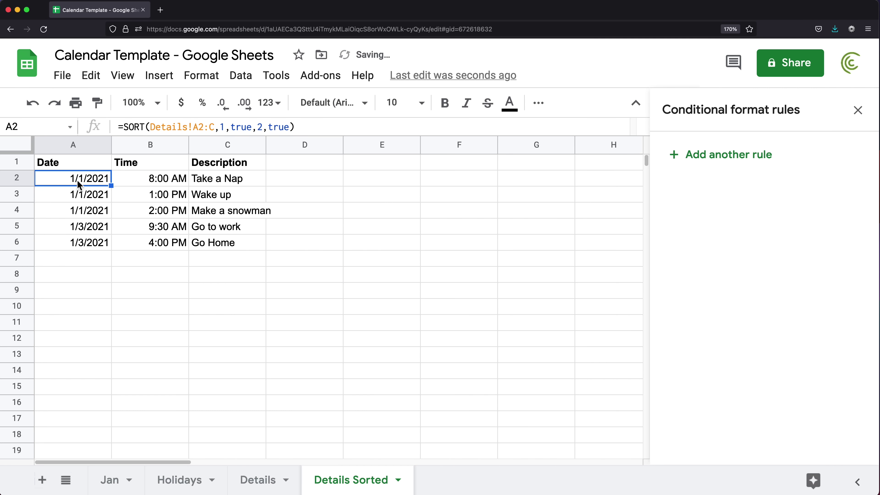
{"action": "left_click_drag", "start_coordinate": [75, 183], "coordinate": [234, 244]}
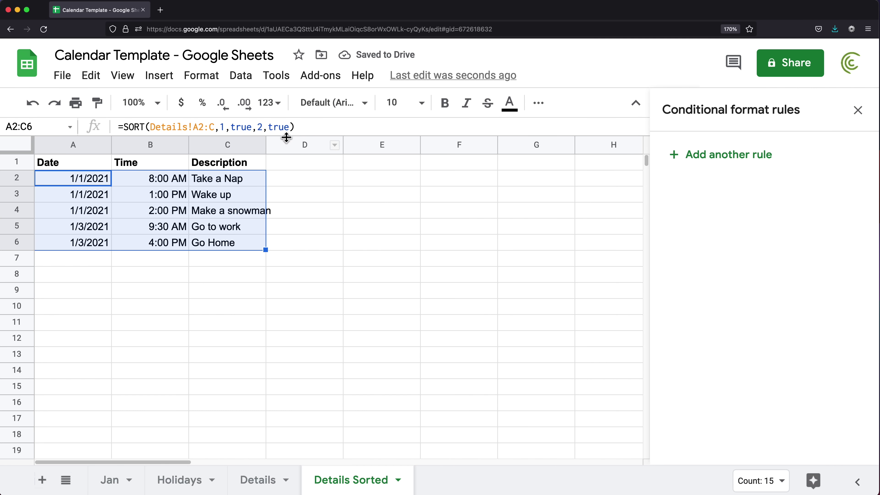
{"action": "left_click_drag", "start_coordinate": [267, 138], "coordinate": [303, 143]}
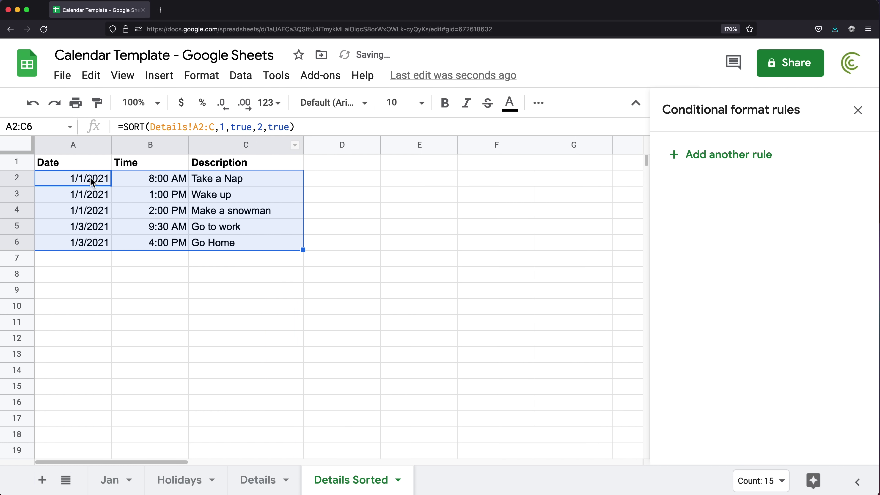
Step: On the Details sheet, add an event in row 7: date 1/2/2021, time 8:00 PM, description "Record a video"
{"action": "left_click", "coordinate": [260, 482]}
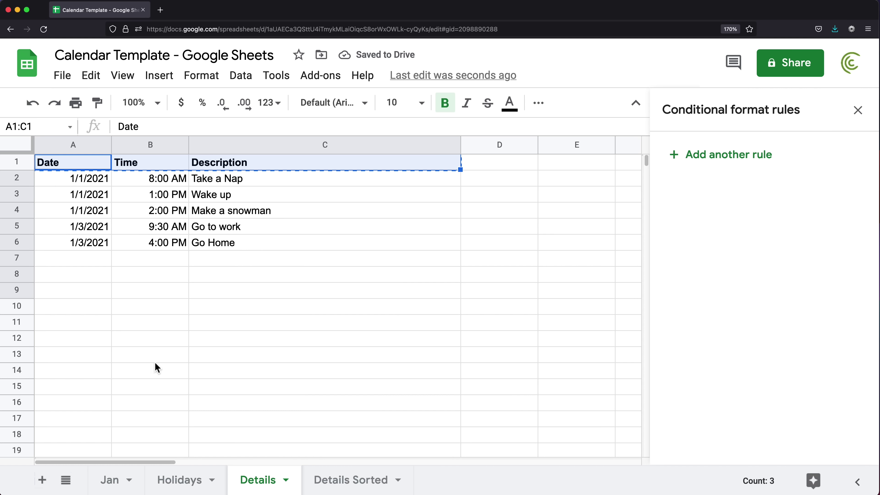
{"action": "left_click", "coordinate": [86, 260]}
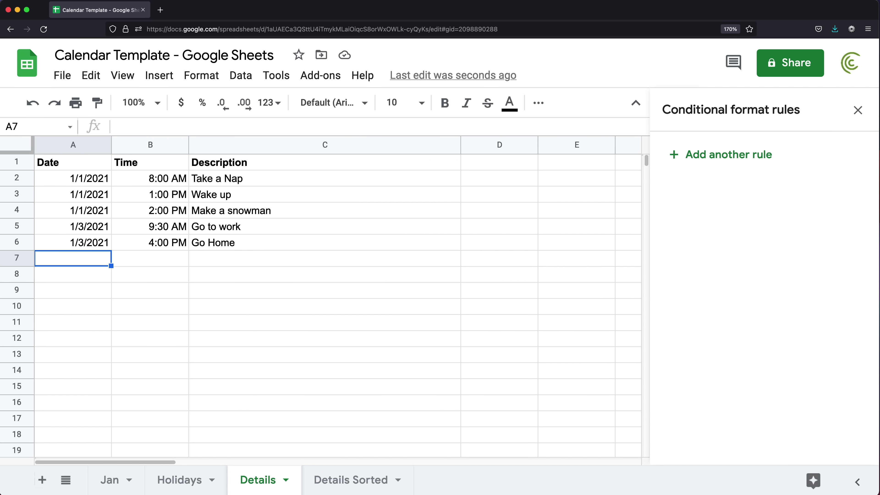
{"action": "type", "text": "1/2/"}
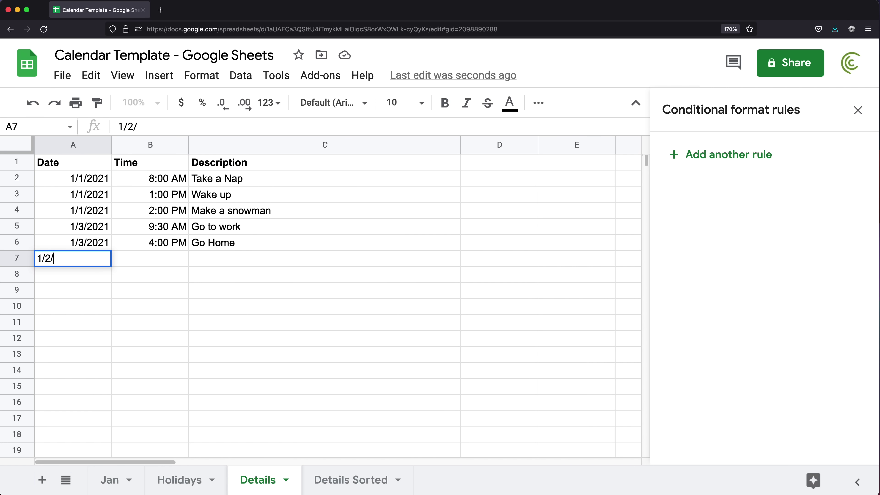
{"action": "type", "text": "2021"}
{"action": "key", "text": "Tab"}
{"action": "type", "text": "8:00 PM"}
{"action": "key", "text": "Tab"}
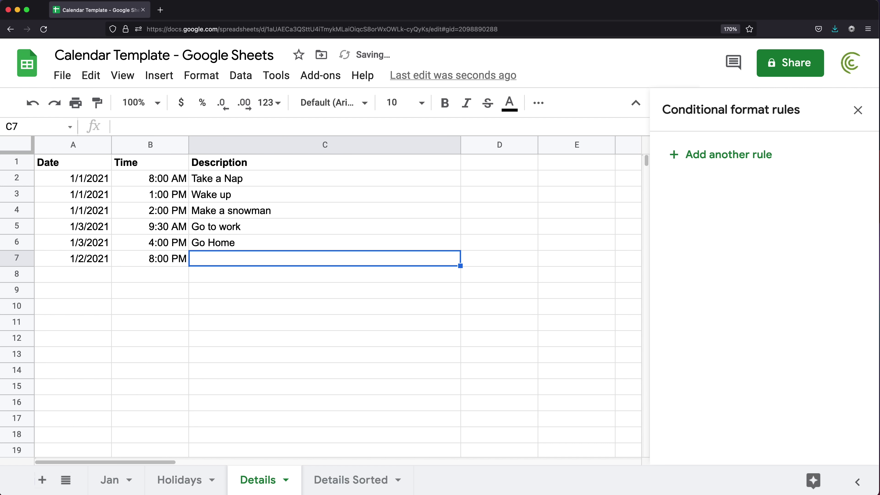
{"action": "type", "text": "Record a video"}
{"action": "key", "text": "Return"}
Step: Add the event 1/2/2021, 9:00 AM, "Prepare the video" in row 8 and check both new events on the Details Sorted sheet
{"action": "type", "text": "1/2/2021"}
{"action": "key", "text": "Tab"}
{"action": "type", "text": "9:00 AM"}
{"action": "key", "text": "Tab"}
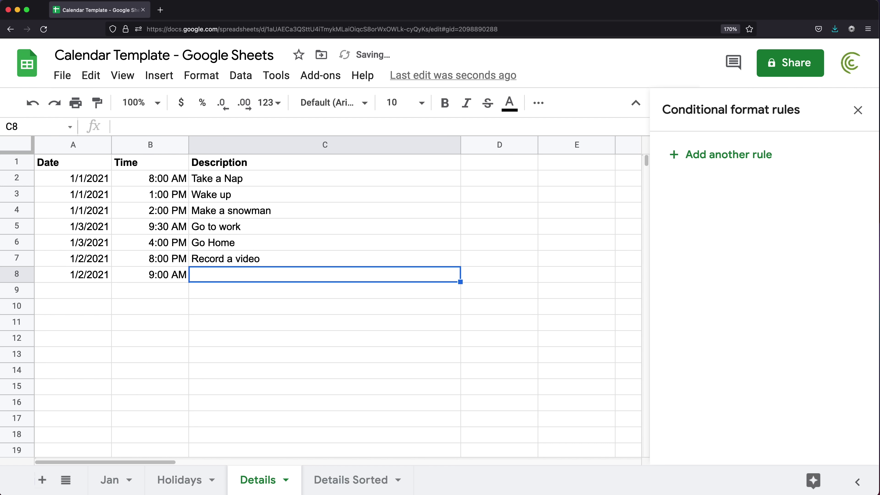
{"action": "type", "text": "Prepare the video"}
{"action": "key", "text": "Return"}
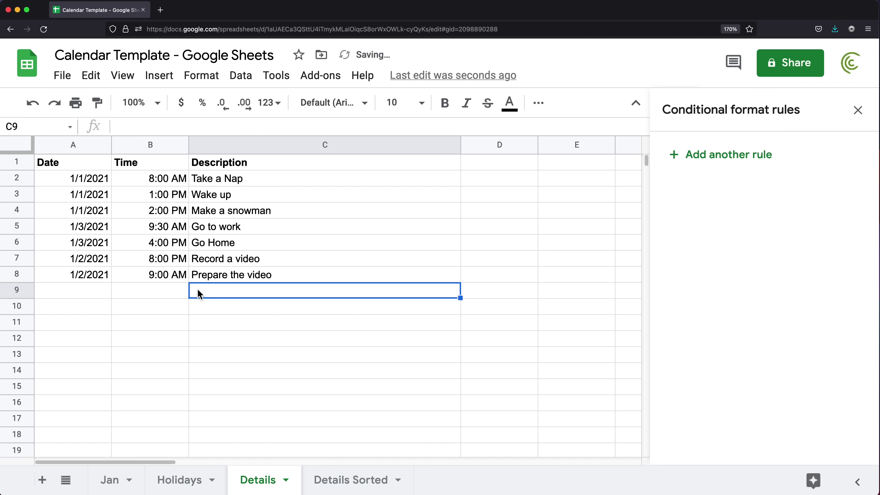
{"action": "left_click", "coordinate": [351, 489]}
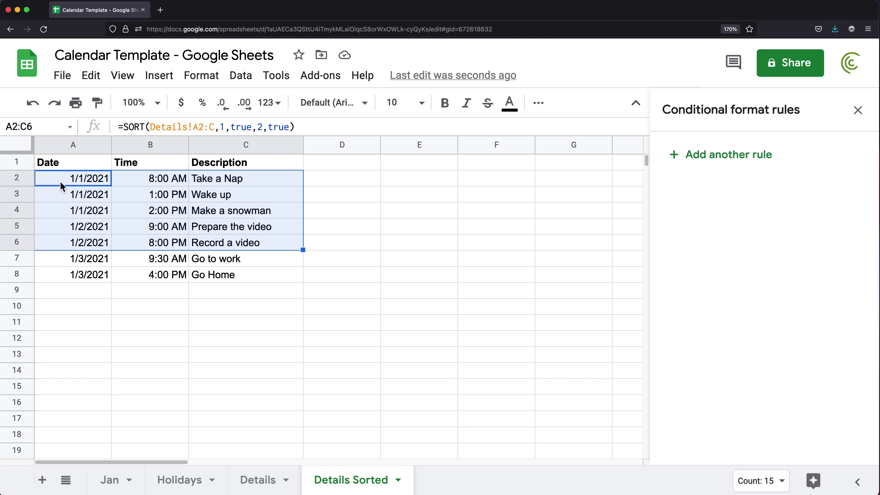
{"action": "left_click_drag", "start_coordinate": [105, 227], "coordinate": [112, 245]}
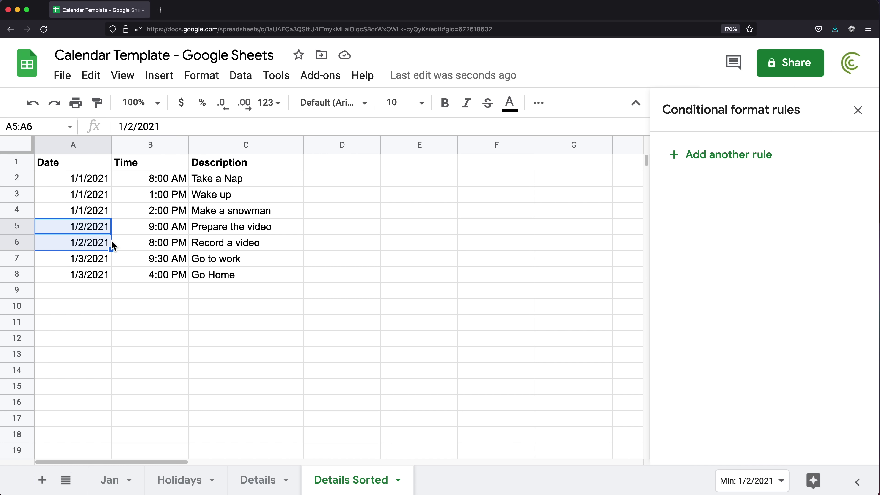
{"action": "left_click_drag", "start_coordinate": [171, 229], "coordinate": [225, 245]}
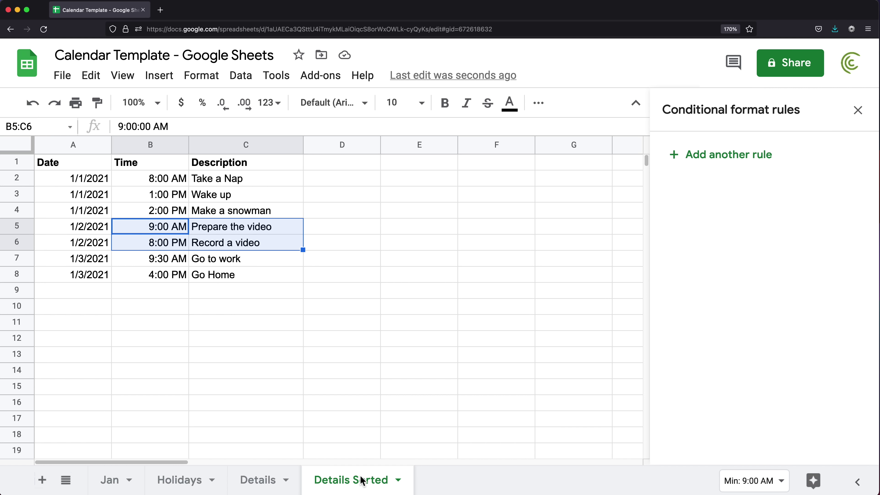
{"action": "left_click", "coordinate": [79, 167]}
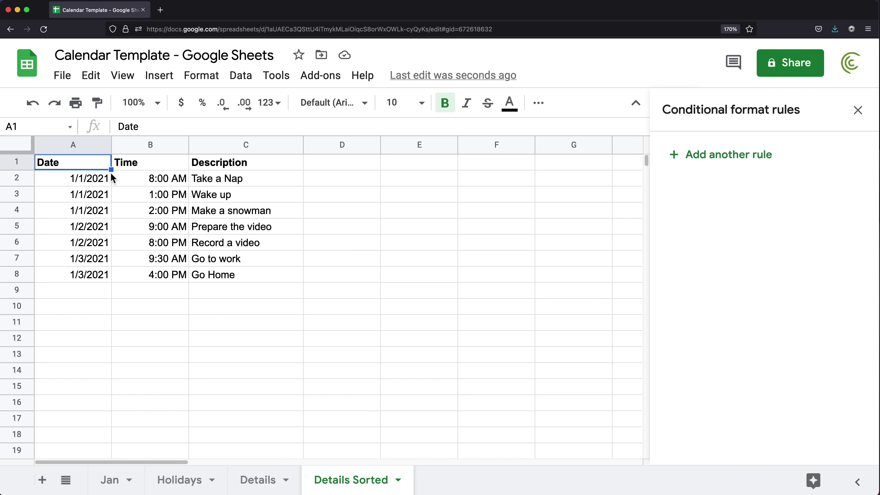
Step: Begin a FILTER formula in F4 of the Jan sheet with the absolute range 'Details Sorted'!$C$2:$C
{"action": "left_click", "coordinate": [110, 487]}
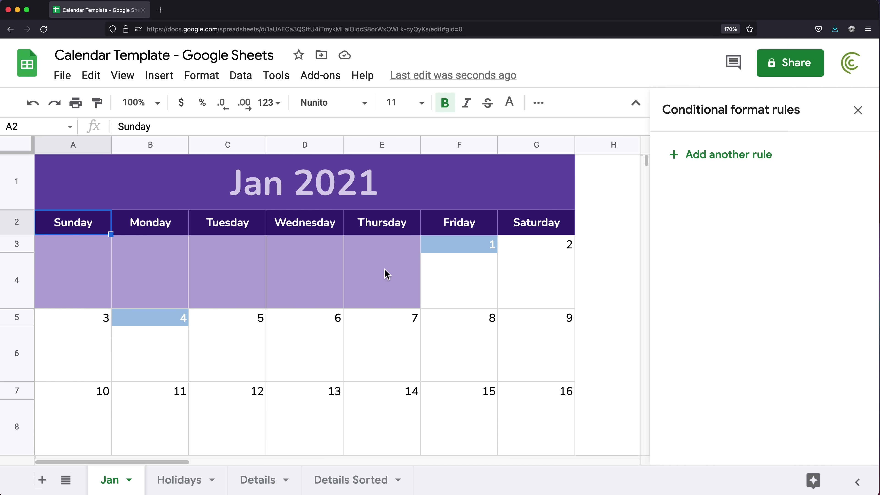
{"action": "left_click", "coordinate": [460, 277]}
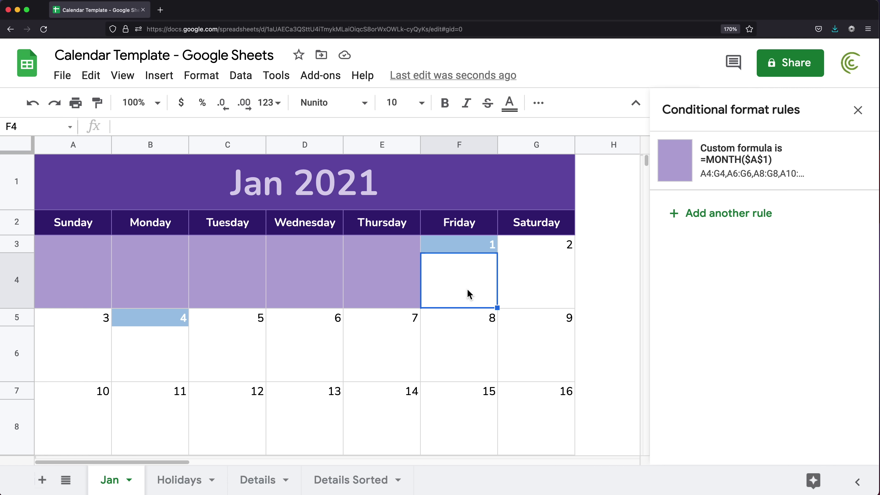
{"action": "type", "text": "="}
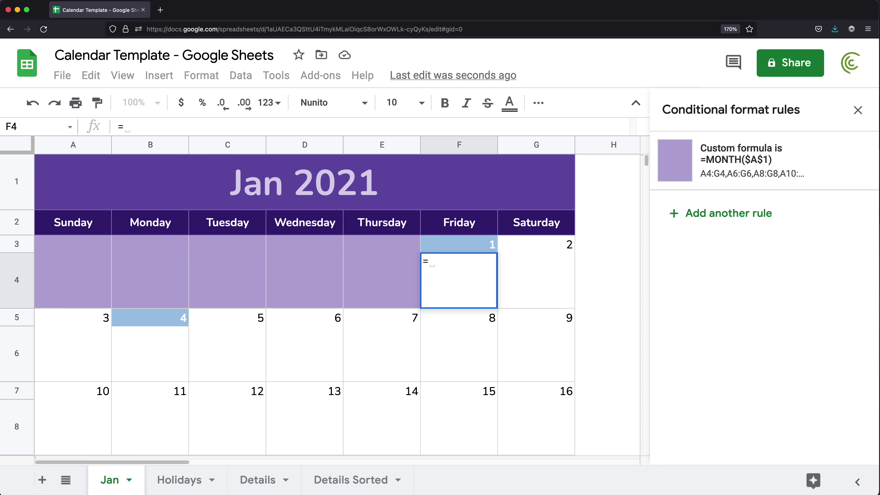
{"action": "type", "text": "FILTER("}
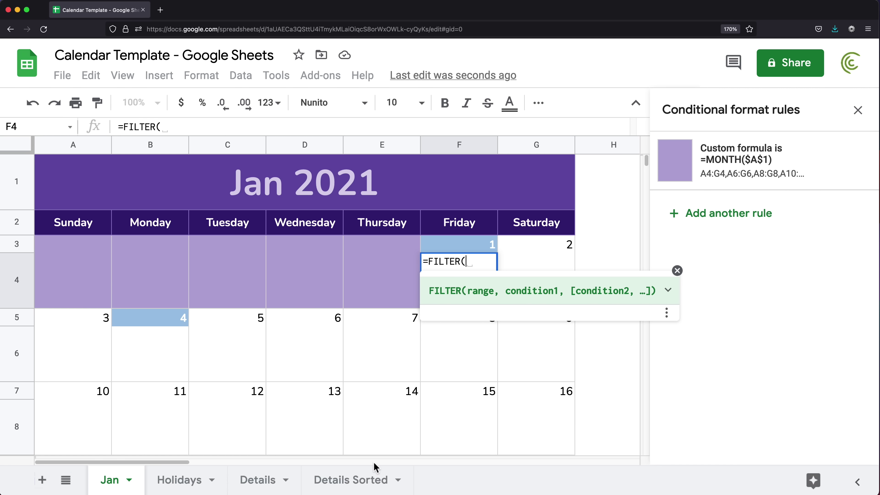
{"action": "left_click", "coordinate": [355, 486]}
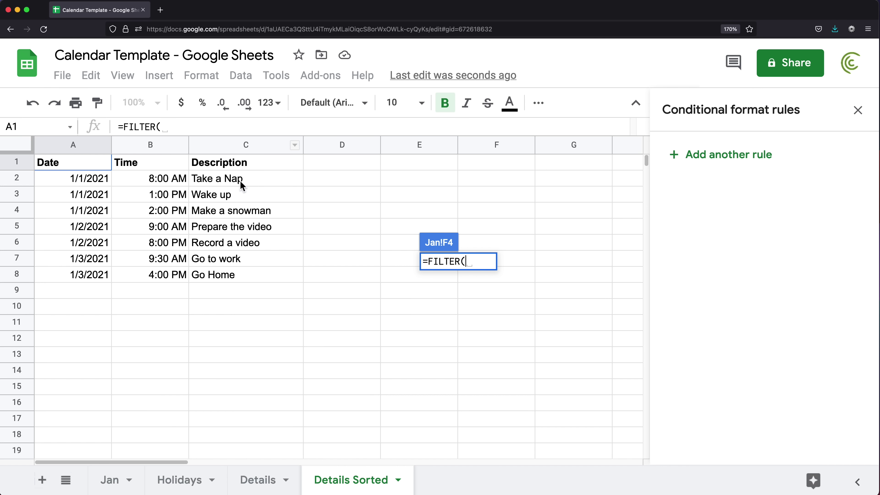
{"action": "left_click_drag", "start_coordinate": [239, 179], "coordinate": [290, 304]}
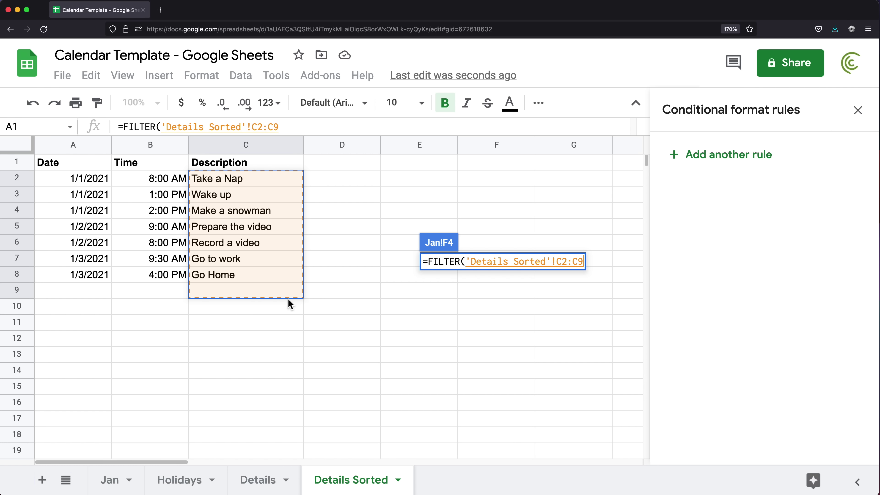
{"action": "key", "text": "BackSpace"}
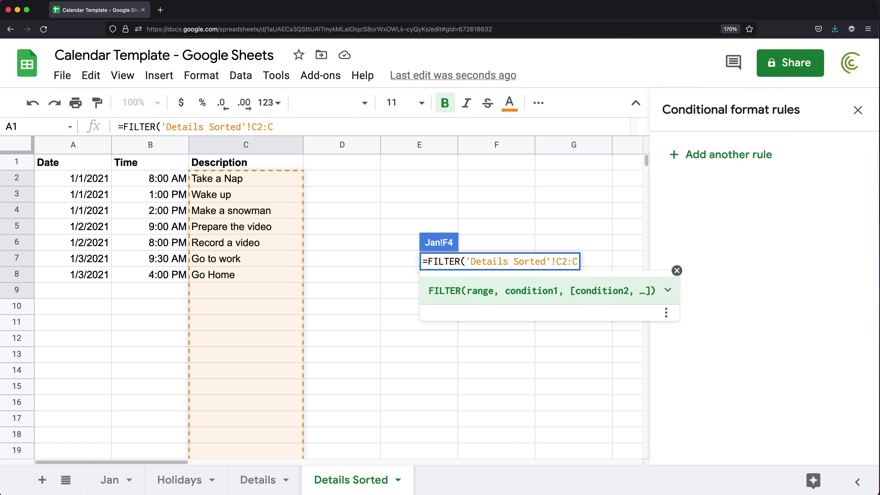
{"action": "key", "text": "F4"}
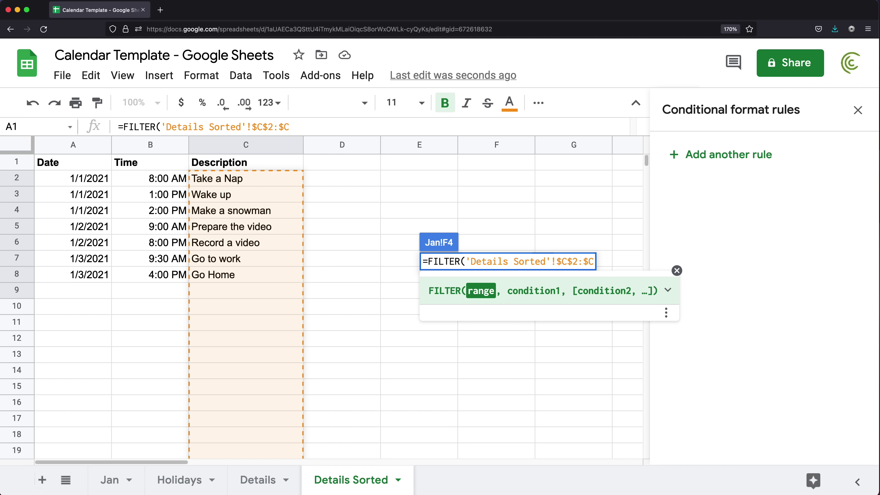
{"action": "type", "text": ","}
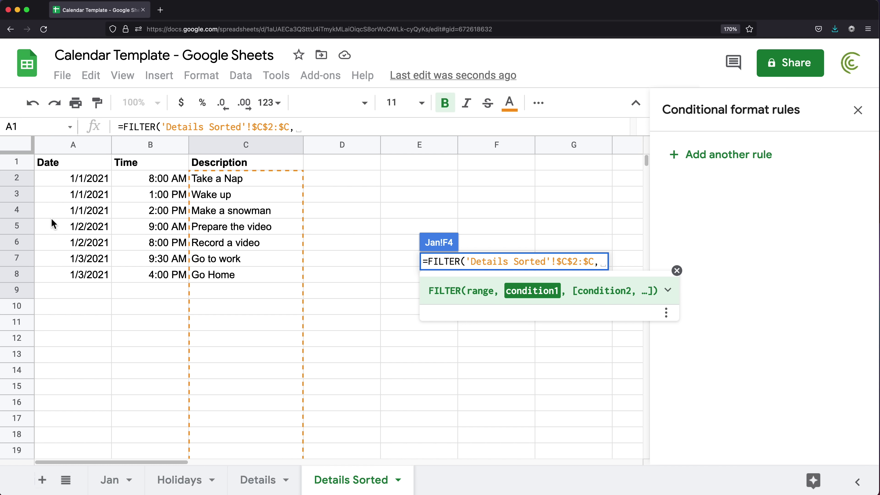
Step: Complete F4's FILTER formula with the condition 'Details Sorted'!$A$2:$A=F3 and enter it
{"action": "left_click", "coordinate": [84, 183]}
{"action": "left_click_drag", "start_coordinate": [84, 182], "coordinate": [103, 314]}
{"action": "key", "text": "BackSpace"}
{"action": "key", "text": "BackSpace"}
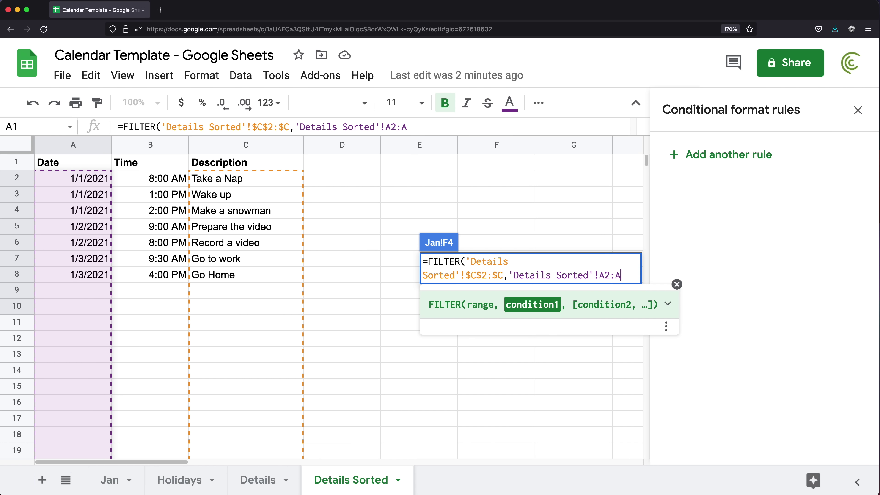
{"action": "key", "text": "F4"}
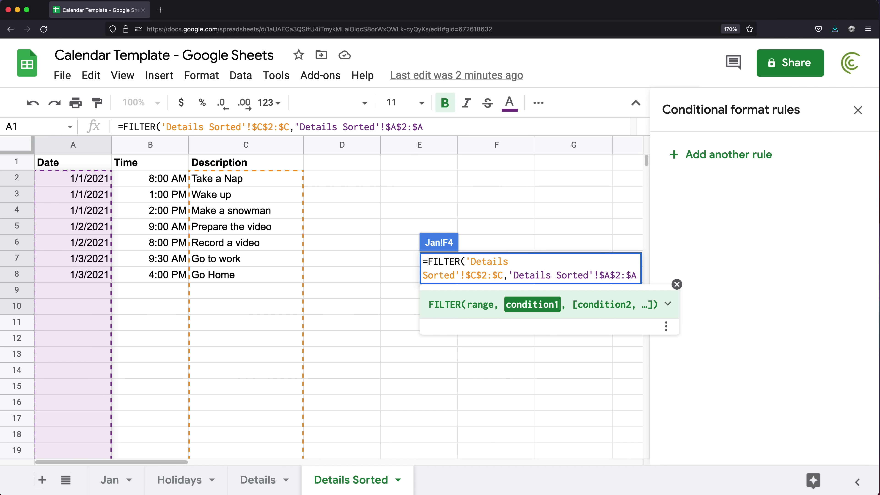
{"action": "type", "text": "="}
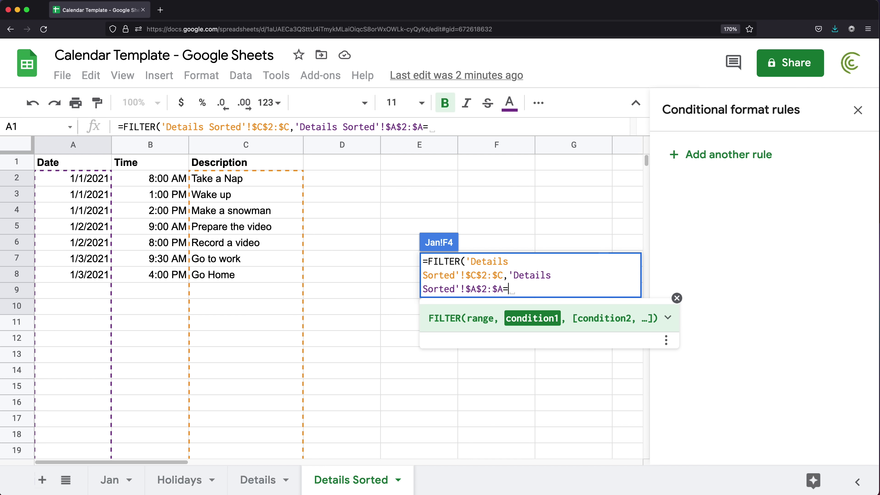
{"action": "left_click", "coordinate": [110, 480]}
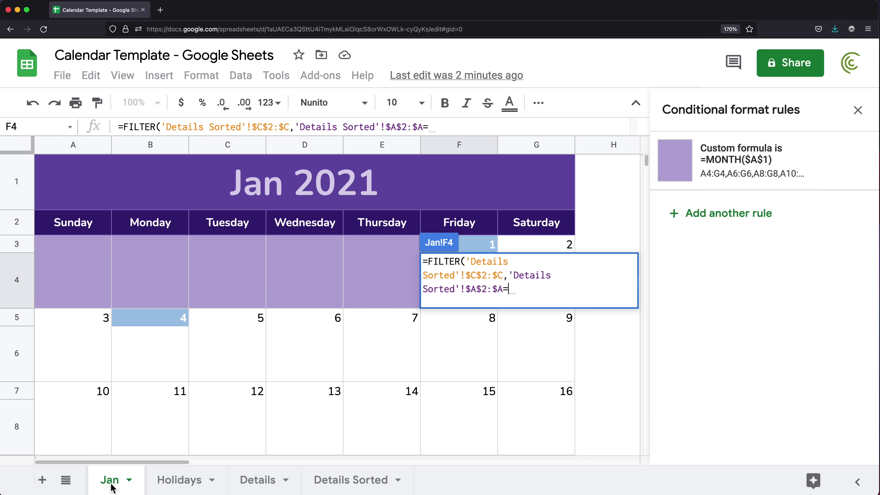
{"action": "left_click", "coordinate": [481, 249]}
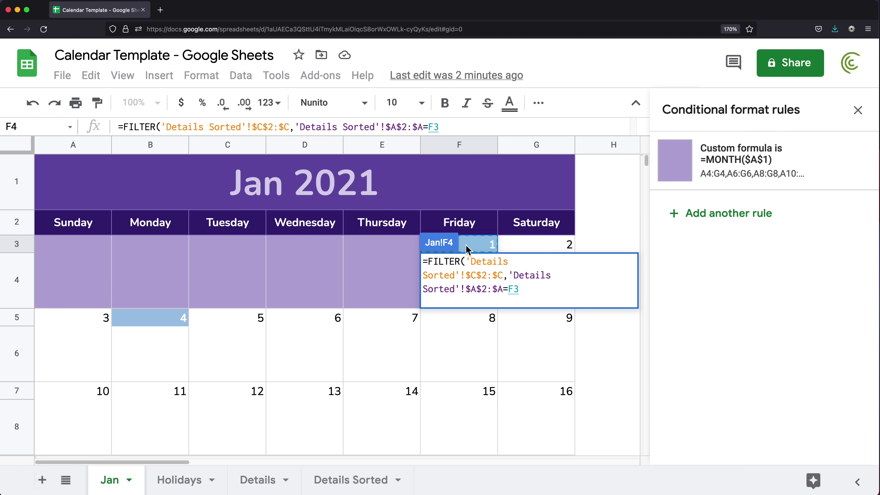
{"action": "type", "text": ")"}
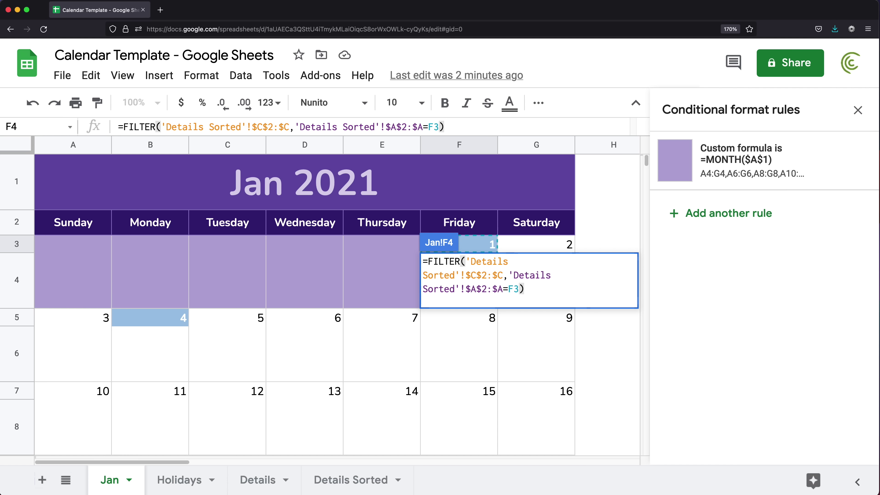
{"action": "key", "text": "Return"}
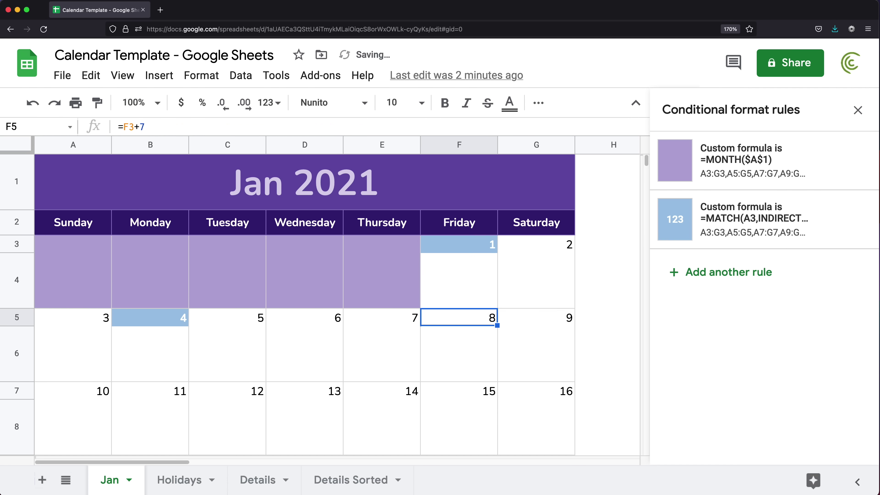
Step: Copy the FILTER formula text from F4 unchanged into I4, outside the calendar, and inspect its output in I4:I6
{"action": "left_click", "coordinate": [474, 305]}
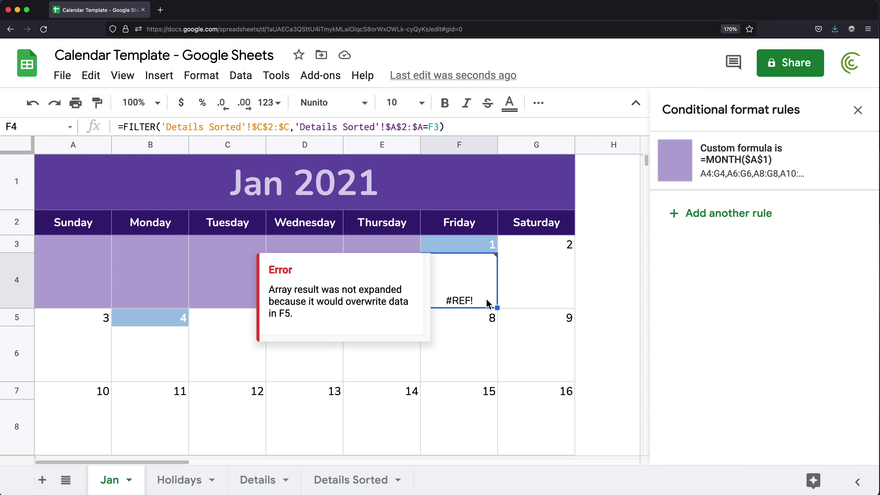
{"action": "double_click", "coordinate": [478, 300]}
{"action": "left_click_drag", "start_coordinate": [533, 293], "coordinate": [417, 250]}
{"action": "key", "text": "super+c"}
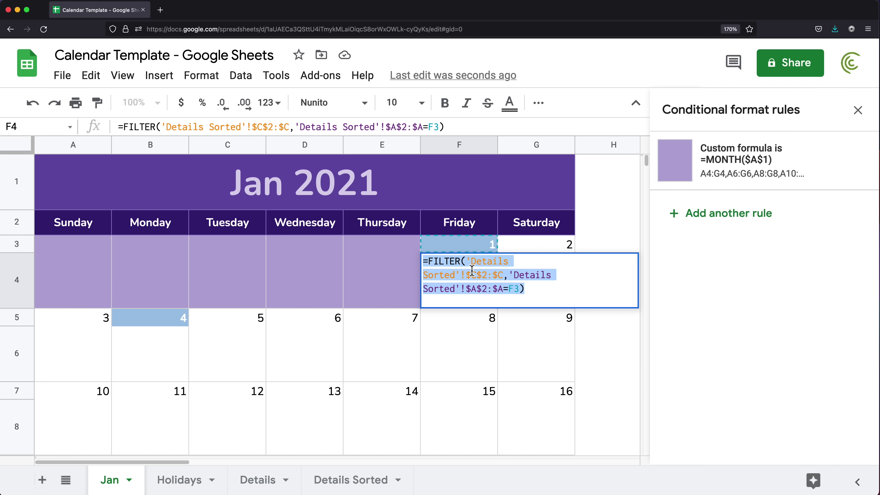
{"action": "key", "text": "Escape"}
{"action": "left_click", "coordinate": [616, 264]}
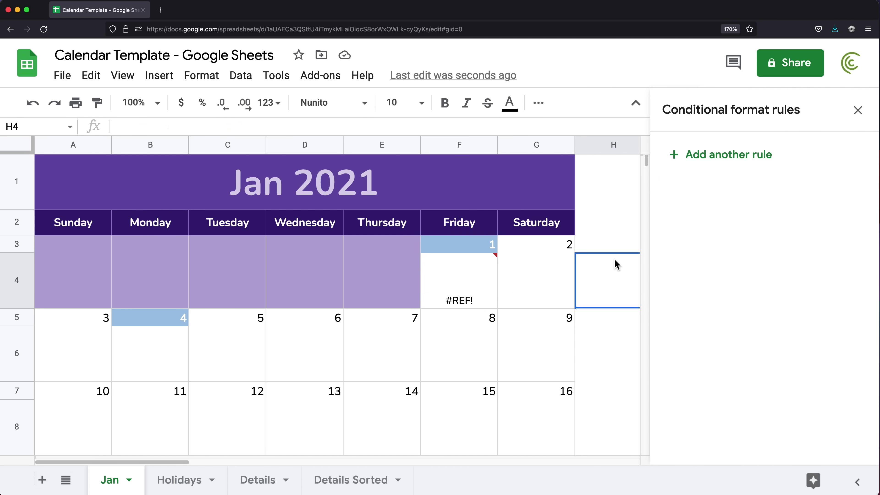
{"action": "key", "text": "Right"}
{"action": "key", "text": "Right"}
{"action": "double_click", "coordinate": [496, 270]}
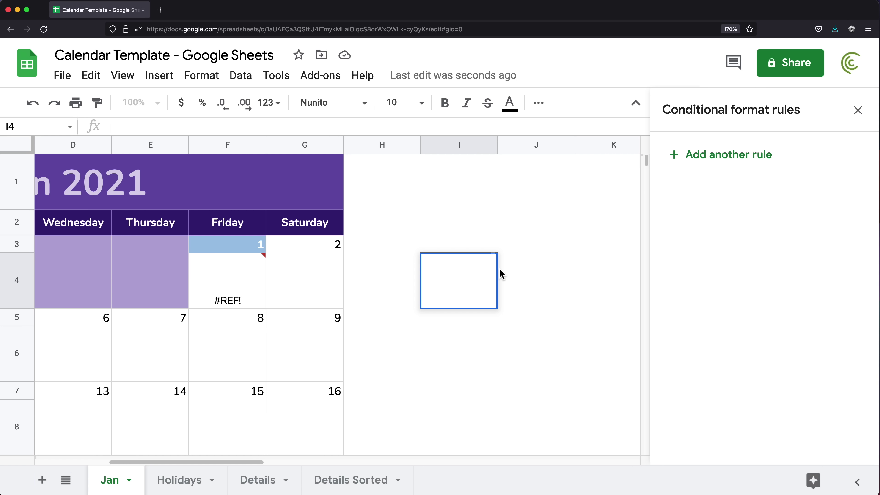
{"action": "key", "text": "super+v"}
{"action": "key", "text": "Return"}
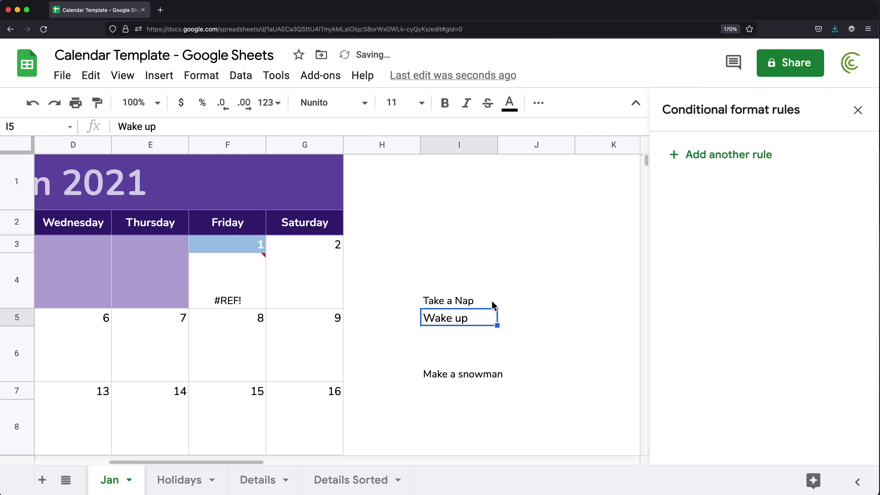
{"action": "scroll", "coordinate": [447, 277], "scroll_direction": "down", "scroll_amount": 2}
{"action": "left_click_drag", "start_coordinate": [451, 222], "coordinate": [452, 287]}
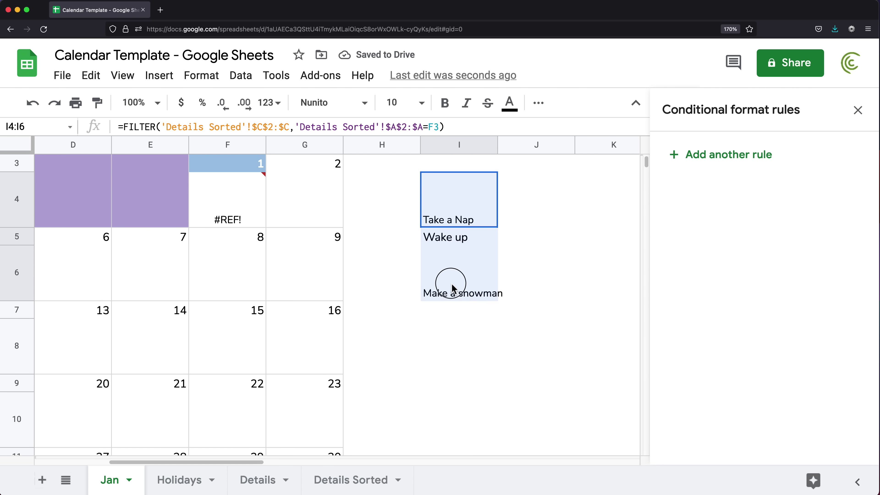
{"action": "scroll", "coordinate": [454, 232], "scroll_direction": "up", "scroll_amount": 2}
{"action": "mouse_move", "coordinate": [250, 306]}
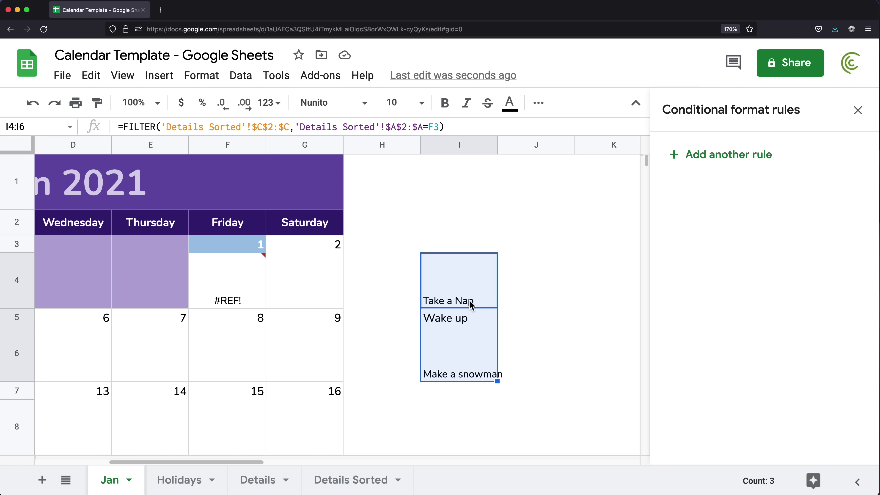
Step: Wrap I4's FILTER formula in a JOIN function that uses a quoted line break as its delimiter, removing the extra spaces before FILTER
{"action": "double_click", "coordinate": [437, 306]}
{"action": "left_click", "coordinate": [429, 259]}
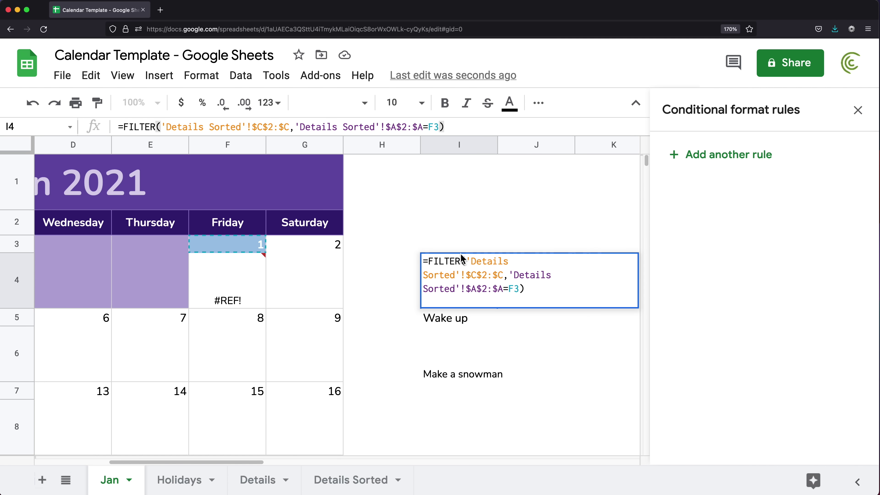
{"action": "type", "text": "JOIN("}
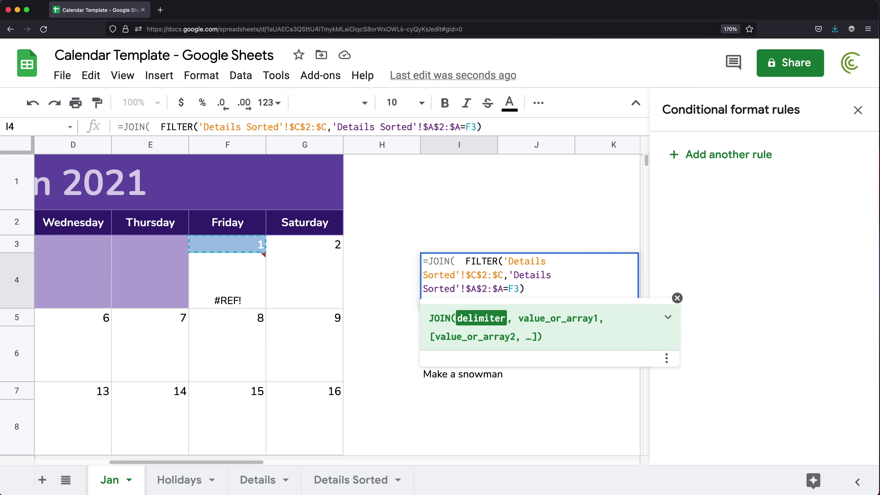
{"action": "key", "text": "Left"}
{"action": "type", "text": "\""}
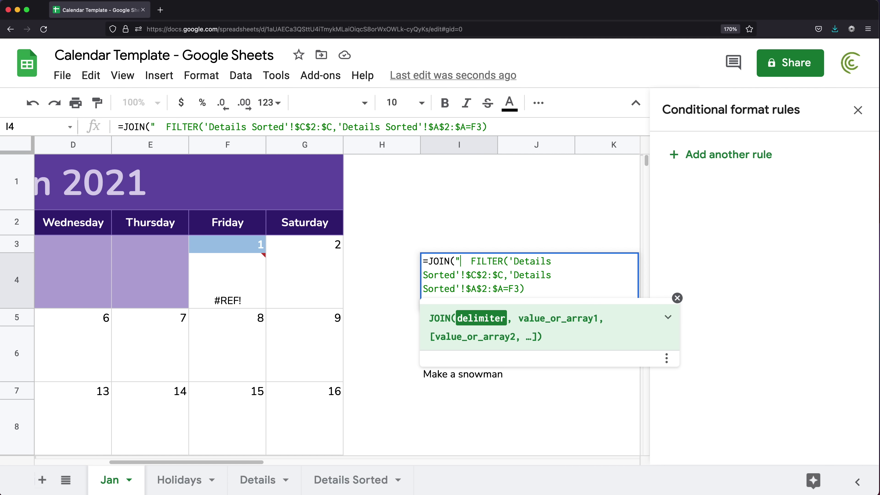
{"action": "key", "text": "alt+Return"}
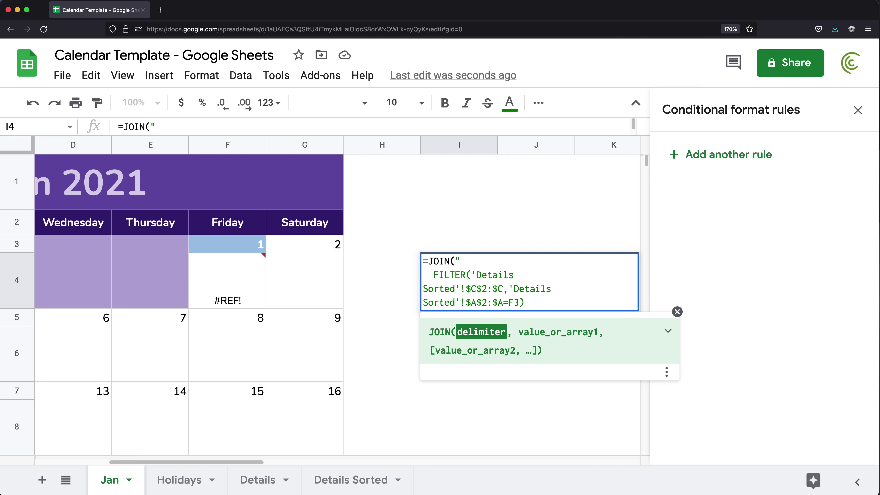
{"action": "type", "text": "\"  "}
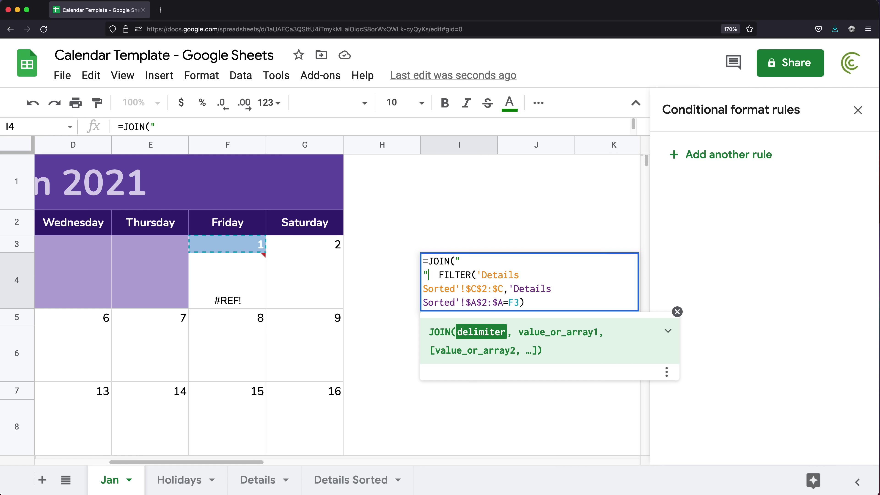
{"action": "type", "text": ","}
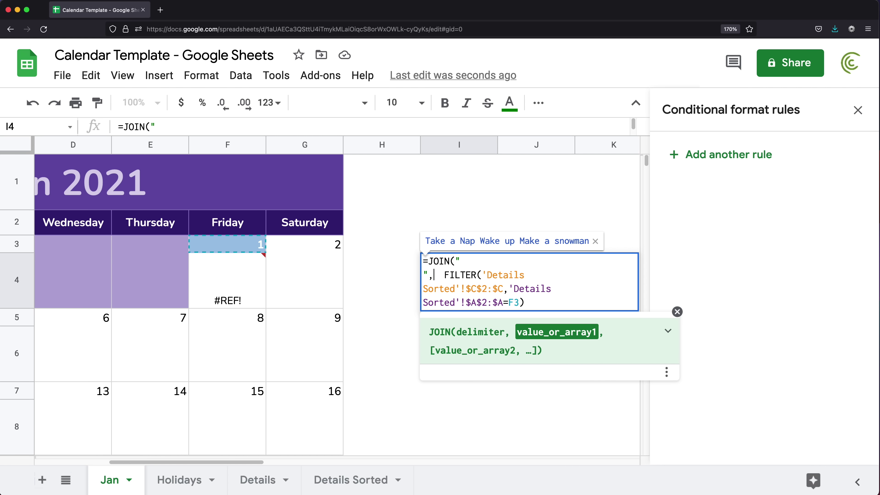
{"action": "key", "text": "Delete"}
{"action": "key", "text": "Delete"}
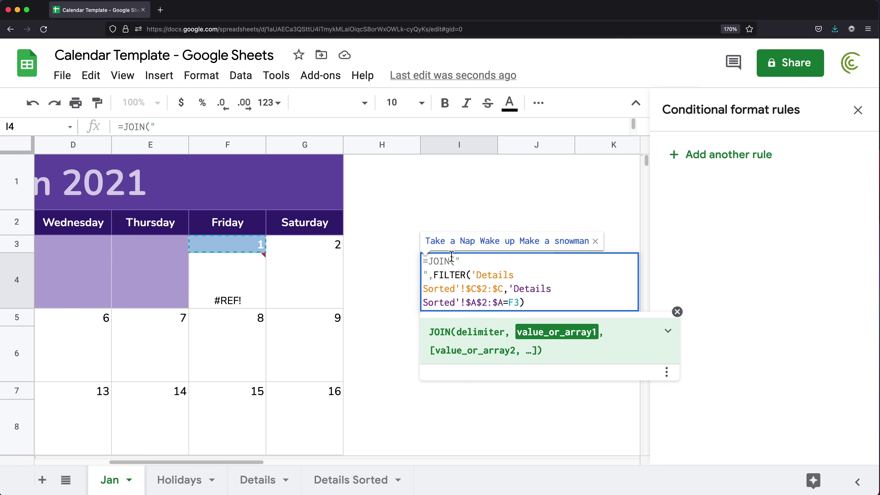
Step: Close the JOIN function after the FILTER expression, enter the formula in I4, and review the cell's output and formula
{"action": "left_click_drag", "start_coordinate": [433, 274], "coordinate": [548, 307]}
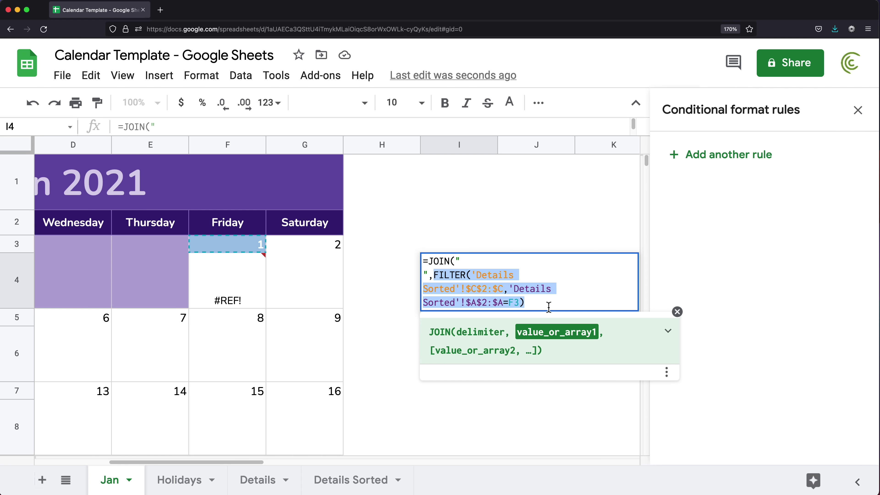
{"action": "left_click", "coordinate": [541, 304]}
{"action": "type", "text": ")"}
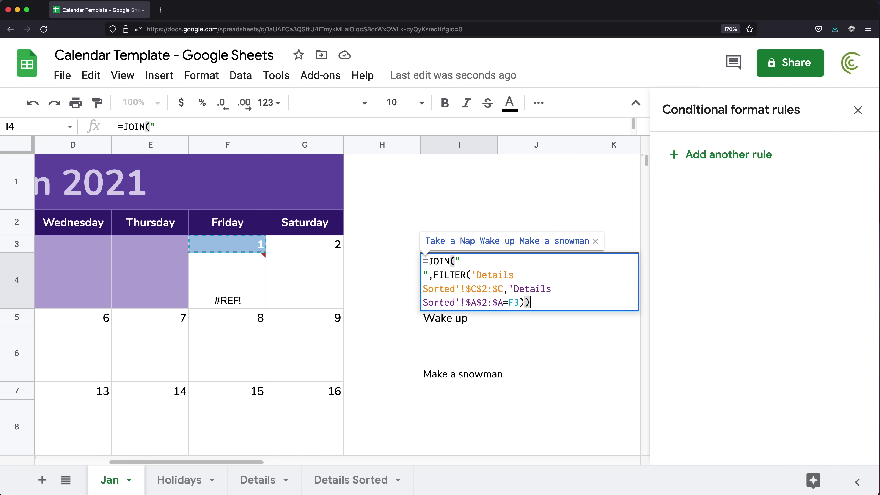
{"action": "key", "text": "Return"}
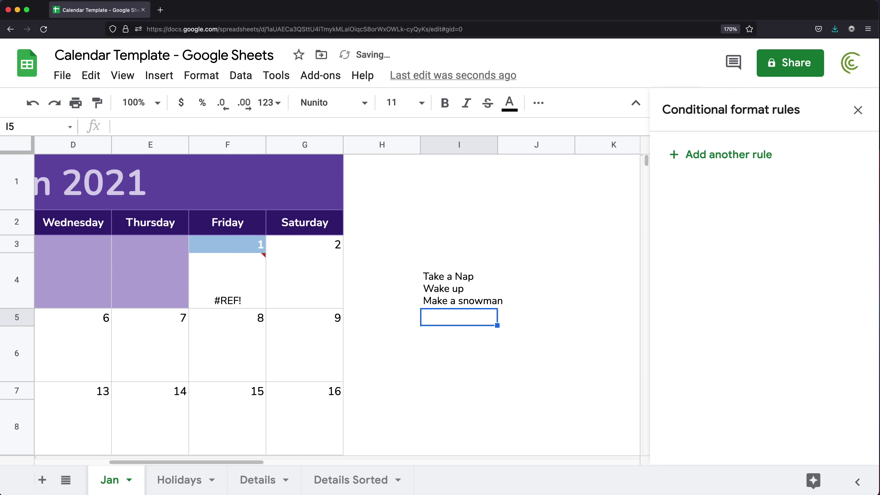
{"action": "left_click", "coordinate": [458, 288]}
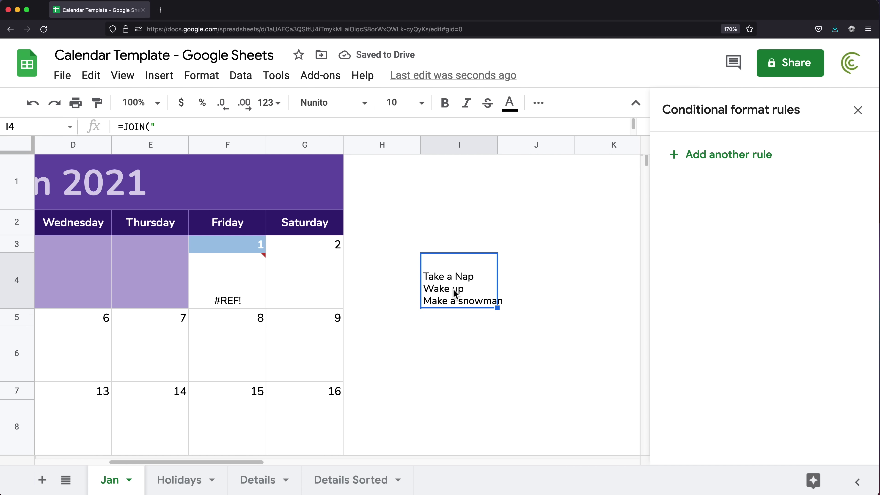
{"action": "double_click", "coordinate": [443, 284]}
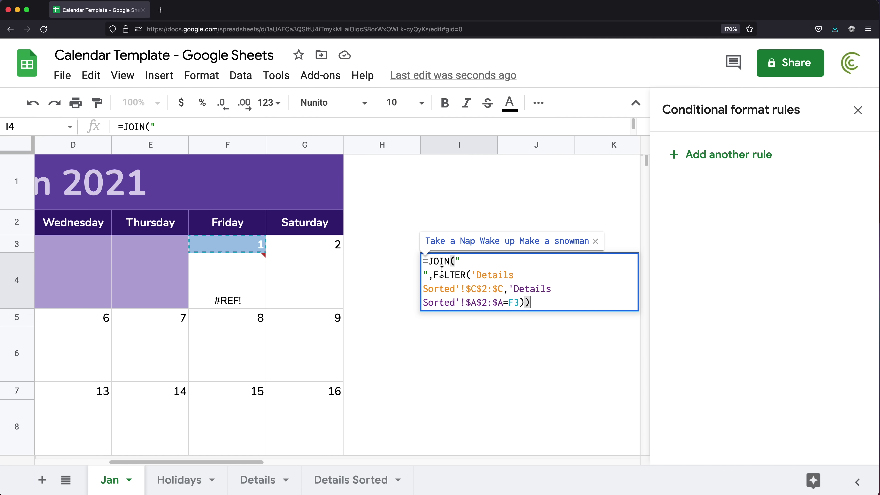
{"action": "key", "text": "Escape"}
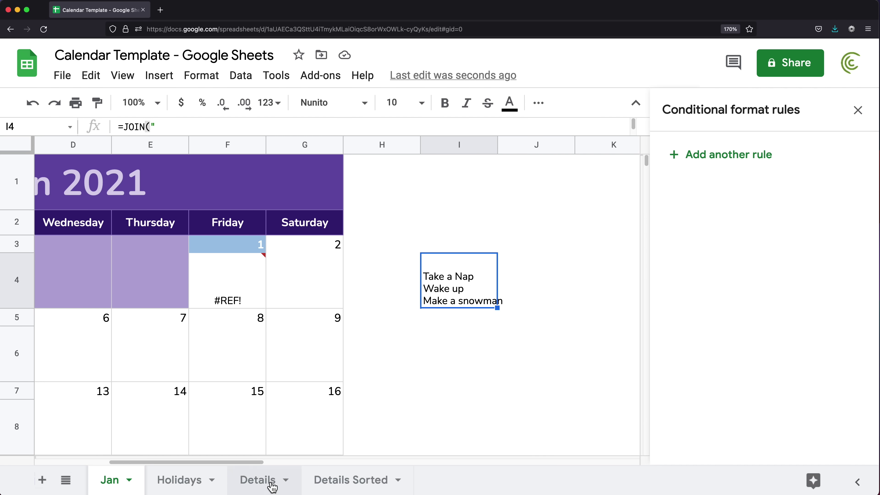
Step: Review the descriptions in C2:C8 and the times in B2:B8 of the Details Sorted sheet, and return to the Jan sheet
{"action": "left_click", "coordinate": [352, 482]}
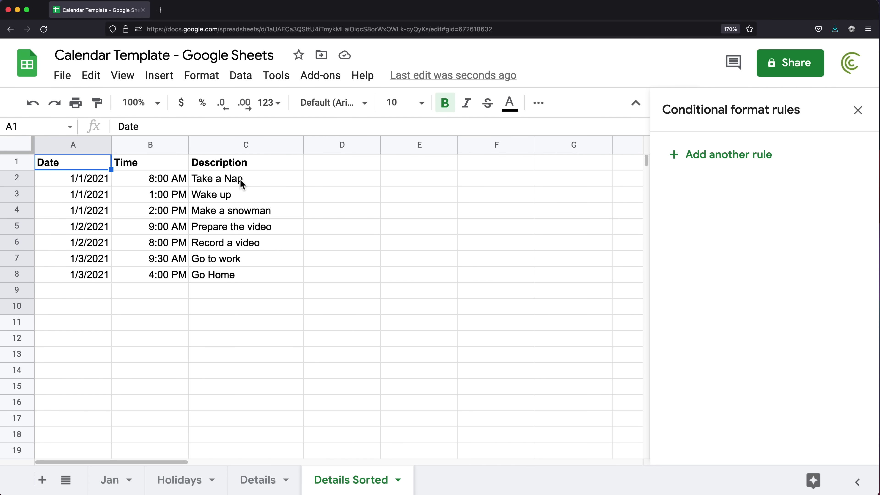
{"action": "left_click_drag", "start_coordinate": [241, 184], "coordinate": [222, 277]}
{"action": "left_click_drag", "start_coordinate": [161, 175], "coordinate": [167, 275]}
{"action": "left_click", "coordinate": [112, 480]}
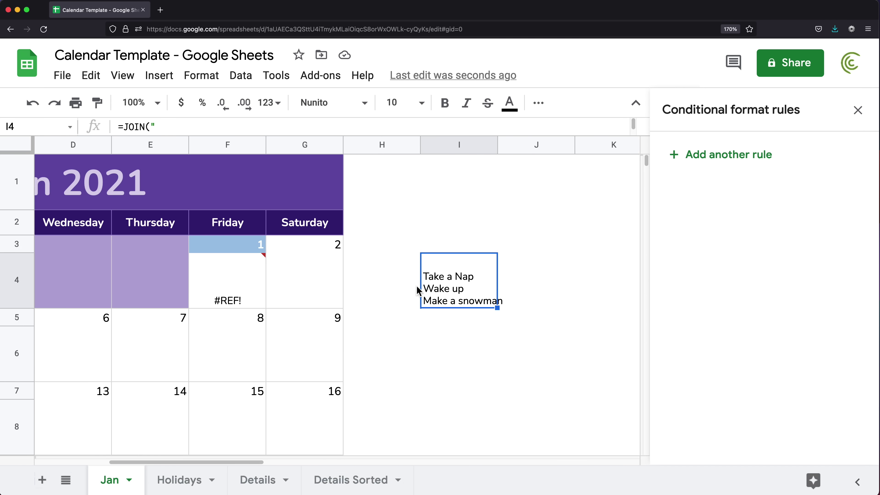
Step: Enclose the range 'Details Sorted'!$C$2:$C in curly braces within I4's FILTER and add a space before the range
{"action": "double_click", "coordinate": [447, 272]}
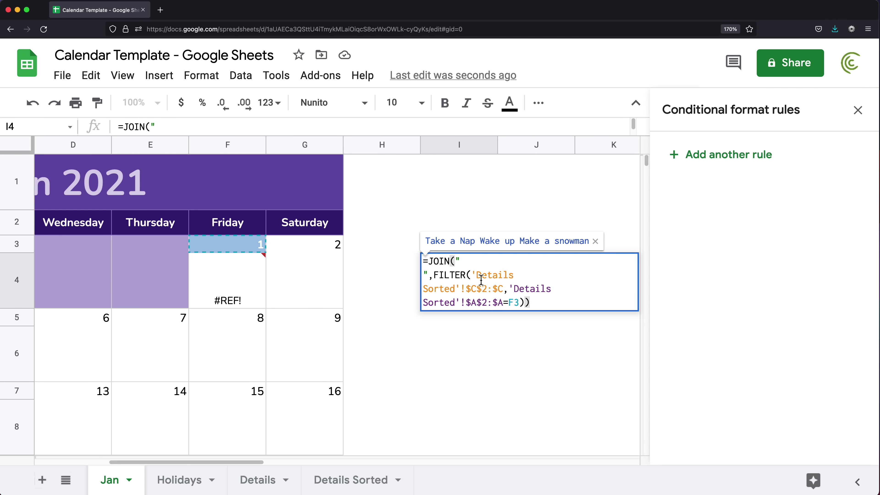
{"action": "left_click_drag", "start_coordinate": [472, 274], "coordinate": [497, 288]}
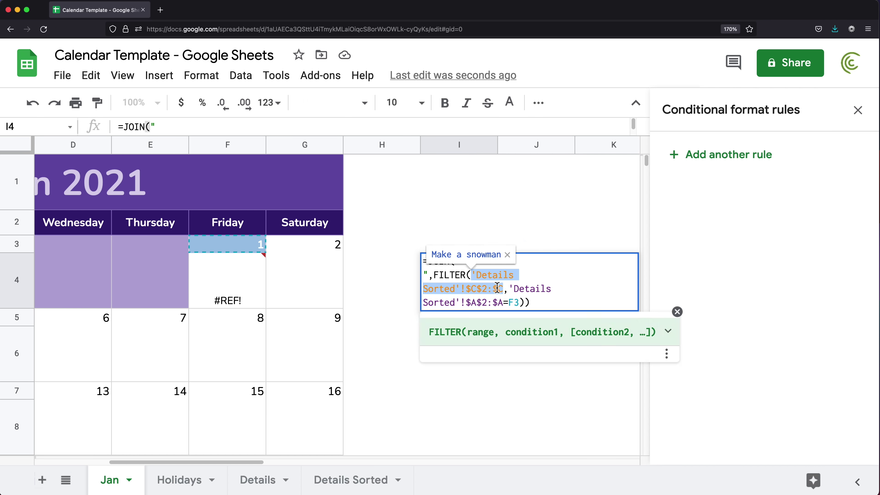
{"action": "left_click", "coordinate": [472, 277]}
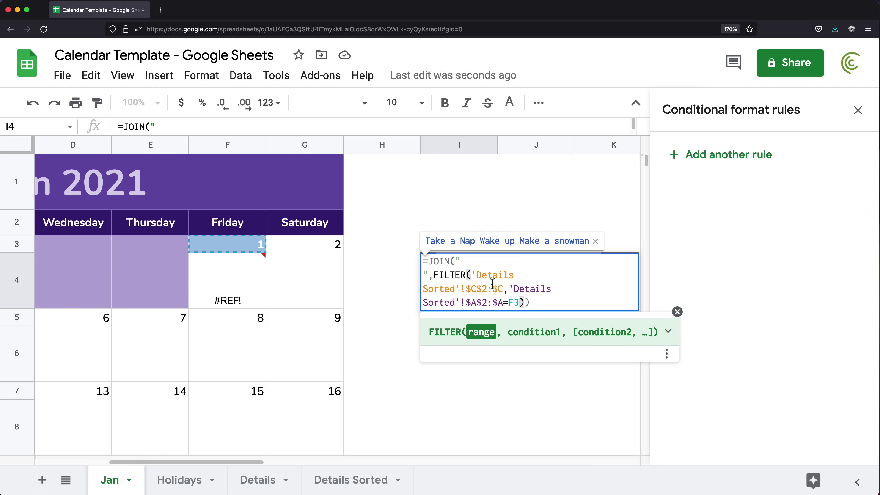
{"action": "type", "text": "{"}
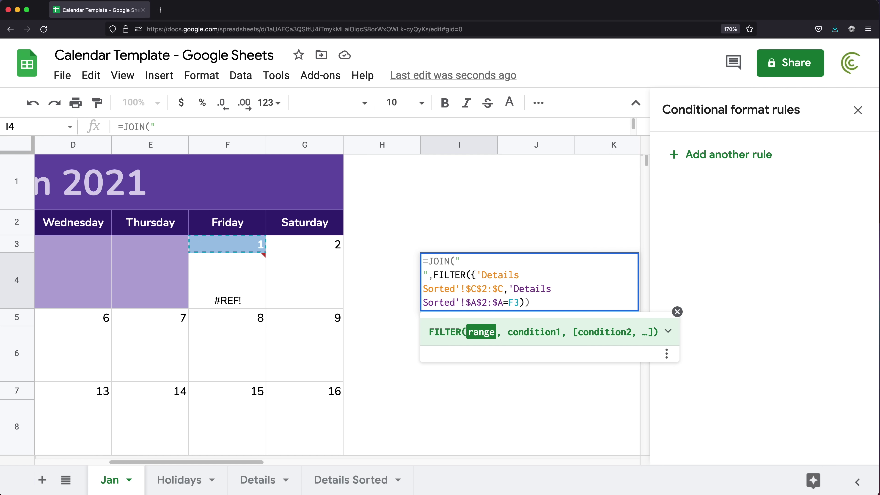
{"action": "left_click", "coordinate": [504, 289]}
{"action": "type", "text": "}"}
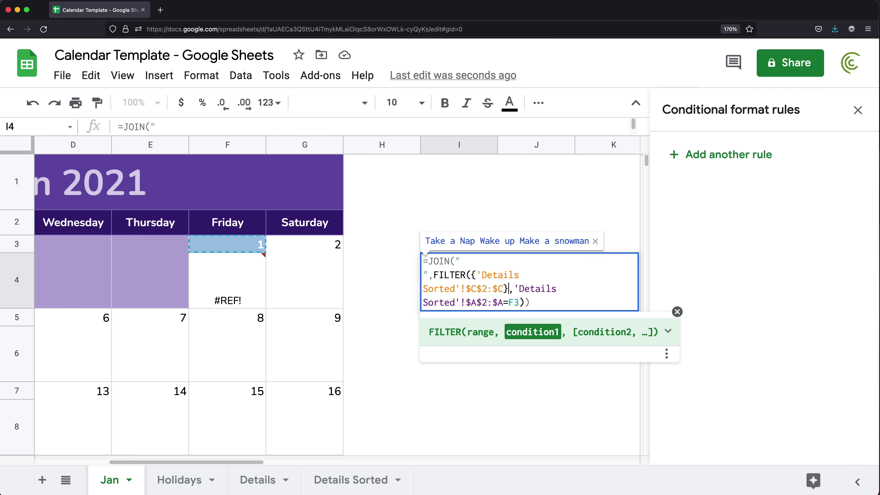
{"action": "left_click", "coordinate": [477, 277]}
{"action": "type", "text": "'"}
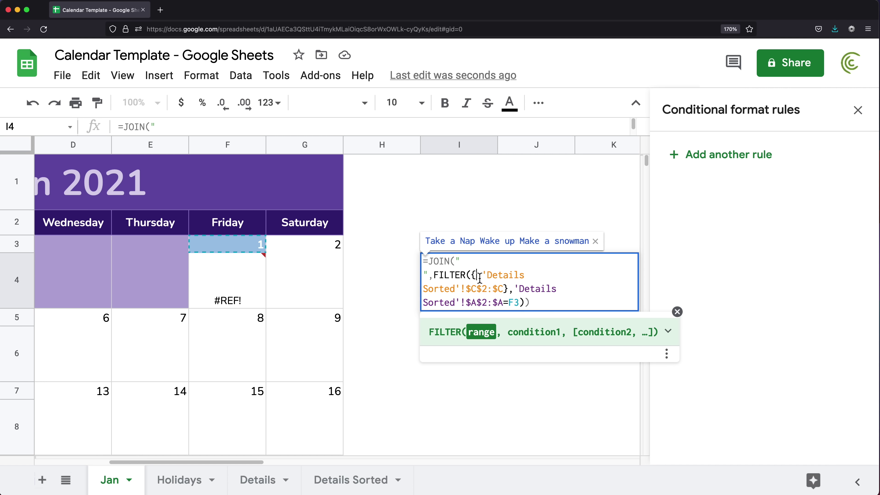
Step: Leave the formula to check the Date column on the Details Sorted sheet, and return to the Jan sheet
{"action": "left_click", "coordinate": [350, 487]}
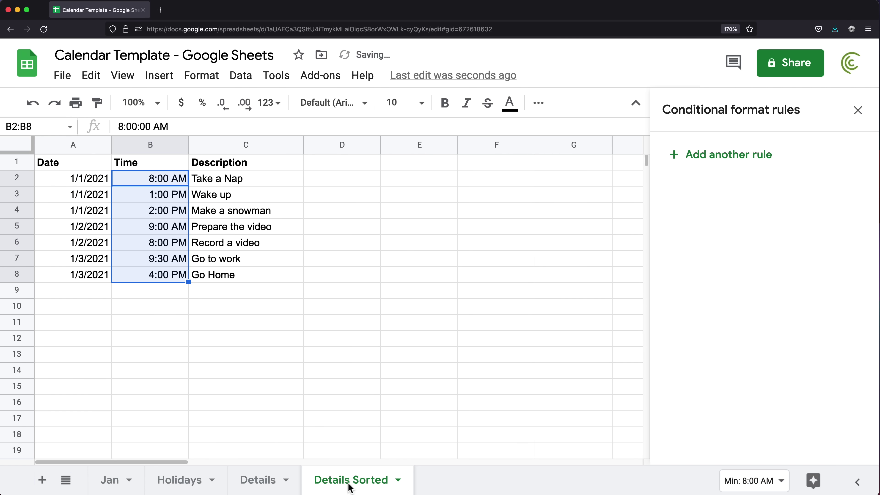
{"action": "left_click_drag", "start_coordinate": [89, 167], "coordinate": [89, 291]}
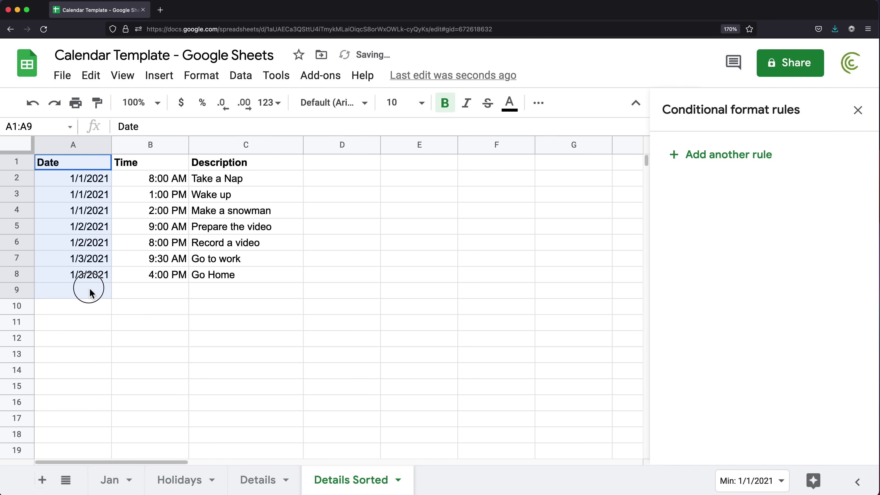
{"action": "left_click", "coordinate": [116, 482]}
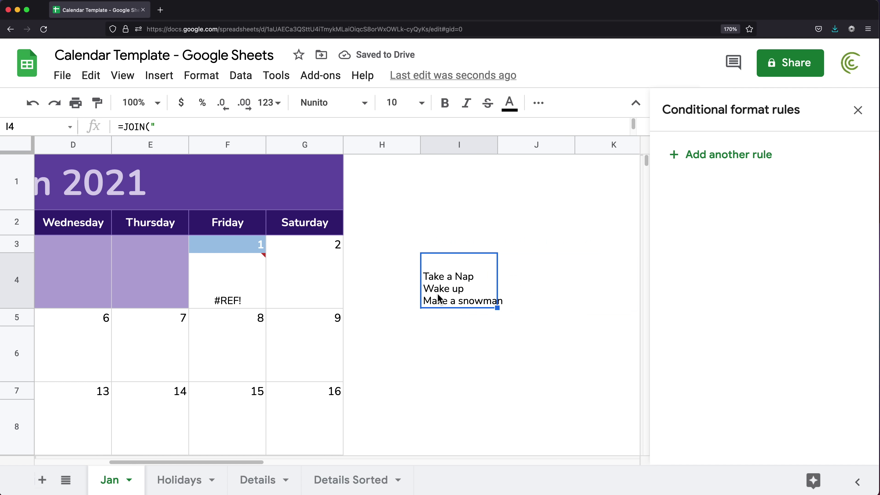
Step: Duplicate the range 'Details Sorted'!$C$2:$C inside the curly braces of I4's formula and concatenate the two copies with &
{"action": "double_click", "coordinate": [439, 300]}
{"action": "left_click_drag", "start_coordinate": [483, 278], "coordinate": [505, 291]}
{"action": "key", "text": "super+c"}
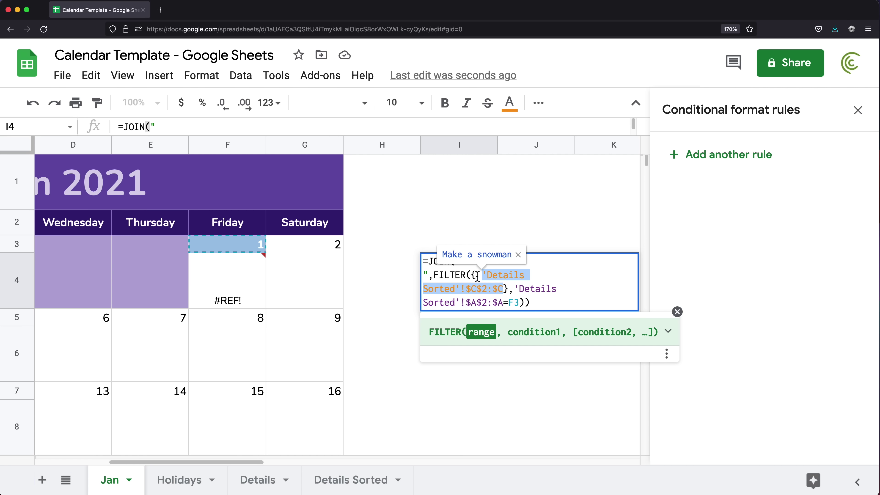
{"action": "left_click", "coordinate": [518, 283]}
{"action": "key", "text": "super+v"}
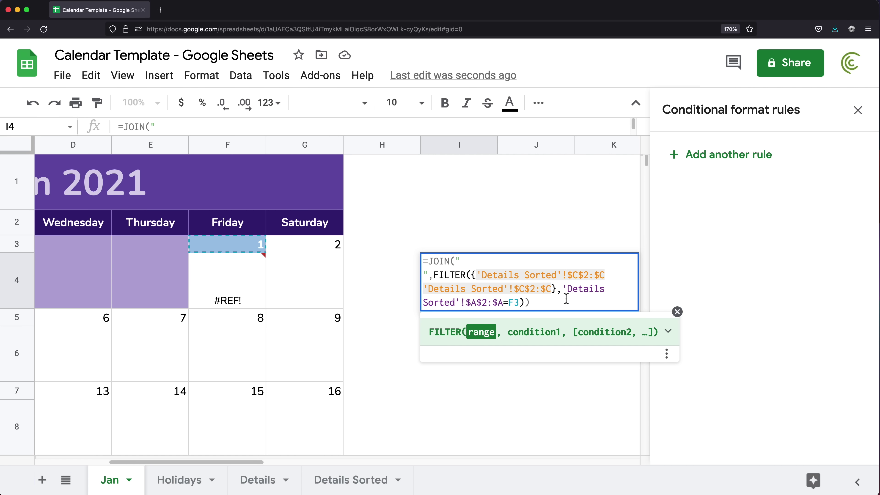
{"action": "type", "text": "&"}
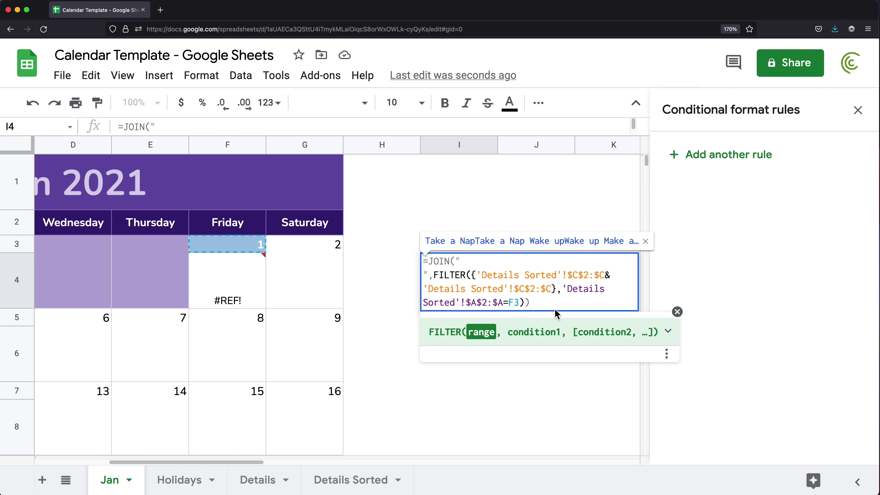
Step: Change the first concatenated range in I4's formula to 'Details Sorted'!$A$2:$A and enter the formula
{"action": "left_click", "coordinate": [604, 278]}
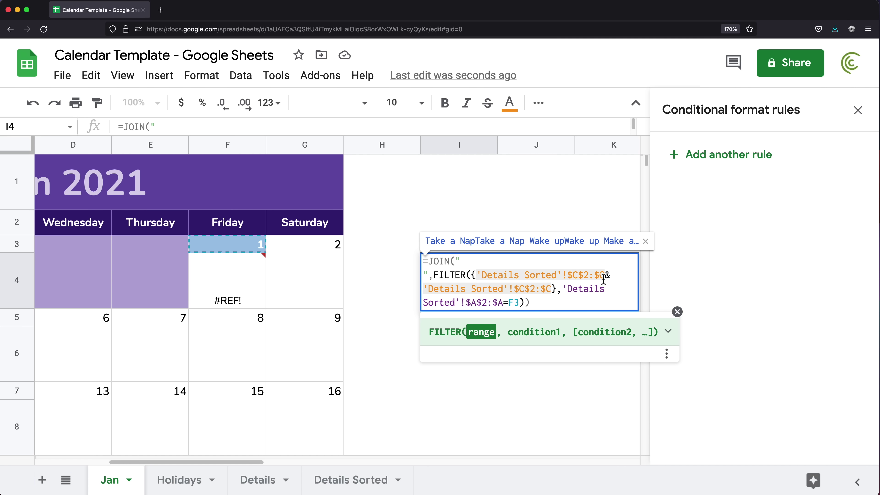
{"action": "key", "text": "BackSpace"}
{"action": "type", "text": "A"}
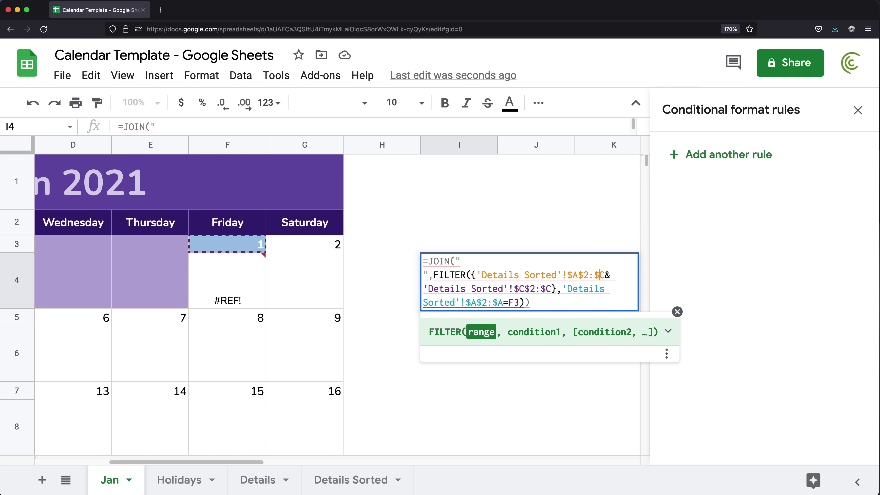
{"action": "key", "text": "BackSpace"}
{"action": "type", "text": "A"}
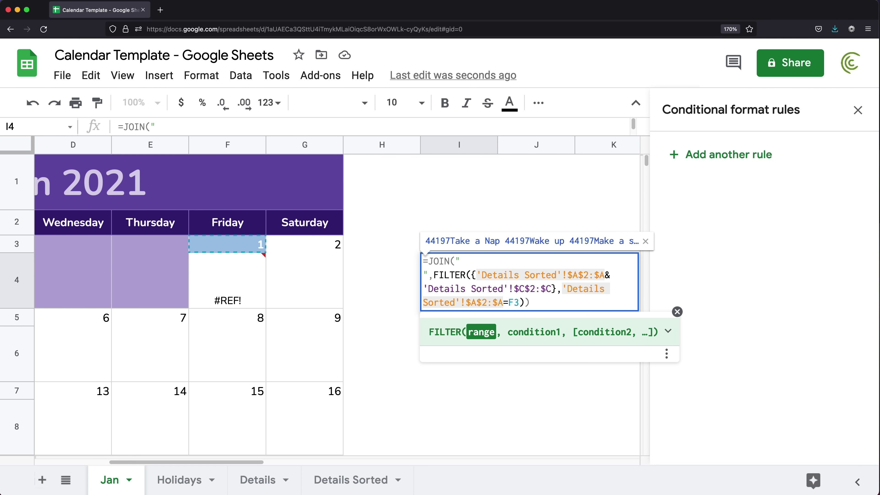
{"action": "key", "text": "Return"}
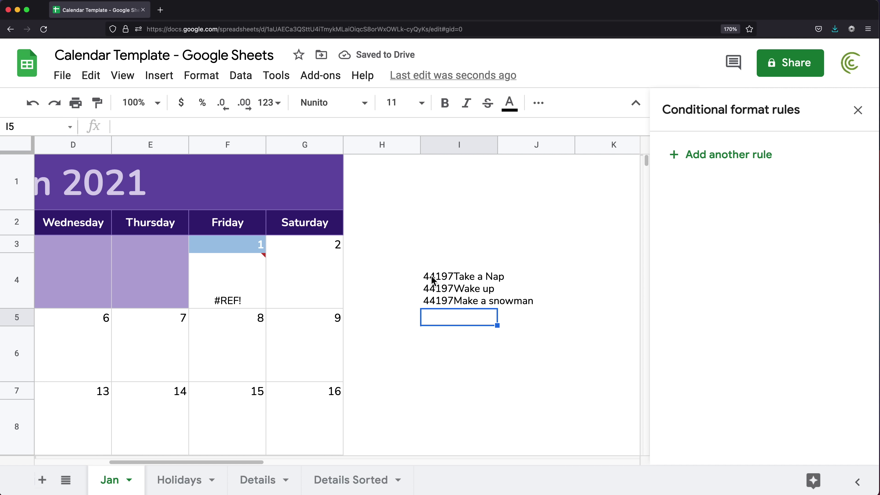
Step: Inspect I4's output and compare it with the Date and Time columns on the Details Sorted sheet
{"action": "left_click", "coordinate": [450, 282]}
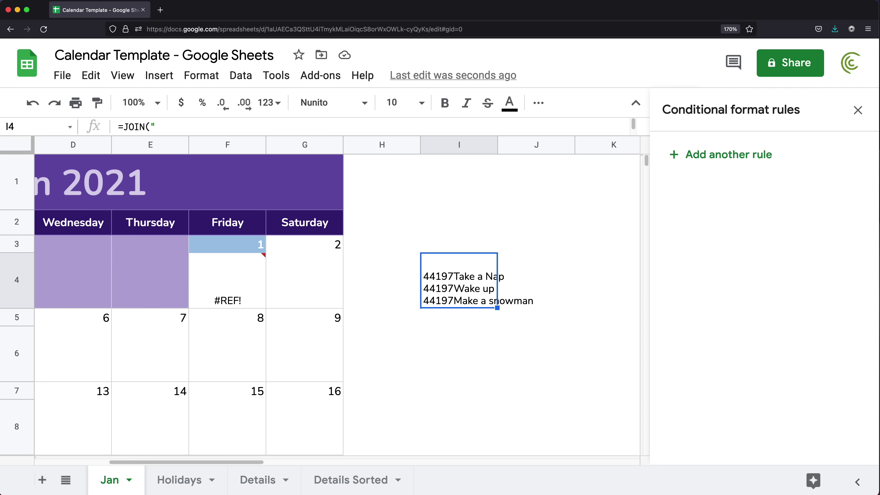
{"action": "left_click", "coordinate": [350, 480]}
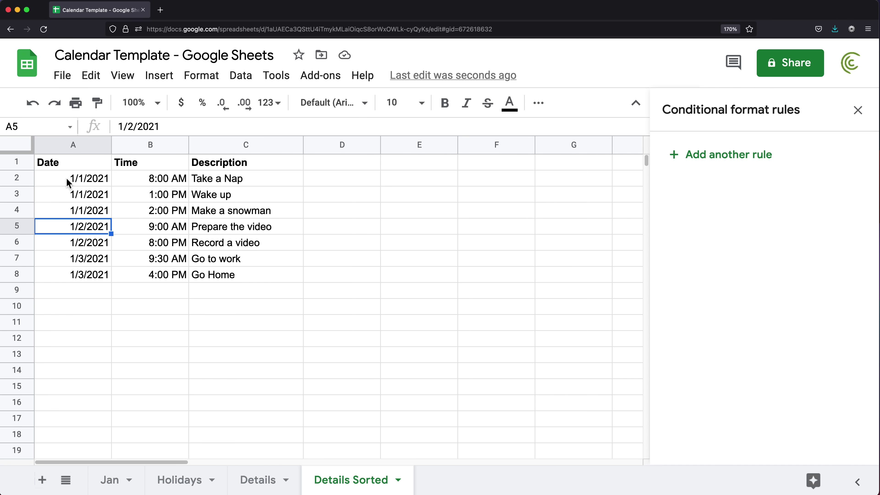
{"action": "left_click_drag", "start_coordinate": [69, 180], "coordinate": [74, 305]}
{"action": "left_click_drag", "start_coordinate": [172, 182], "coordinate": [173, 292]}
{"action": "left_click", "coordinate": [123, 482]}
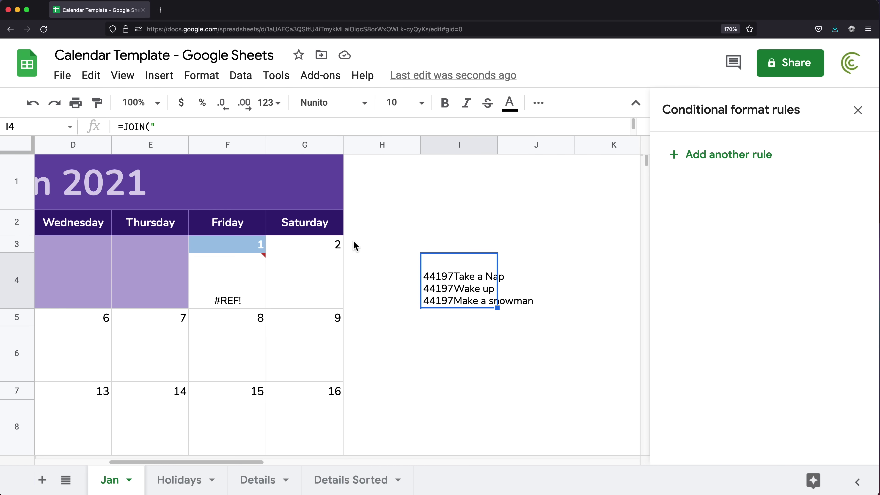
Step: Change the first concatenated range in I4's formula to 'Details Sorted'!$B$2:$B and enter the formula
{"action": "double_click", "coordinate": [448, 276]}
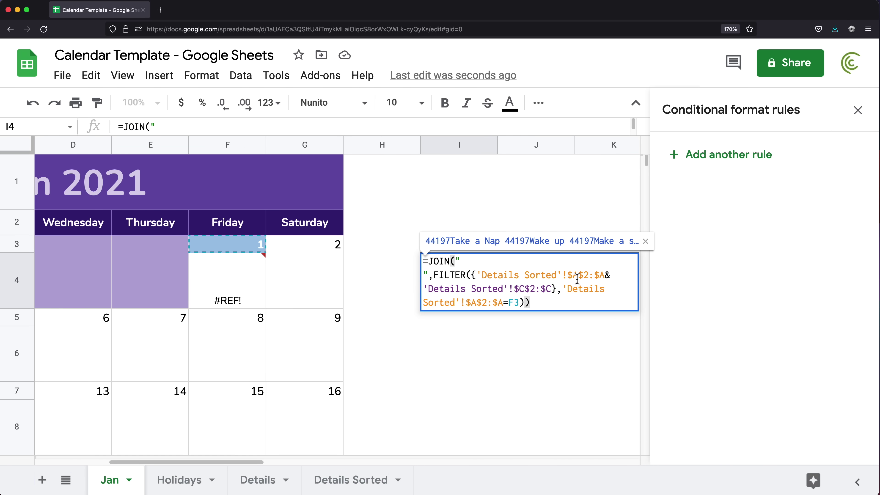
{"action": "left_click", "coordinate": [610, 275]}
{"action": "key", "text": "BackSpace"}
{"action": "type", "text": "B"}
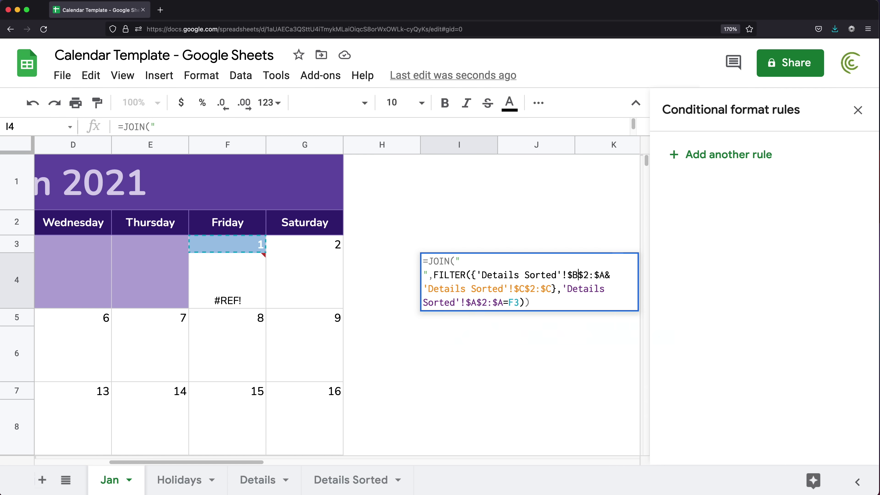
{"action": "key", "text": "Right"}
{"action": "key", "text": "Right"}
{"action": "key", "text": "Delete"}
{"action": "type", "text": "B"}
{"action": "key", "text": "Return"}
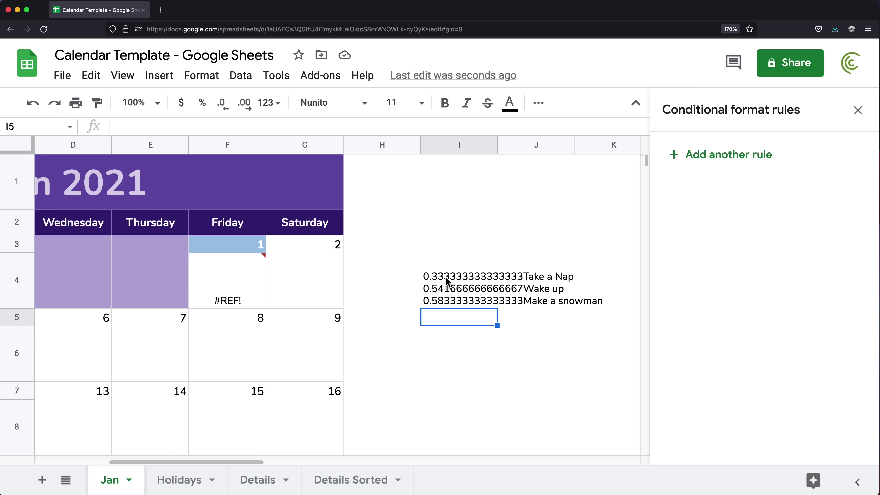
Step: Wrap 'Details Sorted'!$B$2:$B in I4's formula in a TEXT function with an empty format string ""
{"action": "double_click", "coordinate": [447, 282]}
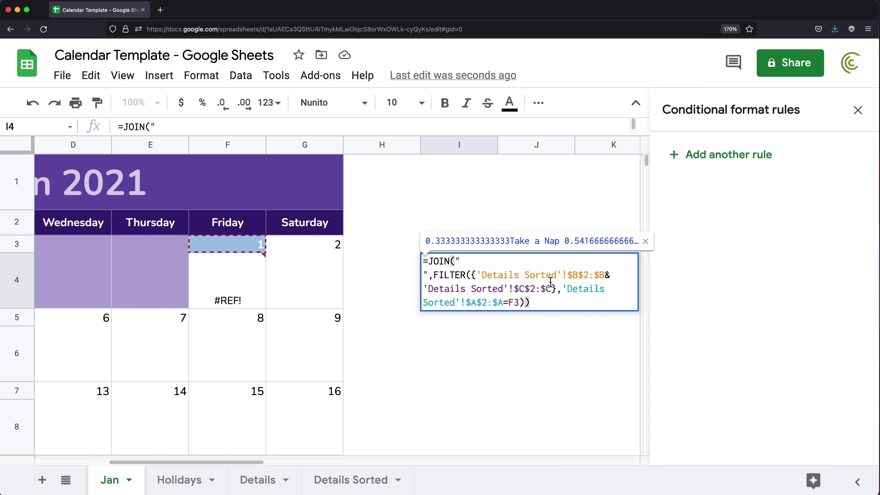
{"action": "left_click", "coordinate": [605, 275]}
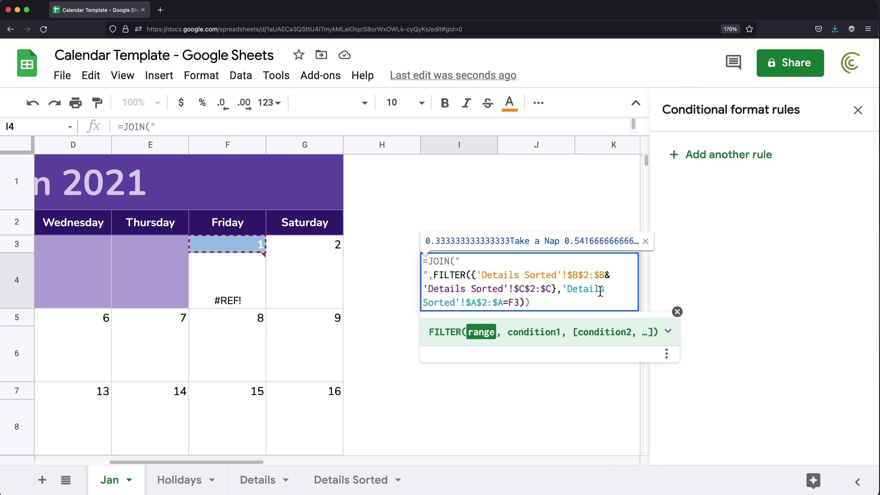
{"action": "type", "text": "TEXT("}
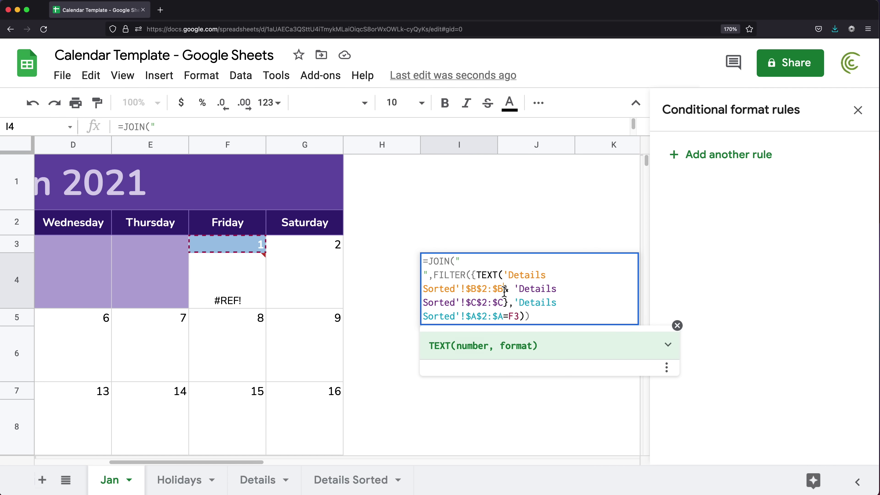
{"action": "type", "text": ","}
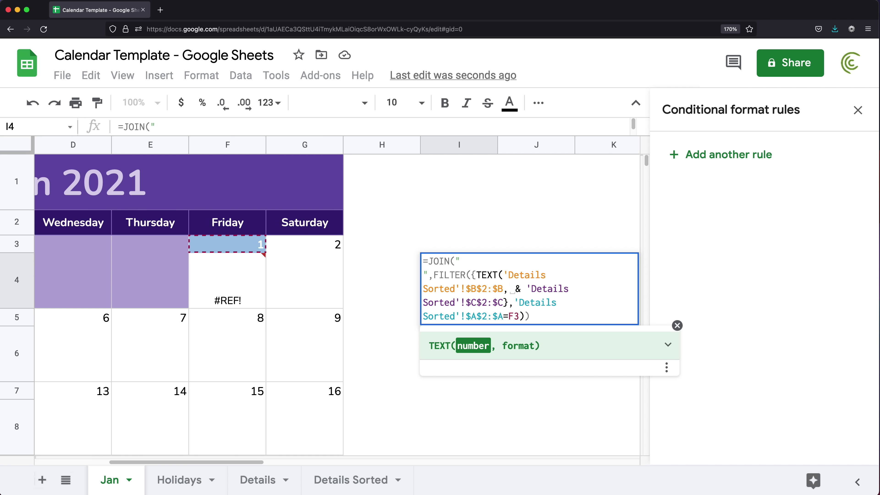
{"action": "key", "text": "BackSpace"}
{"action": "type", "text": "\"\""}
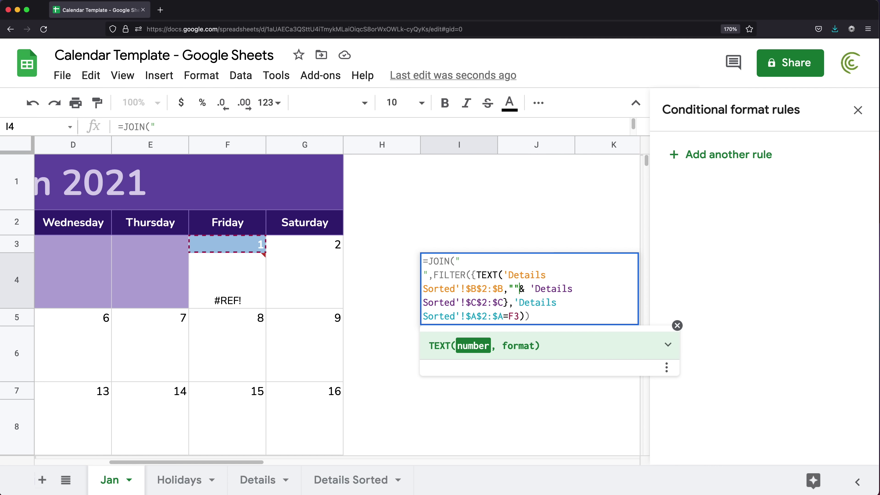
{"action": "type", "text": ")"}
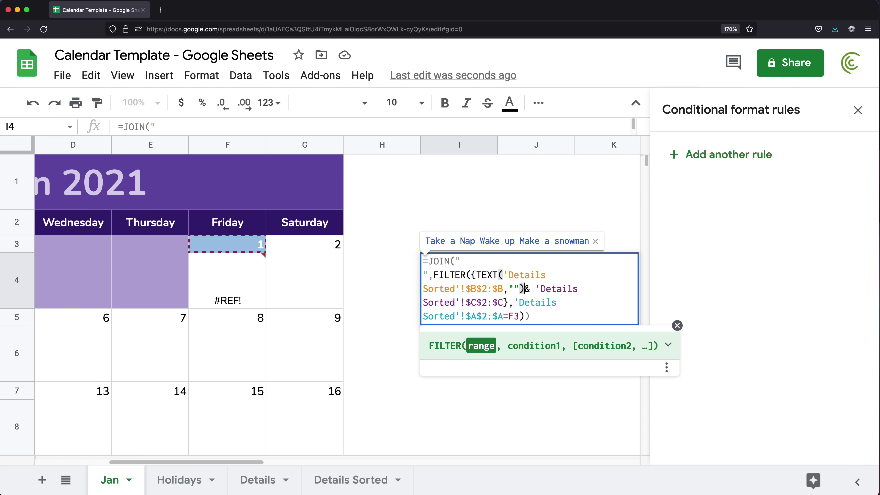
Step: Set the TEXT format in I4's formula to "hh:mmam/pm" and enter the formula
{"action": "left_click", "coordinate": [516, 290]}
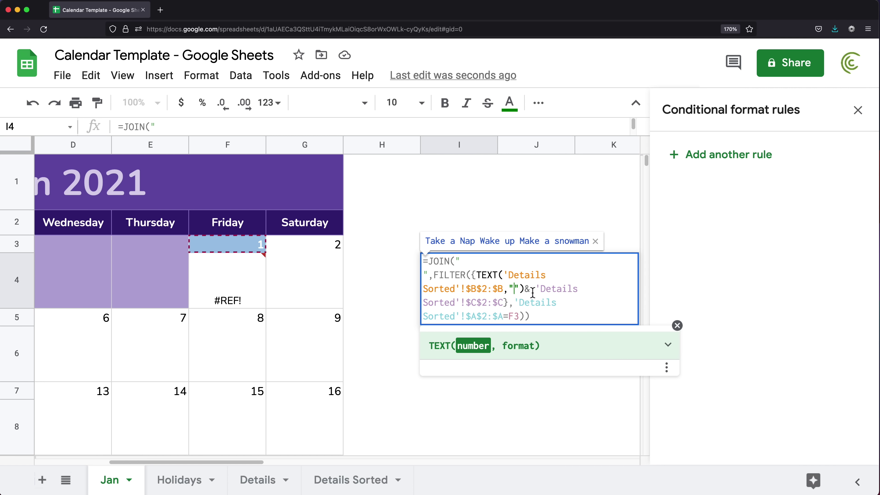
{"action": "type", "text": "mm"}
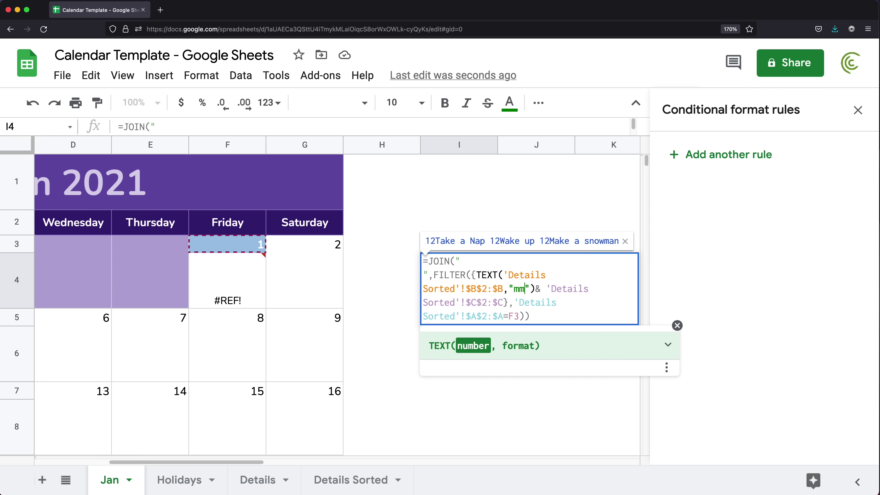
{"action": "type", "text": ":"}
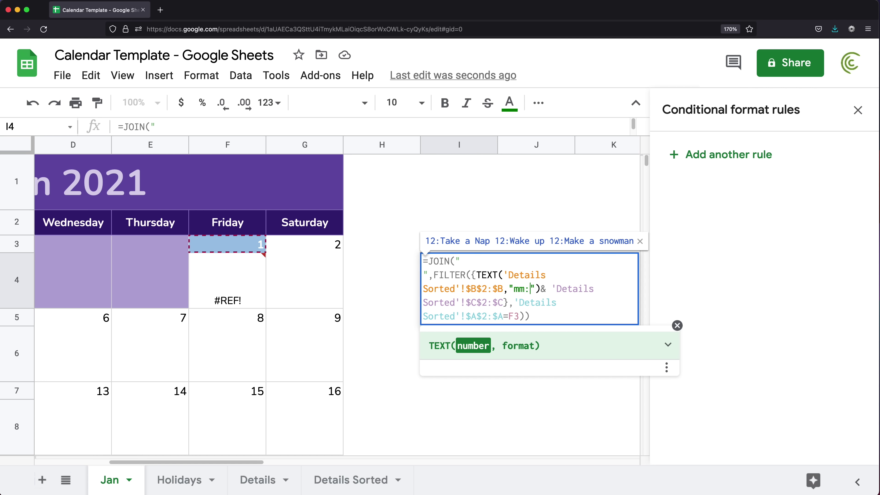
{"action": "key", "text": "BackSpace"}
{"action": "key", "text": "BackSpace"}
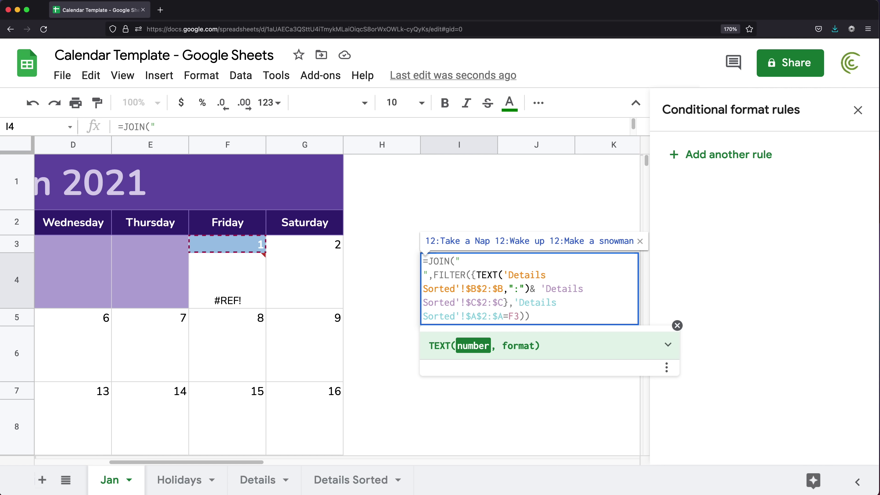
{"action": "type", "text": "hh:mm"}
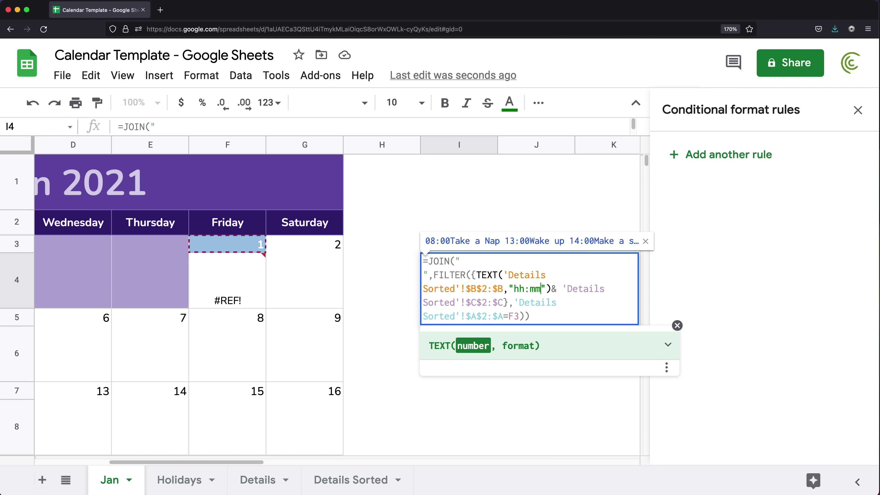
{"action": "type", "text": "am/pm"}
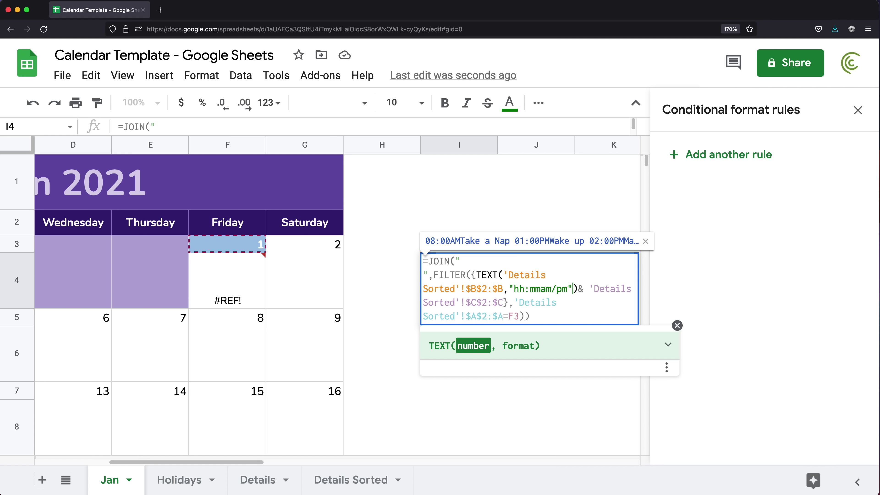
{"action": "key", "text": "Right"}
{"action": "key", "text": "Return"}
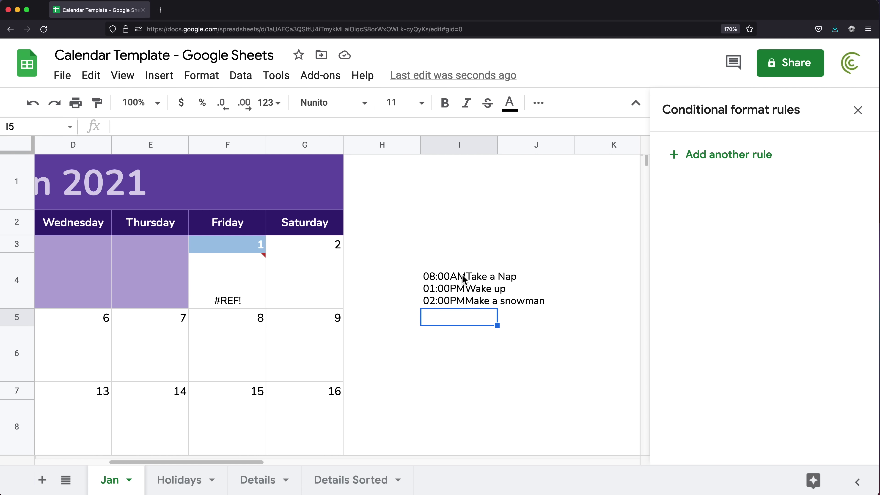
Step: Insert a space string " " joined with & between the time and event ranges in I4's formula and enter it
{"action": "left_click", "coordinate": [457, 281]}
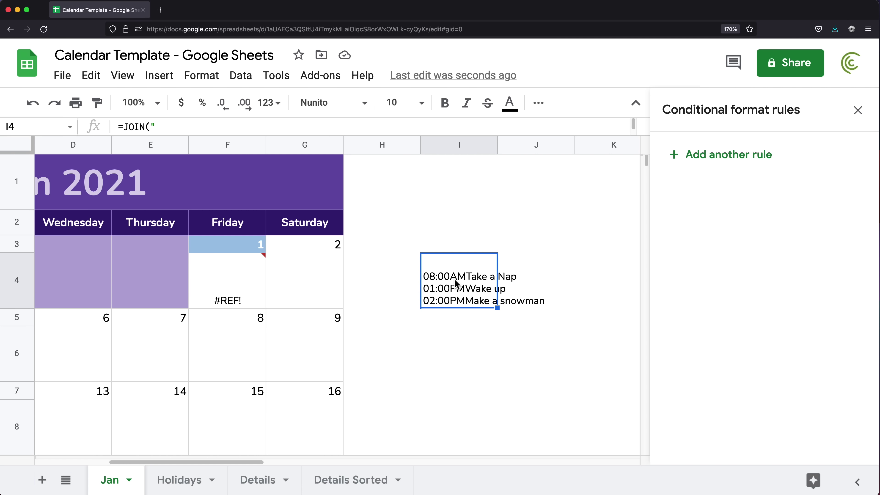
{"action": "double_click", "coordinate": [457, 283]}
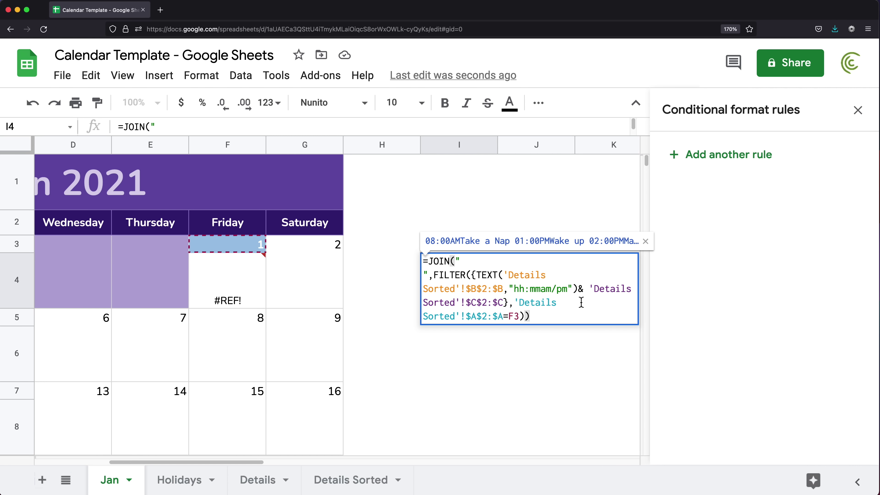
{"action": "left_click", "coordinate": [580, 290]}
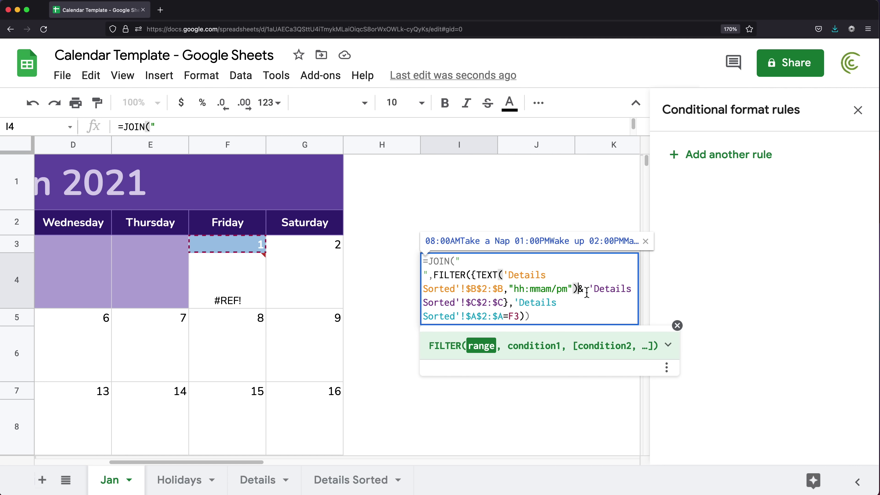
{"action": "left_click", "coordinate": [589, 291]}
{"action": "type", "text": "\" \""}
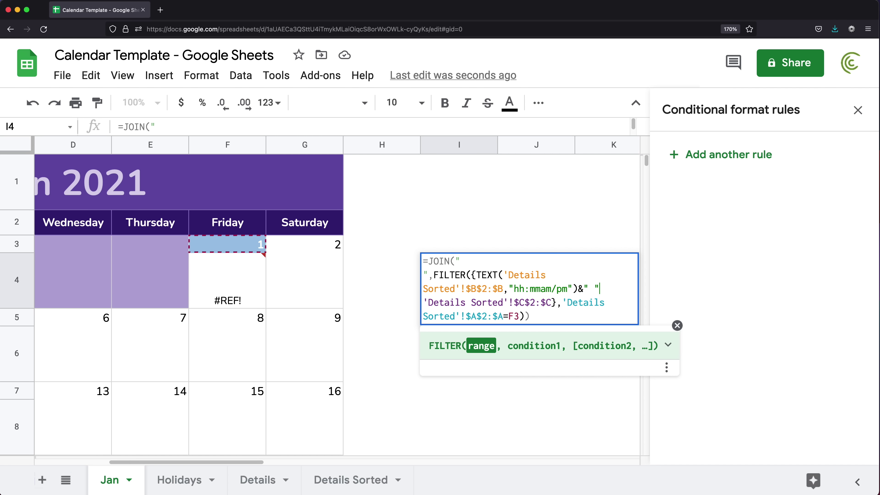
{"action": "type", "text": "&"}
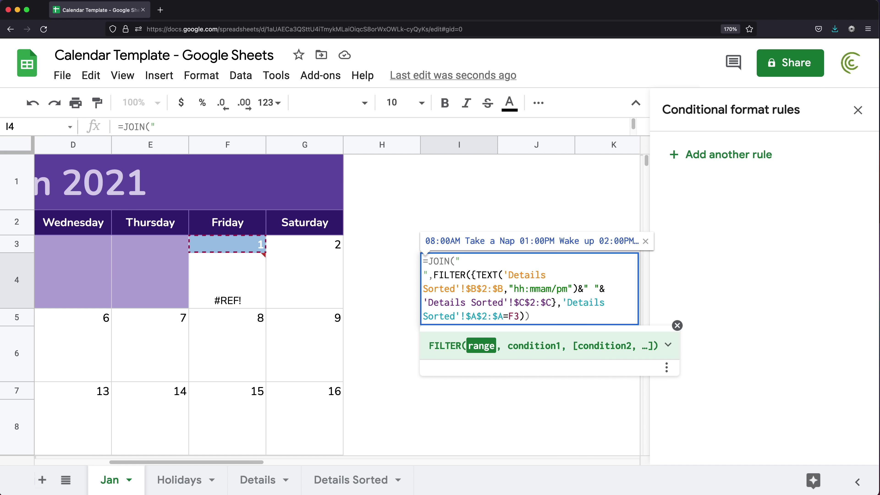
{"action": "key", "text": "Return"}
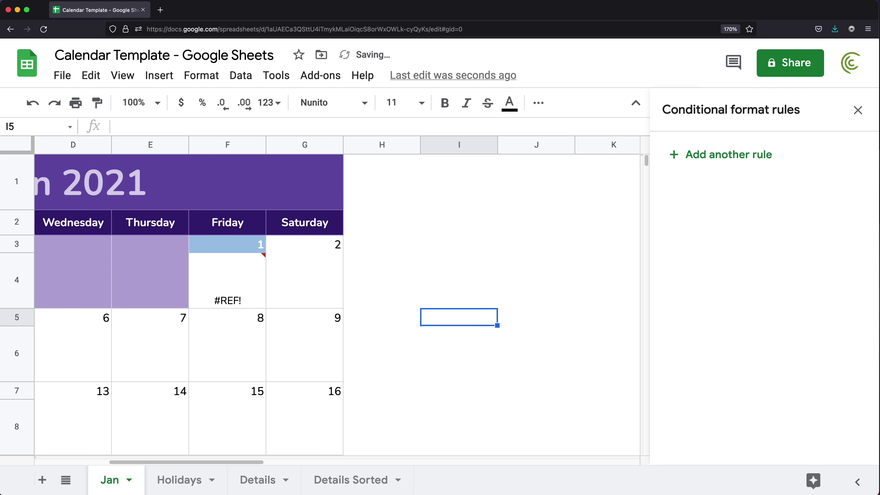
Step: Wrap the whole JOIN formula in I4 in an IFERROR function and enter it
{"action": "left_click", "coordinate": [456, 284]}
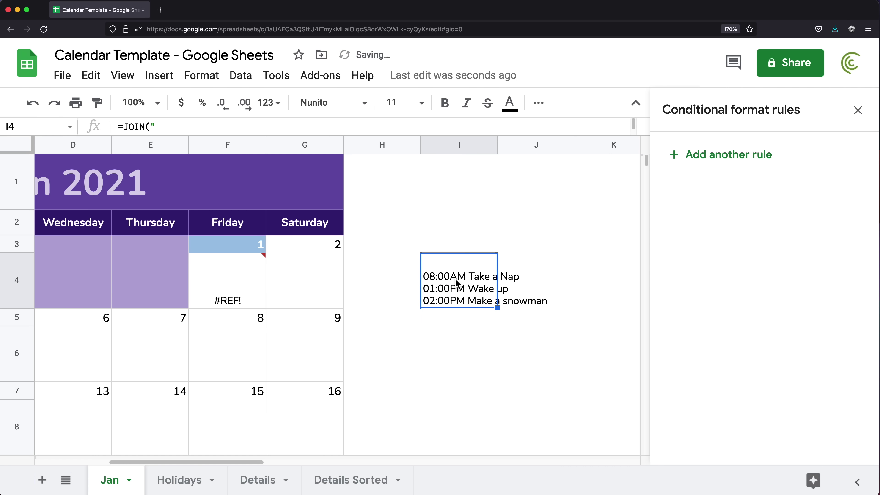
{"action": "double_click", "coordinate": [448, 290]}
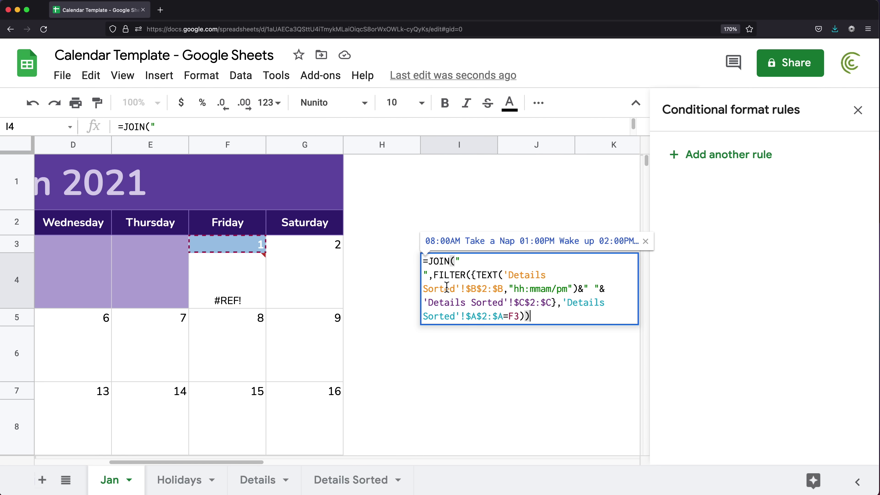
{"action": "left_click", "coordinate": [428, 260]}
{"action": "type", "text": "iferror("}
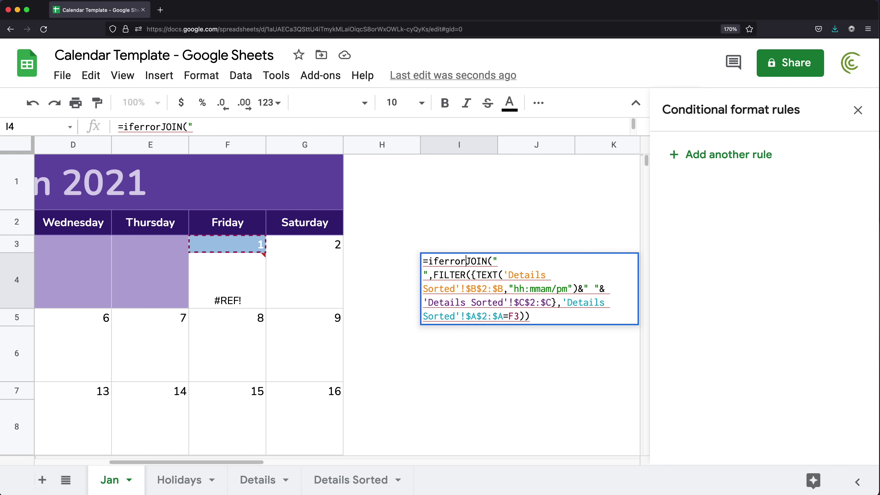
{"action": "left_click", "coordinate": [553, 317]}
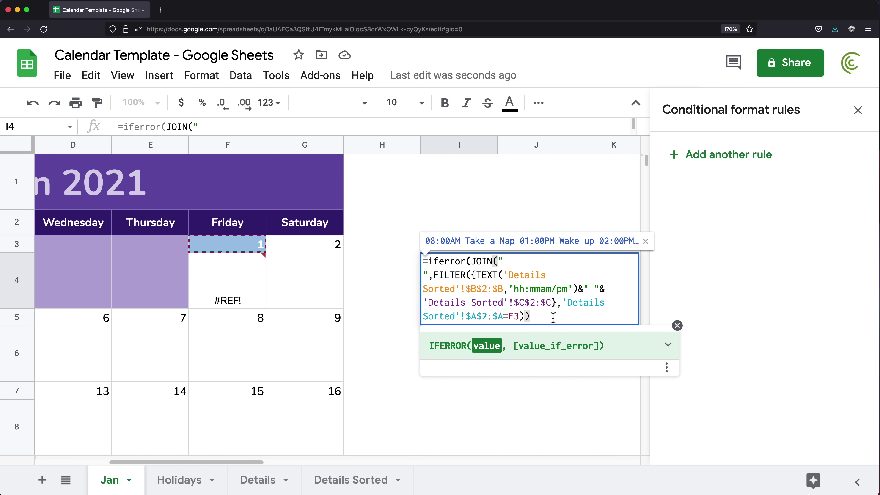
{"action": "type", "text": ")"}
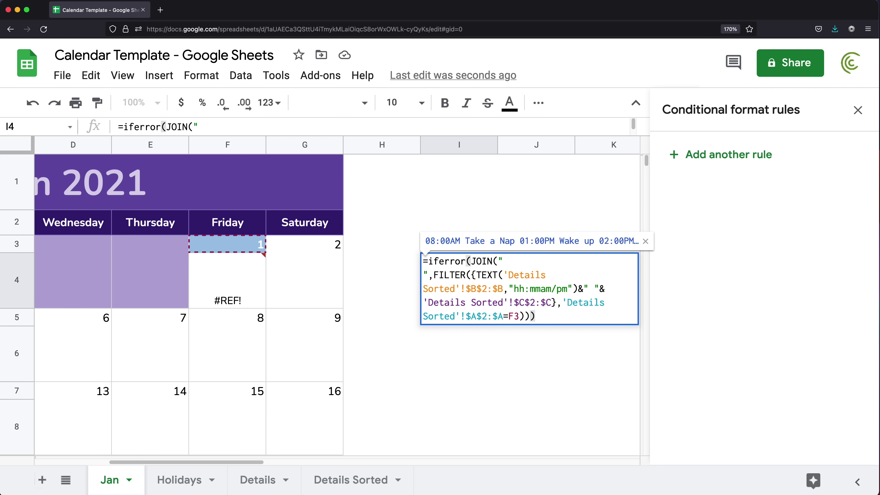
{"action": "key", "text": "Return"}
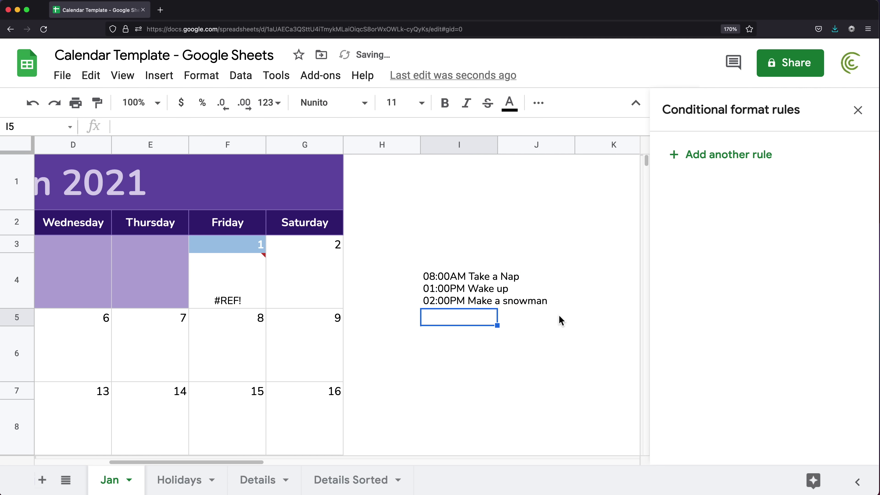
Step: Copy the full IFERROR formula text from I4 and replace the FILTER formula in F4 with it
{"action": "left_click", "coordinate": [458, 297]}
{"action": "double_click", "coordinate": [457, 295]}
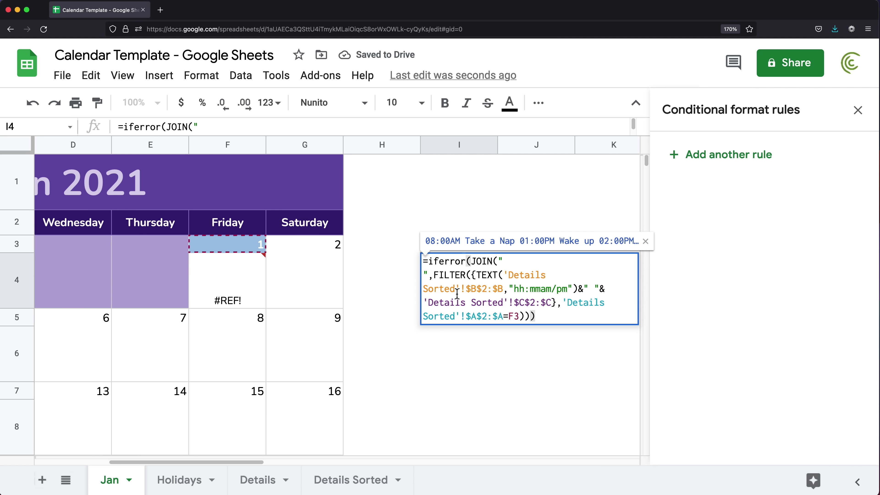
{"action": "left_click_drag", "start_coordinate": [554, 320], "coordinate": [395, 258]}
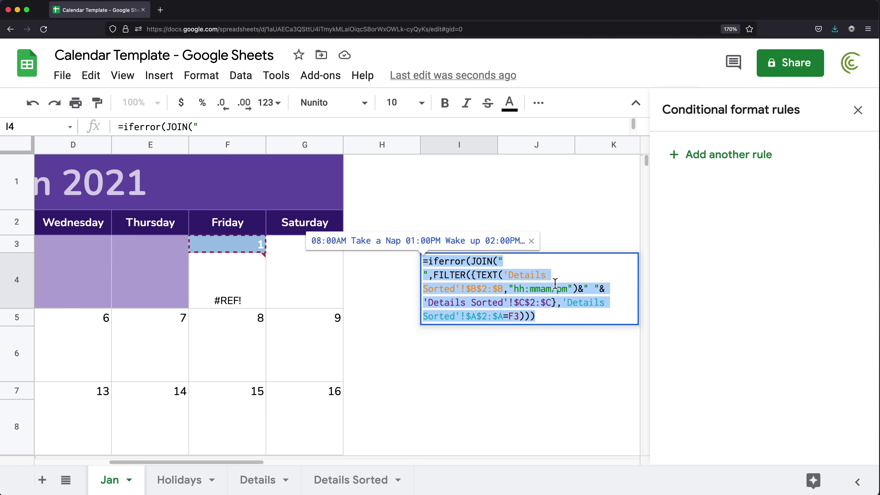
{"action": "key", "text": "Escape"}
{"action": "left_click", "coordinate": [230, 292]}
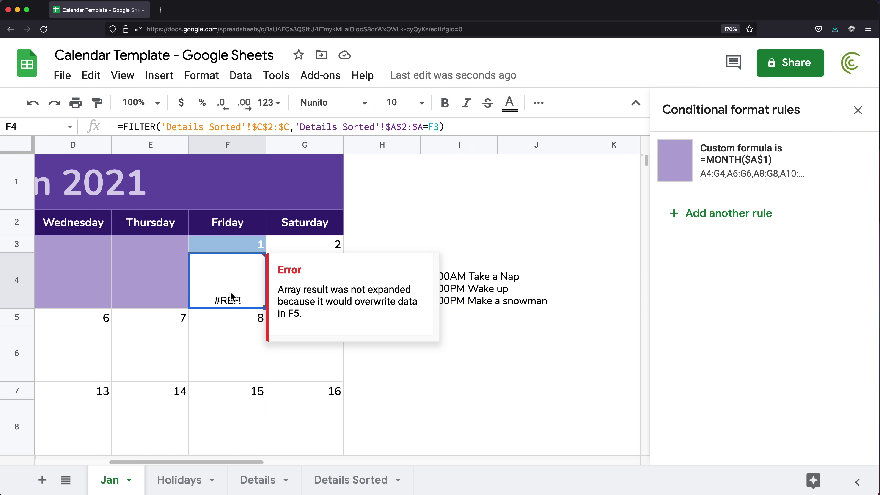
{"action": "double_click", "coordinate": [229, 292]}
{"action": "key", "text": "super+a"}
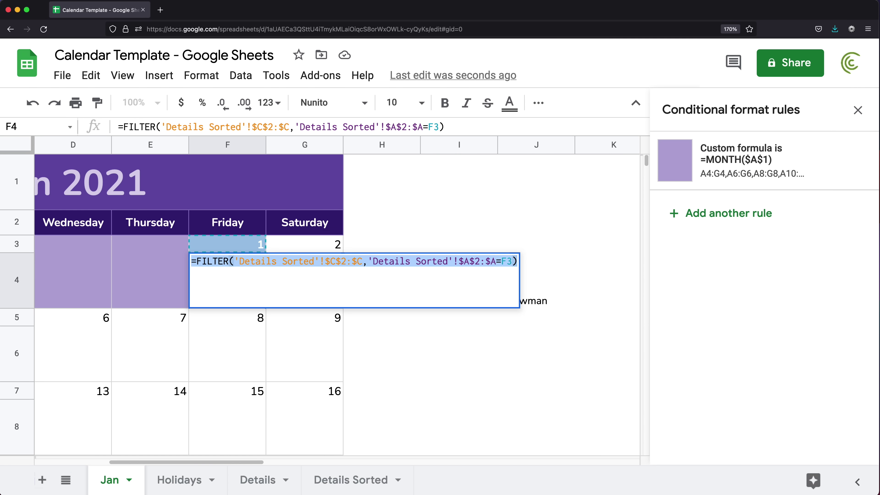
{"action": "key", "text": "BackSpace"}
{"action": "type", "text": "=iferror(JOIN(\" \",FILTER(TEXT('Details Sorted'!$B$2:$B,\"hh:mmam/pm\")&\" \"& 'Details Sorted'!$C$2:$C,'Details Sorted'!$A$2:$A=F3)))"}
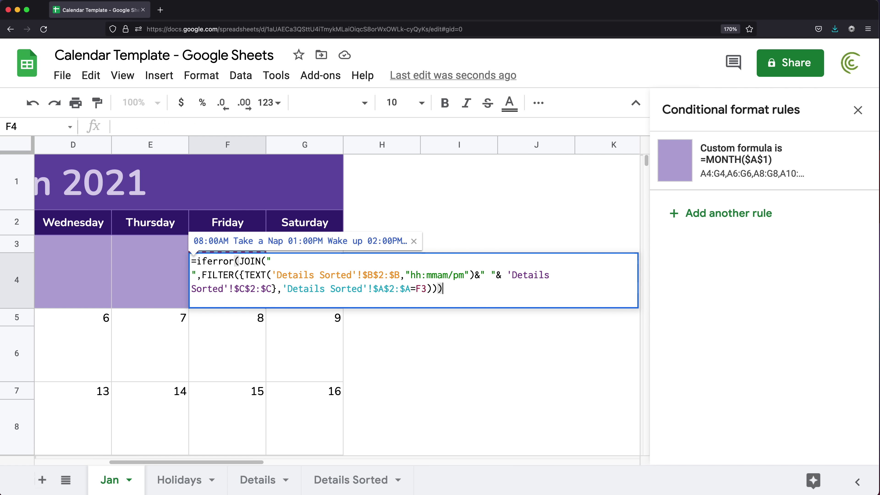
{"action": "key", "text": "Return"}
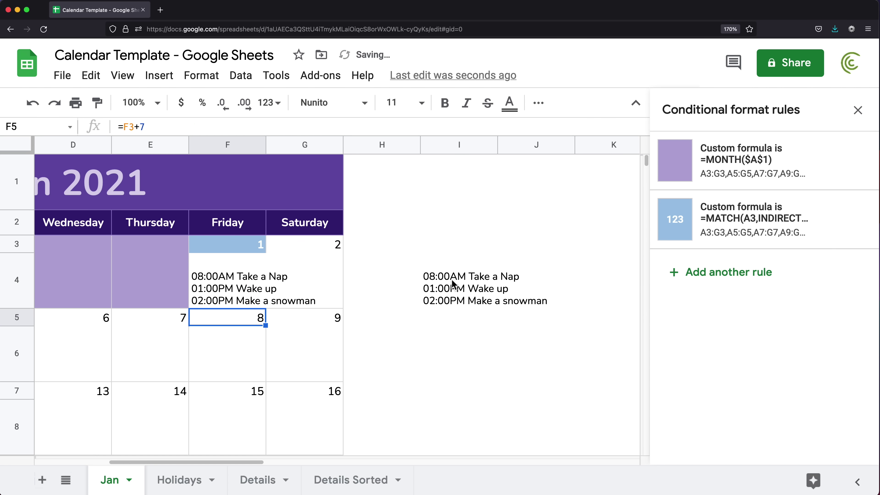
Step: Delete the test formula from I4 and select cell F4
{"action": "left_click", "coordinate": [435, 287]}
{"action": "key", "text": "Delete"}
{"action": "key", "text": "Left"}
{"action": "key", "text": "Left"}
{"action": "key", "text": "Left"}
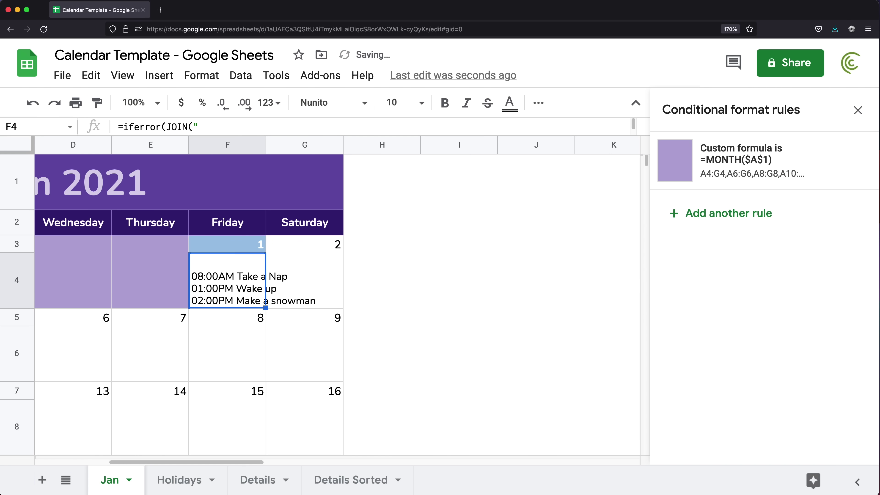
Step: Set the font size of F4's event list to 7 and close the conditional format rules
{"action": "left_click_drag", "start_coordinate": [261, 461], "coordinate": [176, 456]}
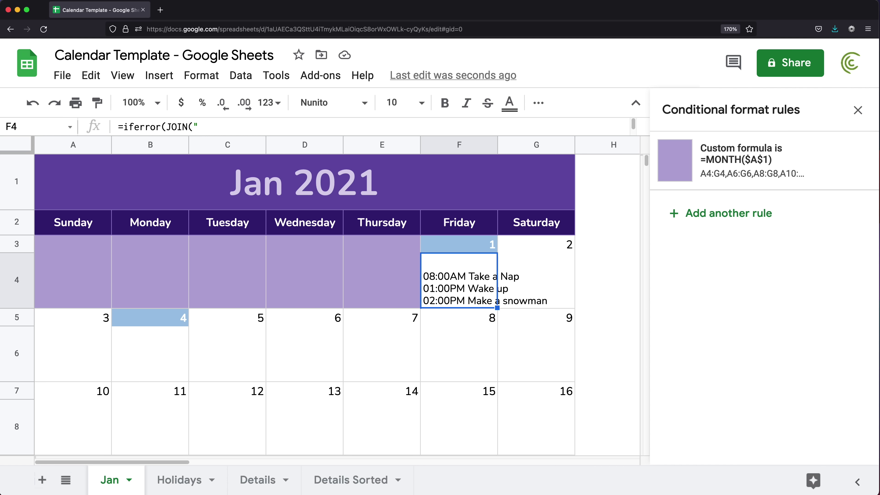
{"action": "left_click", "coordinate": [422, 103]}
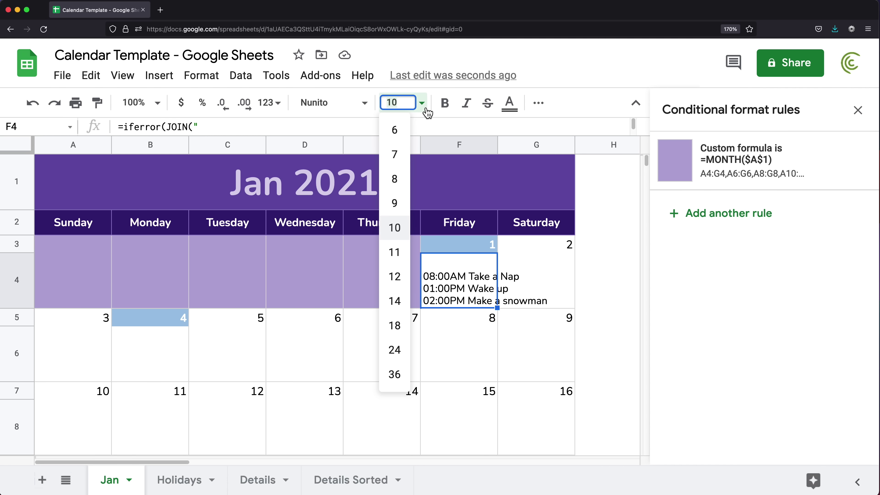
{"action": "left_click", "coordinate": [403, 161]}
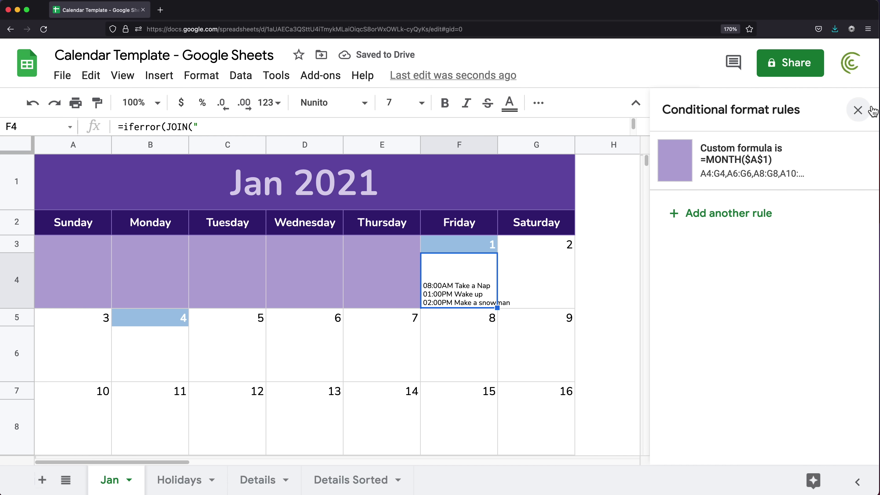
{"action": "left_click", "coordinate": [858, 110]}
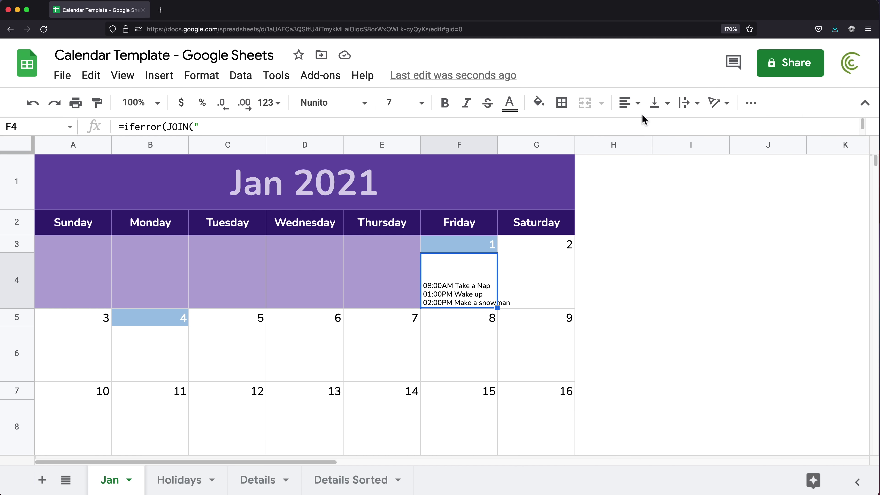
Step: Align the text in F4 to the top of the cell and set its text wrapping to clip
{"action": "left_click", "coordinate": [656, 104]}
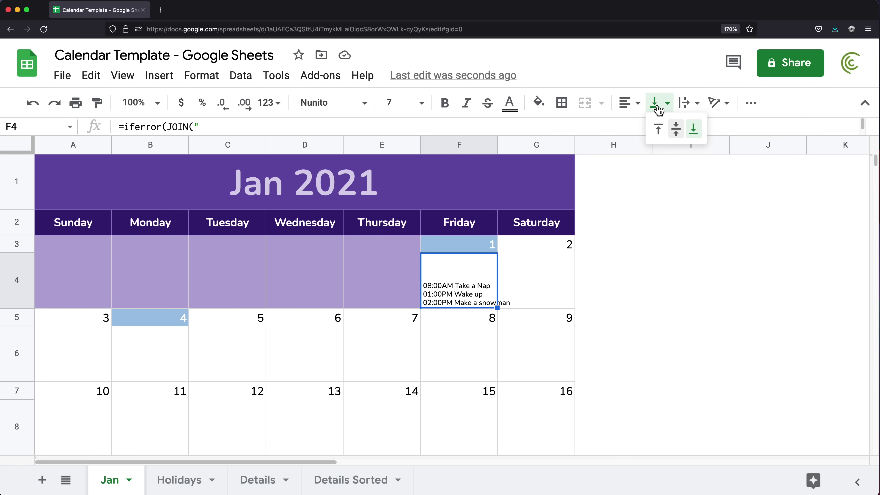
{"action": "left_click", "coordinate": [658, 129]}
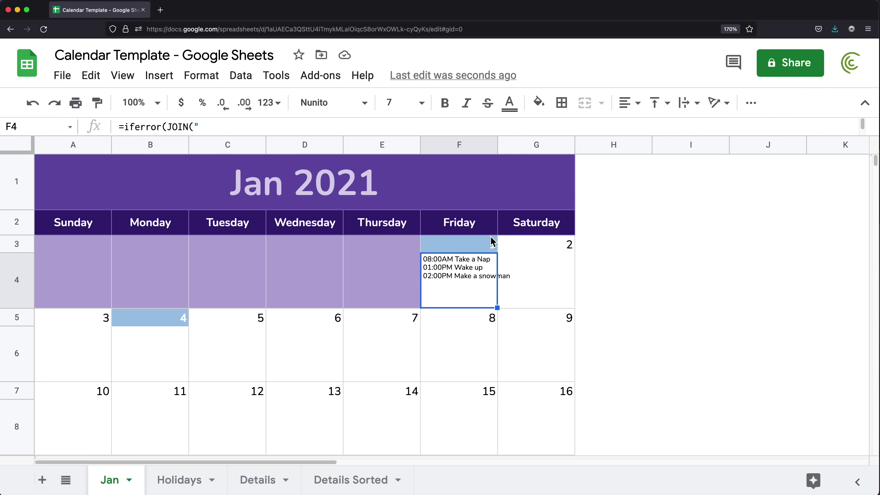
{"action": "left_click", "coordinate": [685, 103]}
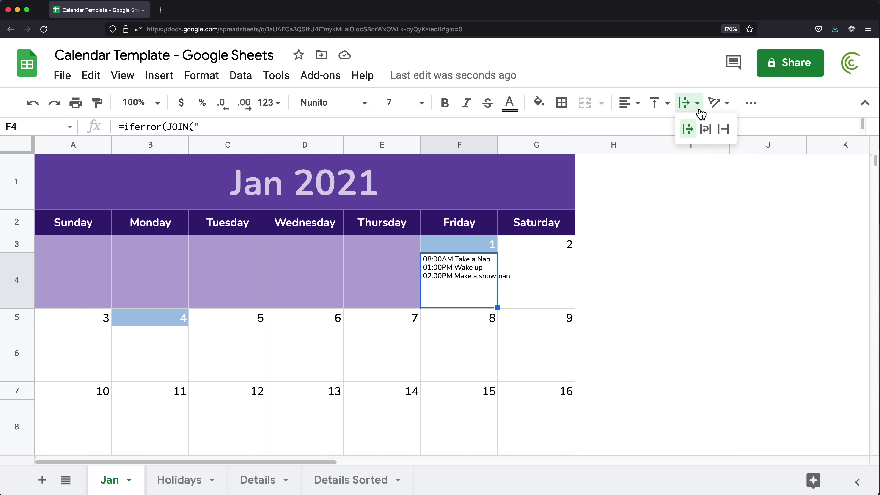
{"action": "left_click", "coordinate": [729, 135]}
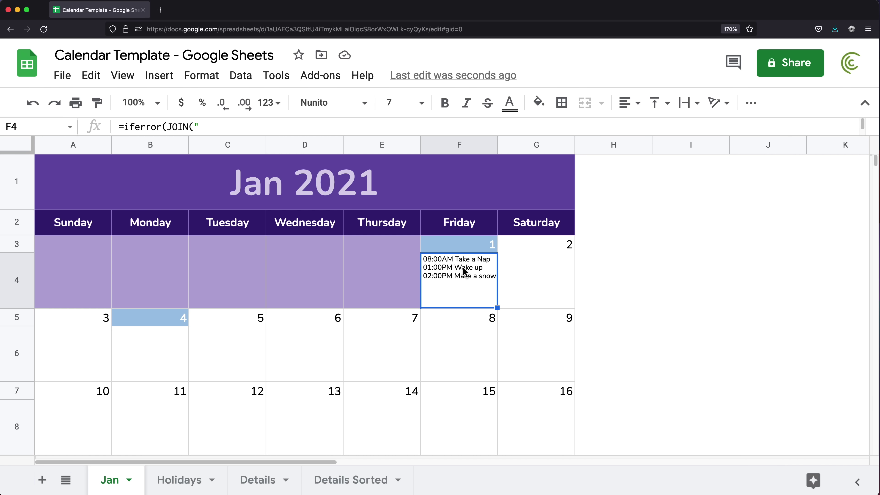
Step: Copy the event formula and formatting into the remaining first-week cells G4 and A4:E4, and into A6:G6
{"action": "left_click", "coordinate": [534, 279]}
{"action": "key", "text": "super+v"}
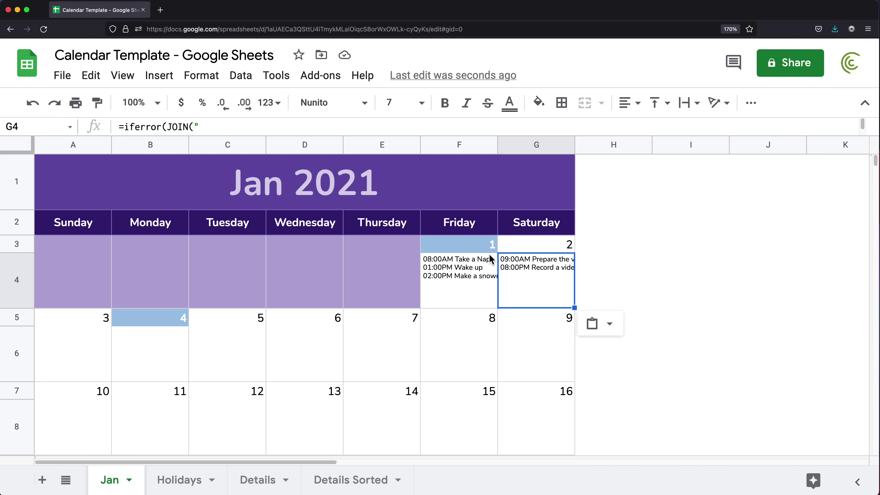
{"action": "key", "text": "super+c"}
{"action": "left_click_drag", "start_coordinate": [381, 277], "coordinate": [78, 285]}
{"action": "key", "text": "super+v"}
{"action": "left_click_drag", "start_coordinate": [82, 359], "coordinate": [523, 369]}
{"action": "key", "text": "super+v"}
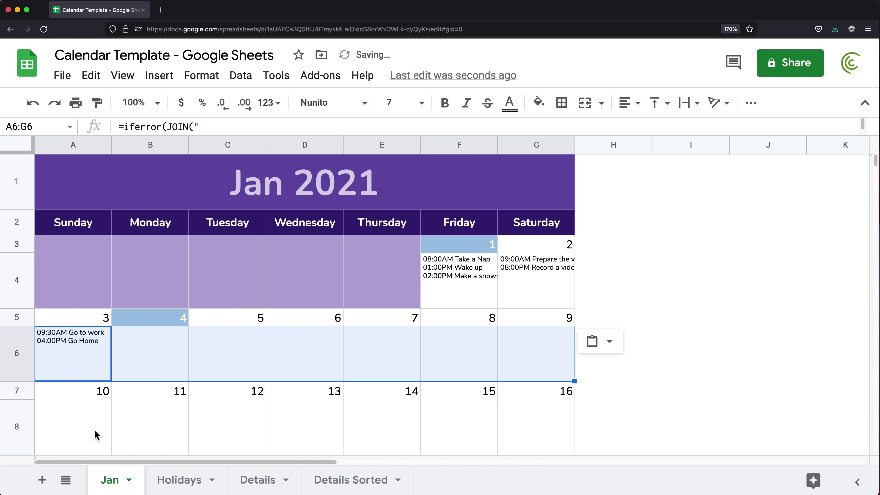
Step: Paste the event formula into the third and fourth week detail rows, A8:G8 and A10:G10
{"action": "left_click_drag", "start_coordinate": [96, 434], "coordinate": [527, 429]}
{"action": "key", "text": "super+v"}
{"action": "scroll", "coordinate": [434, 314], "scroll_direction": "down", "scroll_amount": 5}
{"action": "left_click", "coordinate": [87, 346]}
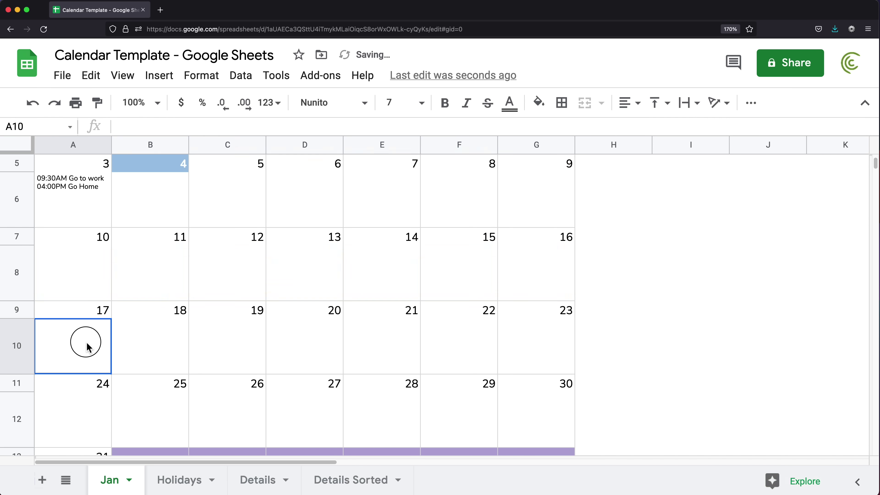
{"action": "left_click_drag", "start_coordinate": [86, 347], "coordinate": [509, 358]}
{"action": "key", "text": "super+v"}
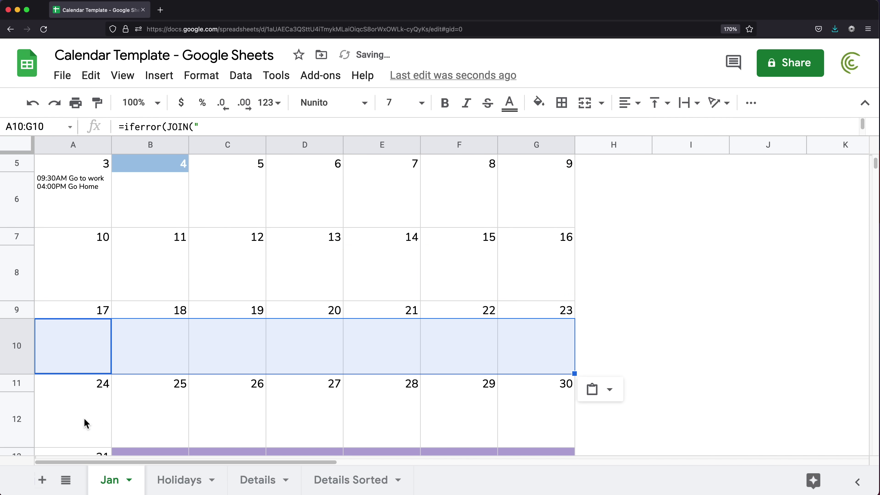
Step: Paste the event formula into the last two week detail rows, A12:G12 and A14:G14
{"action": "left_click_drag", "start_coordinate": [87, 423], "coordinate": [507, 417]}
{"action": "key", "text": "super+v"}
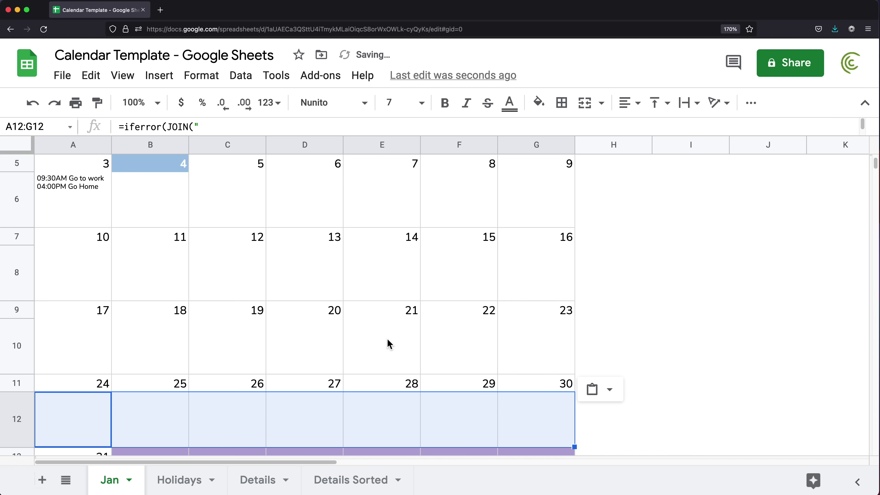
{"action": "scroll", "coordinate": [388, 343], "scroll_direction": "down", "scroll_amount": 3}
{"action": "left_click_drag", "start_coordinate": [84, 399], "coordinate": [520, 403]}
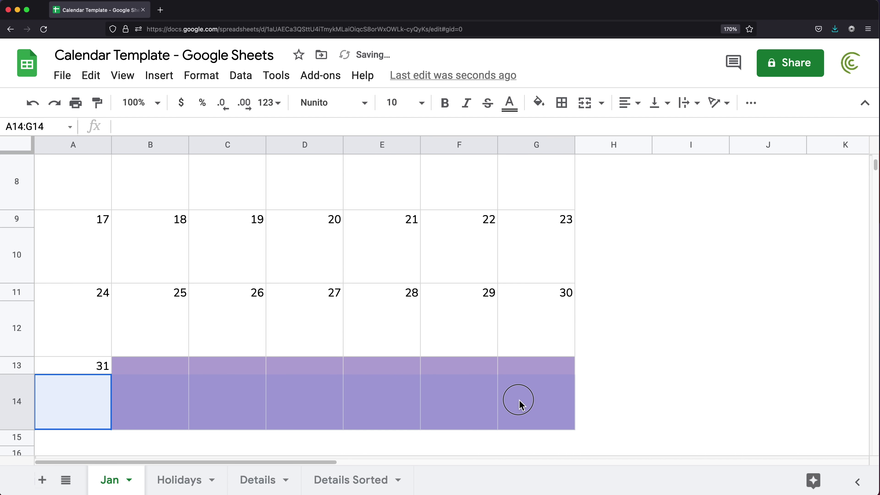
{"action": "key", "text": "super+v"}
{"action": "scroll", "coordinate": [324, 299], "scroll_direction": "up", "scroll_amount": 5}
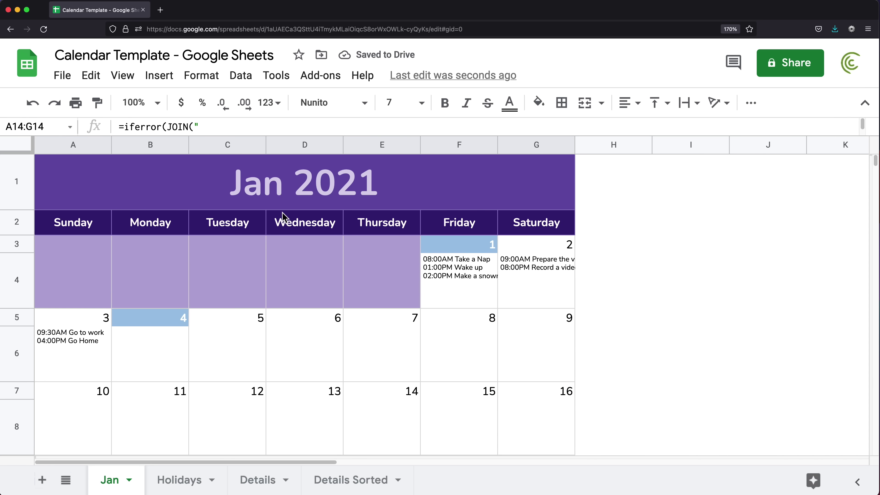
Step: Hide the Details Sorted sheet
{"action": "left_click", "coordinate": [474, 284]}
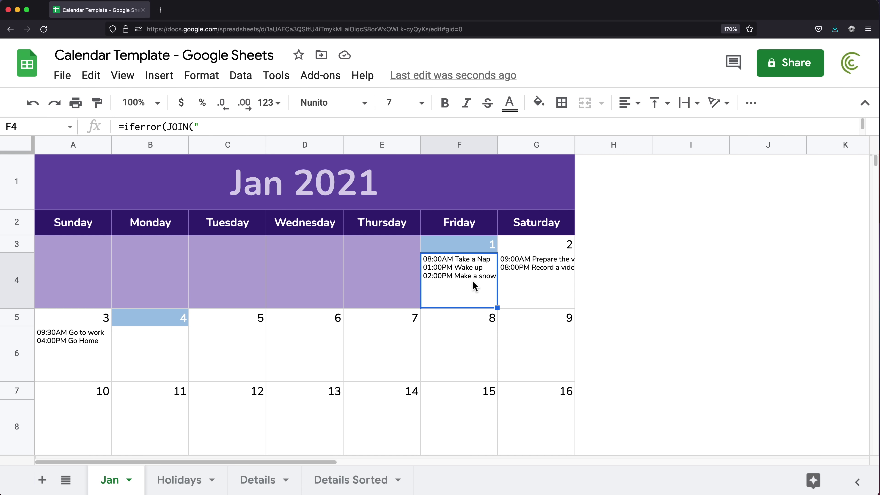
{"action": "left_click", "coordinate": [525, 268]}
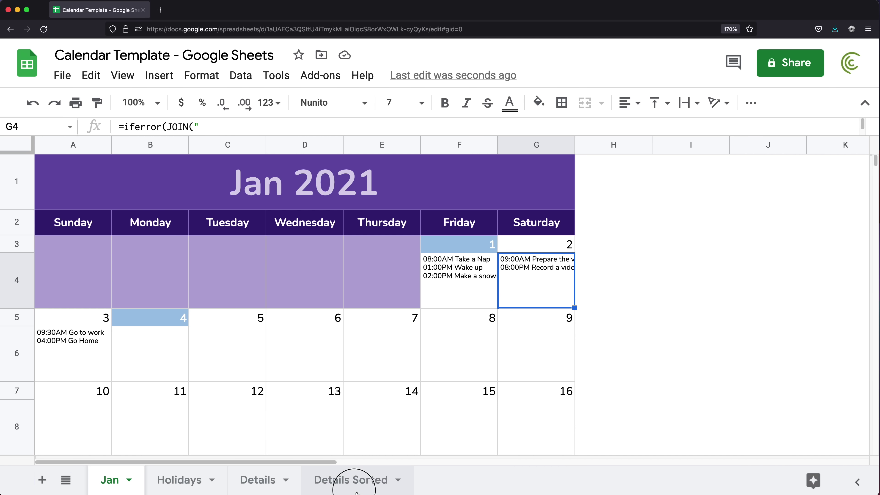
{"action": "left_click", "coordinate": [362, 480]}
{"action": "right_click", "coordinate": [350, 482]}
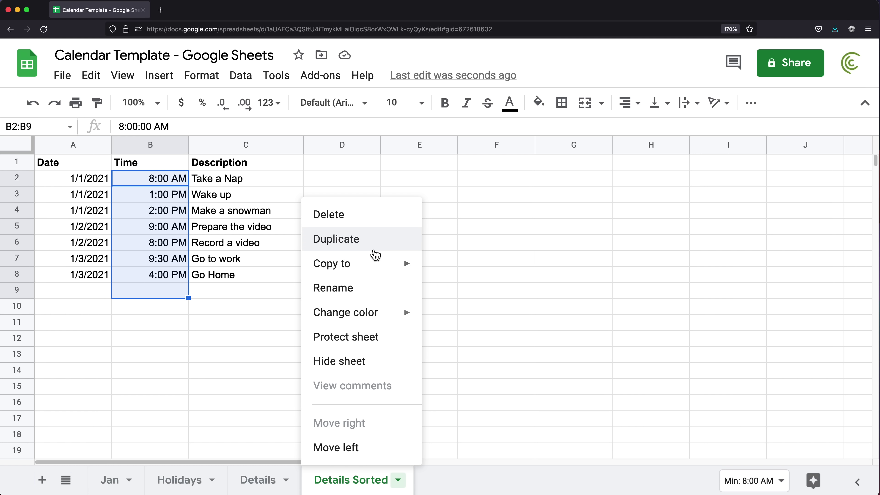
{"action": "left_click", "coordinate": [357, 365]}
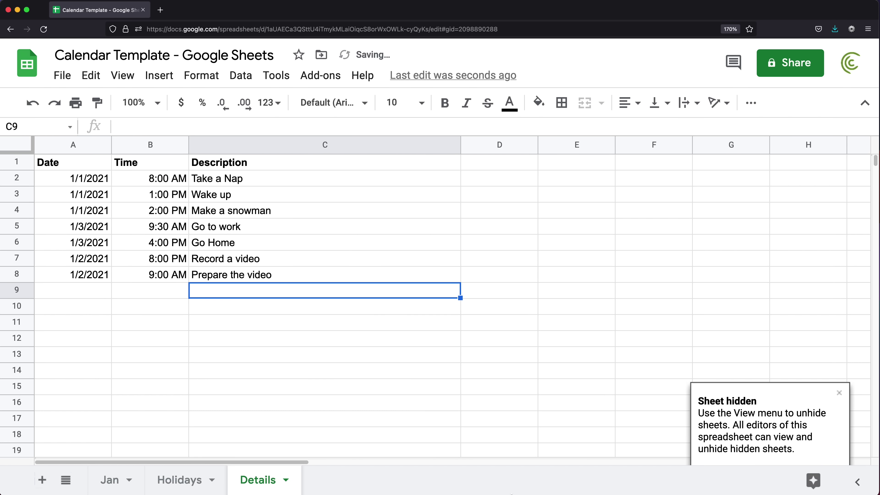
Step: Change the month date in the Jan sheet's title cell to 2/1/2021 and look over the updated calendar
{"action": "left_click", "coordinate": [116, 480]}
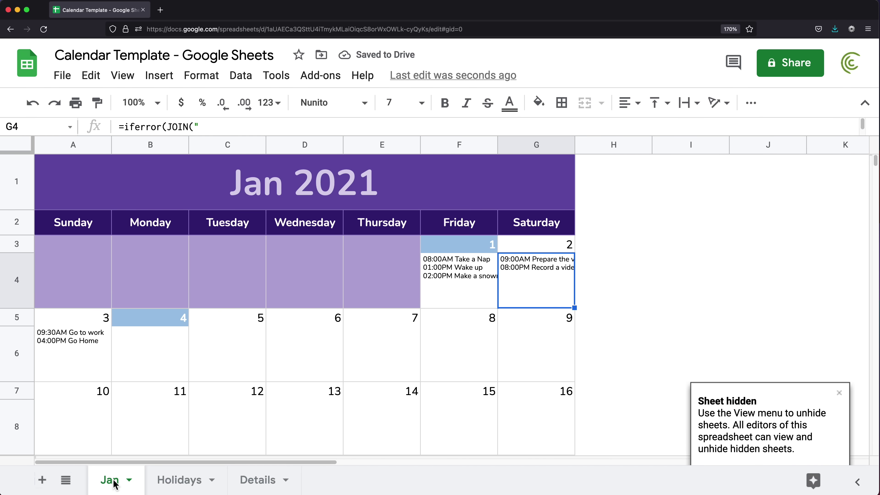
{"action": "left_click", "coordinate": [269, 194]}
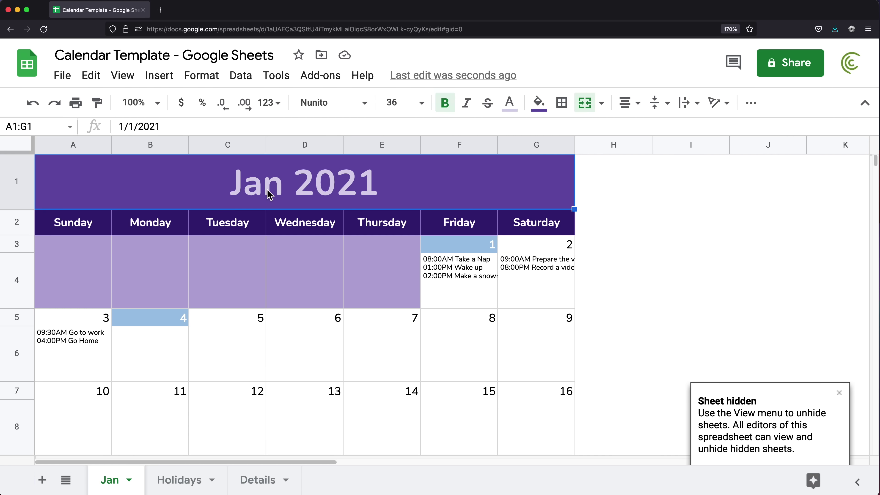
{"action": "double_click", "coordinate": [245, 191]}
{"action": "double_click", "coordinate": [240, 183]}
{"action": "type", "text": "2"}
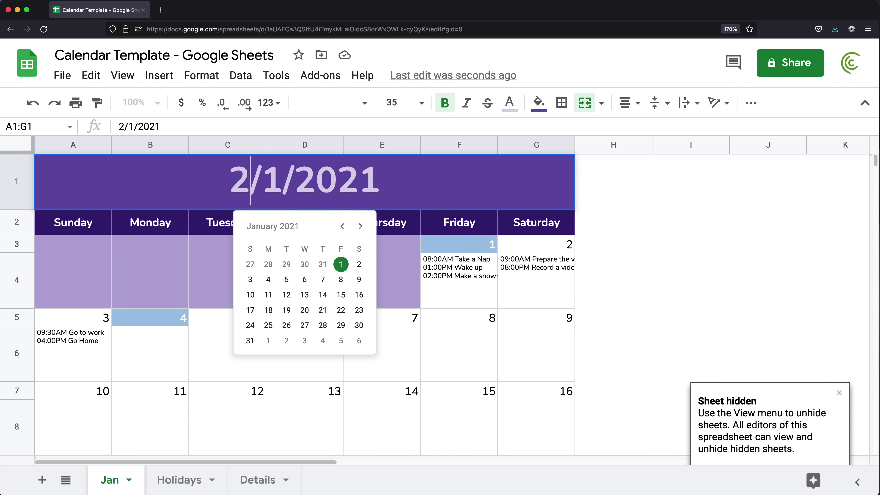
{"action": "key", "text": "Return"}
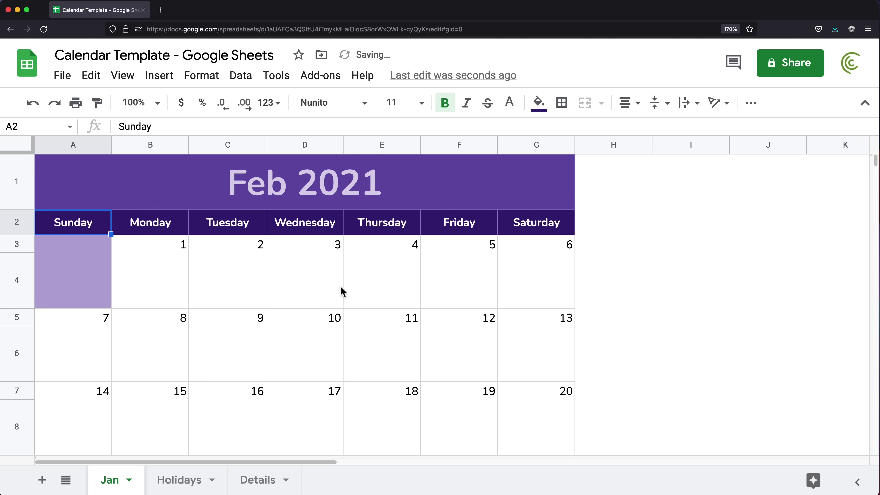
{"action": "scroll", "coordinate": [341, 292], "scroll_direction": "down", "scroll_amount": 5}
{"action": "scroll", "coordinate": [341, 292], "scroll_direction": "up", "scroll_amount": 5}
{"action": "key", "text": "super+minus"}
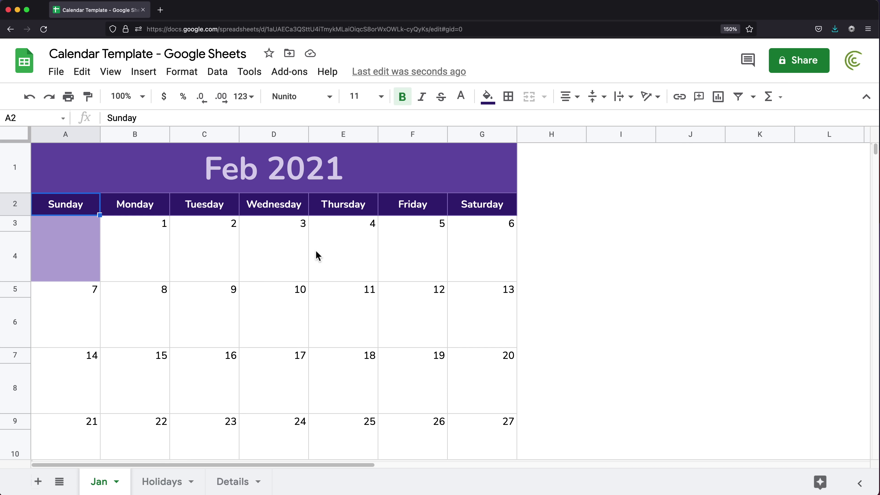
Step: Add an event in row 9 of the Details sheet with date 2/4/2021, time 9:00 AM and description "Stuff in Feb"
{"action": "left_click", "coordinate": [238, 481]}
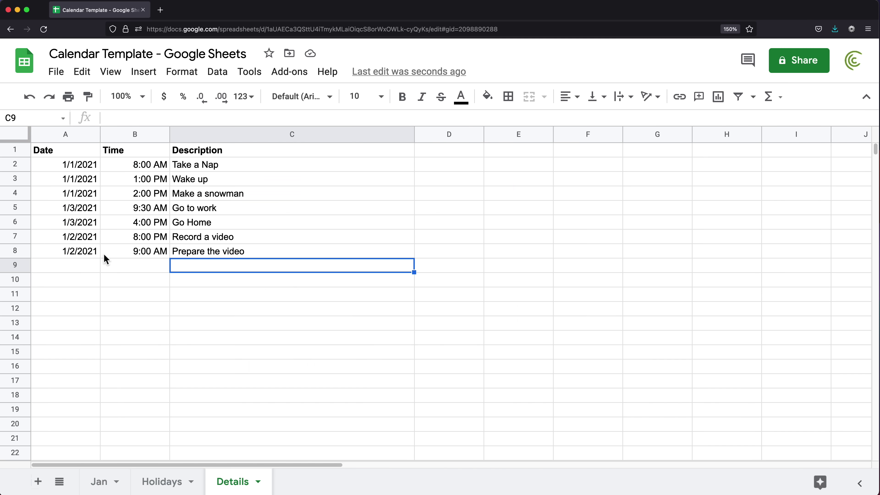
{"action": "left_click", "coordinate": [76, 271]}
{"action": "key", "text": "ctrl+semicolon"}
{"action": "key", "text": "Tab"}
{"action": "type", "text": "9:00 AM"}
{"action": "key", "text": "Return"}
{"action": "key", "text": "Up"}
{"action": "key", "text": "Tab"}
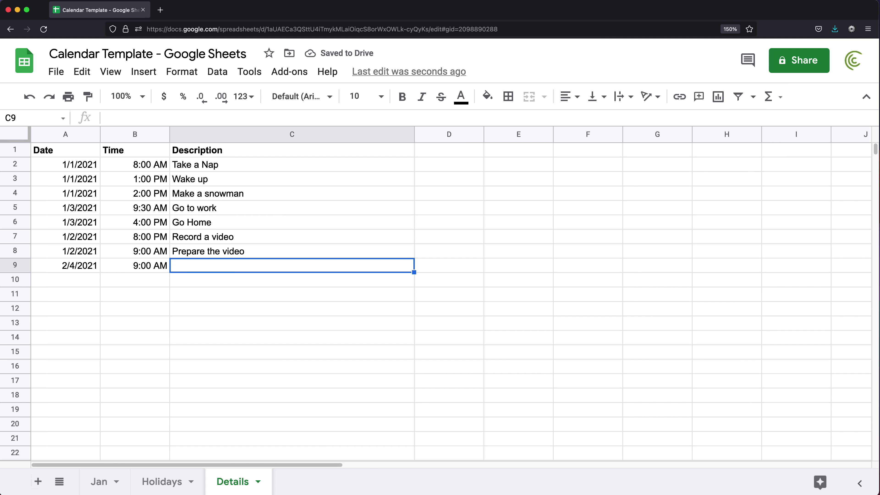
{"action": "type", "text": "Stuff in Feb"}
{"action": "key", "text": "Return"}
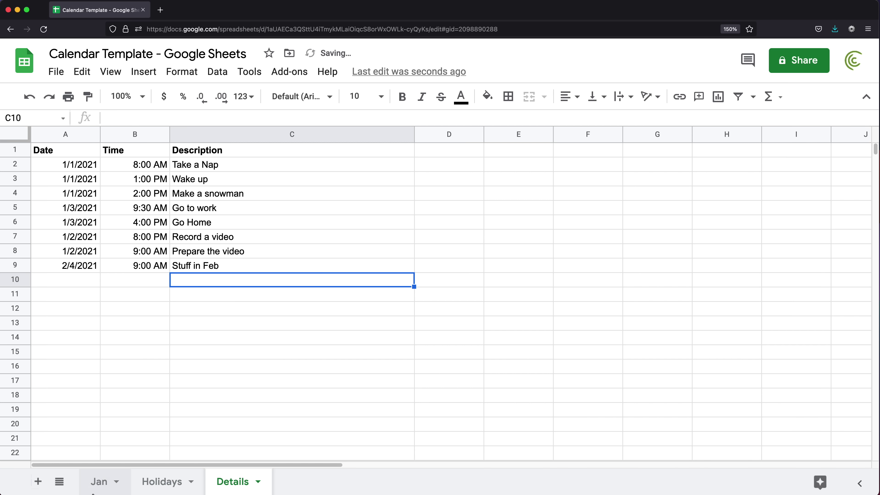
Step: Compare the February 4 cell on the Jan sheet with the new event row on the Details sheet
{"action": "left_click", "coordinate": [100, 482]}
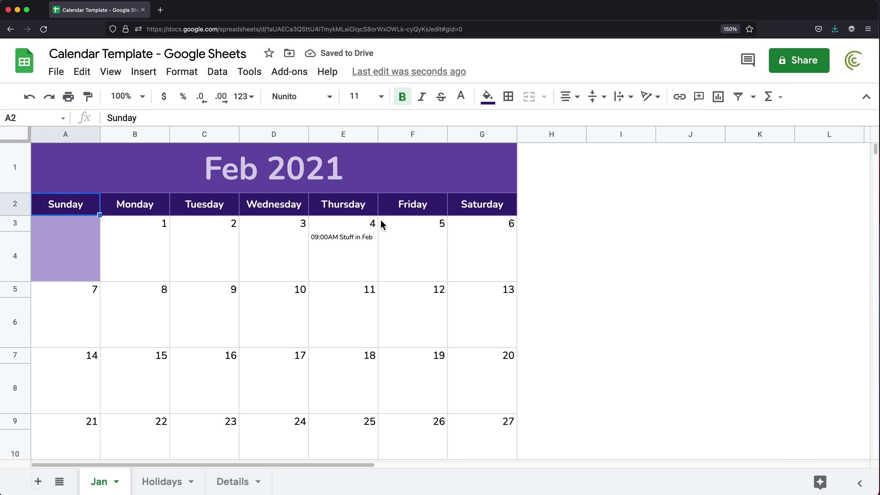
{"action": "left_click", "coordinate": [367, 250]}
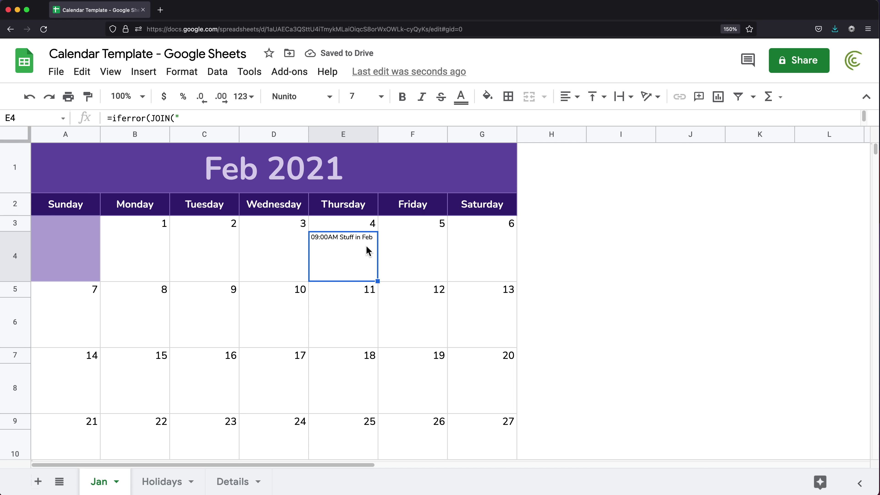
{"action": "left_click", "coordinate": [227, 483]}
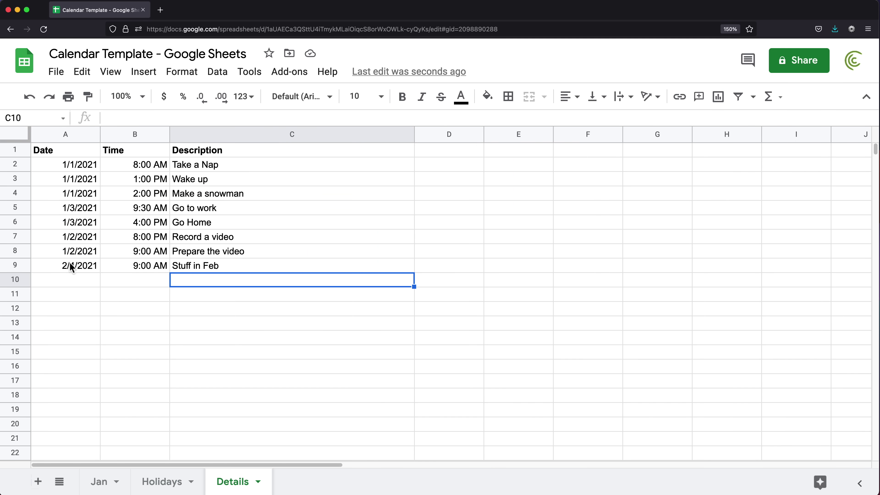
{"action": "left_click_drag", "start_coordinate": [71, 267], "coordinate": [222, 269]}
{"action": "left_click", "coordinate": [99, 482]}
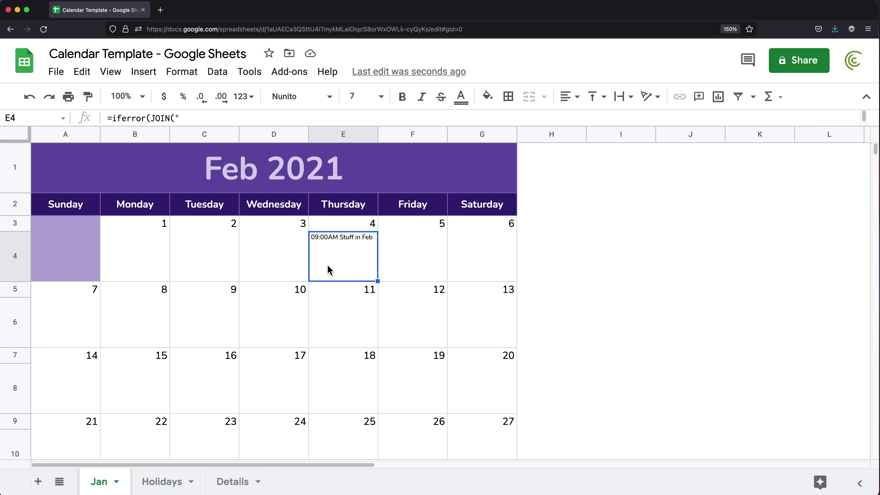
Step: Duplicate the Jan sheet and rename the copy as Feb
{"action": "left_click", "coordinate": [117, 482]}
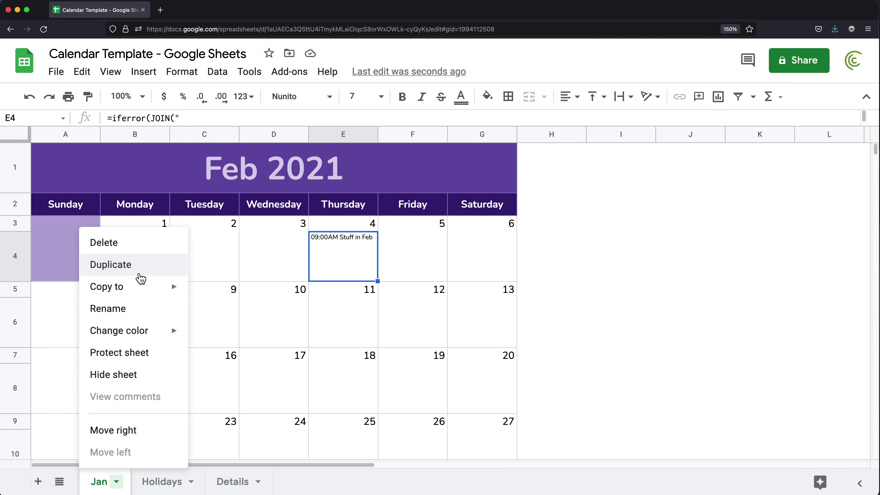
{"action": "left_click", "coordinate": [140, 278]}
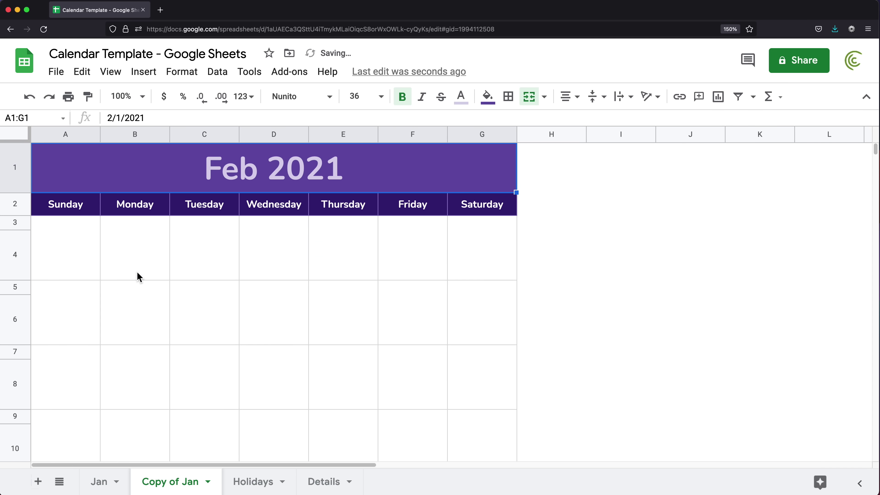
{"action": "double_click", "coordinate": [173, 479]}
{"action": "type", "text": "Feb"}
{"action": "key", "text": "Return"}
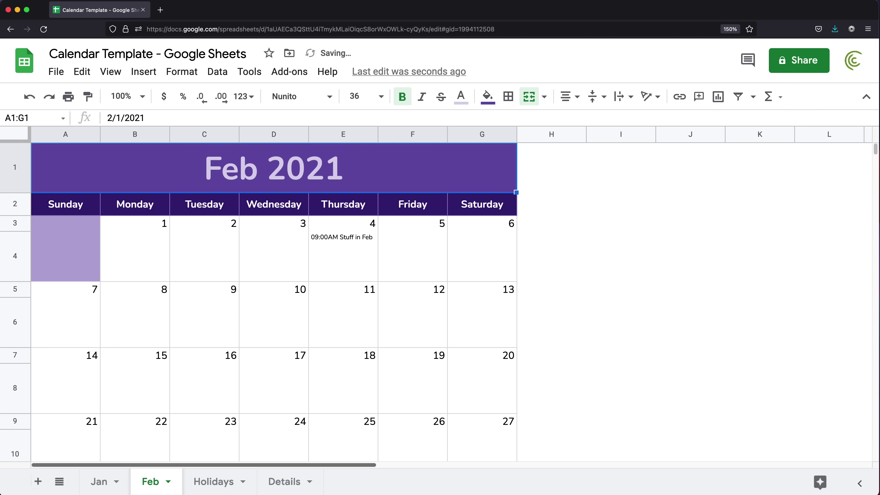
Step: Change the month date in the Jan sheet's title cell back to 1/1/2021
{"action": "left_click", "coordinate": [100, 482]}
{"action": "double_click", "coordinate": [231, 176]}
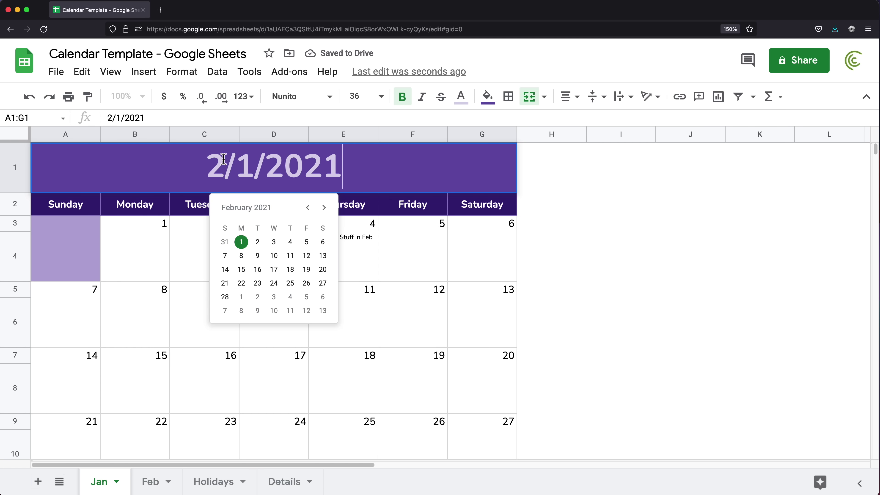
{"action": "key", "text": "BackSpace"}
{"action": "type", "text": "1"}
{"action": "key", "text": "Return"}
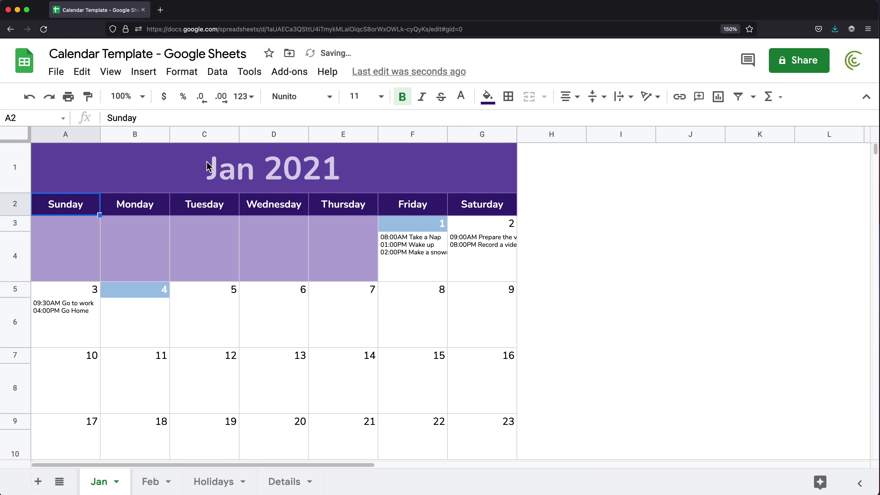
Step: Preview the Feb sheet's print layout with the scale set to Fit to page, and leave the print settings without printing
{"action": "left_click", "coordinate": [151, 483]}
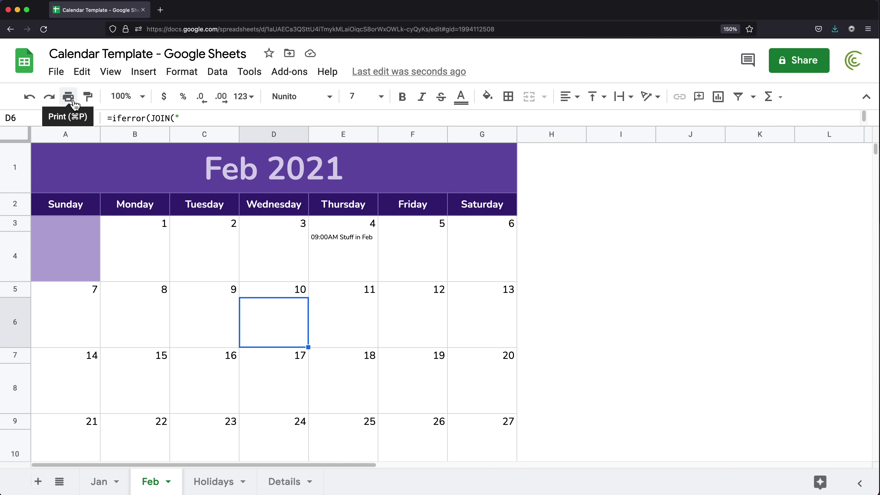
{"action": "left_click", "coordinate": [74, 104]}
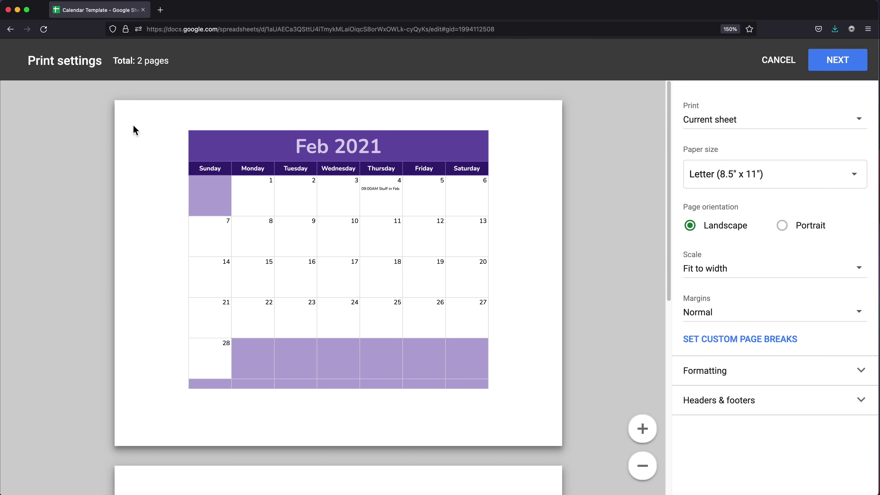
{"action": "left_click", "coordinate": [734, 272]}
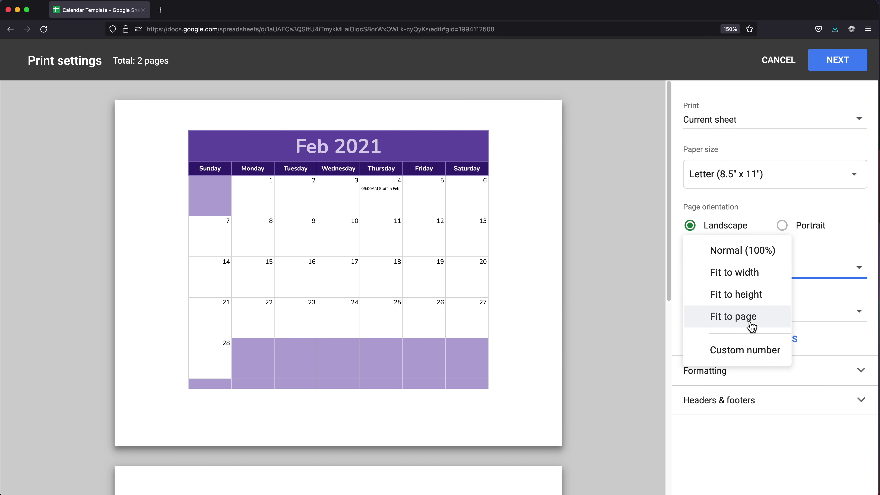
{"action": "left_click", "coordinate": [745, 327]}
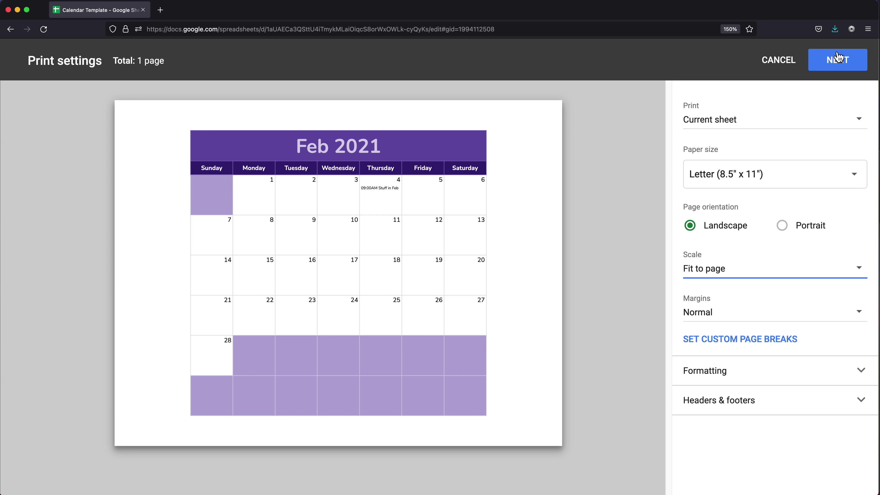
{"action": "left_click", "coordinate": [784, 69]}
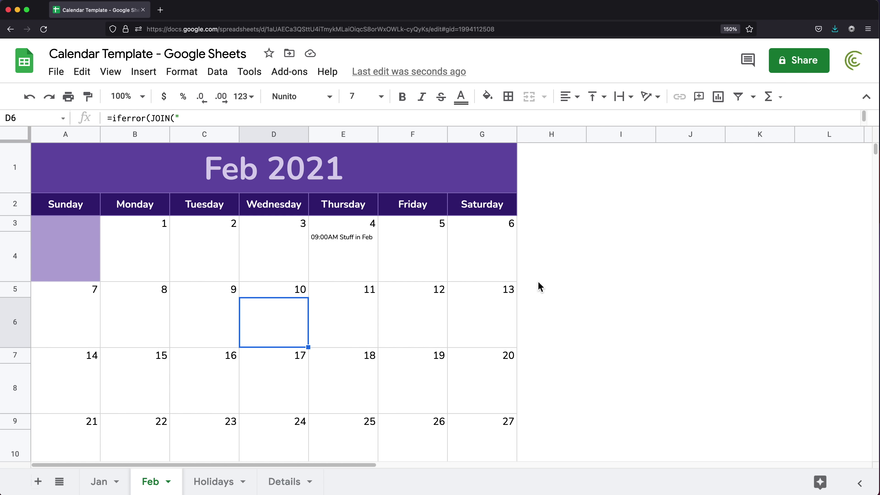